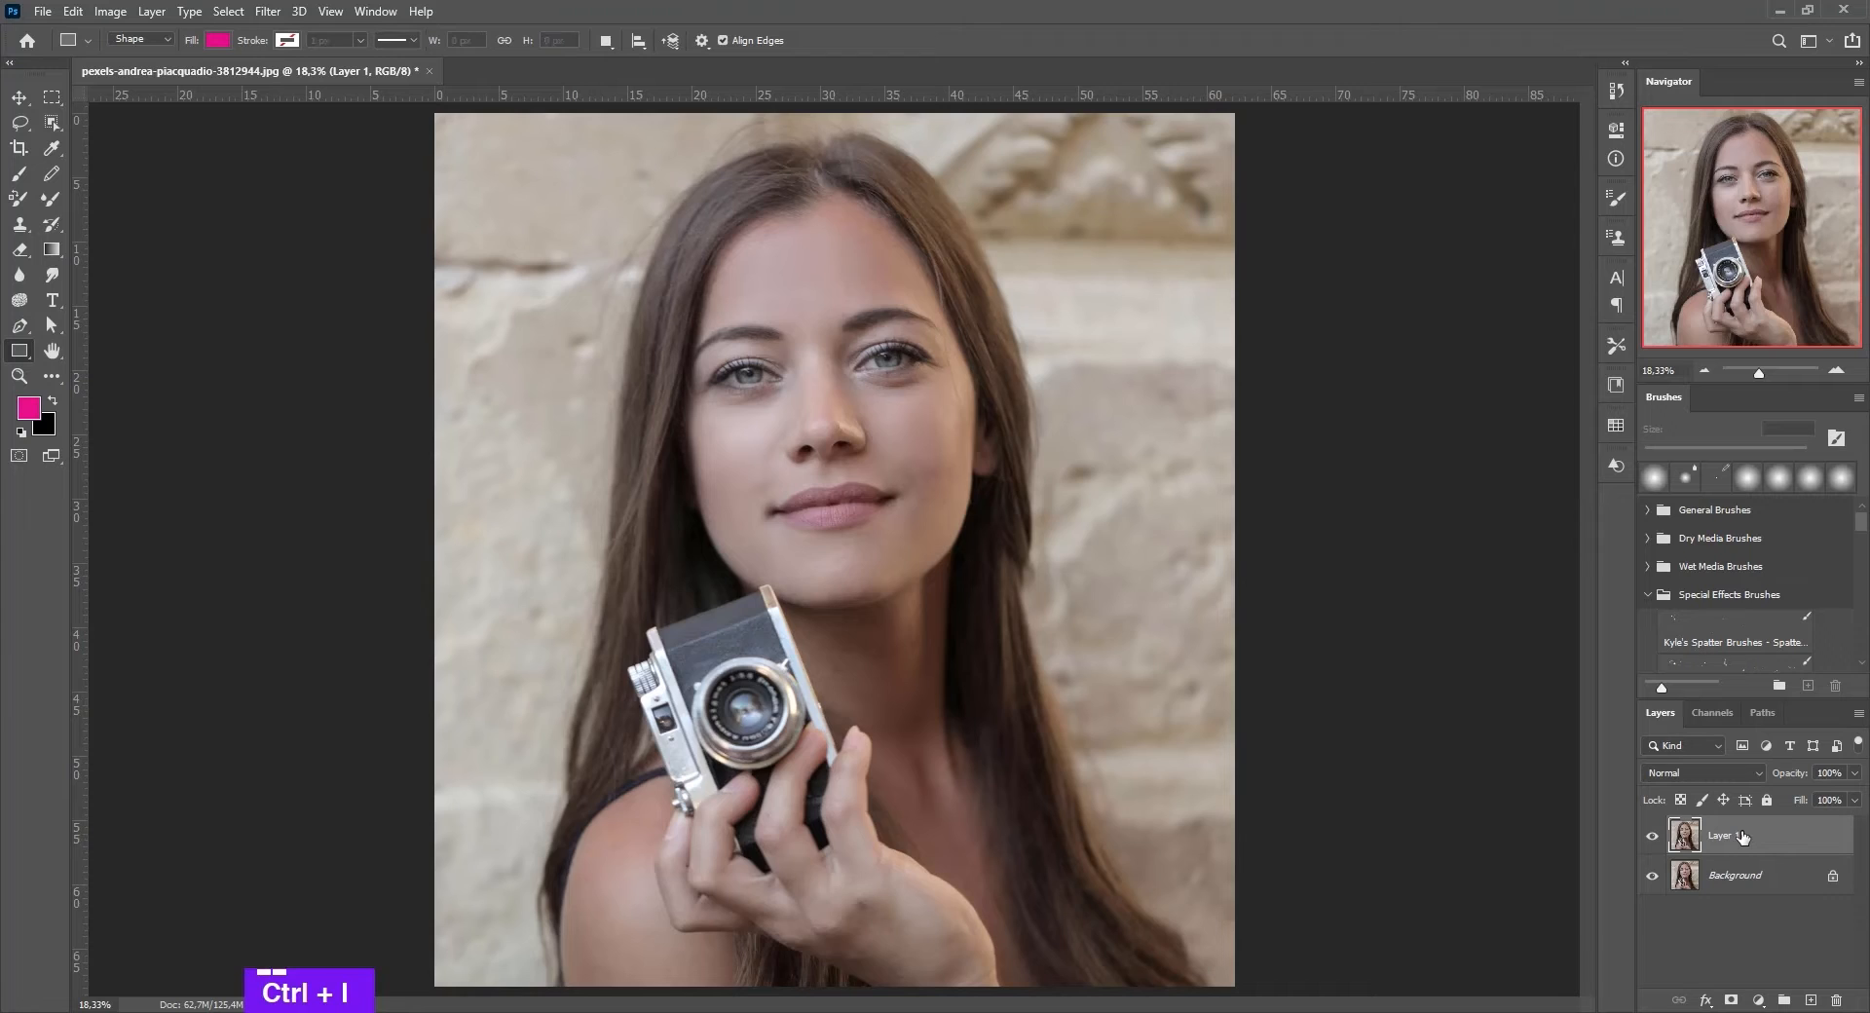
# - Set Layer 1's blend mode to Vivid Light and apply a High Pass filter with a 24-pixel radius
pyautogui.click(1704, 774)
pyautogui.click(1697, 805)
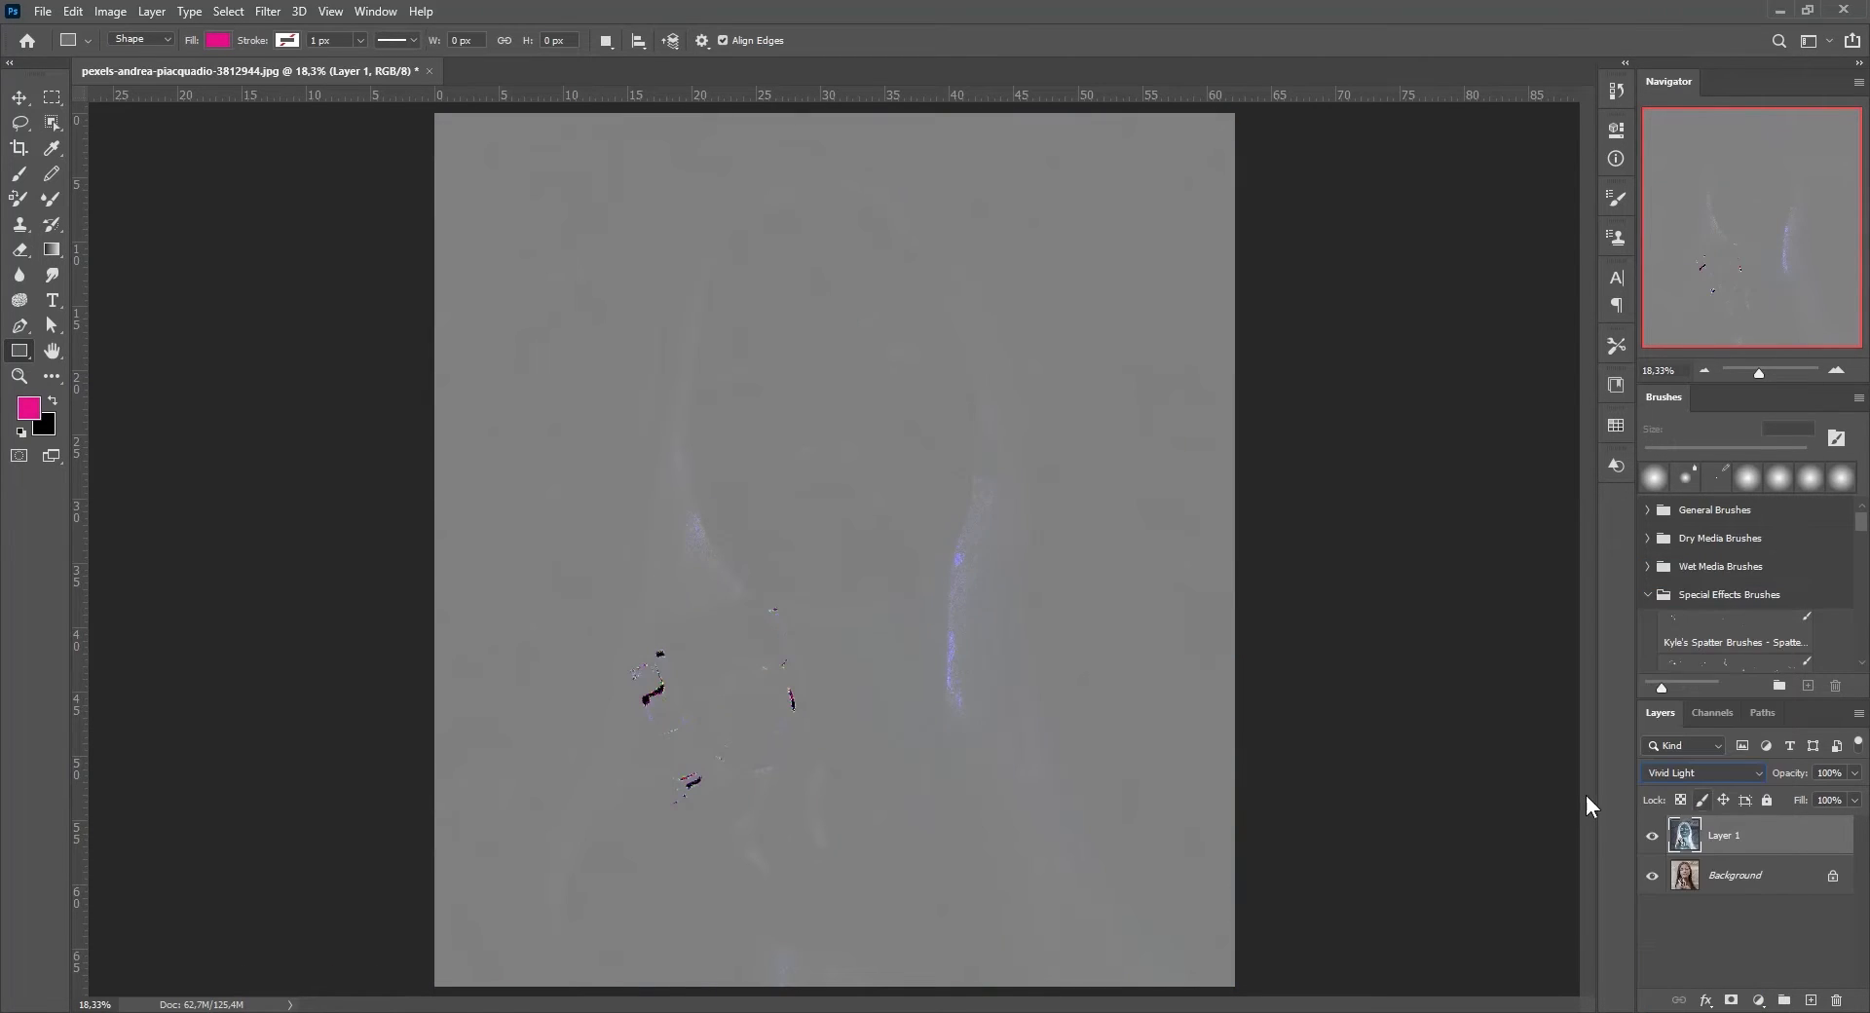
pyautogui.click(271, 13)
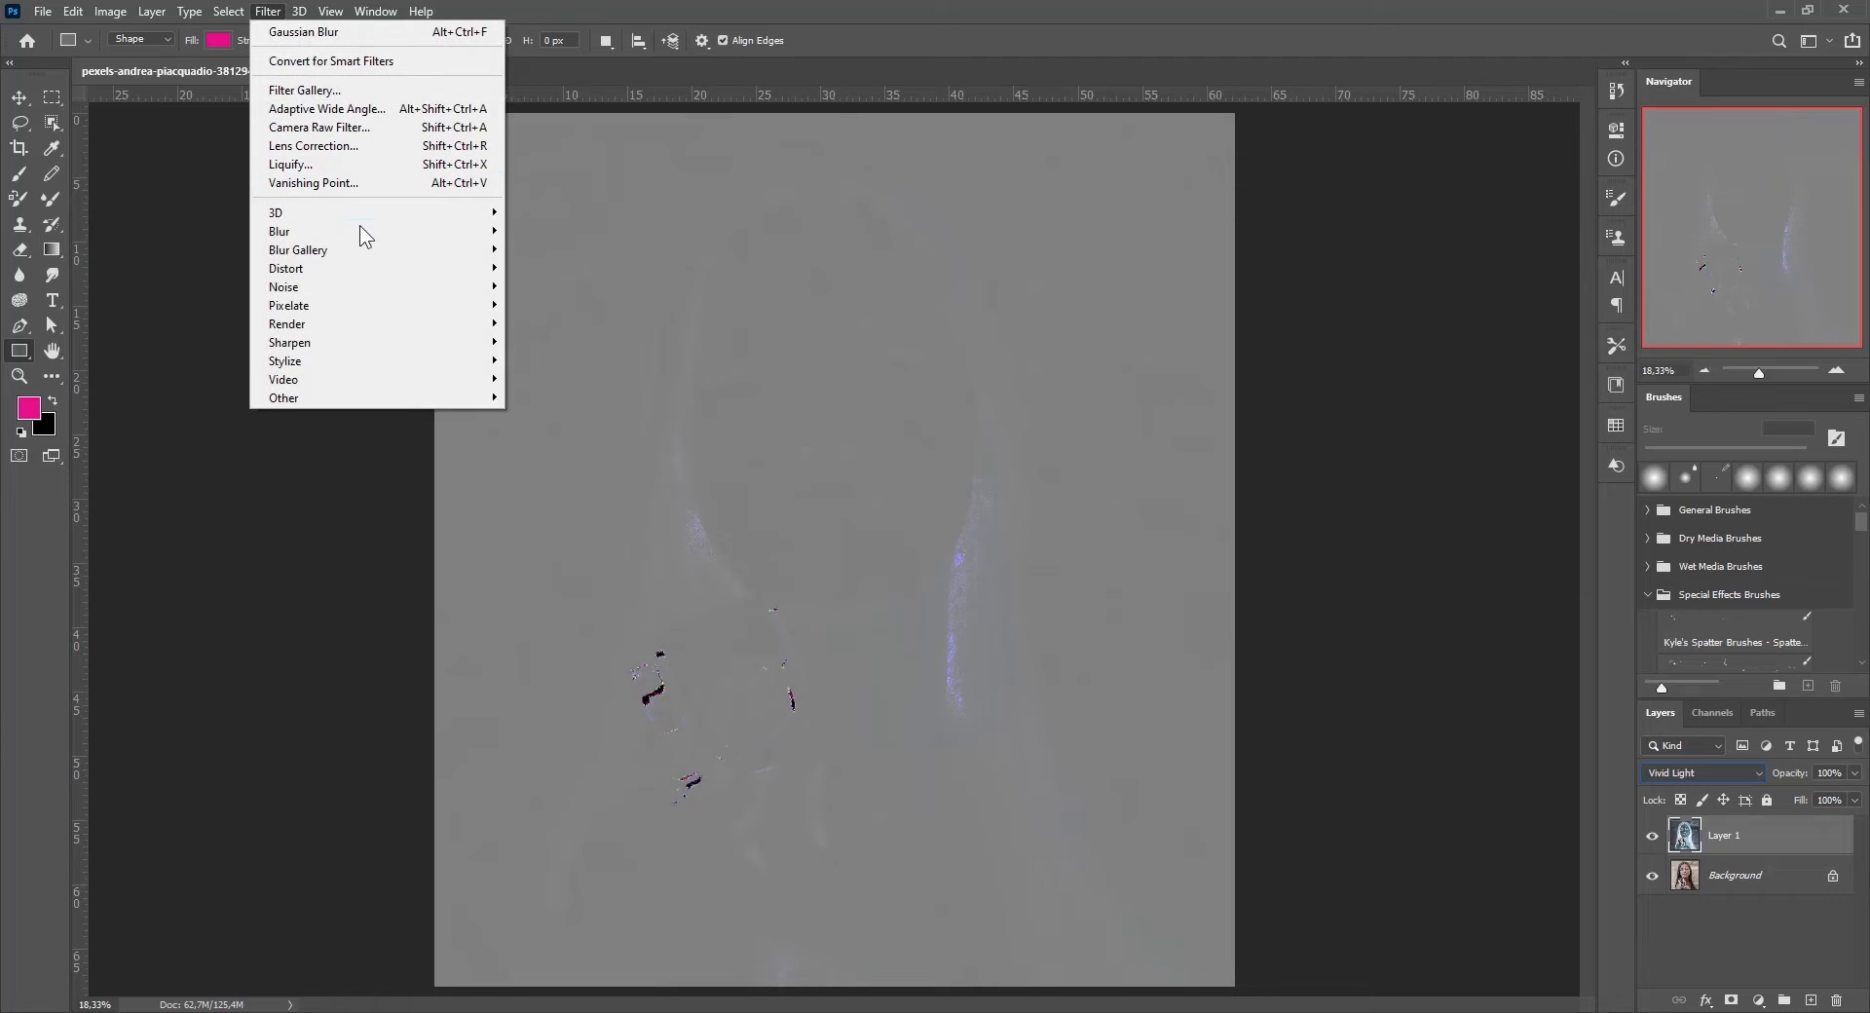
pyautogui.moveTo(391, 398)
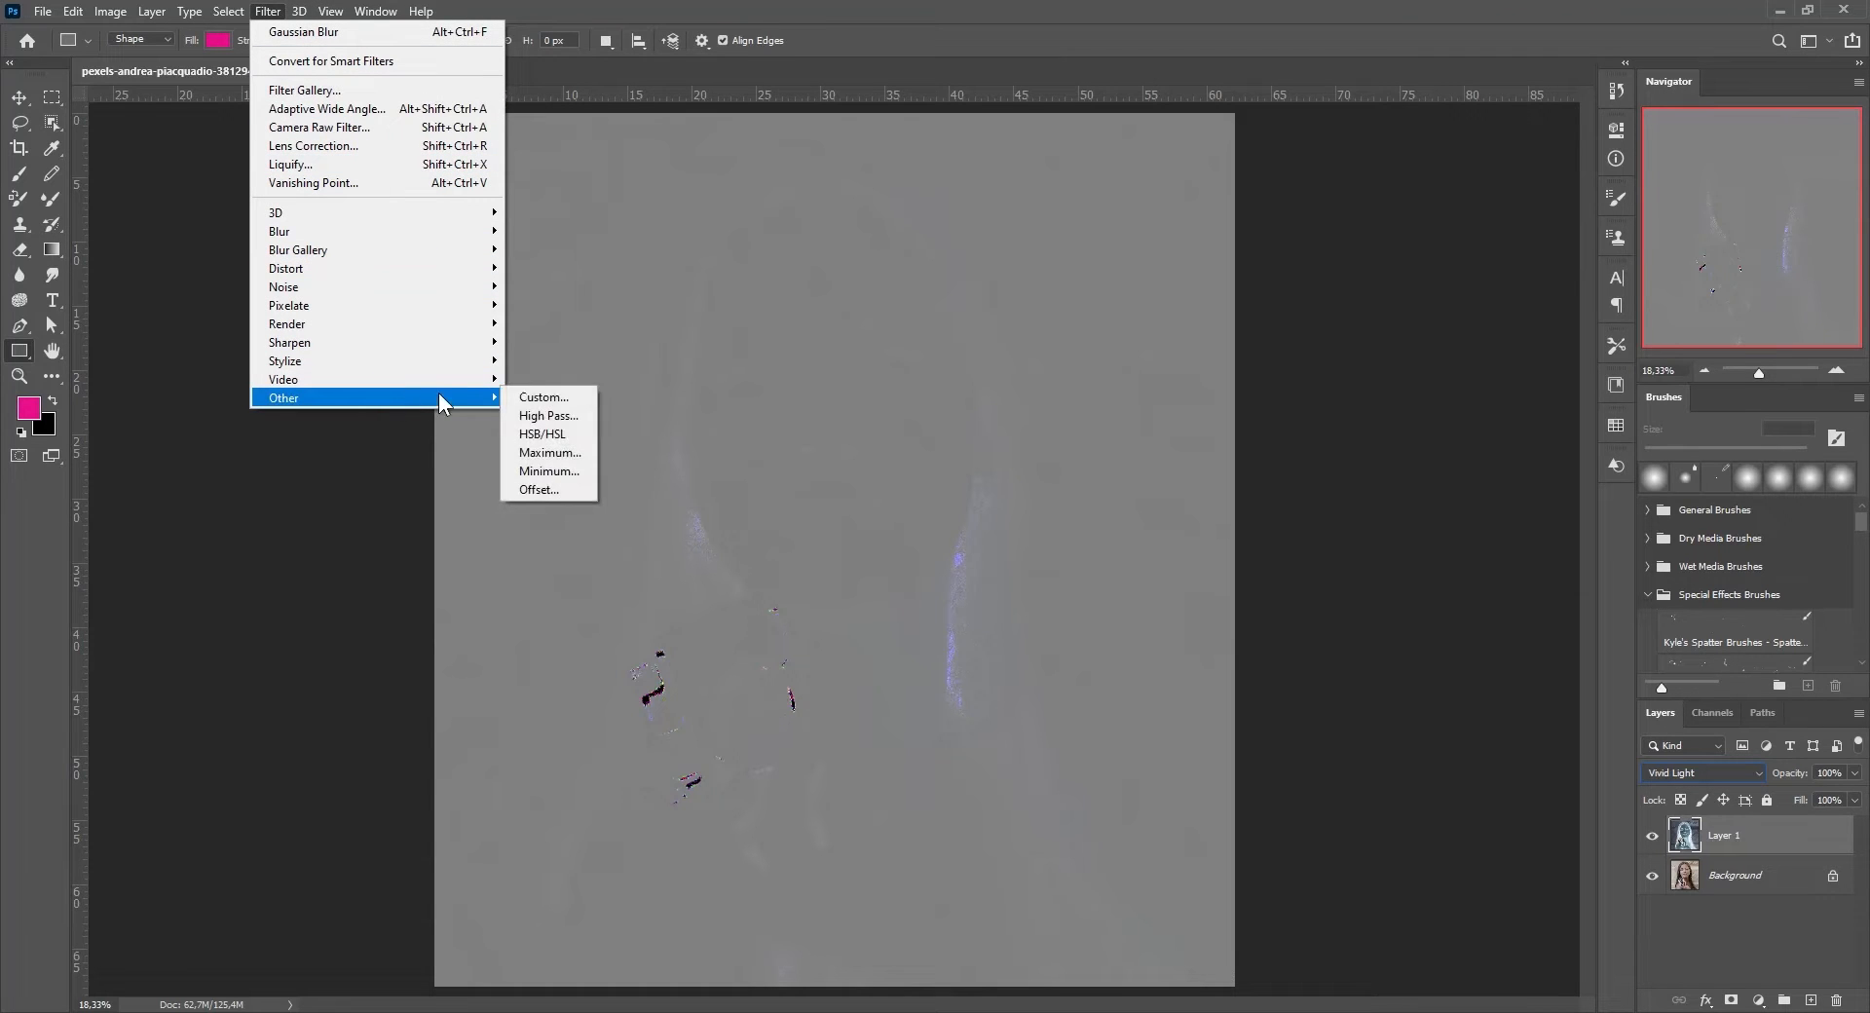
pyautogui.click(573, 416)
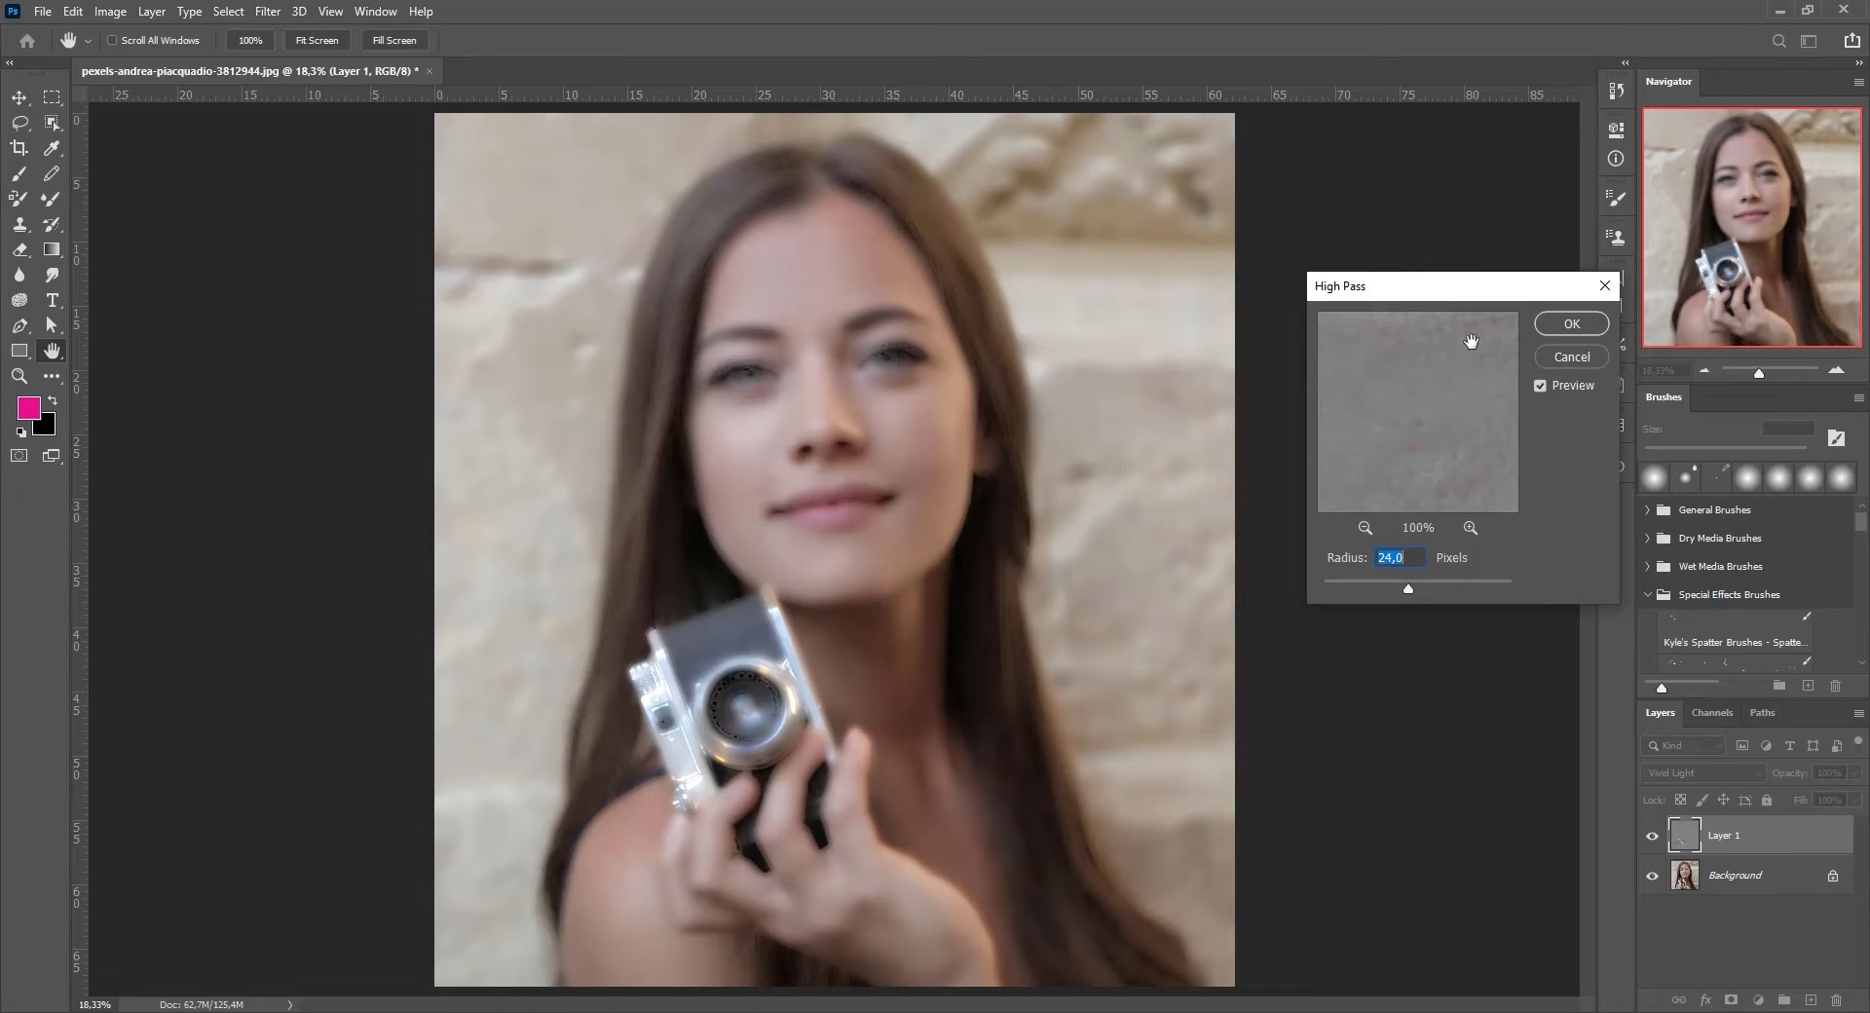
pyautogui.moveTo(1435, 320); pyautogui.dragTo(1490, 518)
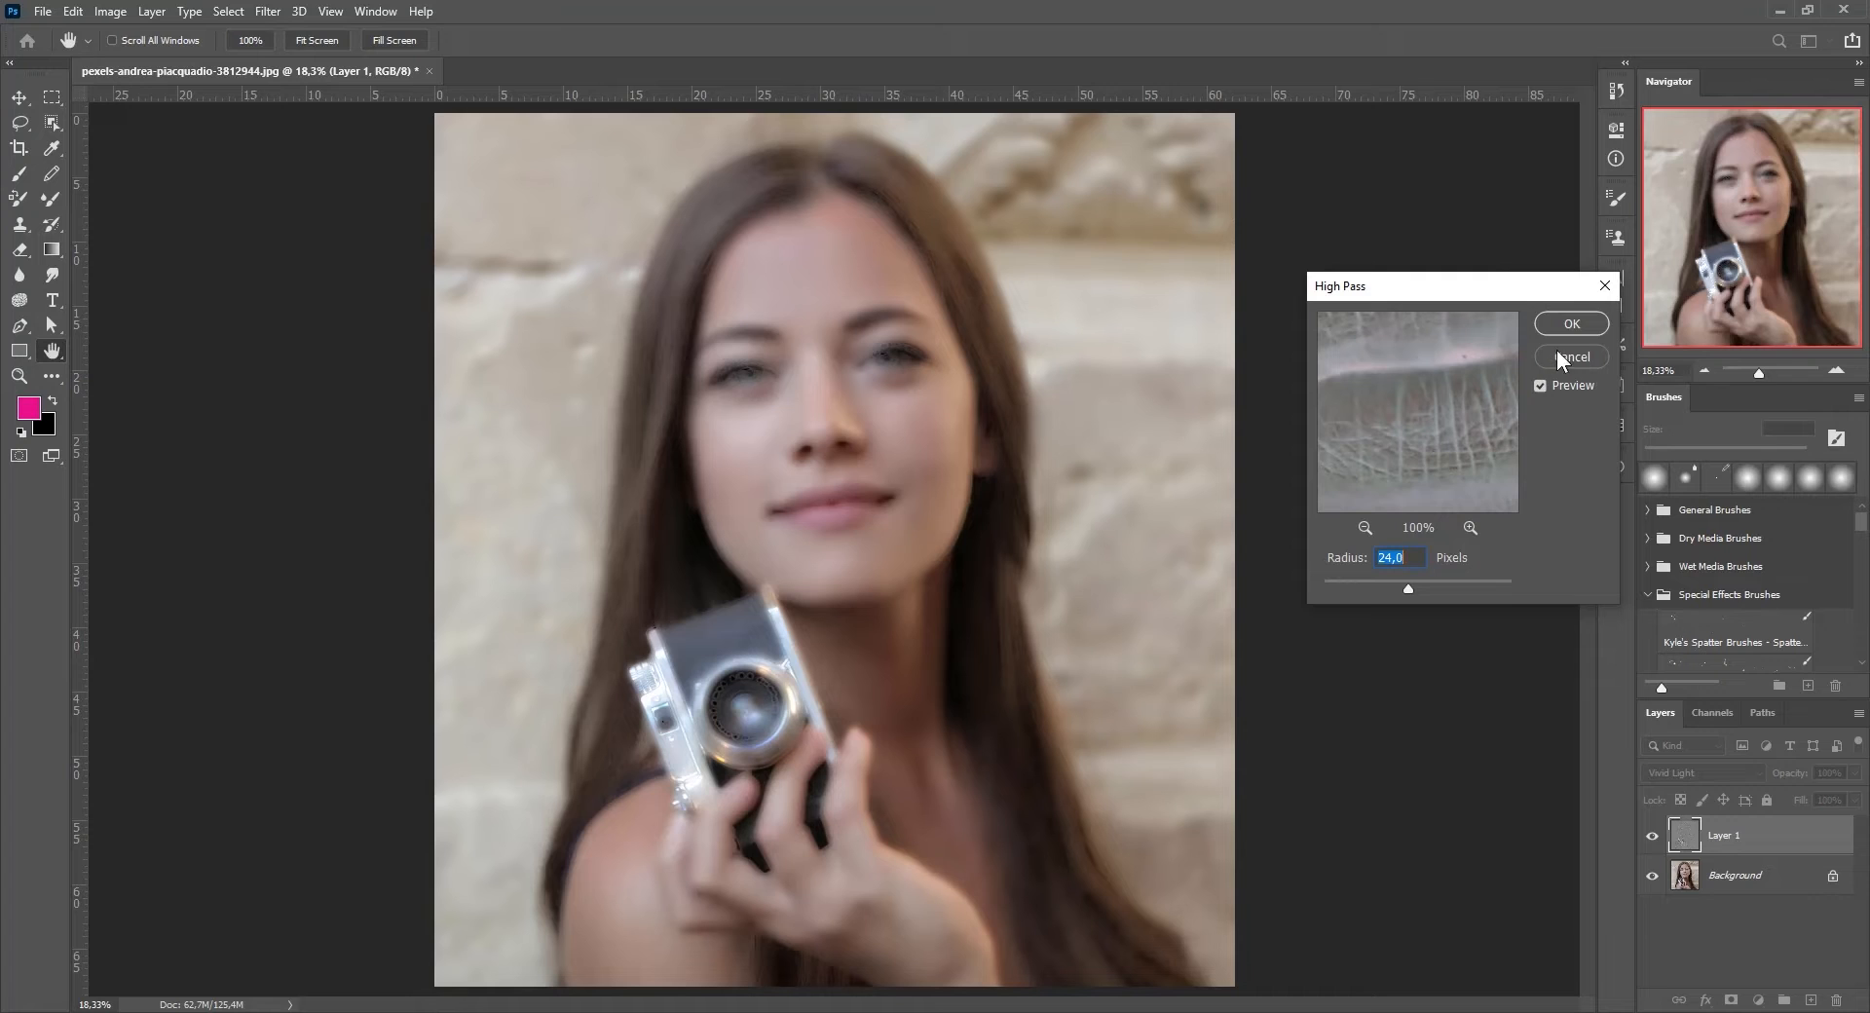
pyautogui.click(1570, 323)
pyautogui.press('u')
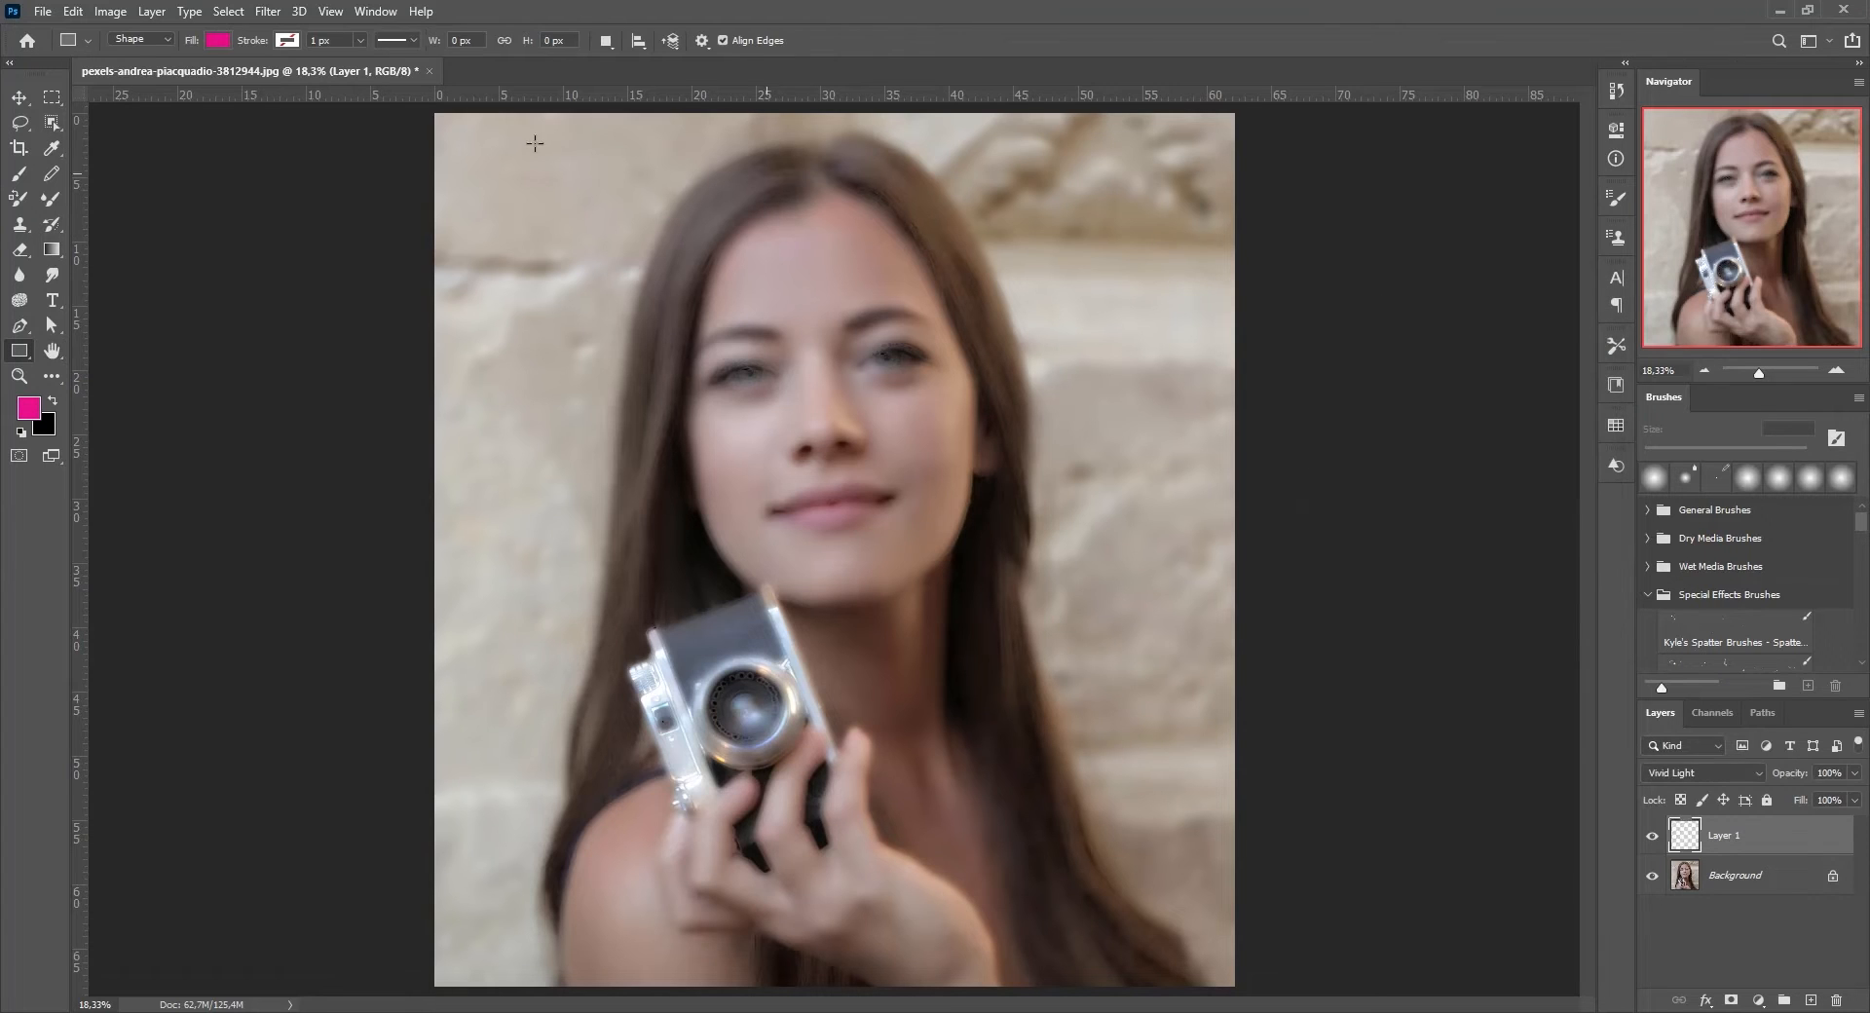
# - Start a Gaussian Blur on Layer 1 with a 6-pixel radius and live preview
pyautogui.click(267, 11)
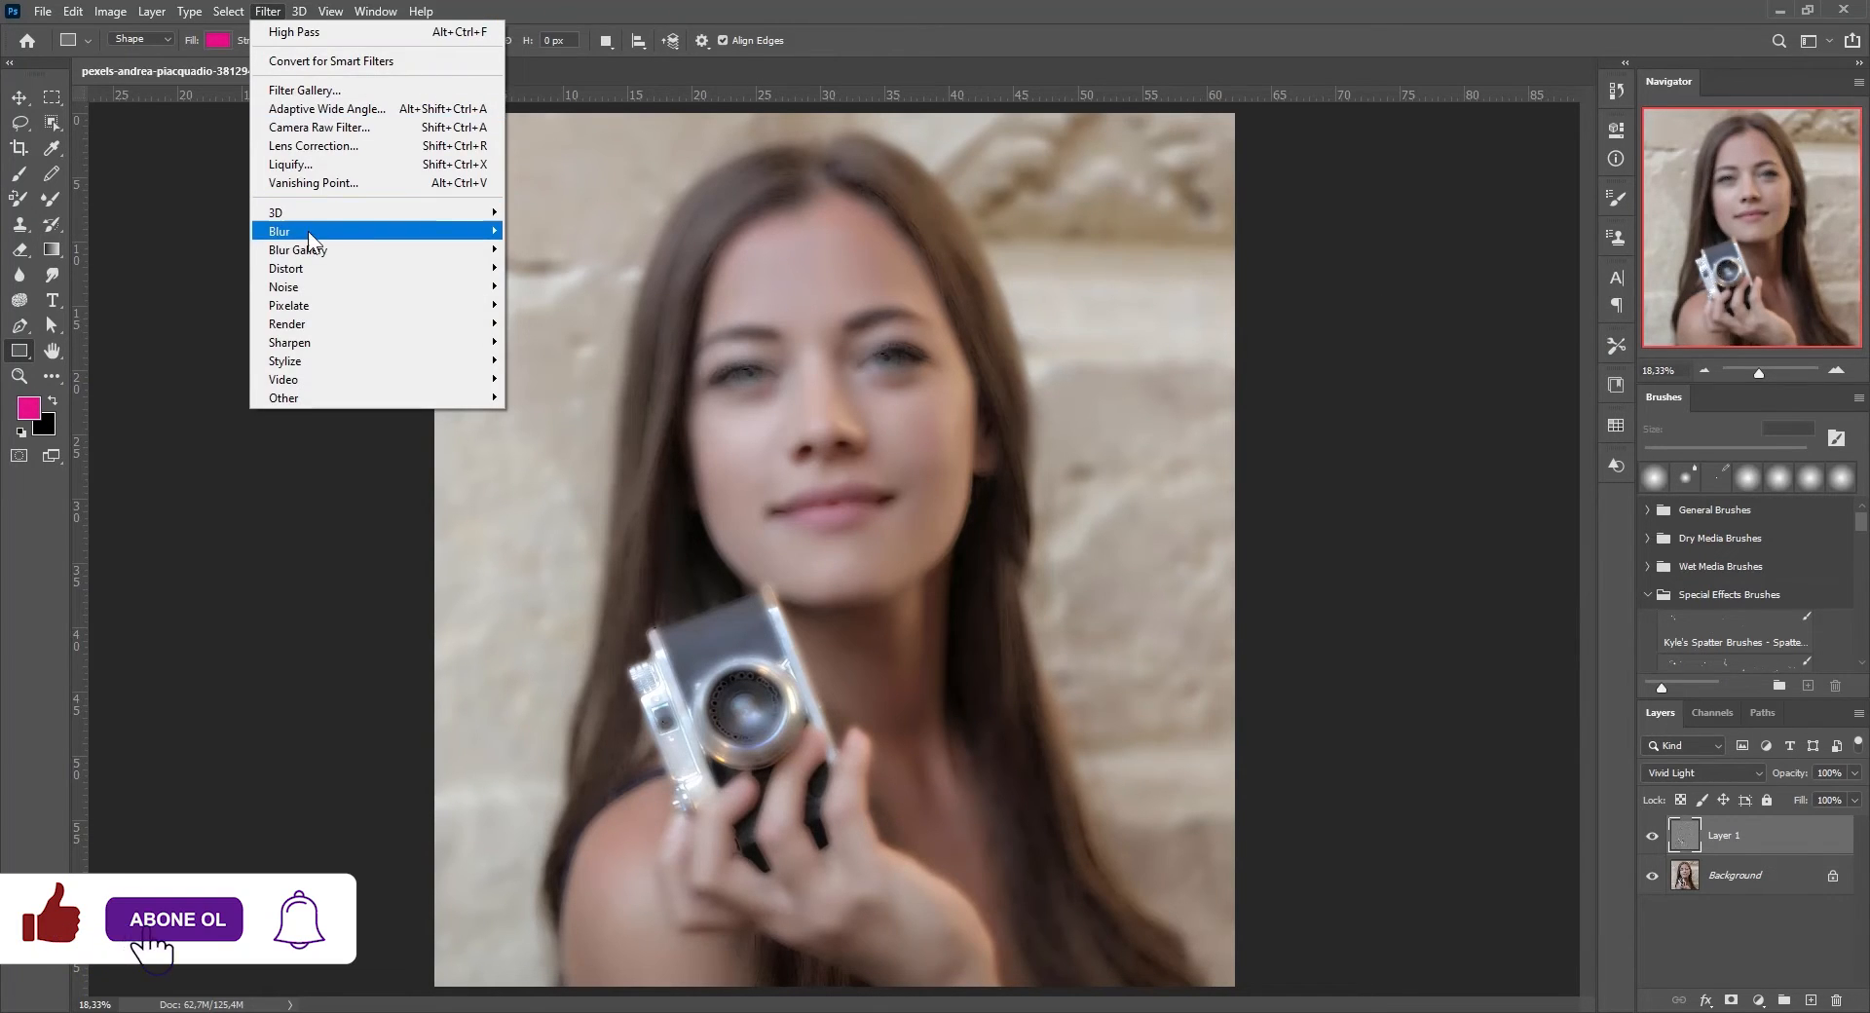
pyautogui.moveTo(386, 241)
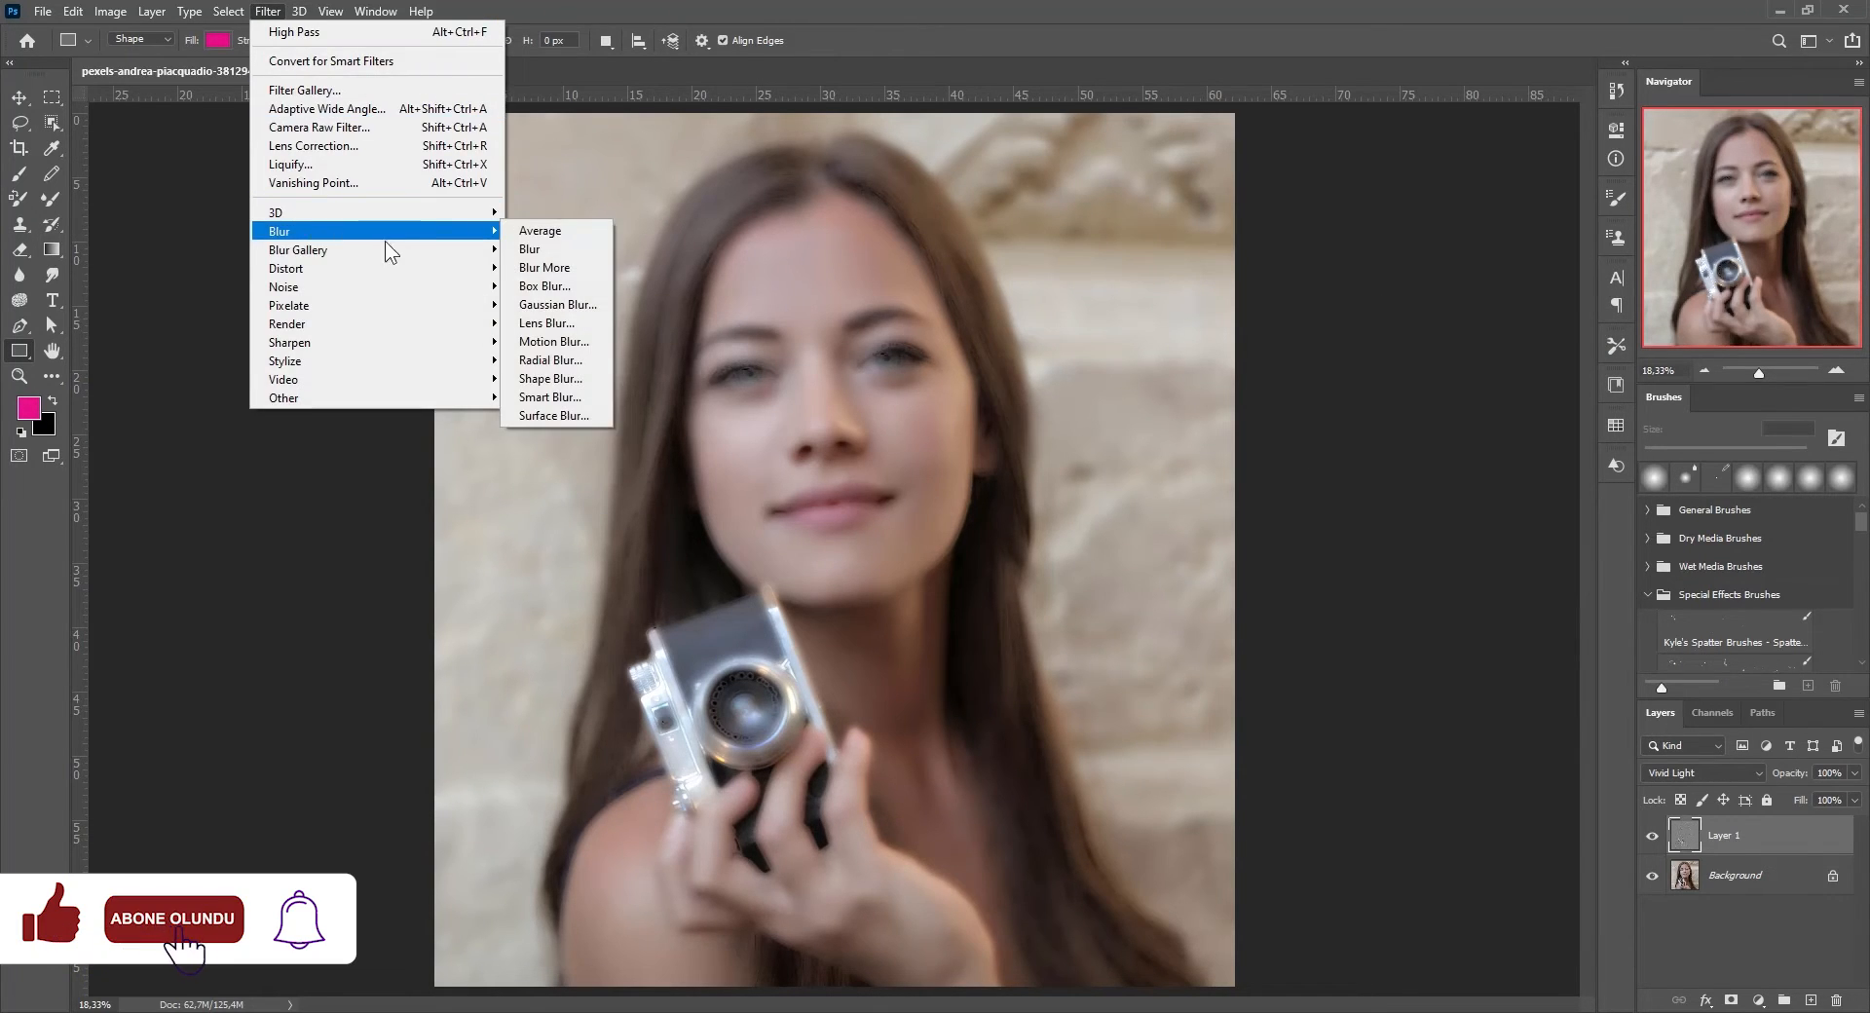
pyautogui.click(557, 305)
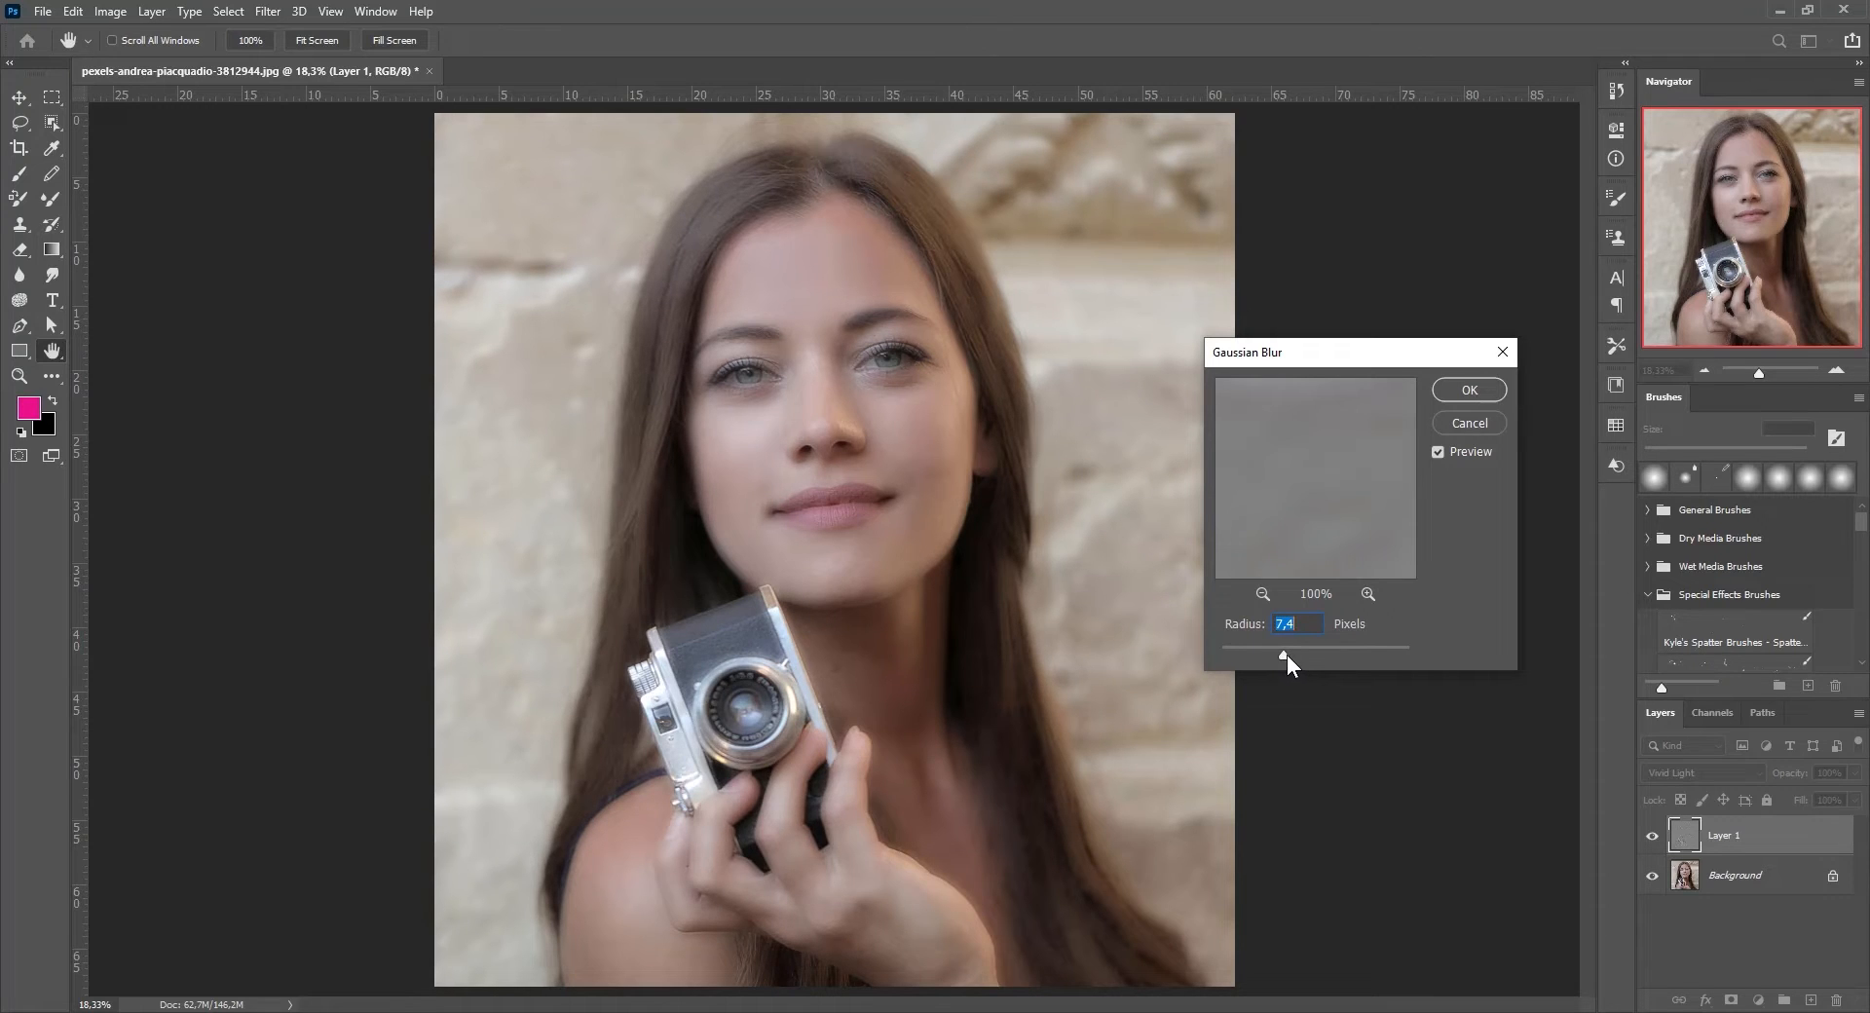
pyautogui.scroll(-7, 1284, 648)
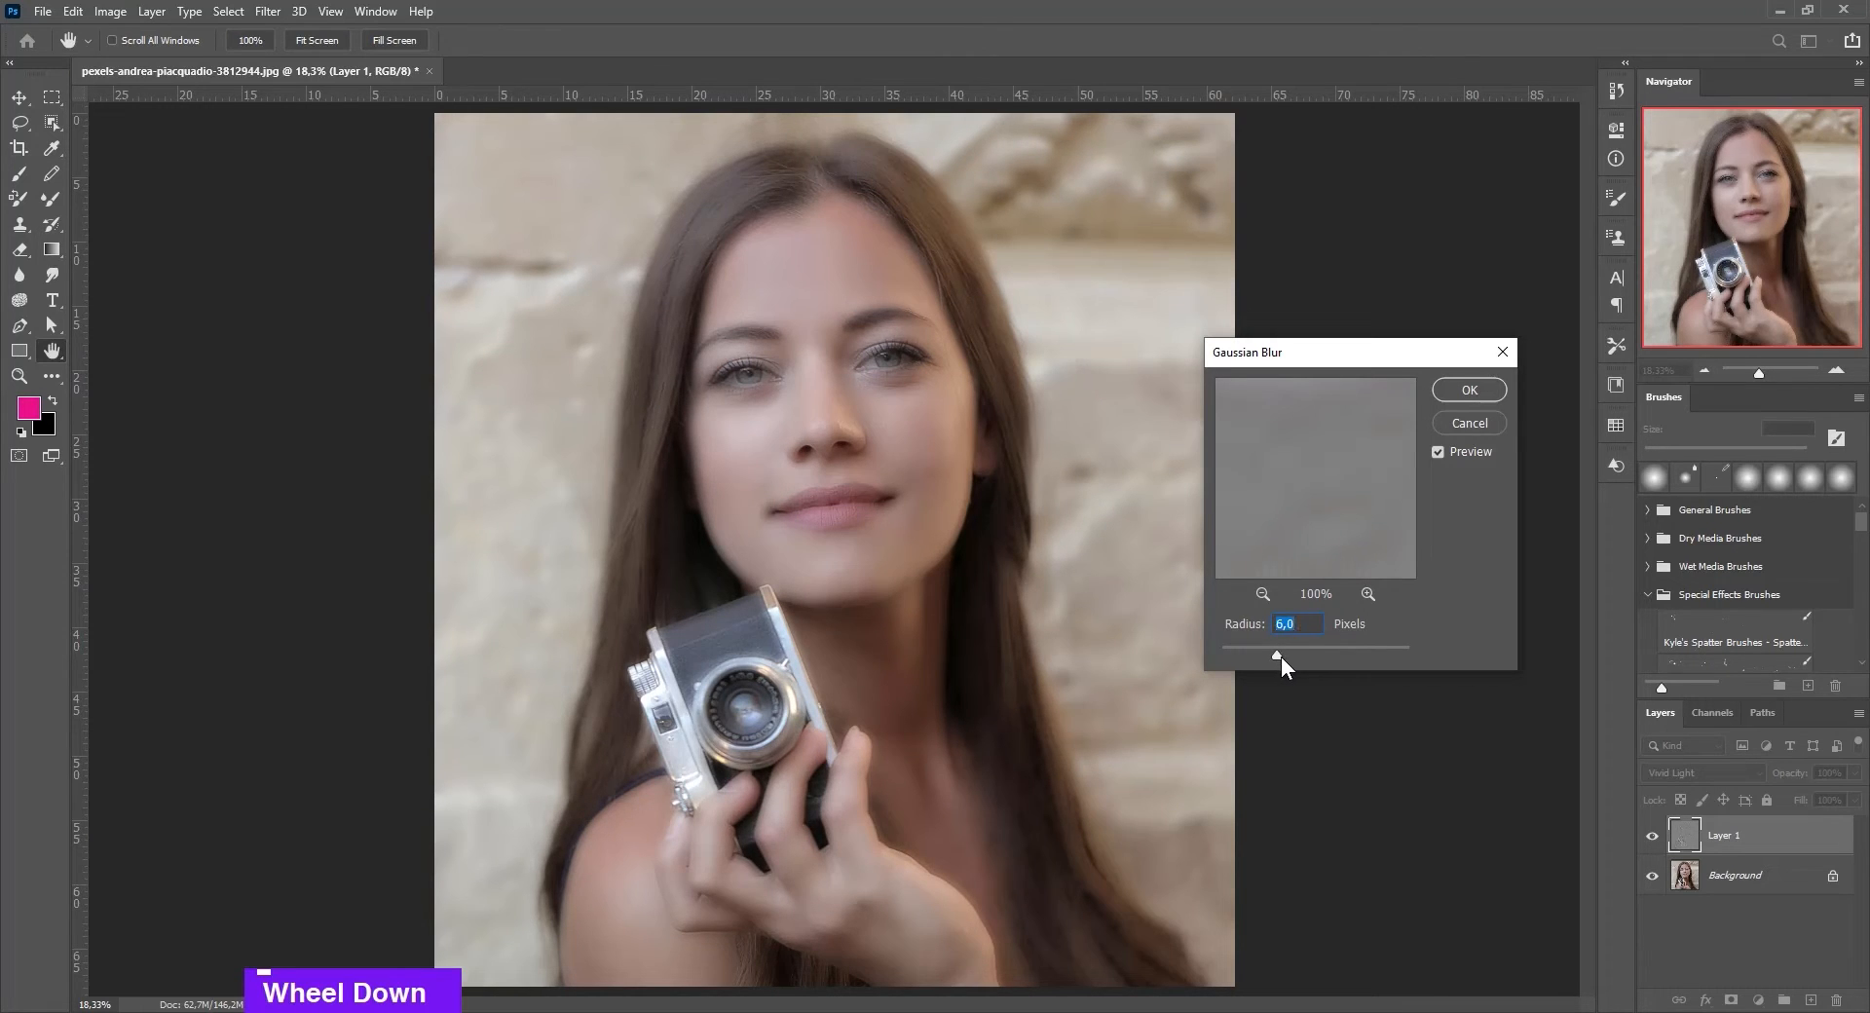
# - Check the skin texture around the nose, set the Gaussian Blur radius to 4 pixels and apply the filter
pyautogui.keyDown('ctrl'); pyautogui.click(837, 339); pyautogui.keyUp('ctrl')
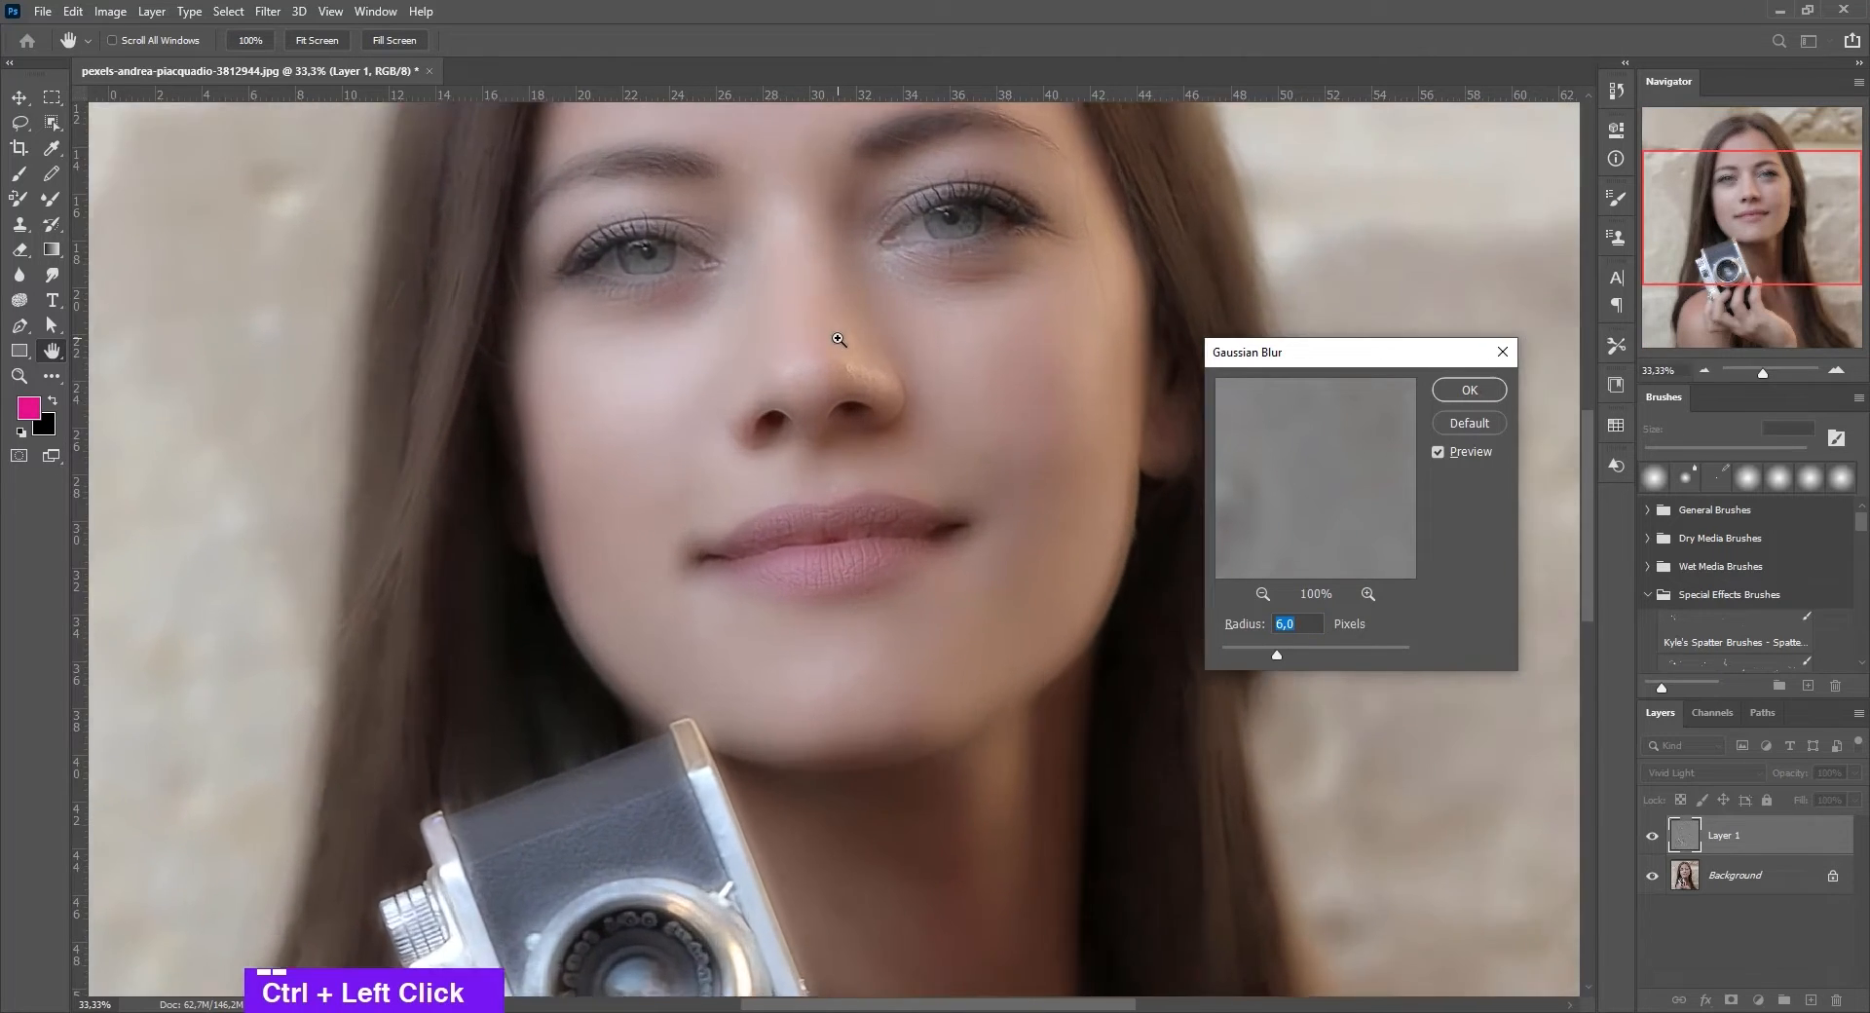
pyautogui.keyDown('ctrl'); pyautogui.click(837, 339); pyautogui.keyUp('ctrl')
pyautogui.keyDown('ctrl'); pyautogui.click(844, 348); pyautogui.keyUp('ctrl')
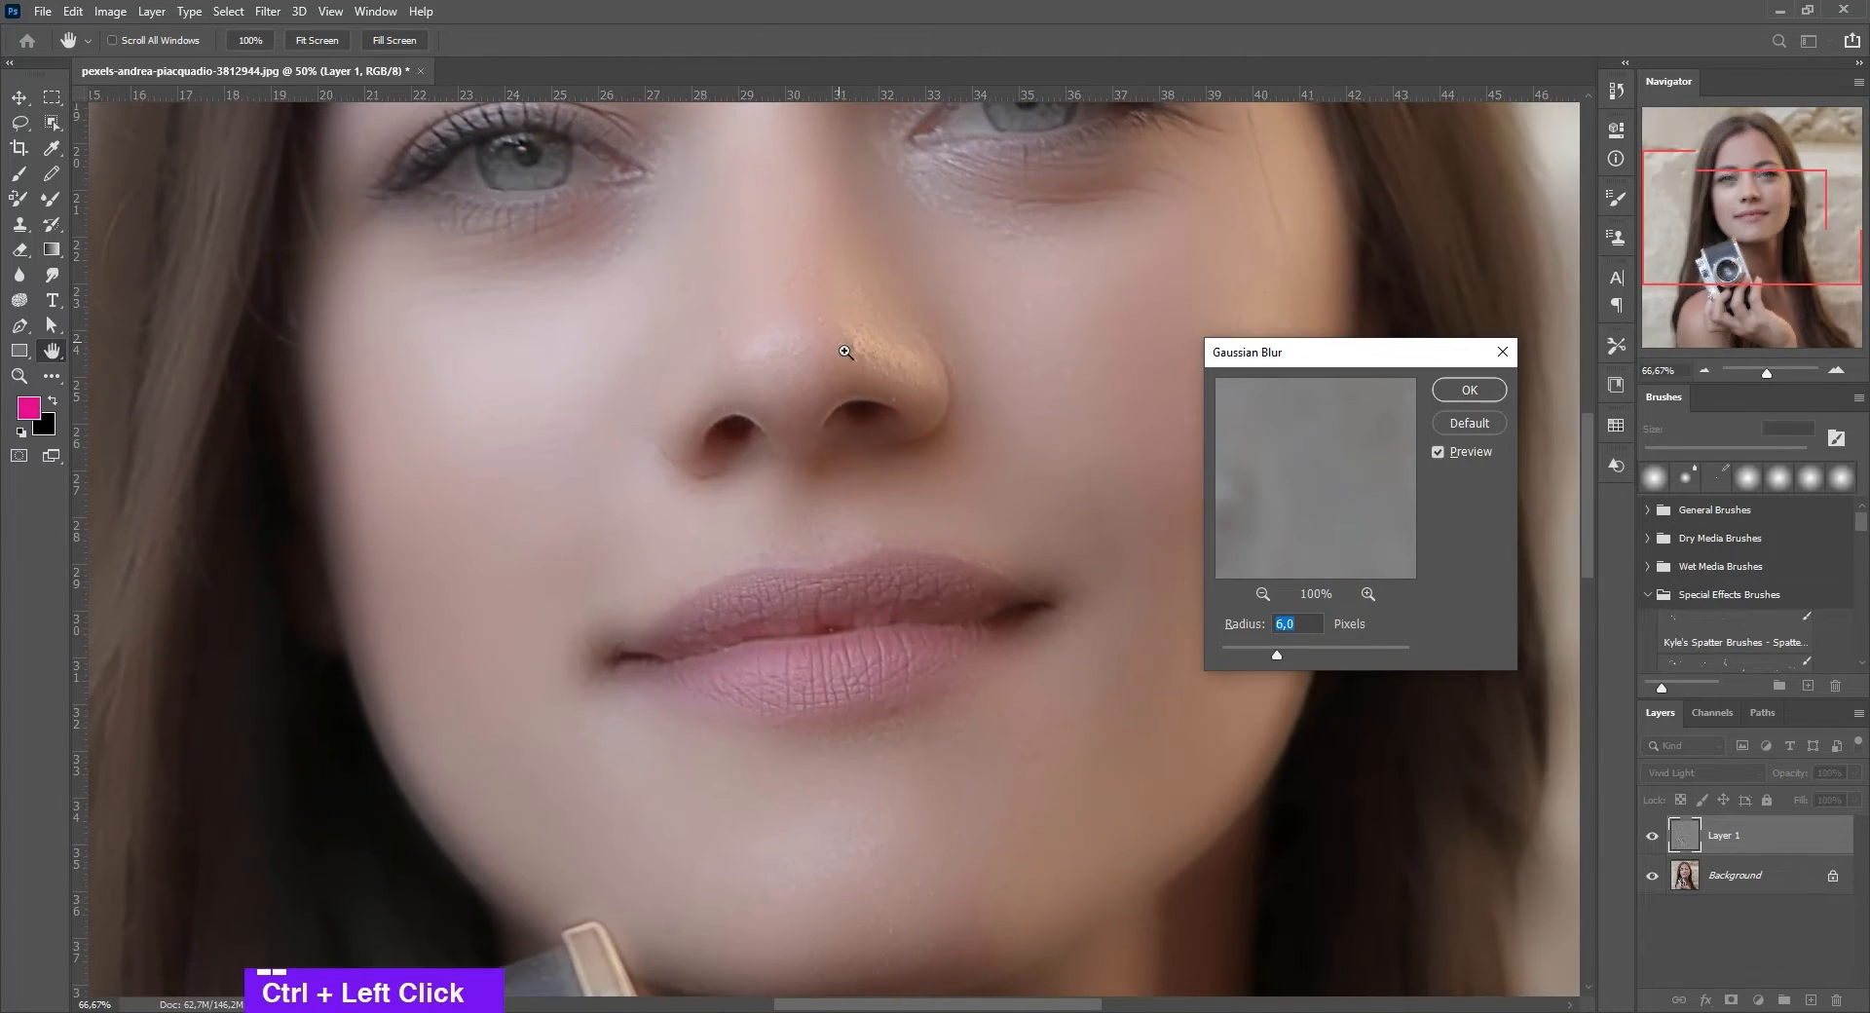
pyautogui.keyDown('ctrl'); pyautogui.click(904, 351); pyautogui.keyUp('ctrl')
pyautogui.keyDown('ctrl'); pyautogui.click(936, 347); pyautogui.keyUp('ctrl')
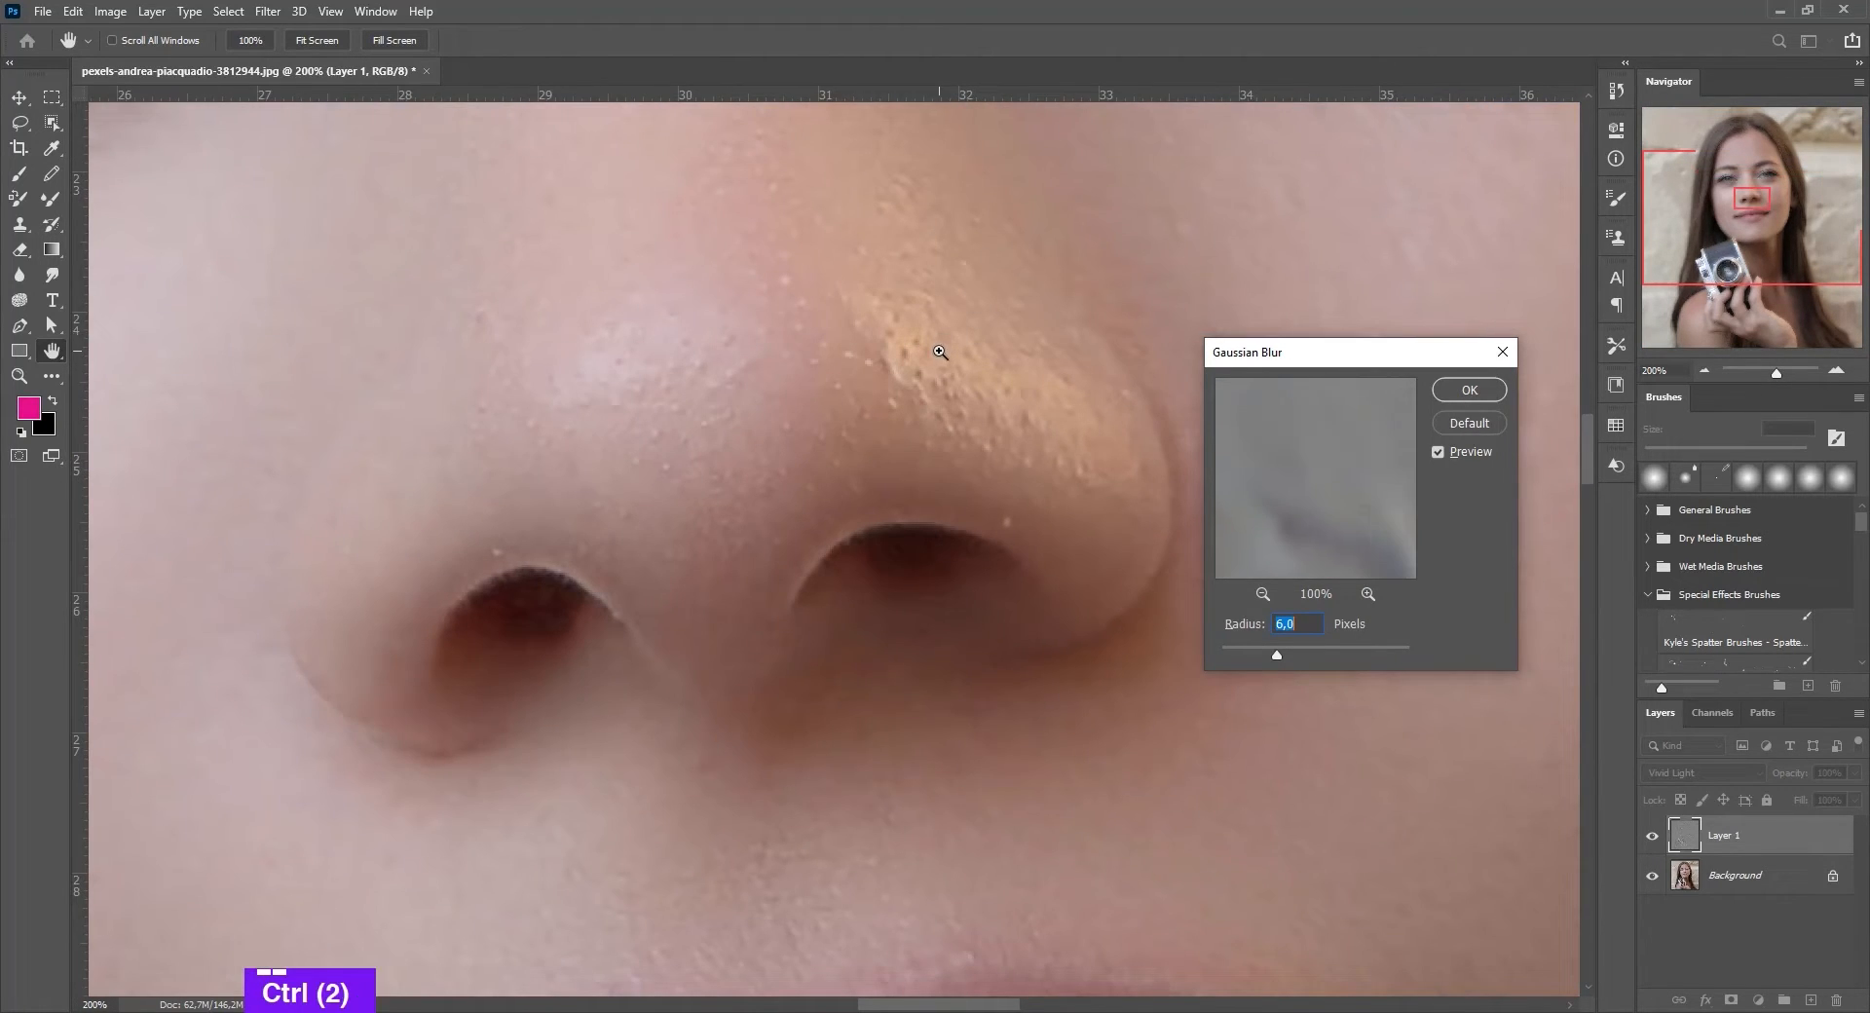
pyautogui.keyDown('alt'); pyautogui.click(940, 351); pyautogui.keyUp('alt')
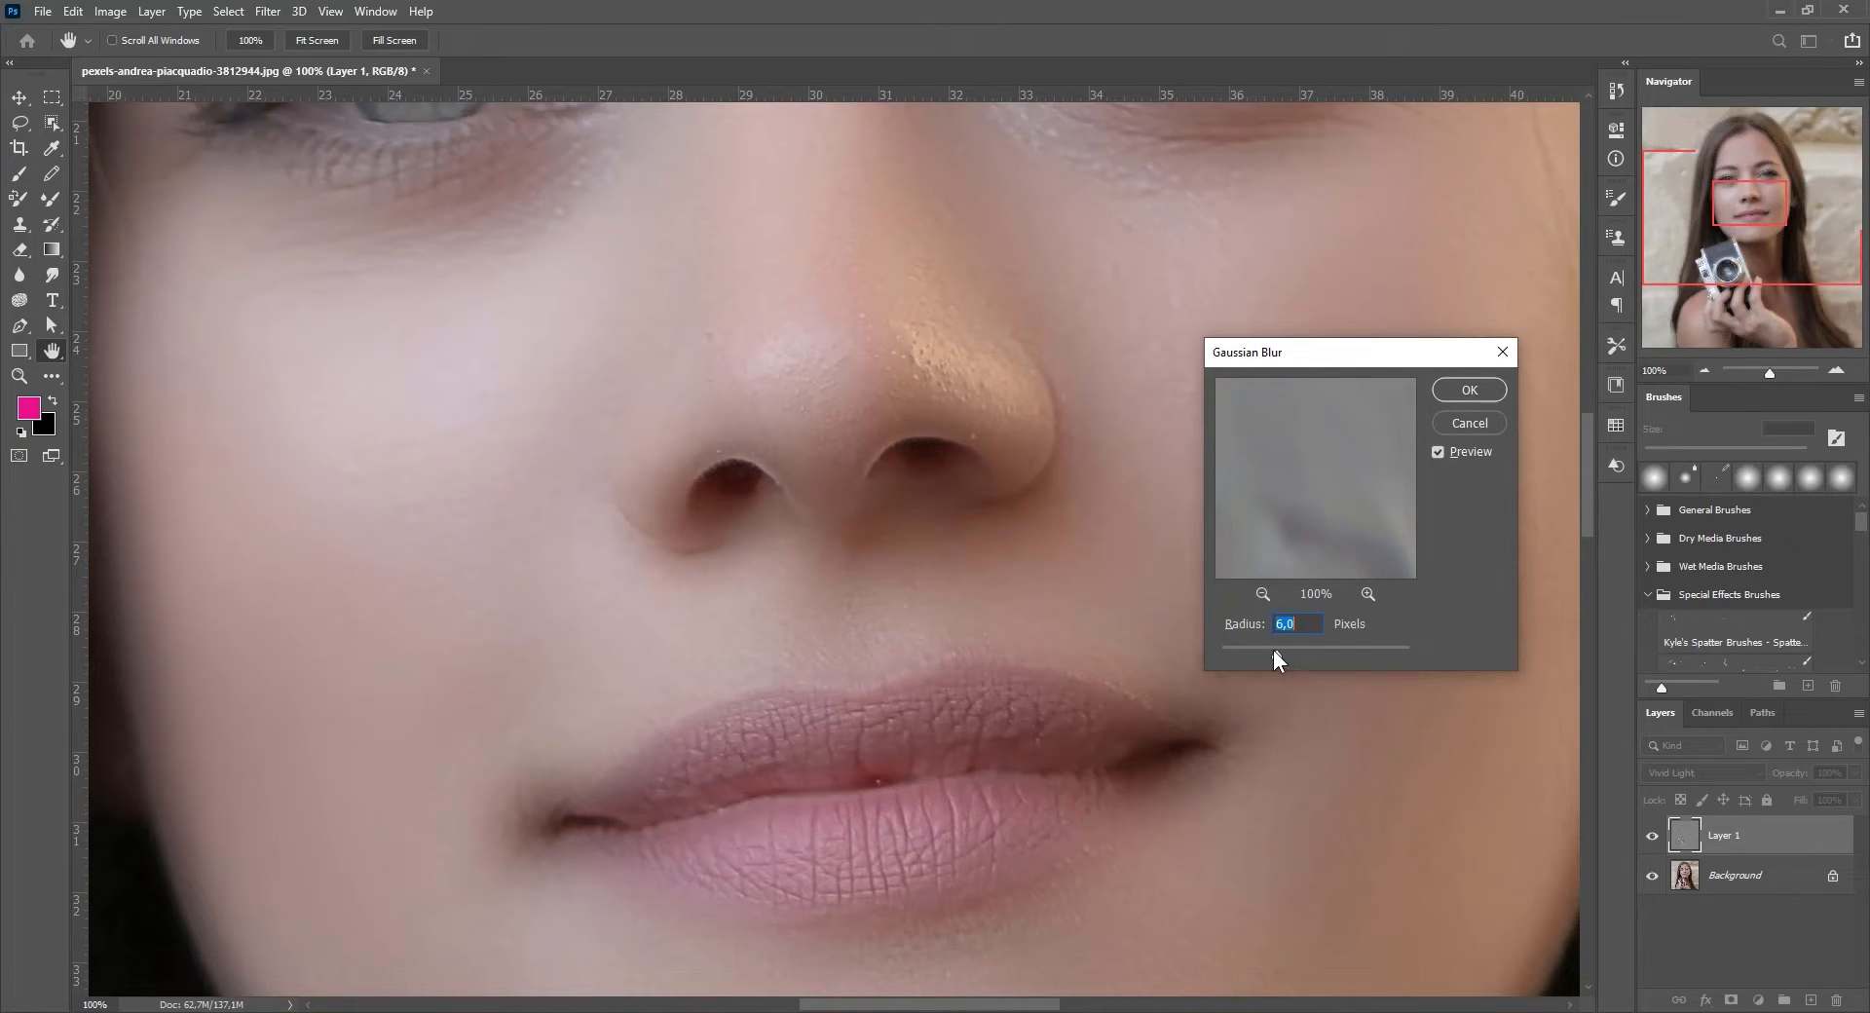
pyautogui.scroll(-4, 1274, 651)
pyautogui.scroll(-6, 1272, 650)
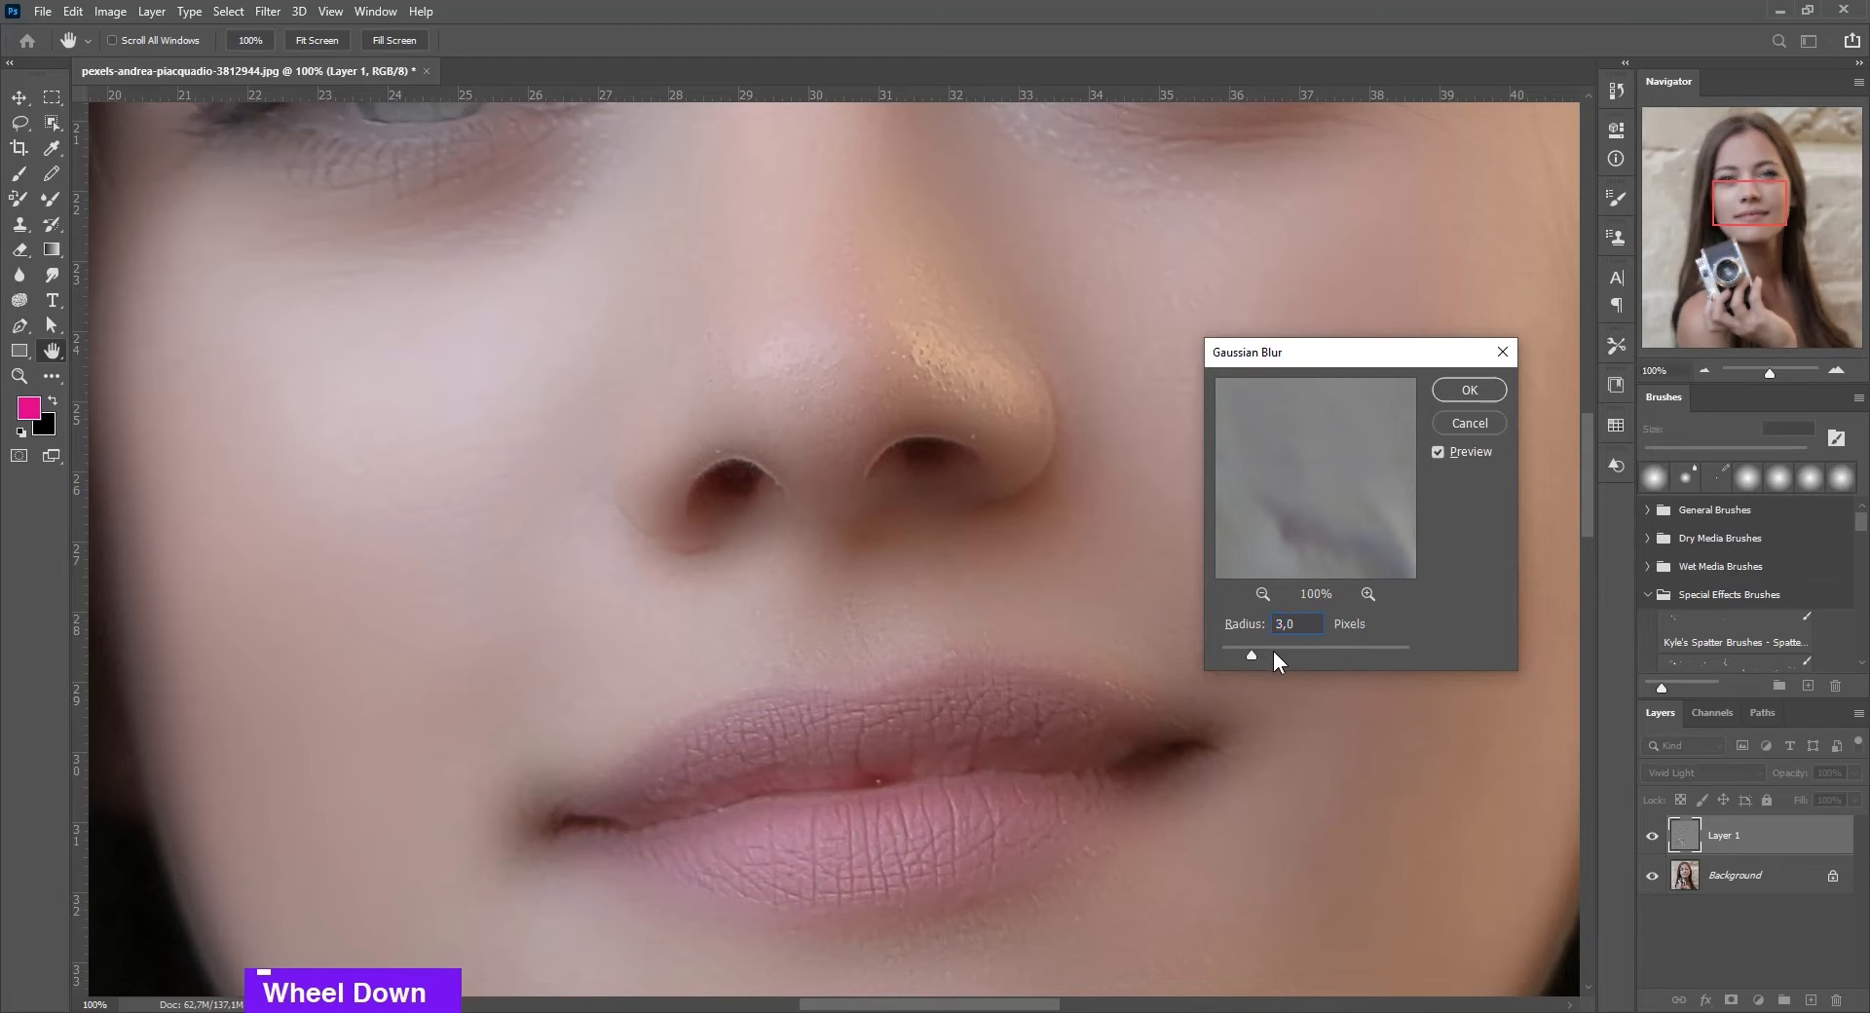
pyautogui.scroll(1, 1272, 650)
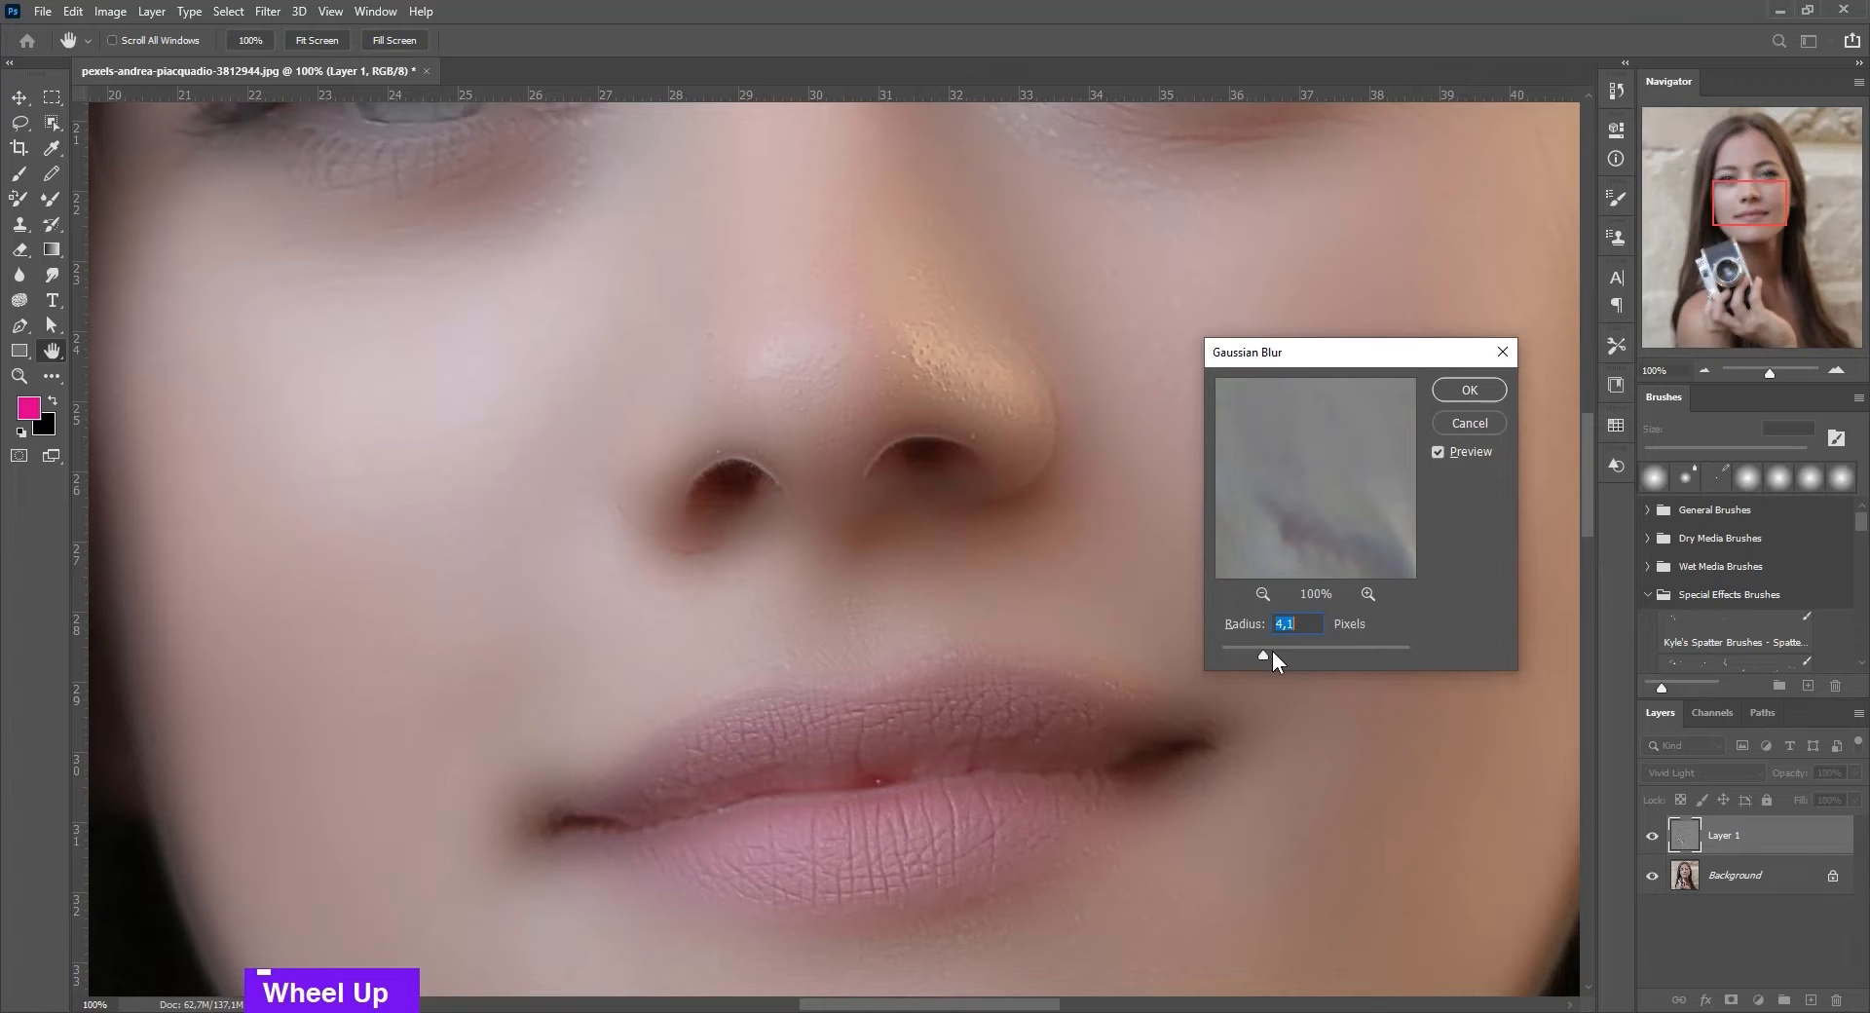
pyautogui.scroll(-1, 1272, 651)
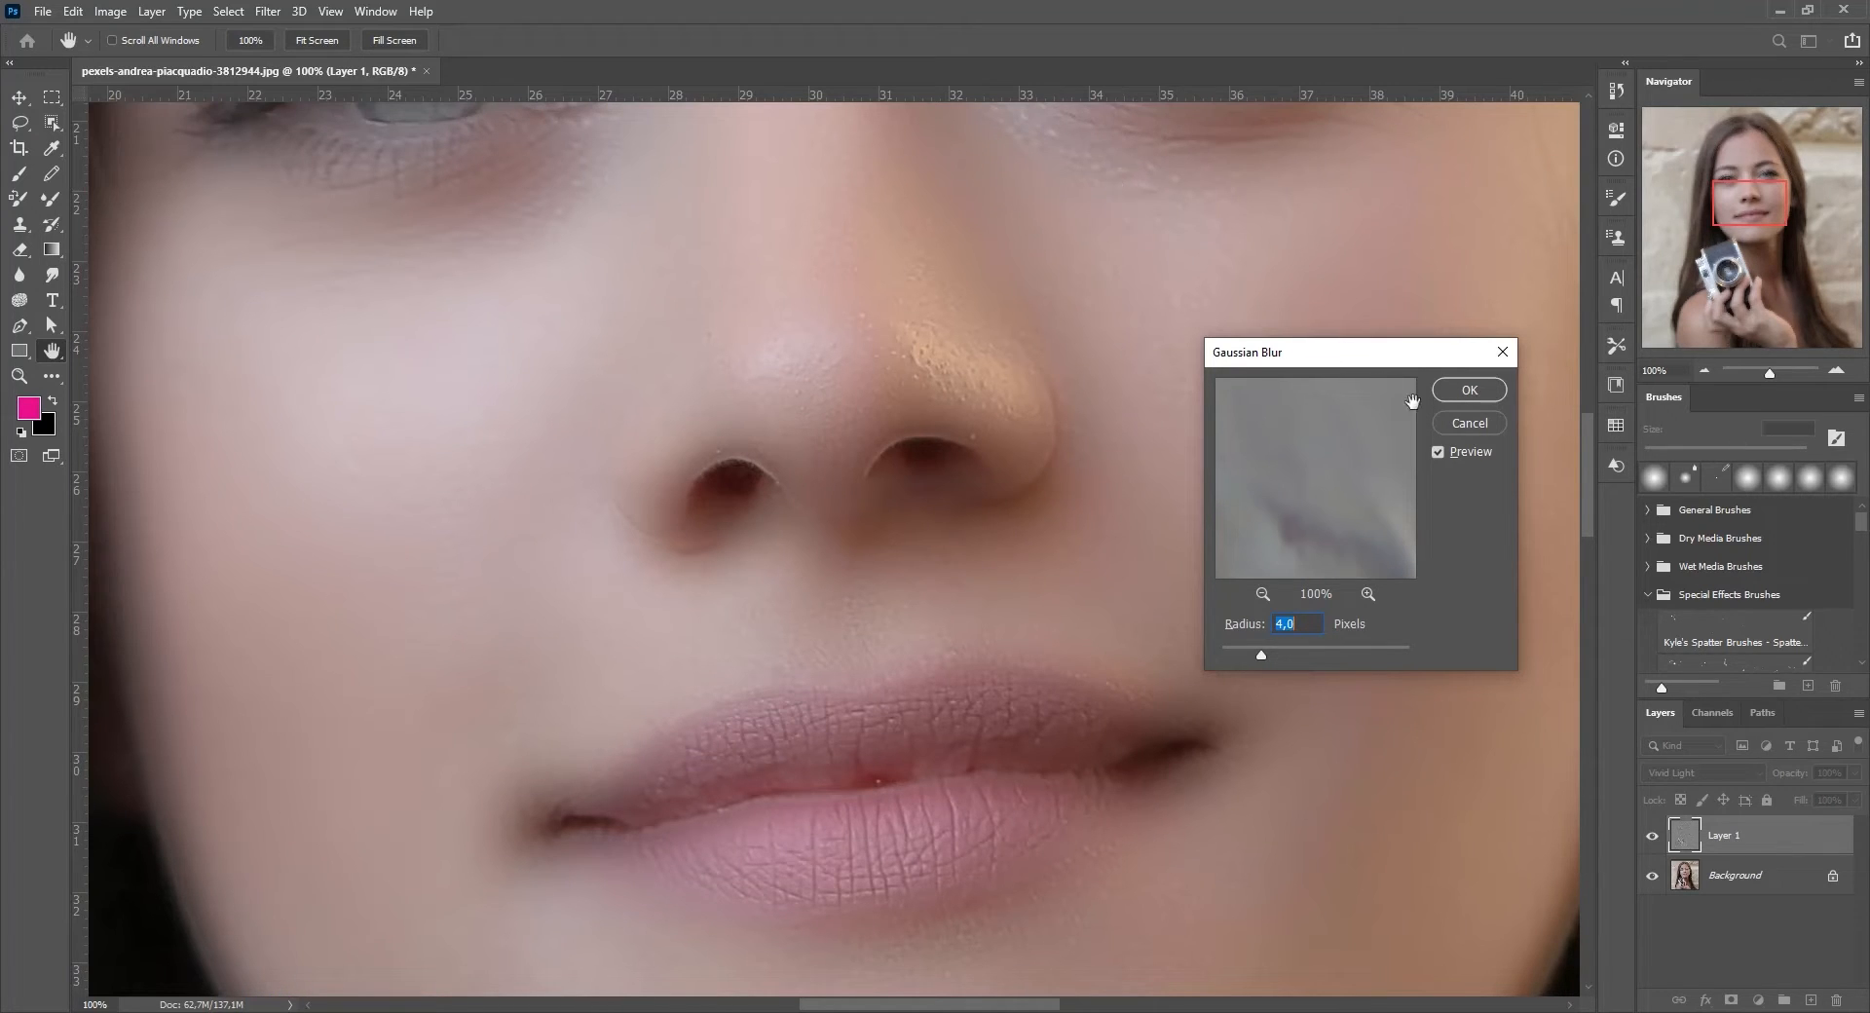
pyautogui.click(1466, 390)
pyautogui.press('u')
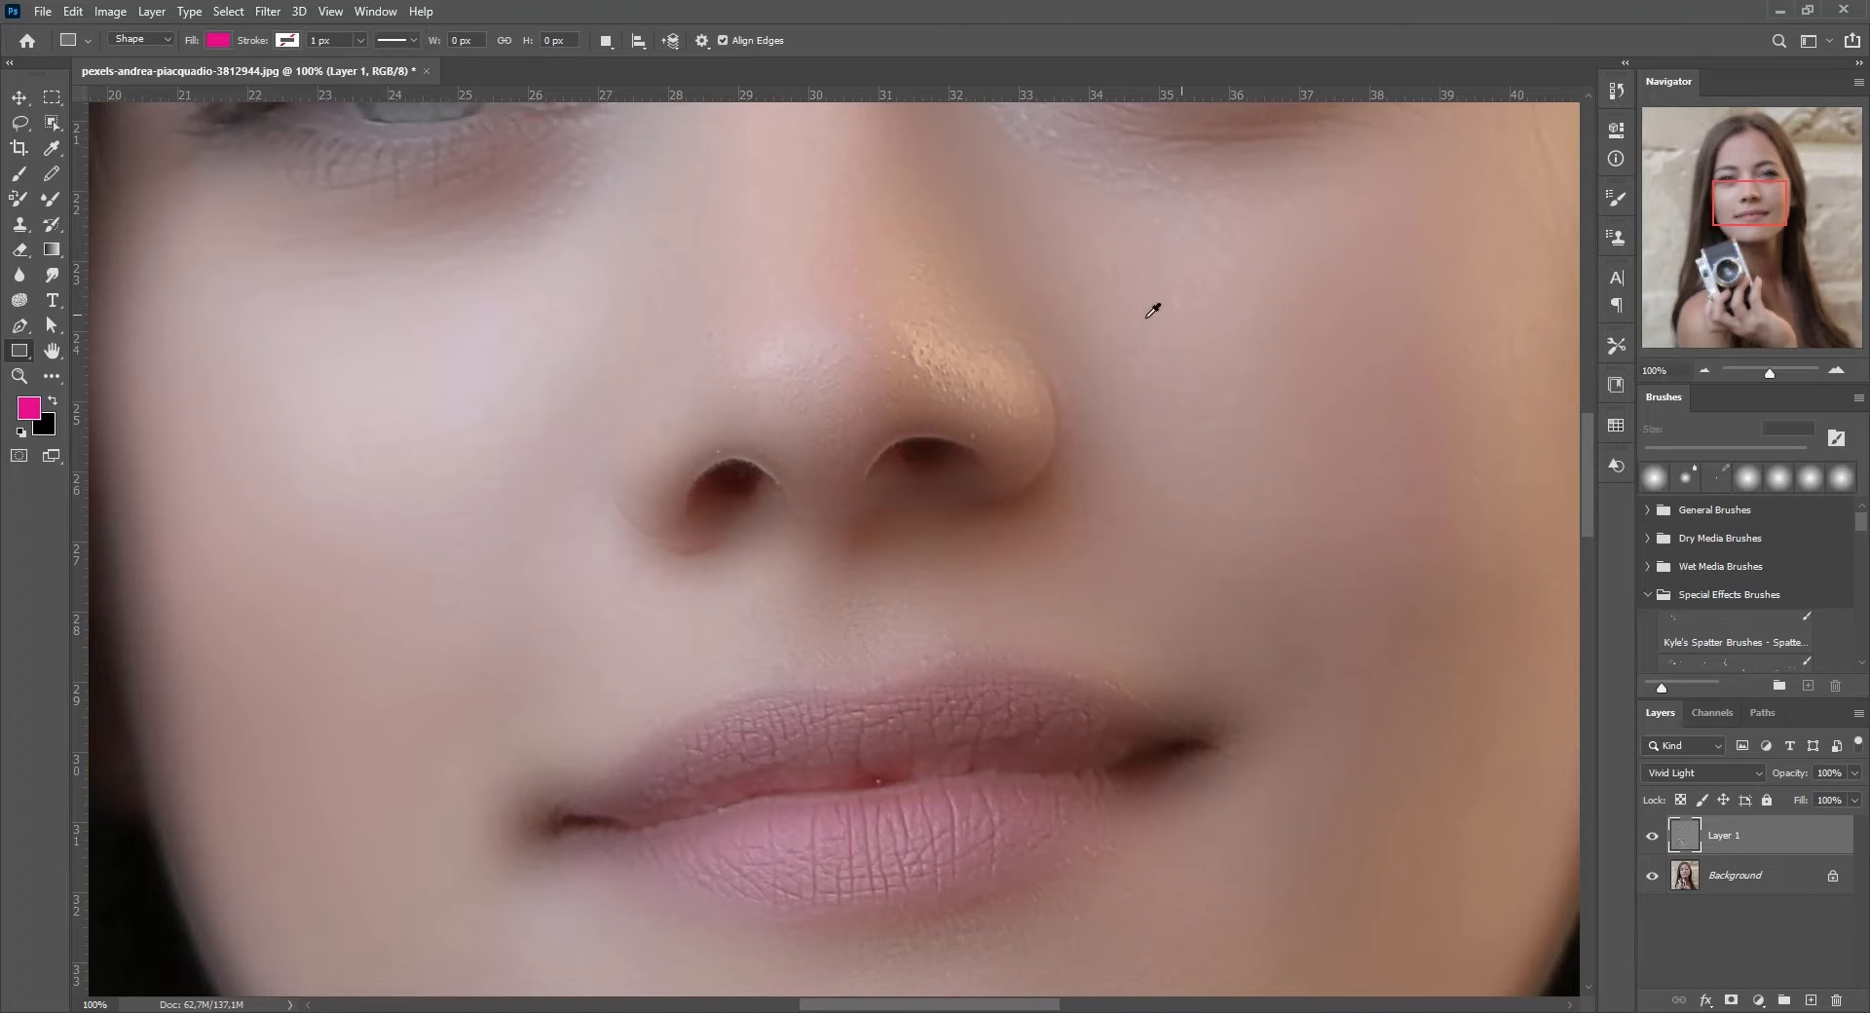
# - Compare the face with and without the smoothing by toggling Layer 1's visibility, leaving the layer shown
pyautogui.scroll(-4, 1152, 310)
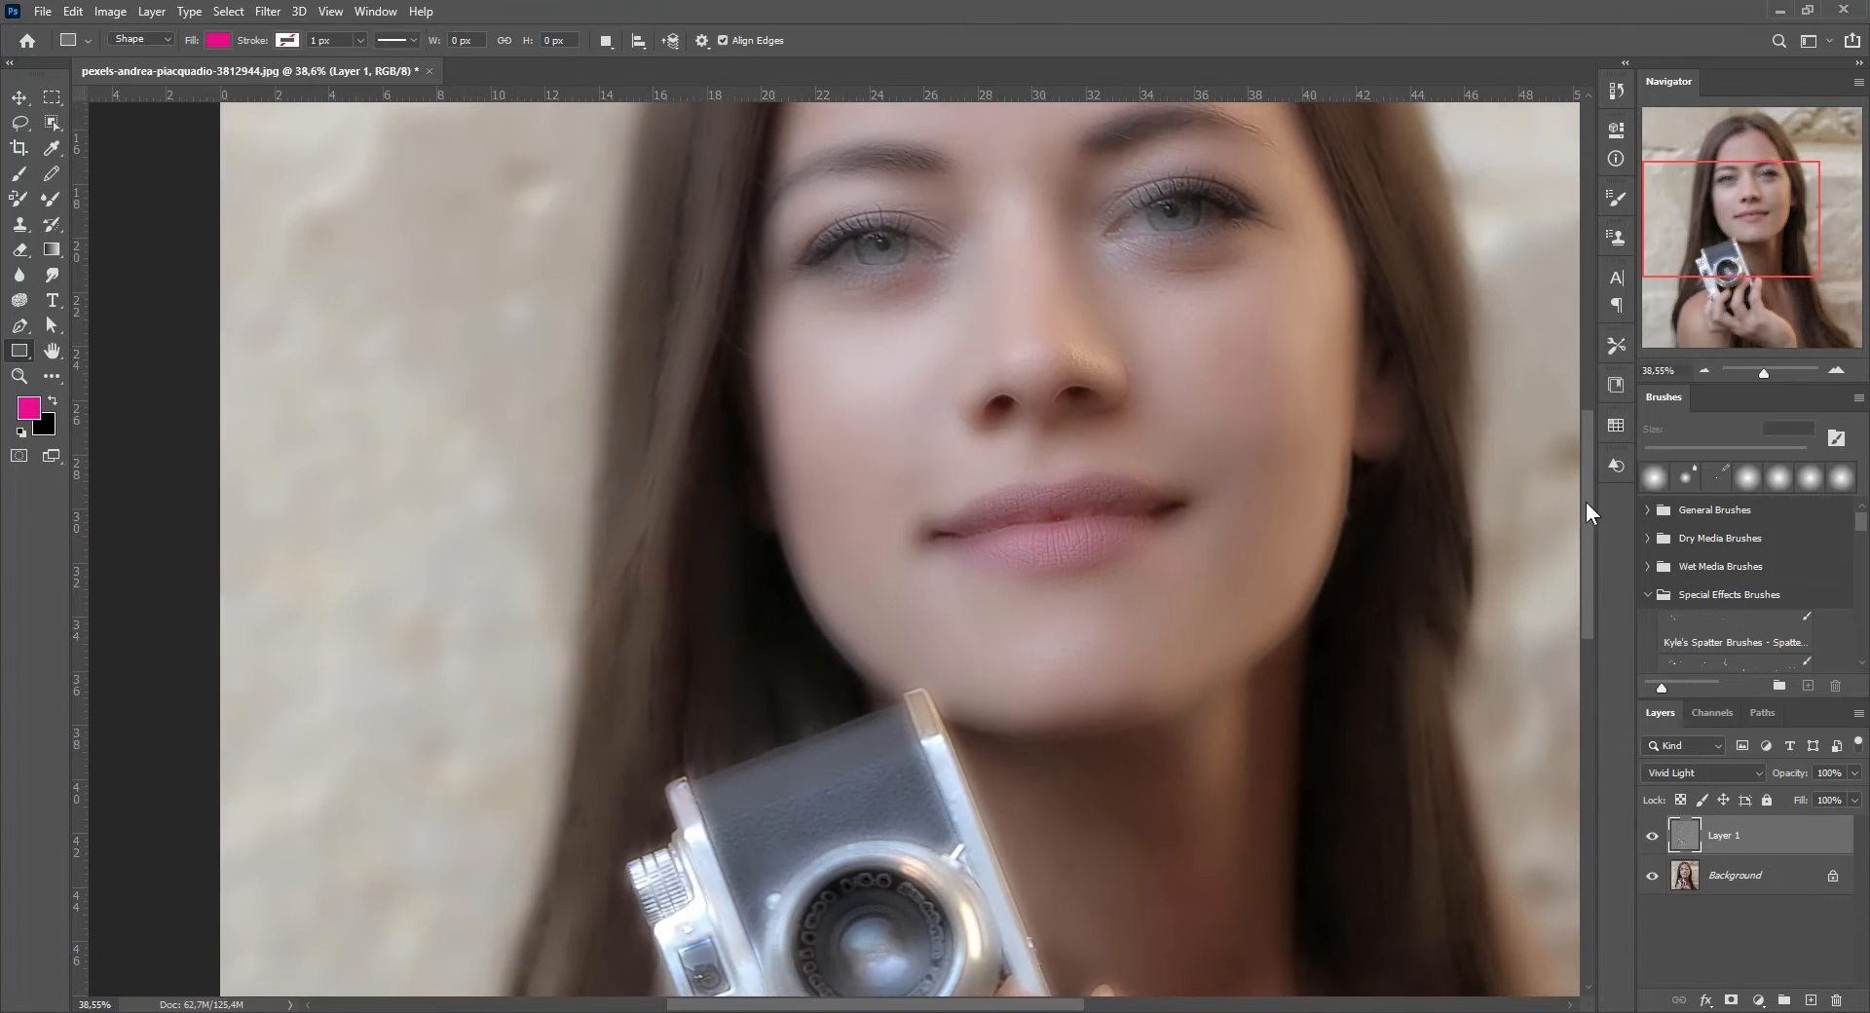
pyautogui.moveTo(1586, 500); pyautogui.dragTo(1577, 432)
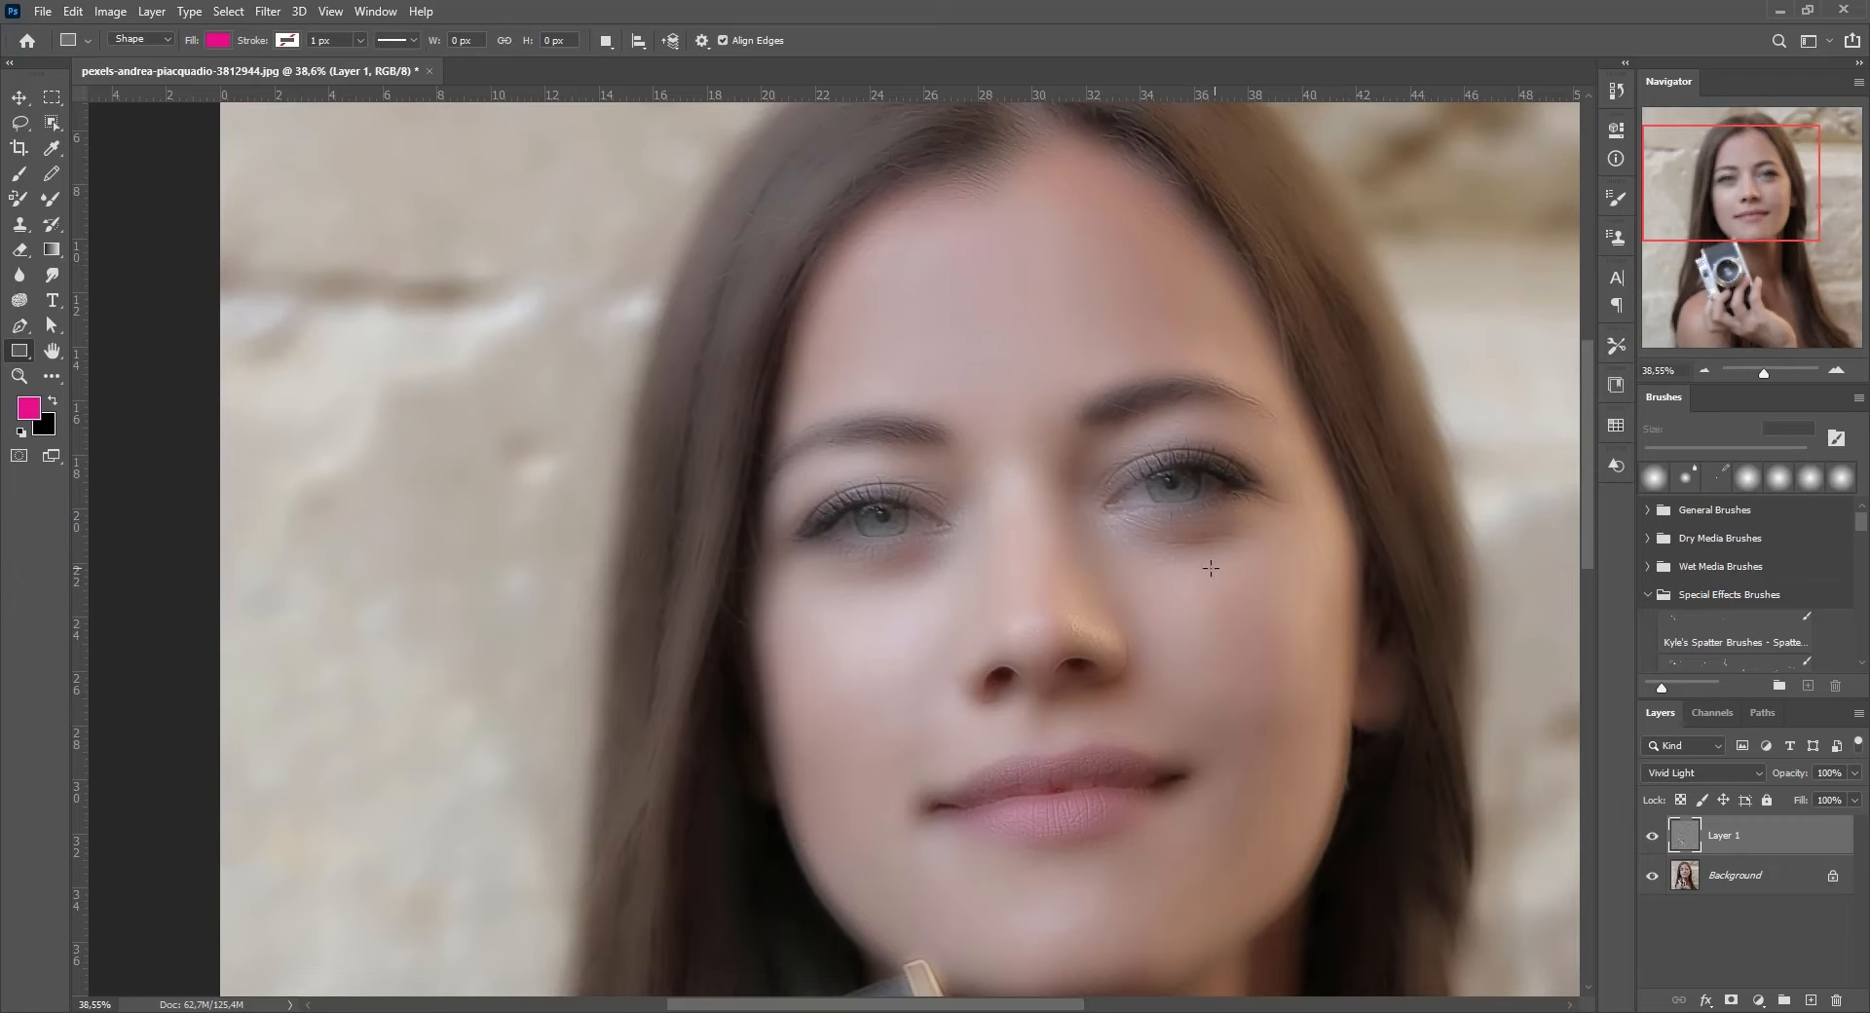
pyautogui.scroll(3, 1200, 550)
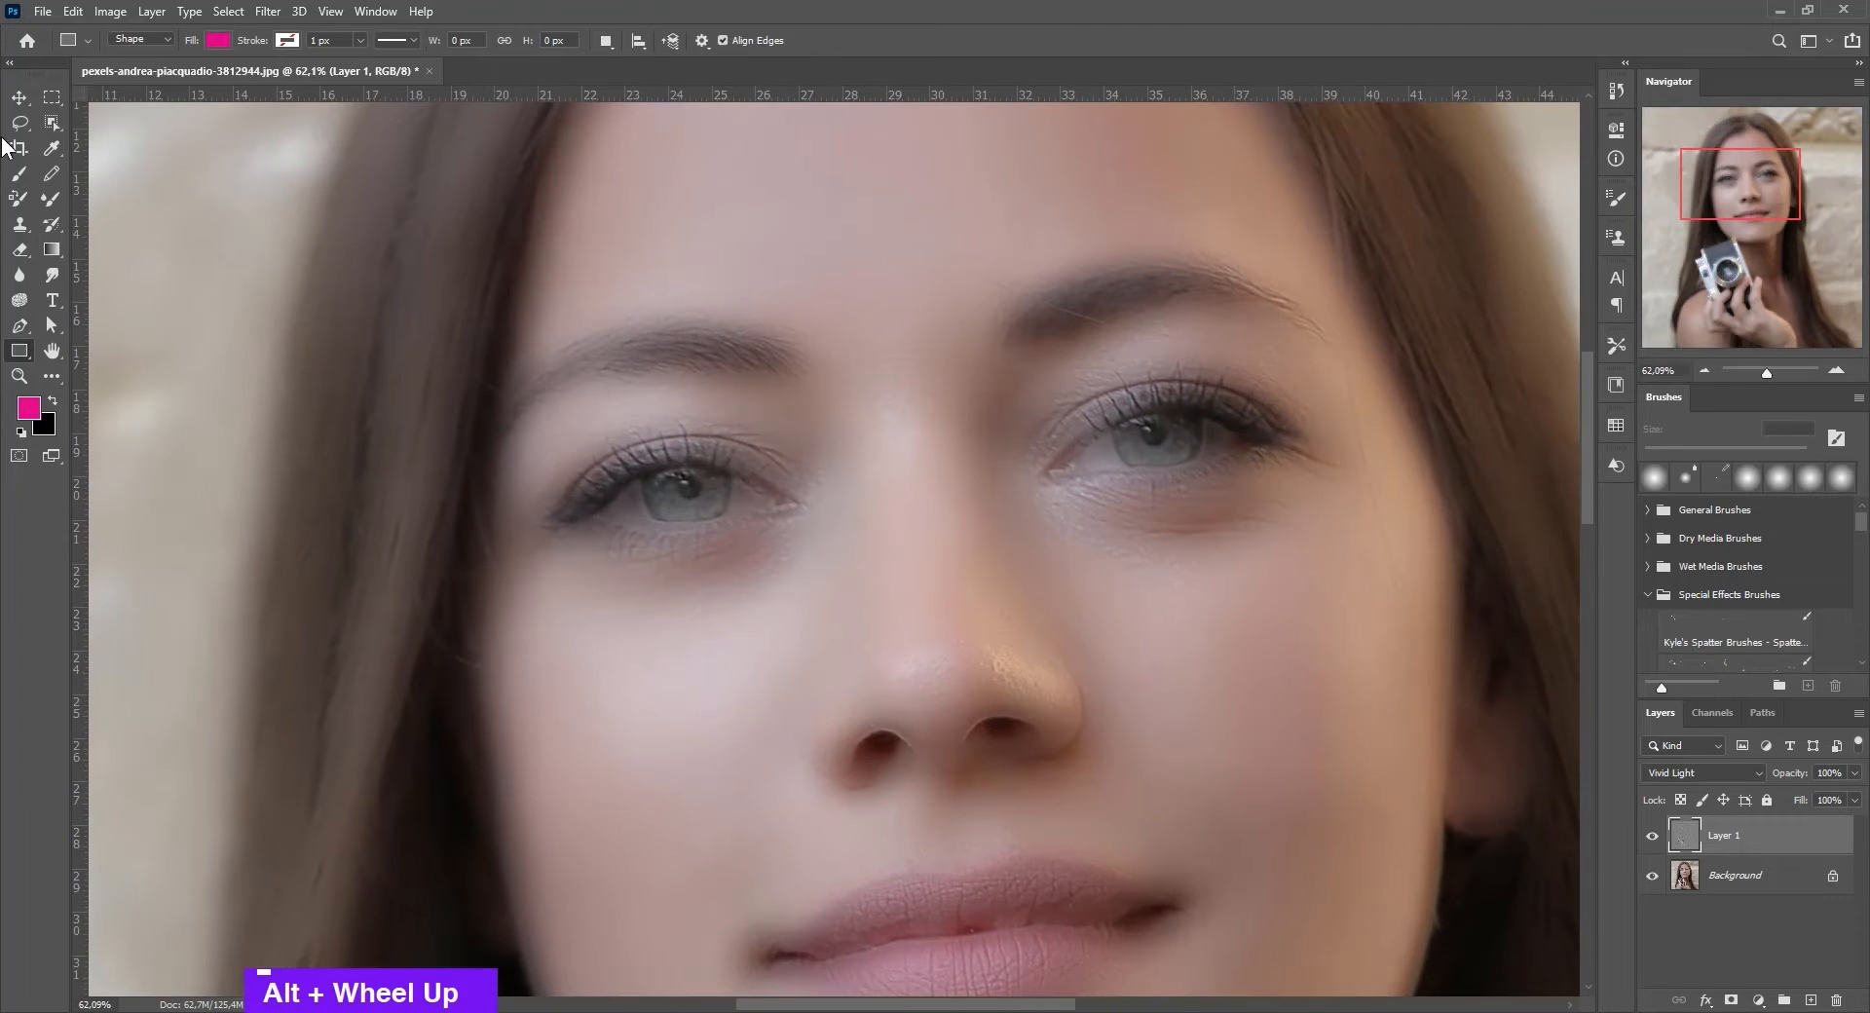
pyautogui.click(18, 101)
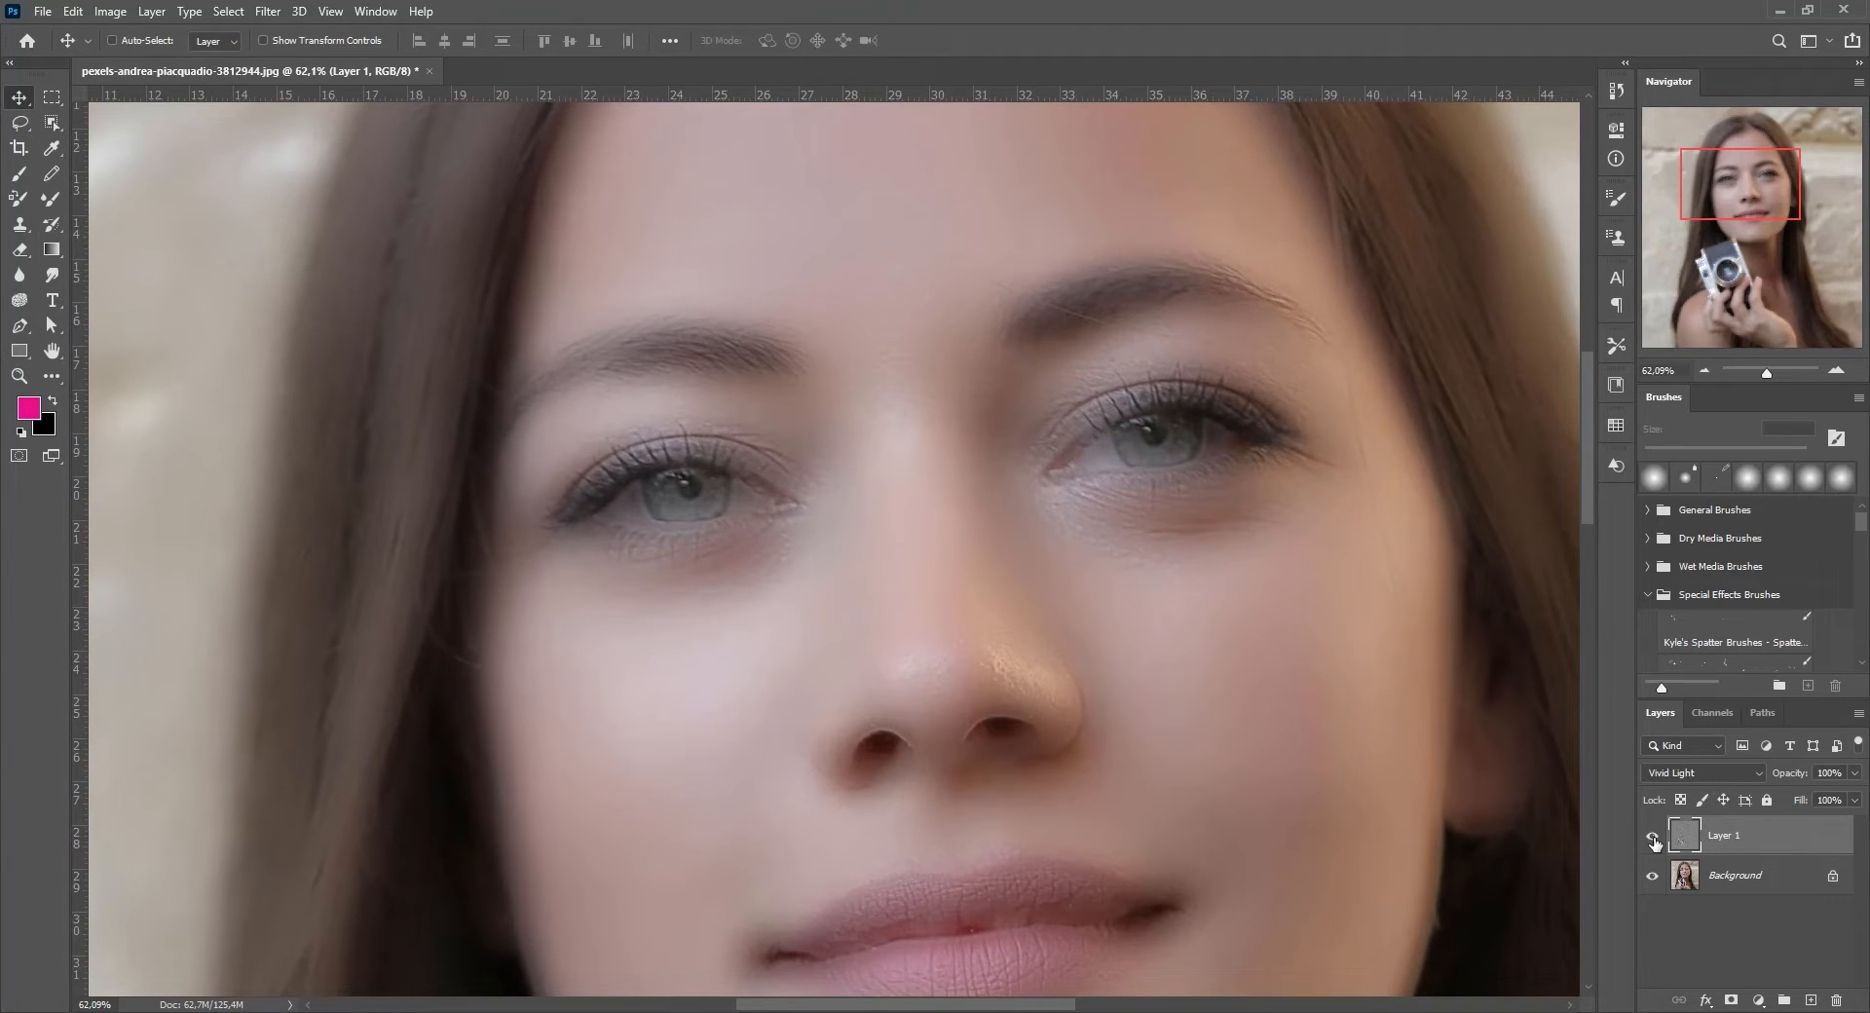
pyautogui.click(1651, 837)
pyautogui.click(1651, 837)
pyautogui.click(1652, 836)
pyautogui.click(1652, 838)
pyautogui.click(1652, 838)
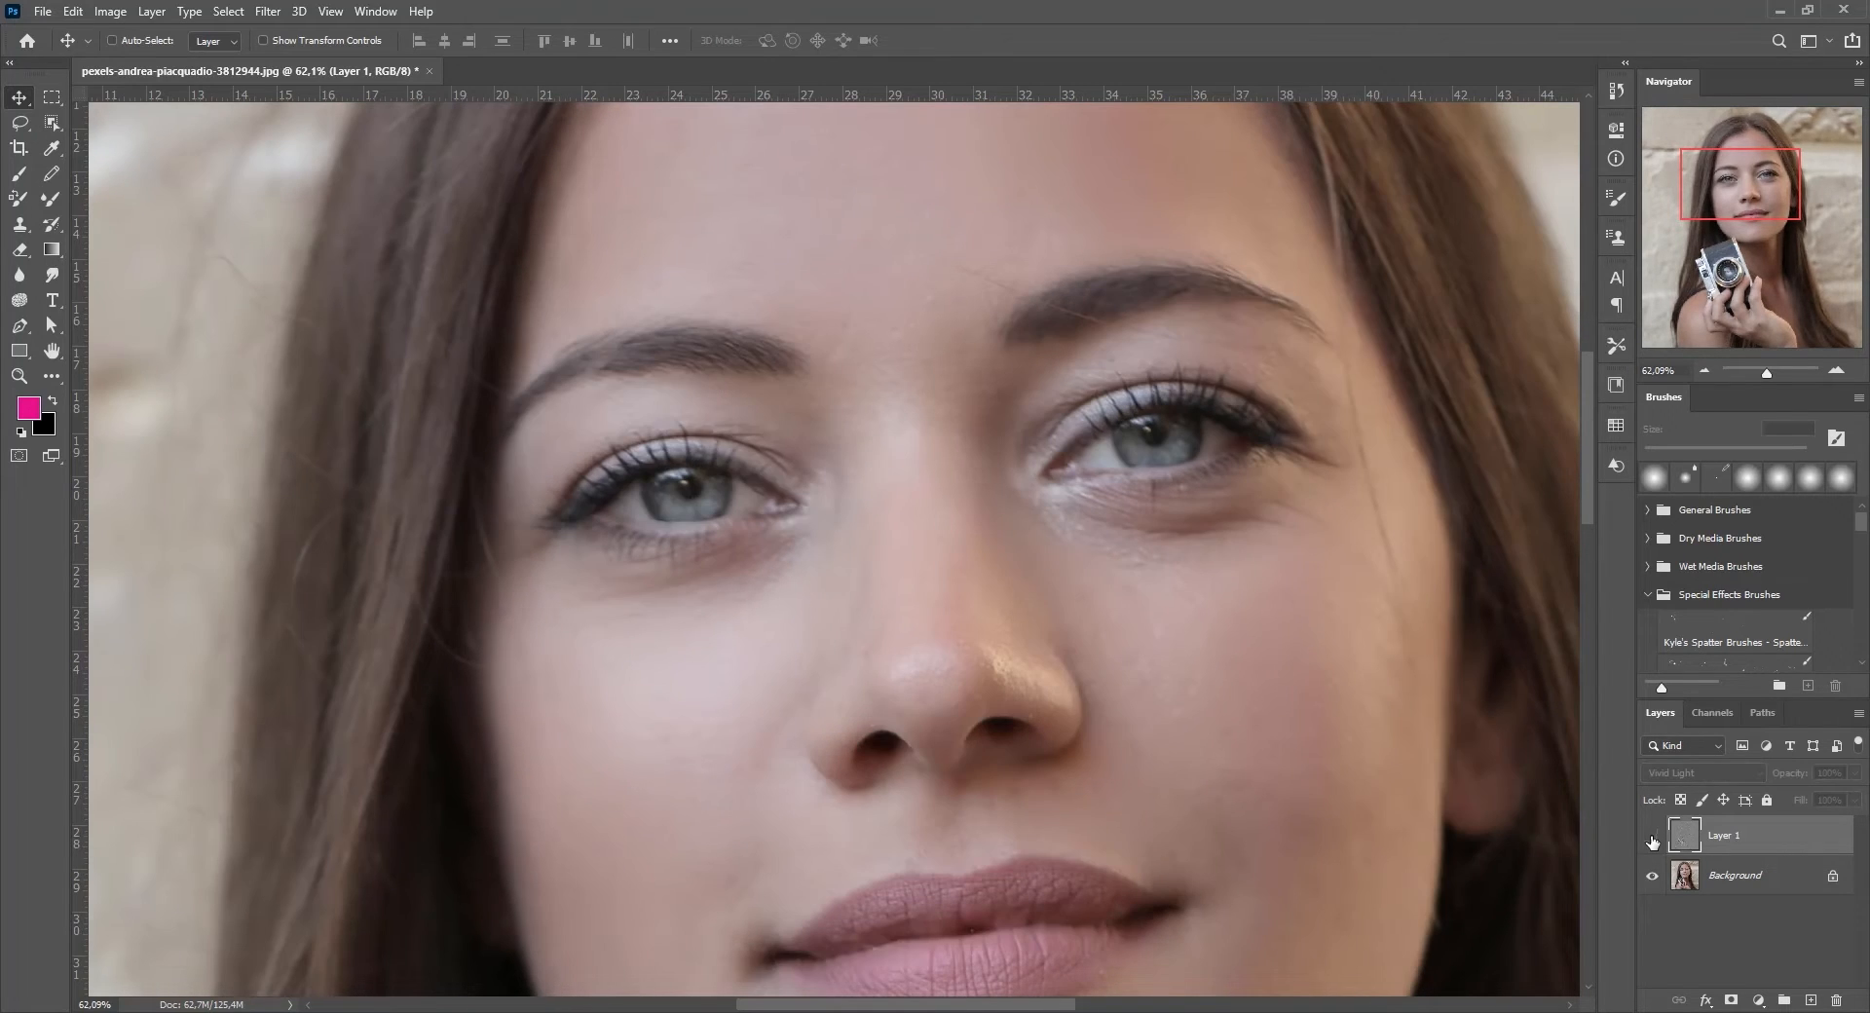
pyautogui.click(1652, 836)
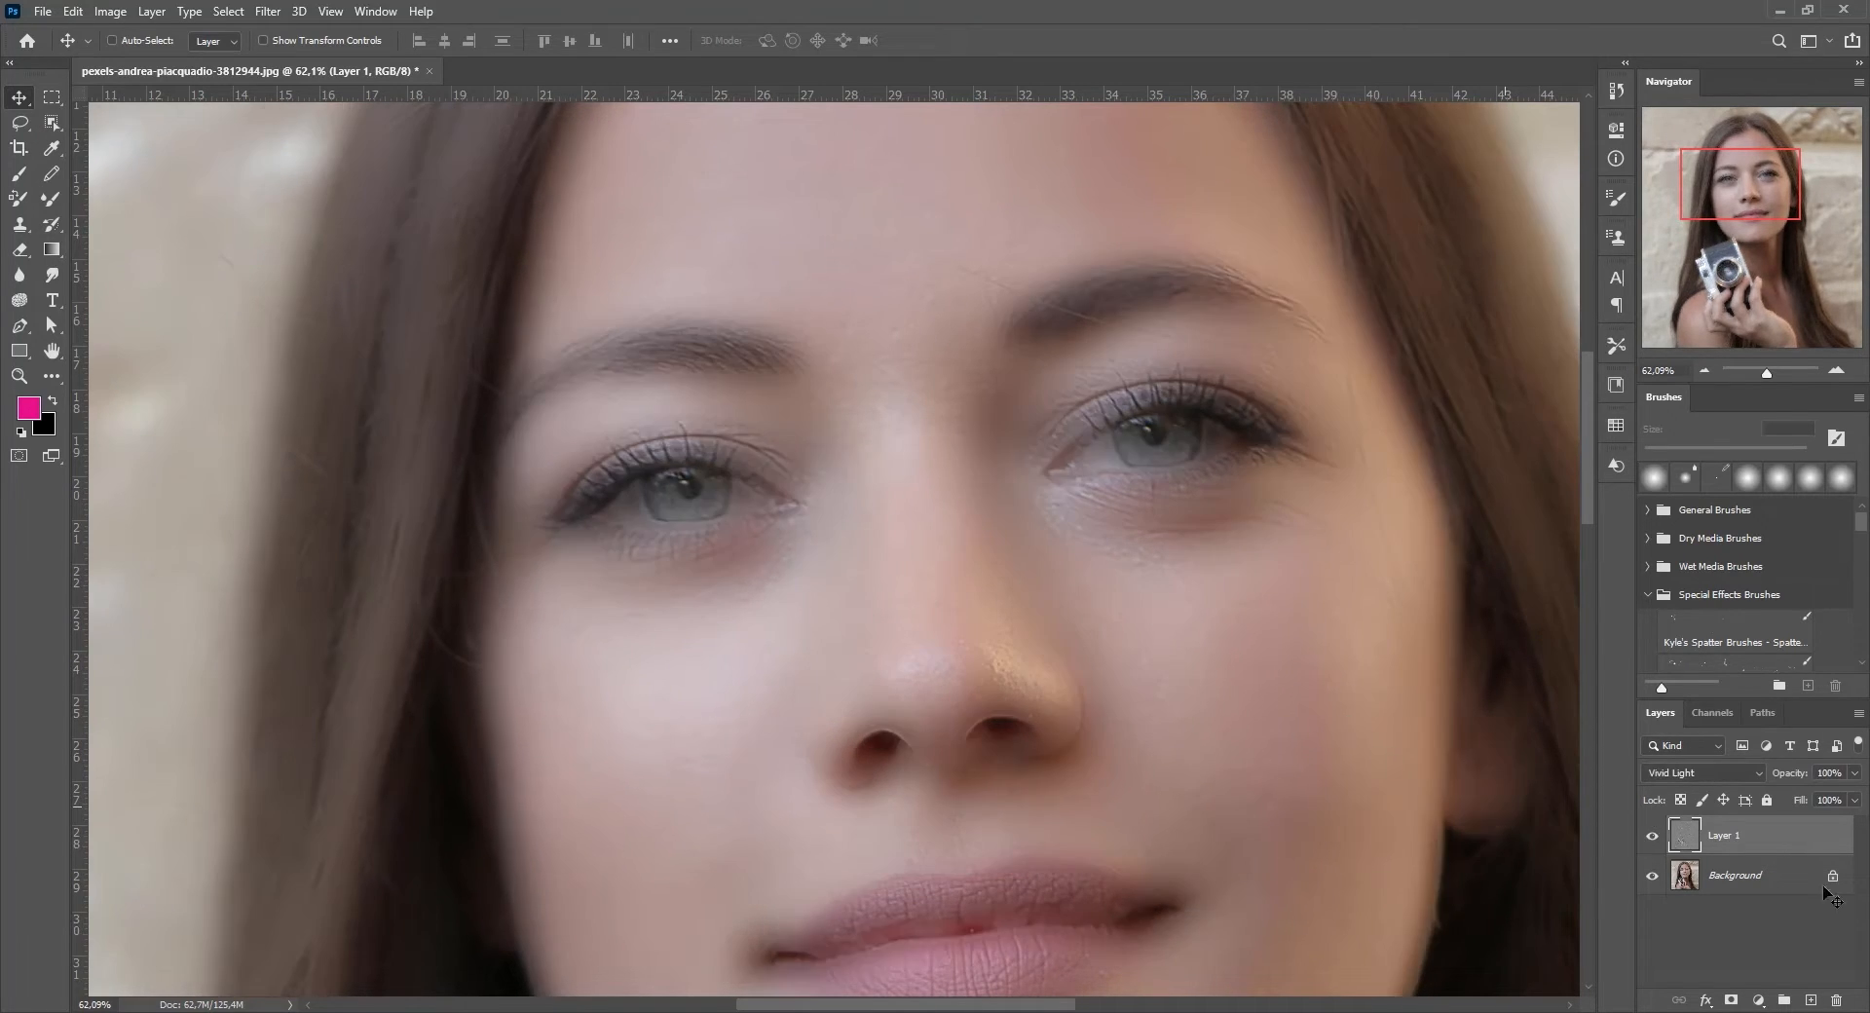
# - Add a layer mask to Layer 1 and invert it to black
pyautogui.click(1732, 1000)
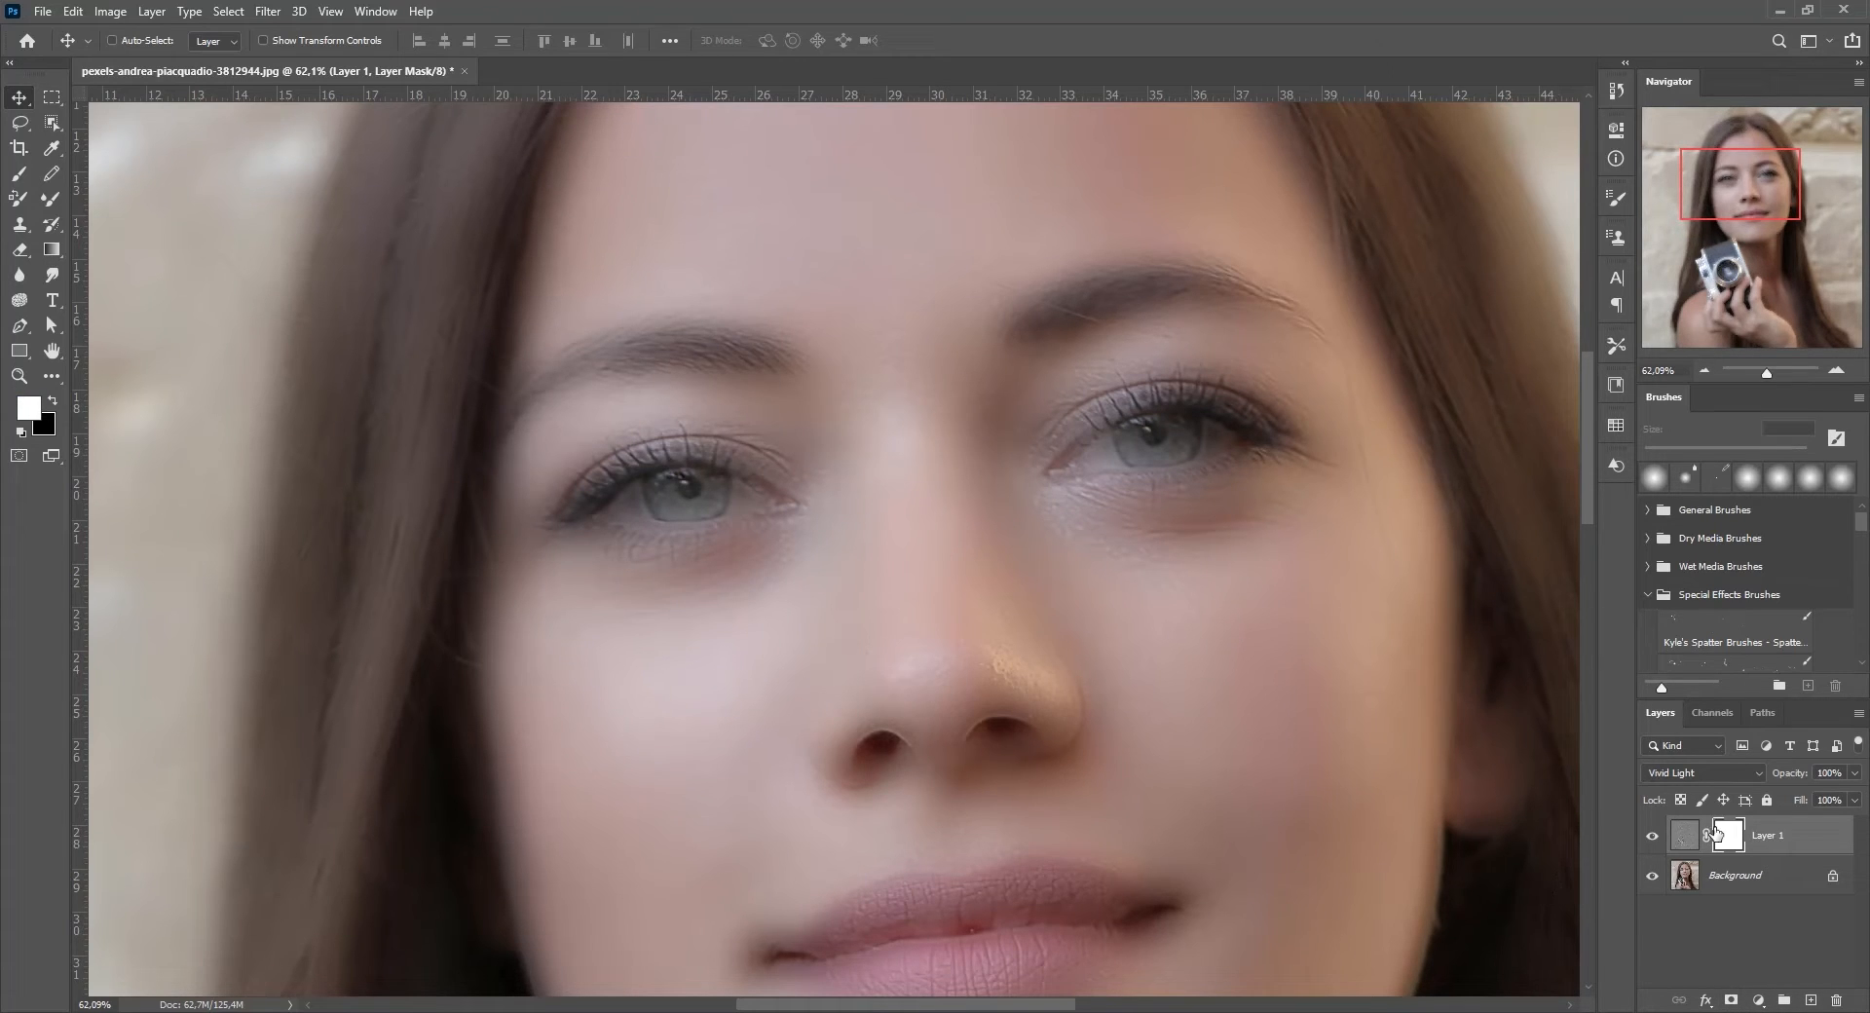
pyautogui.hotkey('ctrl', 'i')
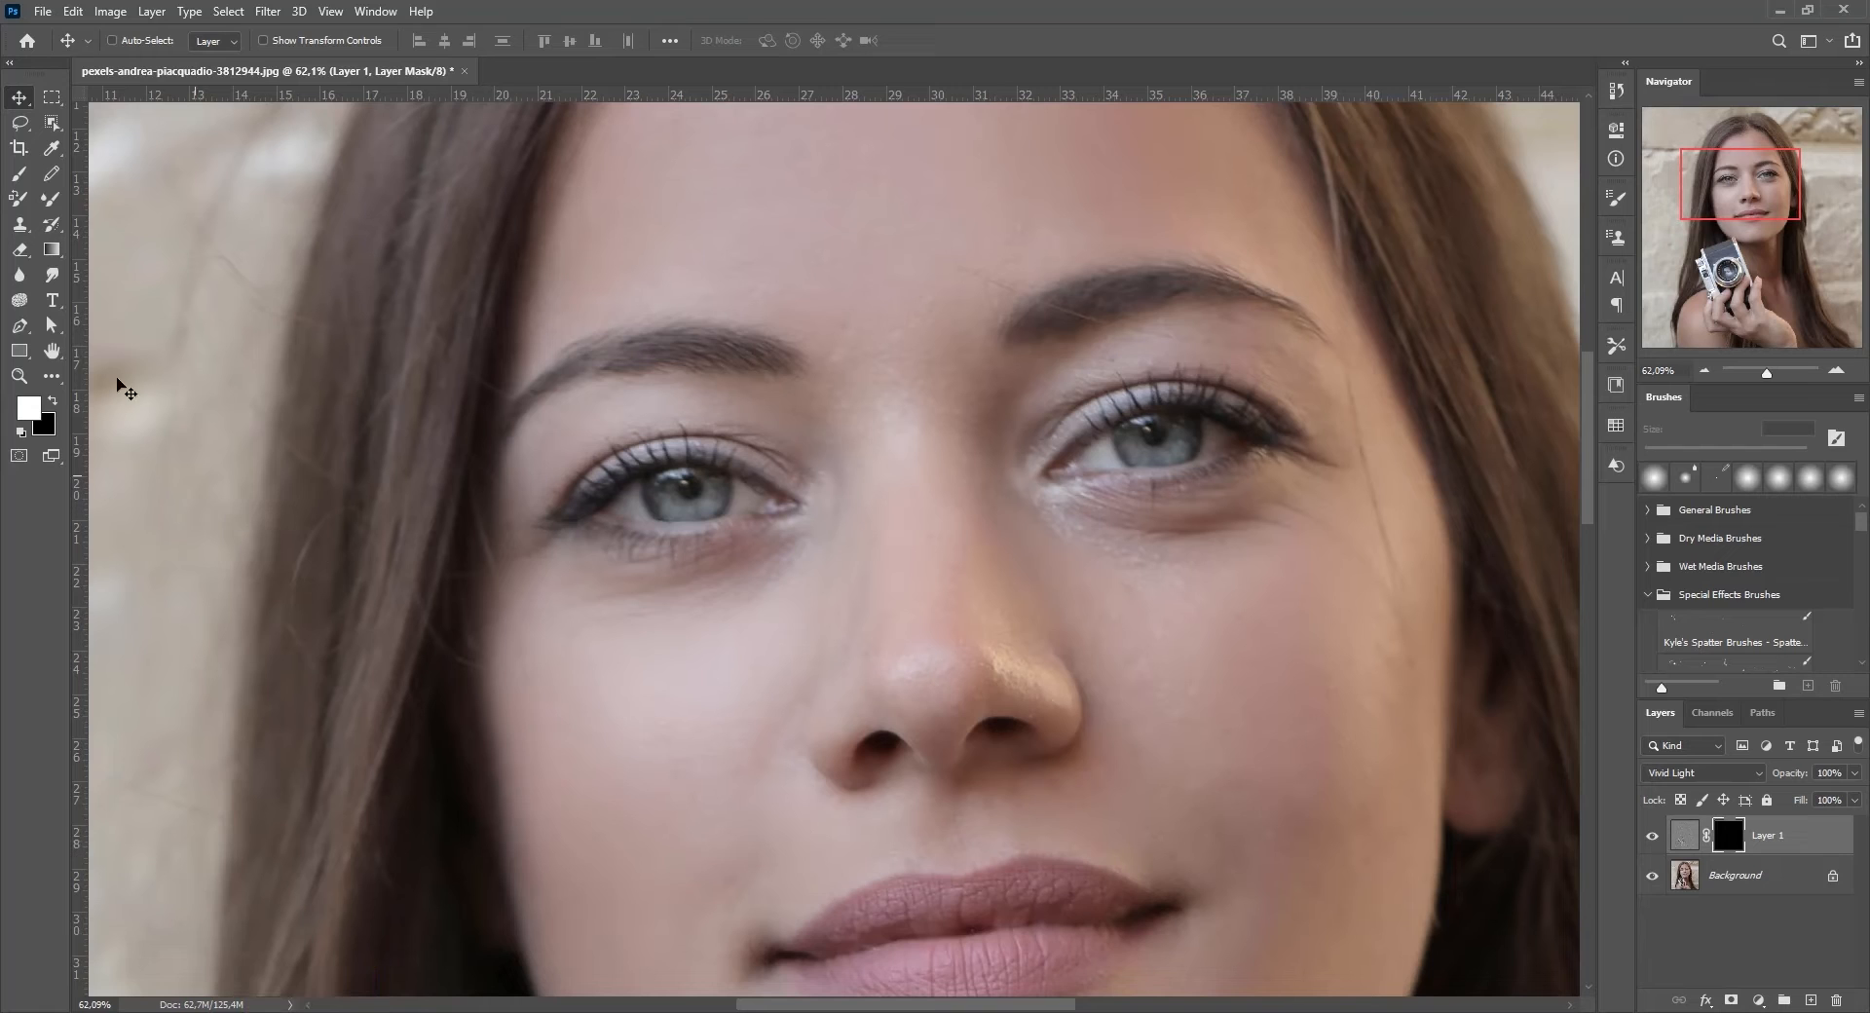
# - Paint white on the layer mask below the subject's left eye with the Brush at 74% flow
pyautogui.click(19, 173)
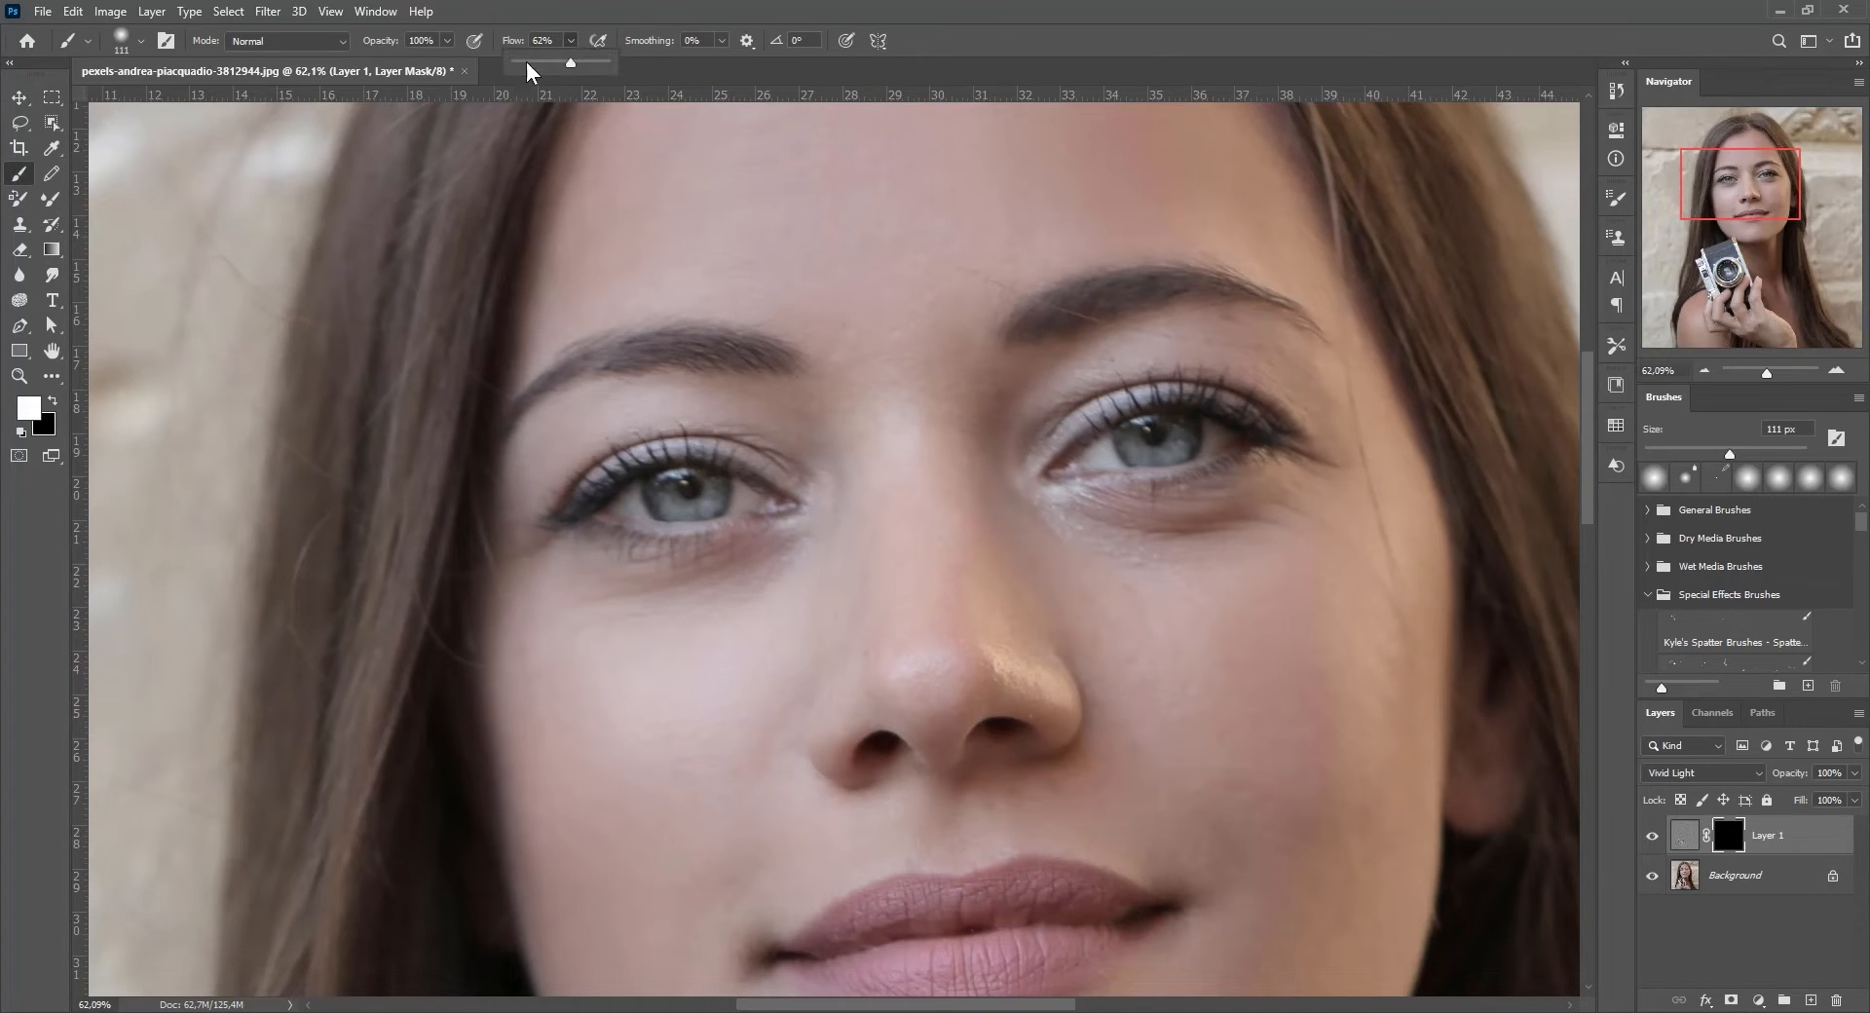
pyautogui.click(571, 41)
pyautogui.scroll(5, 1219, 525)
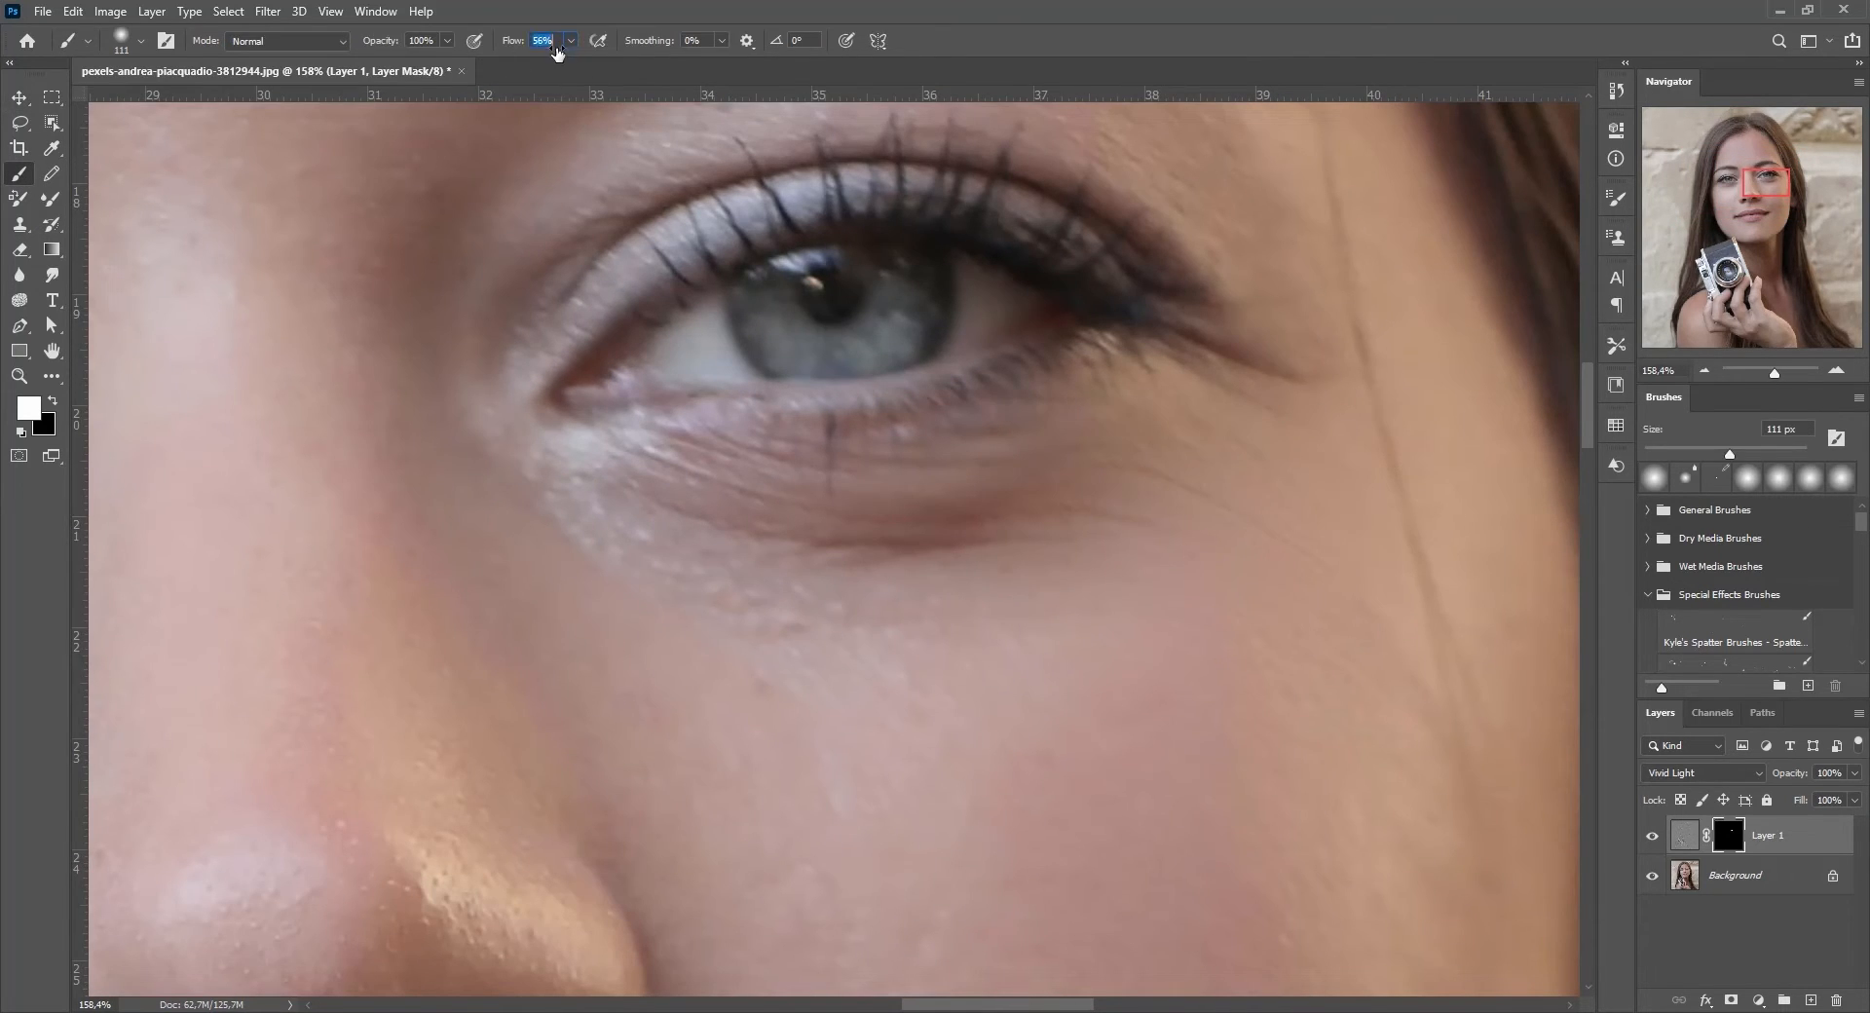
pyautogui.moveTo(557, 50); pyautogui.dragTo(532, 44)
pyautogui.moveTo(1194, 514); pyautogui.dragTo(1146, 541)
pyautogui.moveTo(952, 548)
pyautogui.mouseDown()
pyautogui.moveTo(922, 554)
pyautogui.moveTo(799, 484)
pyautogui.mouseUp()
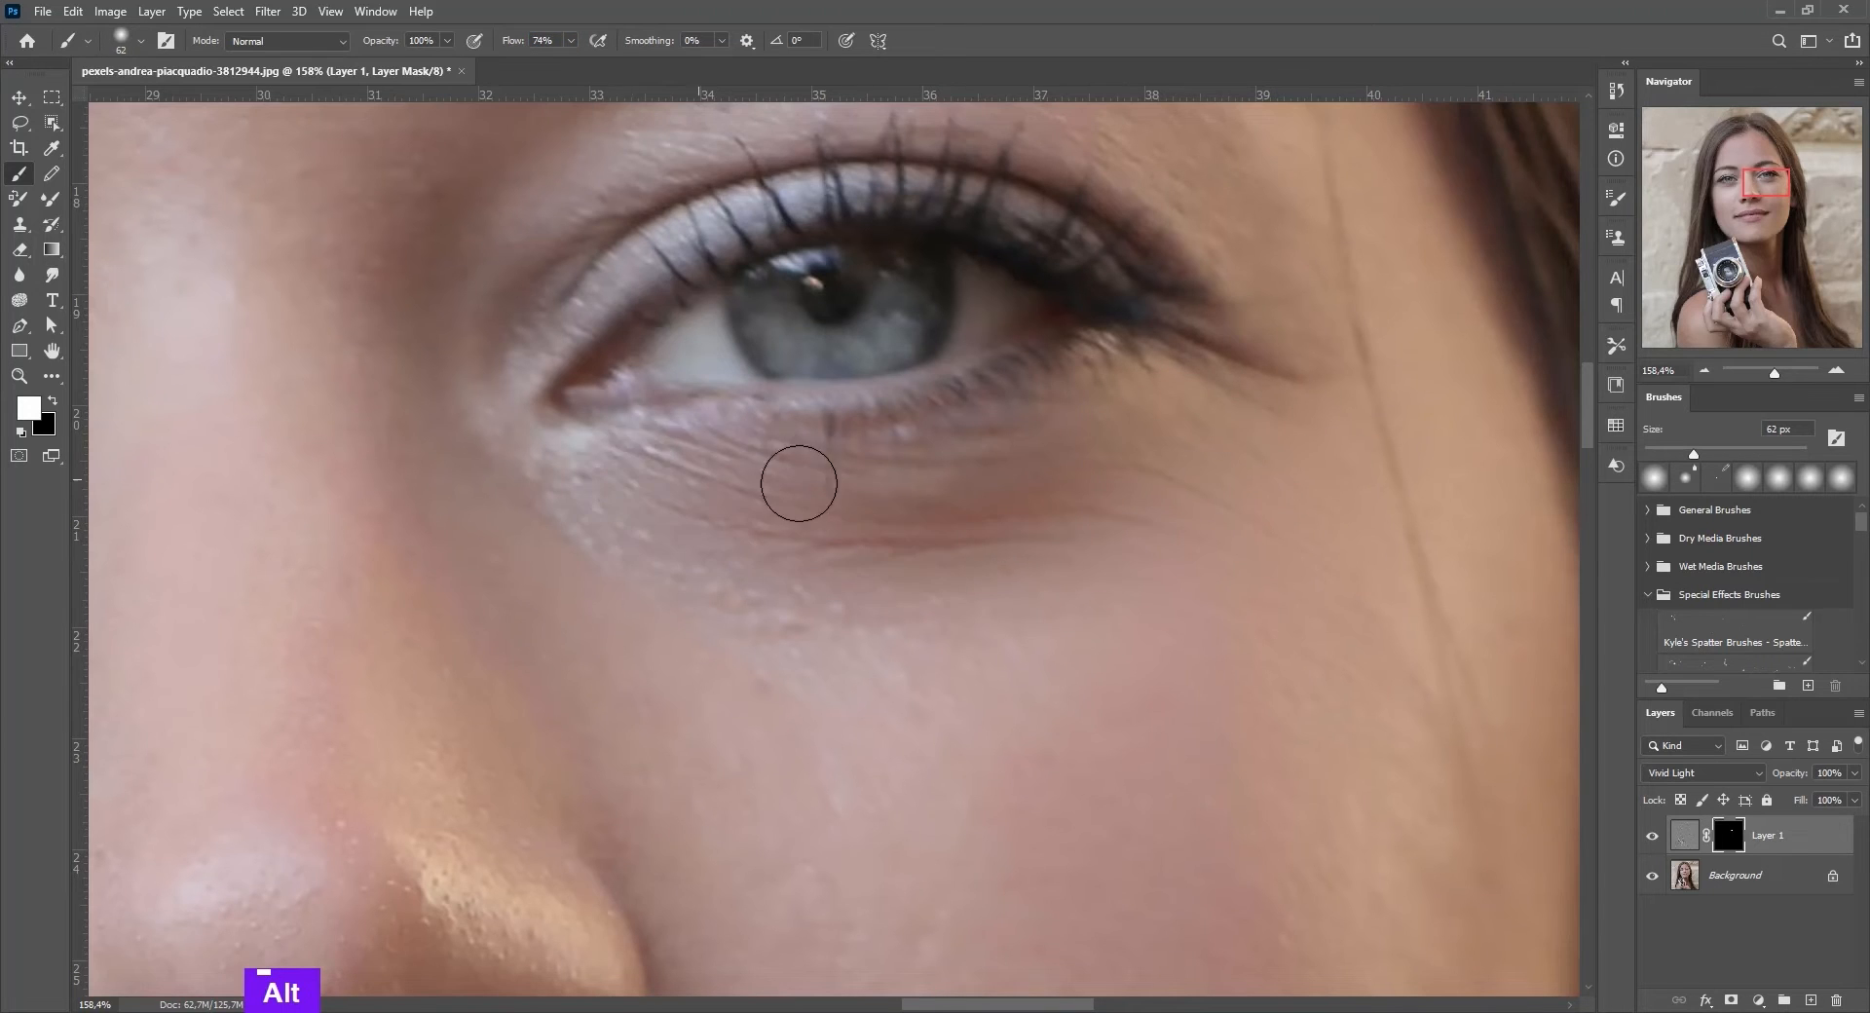
# - Paint white on the mask over the forehead with a 204 px brush and around the subject's left eyelid with an 81 px brush
pyautogui.scroll(-5, 798, 484)
pyautogui.moveTo(918, 626); pyautogui.dragTo(1017, 648)
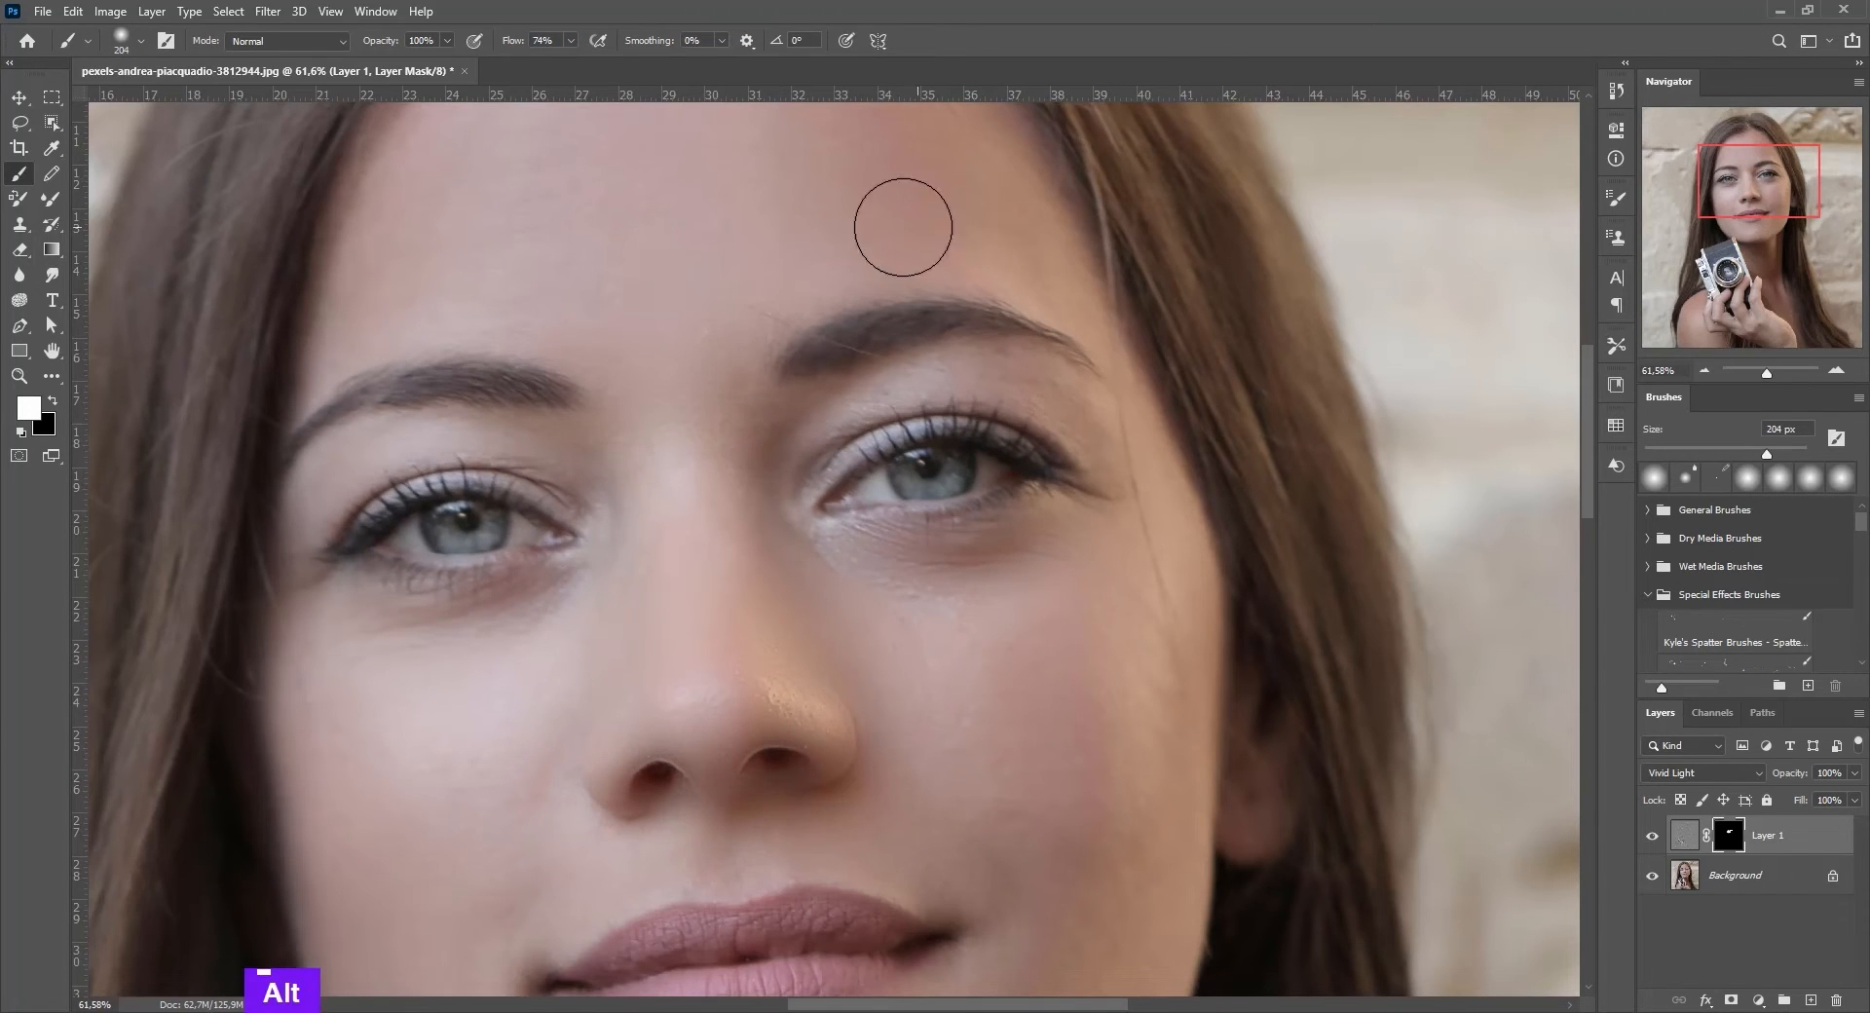
pyautogui.moveTo(916, 395); pyautogui.dragTo(829, 404)
pyautogui.moveTo(816, 488)
pyautogui.mouseDown()
pyautogui.moveTo(829, 436)
pyautogui.moveTo(1062, 401)
pyautogui.moveTo(994, 556)
pyautogui.moveTo(835, 443)
pyautogui.moveTo(1046, 403)
pyautogui.mouseUp()
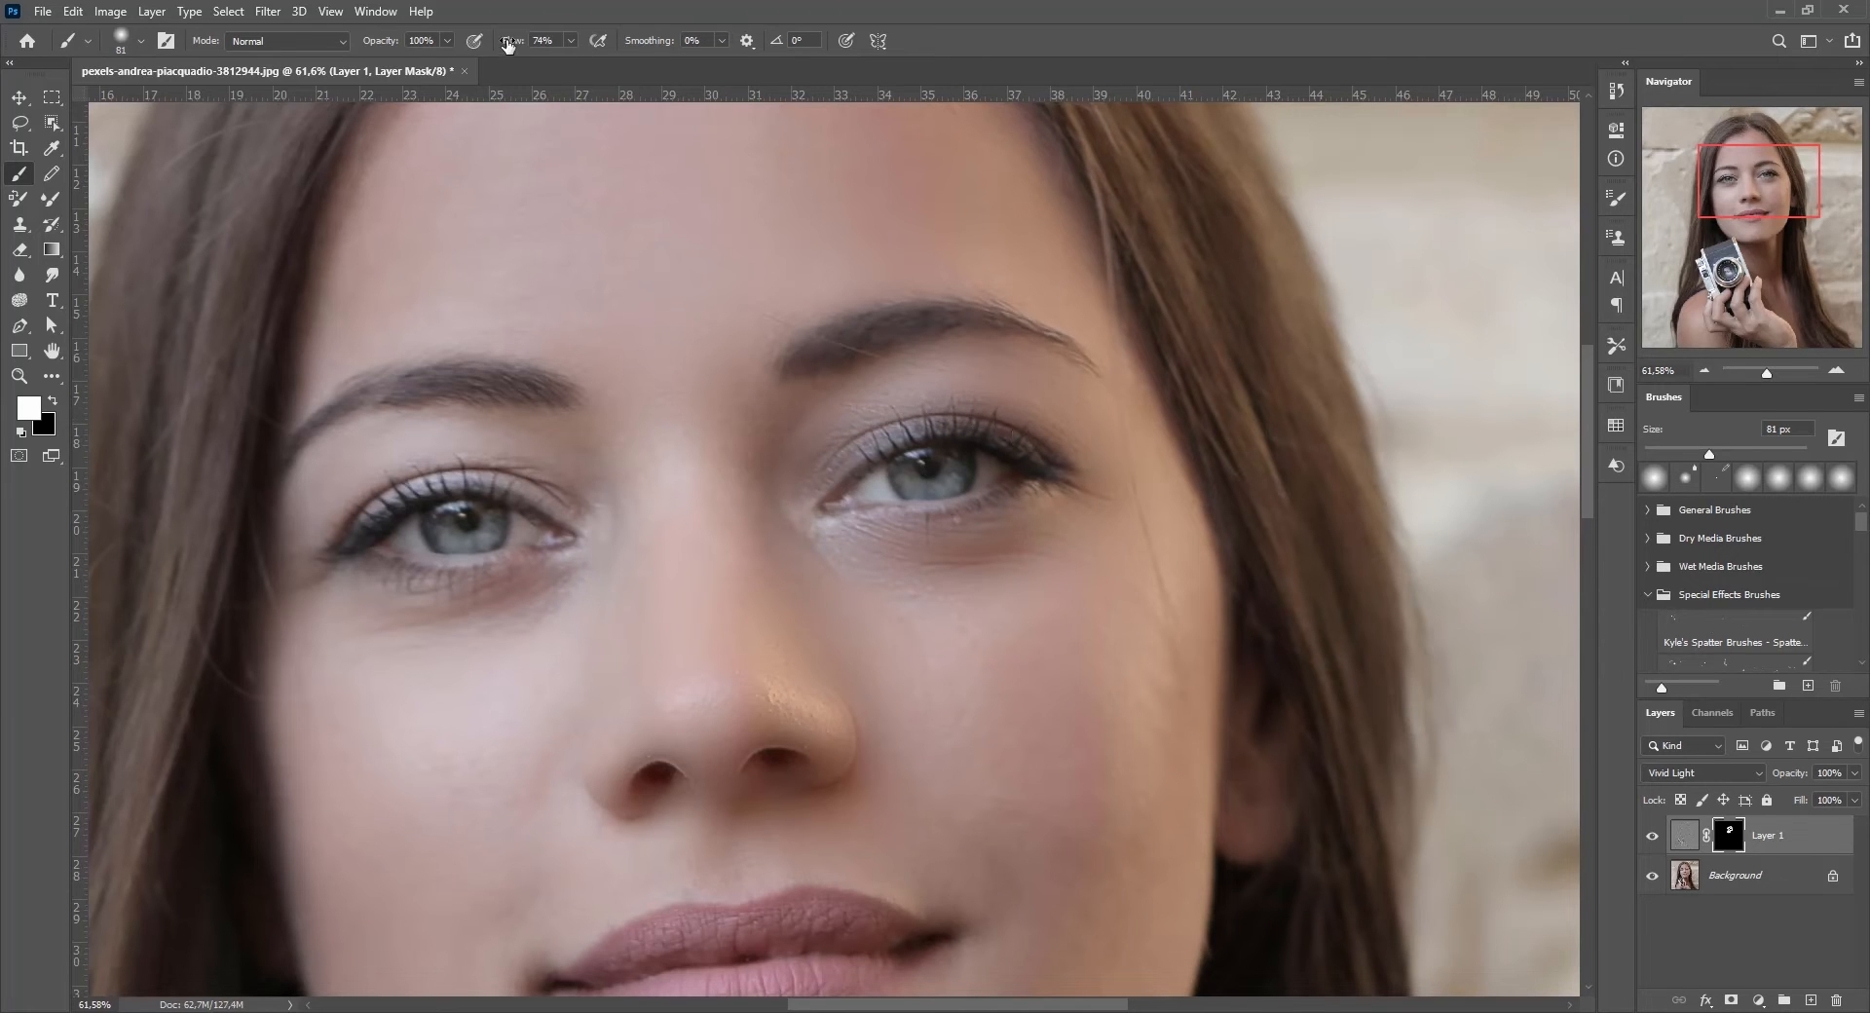
# - Raise the brush flow to 100% and paint white on the mask over the cheeks and chin with a 273 px brush
pyautogui.moveTo(507, 44); pyautogui.dragTo(584, 44)
pyautogui.scroll(3, 584, 359)
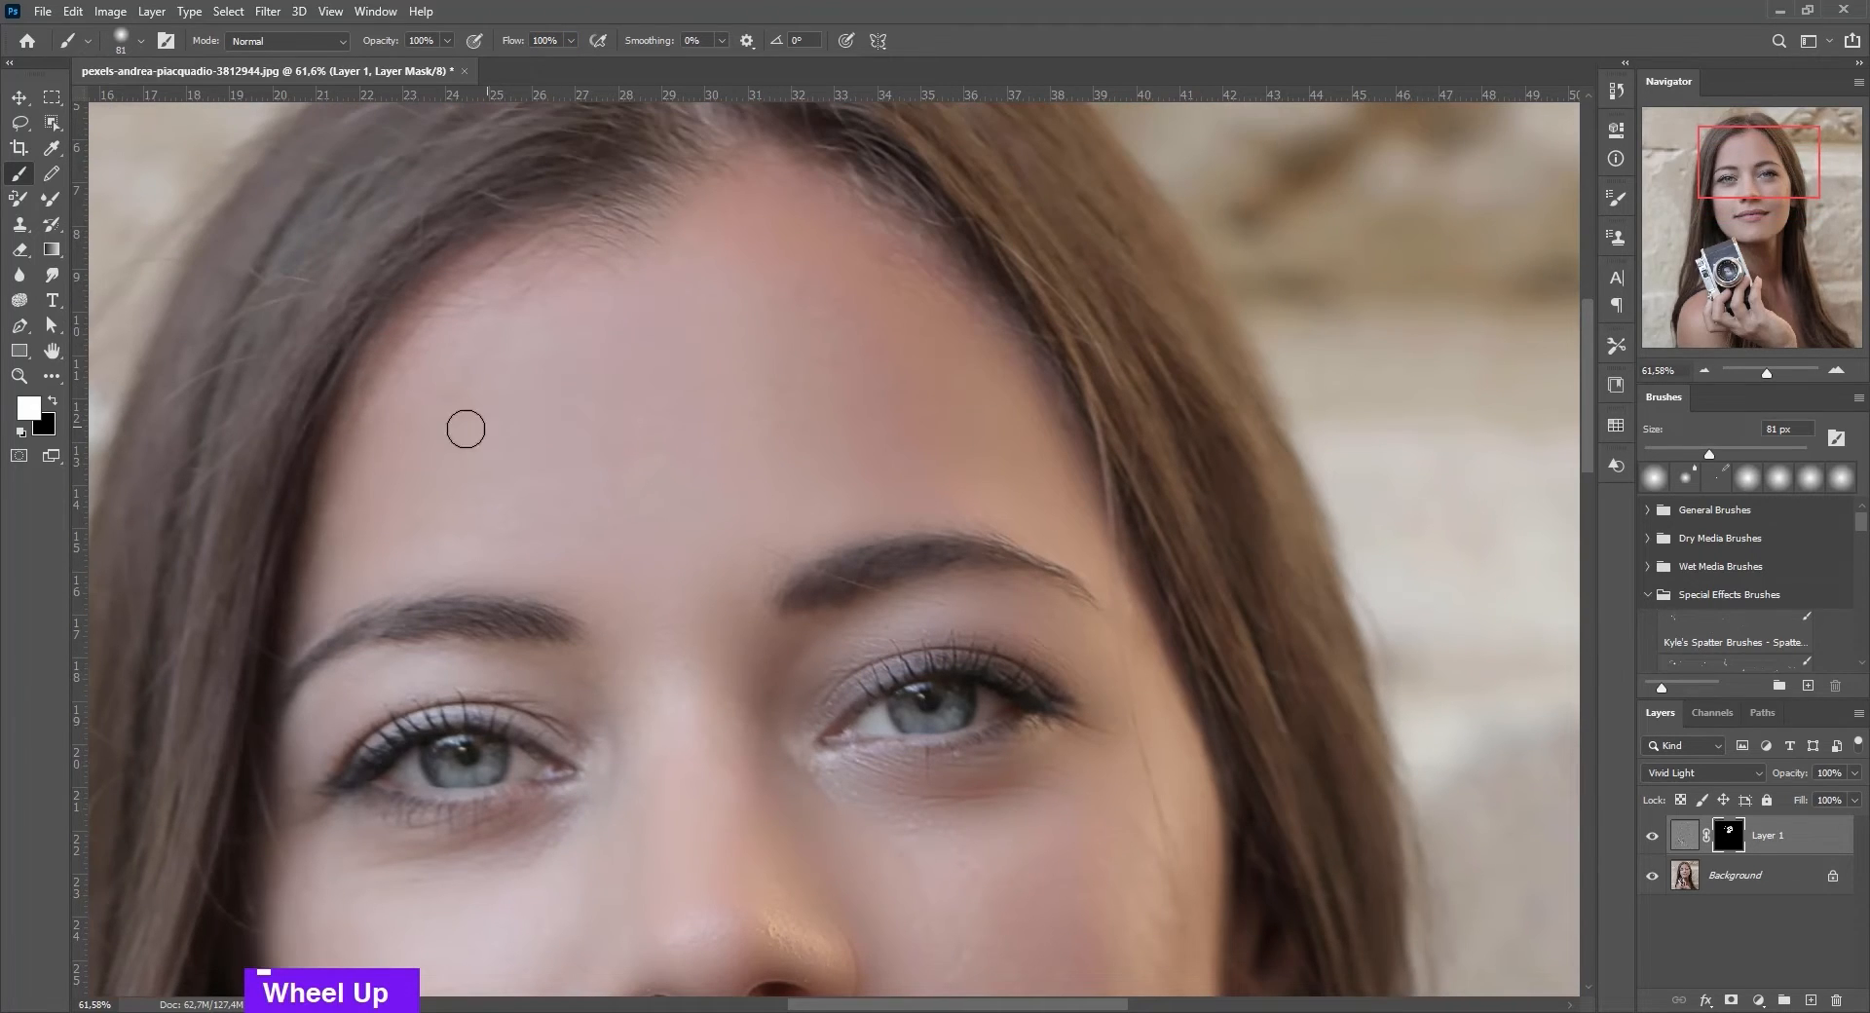
pyautogui.scroll(-5, 680, 554)
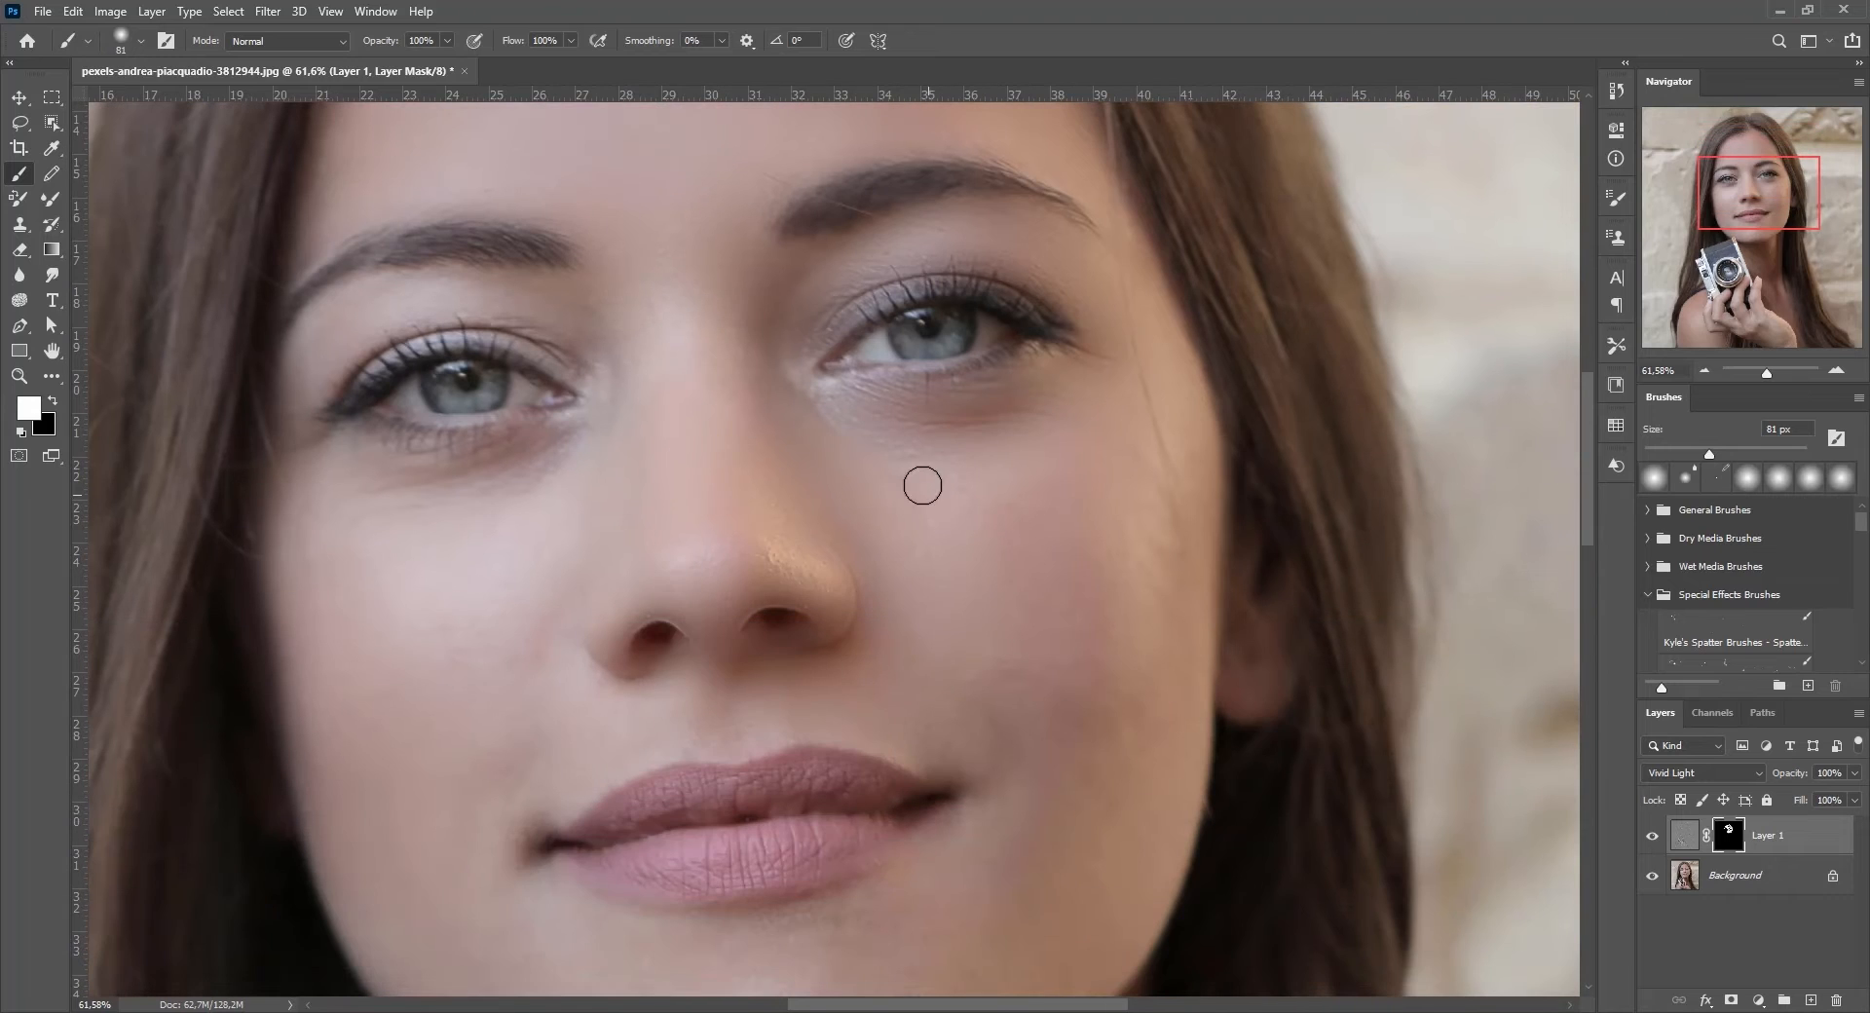
pyautogui.scroll(-3, 914, 801)
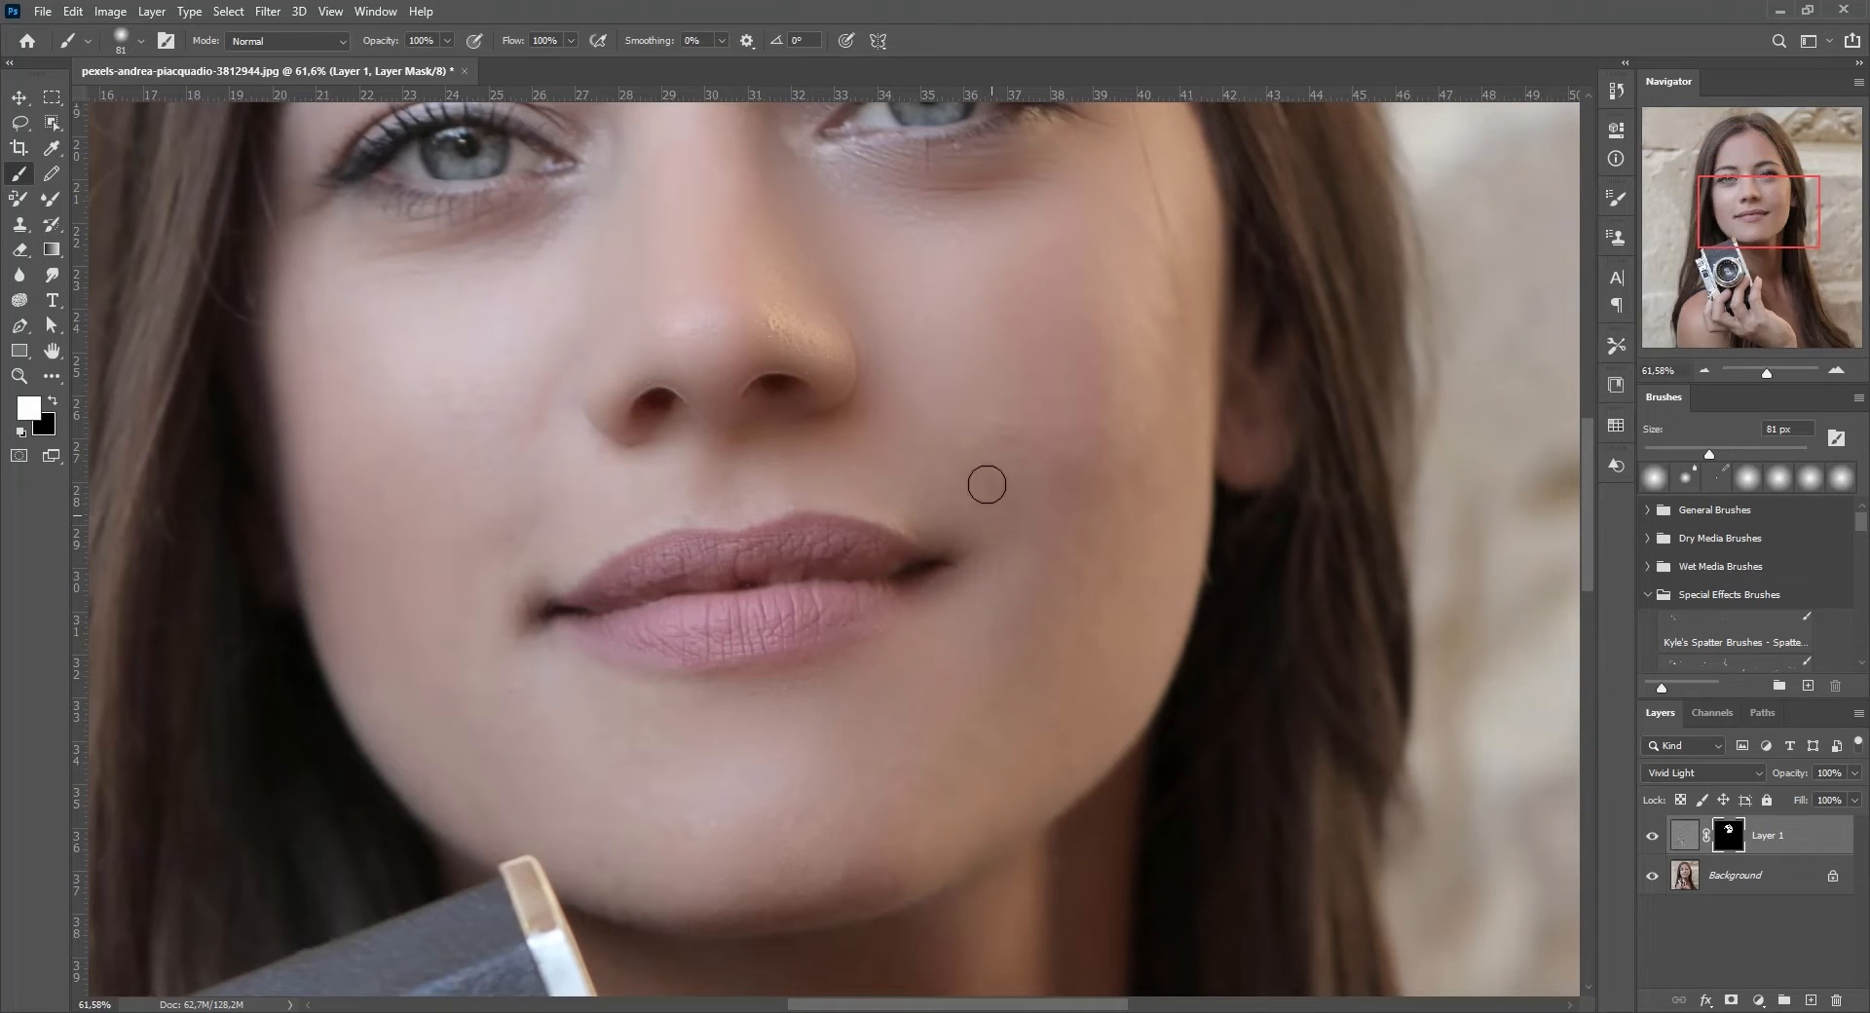
pyautogui.moveTo(959, 769); pyautogui.dragTo(1023, 769)
pyautogui.moveTo(768, 856)
pyautogui.mouseDown()
pyautogui.moveTo(565, 822)
pyautogui.moveTo(414, 549)
pyautogui.moveTo(477, 530)
pyautogui.moveTo(543, 405)
pyautogui.moveTo(414, 311)
pyautogui.moveTo(333, 359)
pyautogui.moveTo(584, 243)
pyautogui.moveTo(272, 210)
pyautogui.moveTo(556, 265)
pyautogui.moveTo(449, 294)
pyautogui.moveTo(1005, 504)
pyautogui.moveTo(1074, 679)
pyautogui.mouseUp()
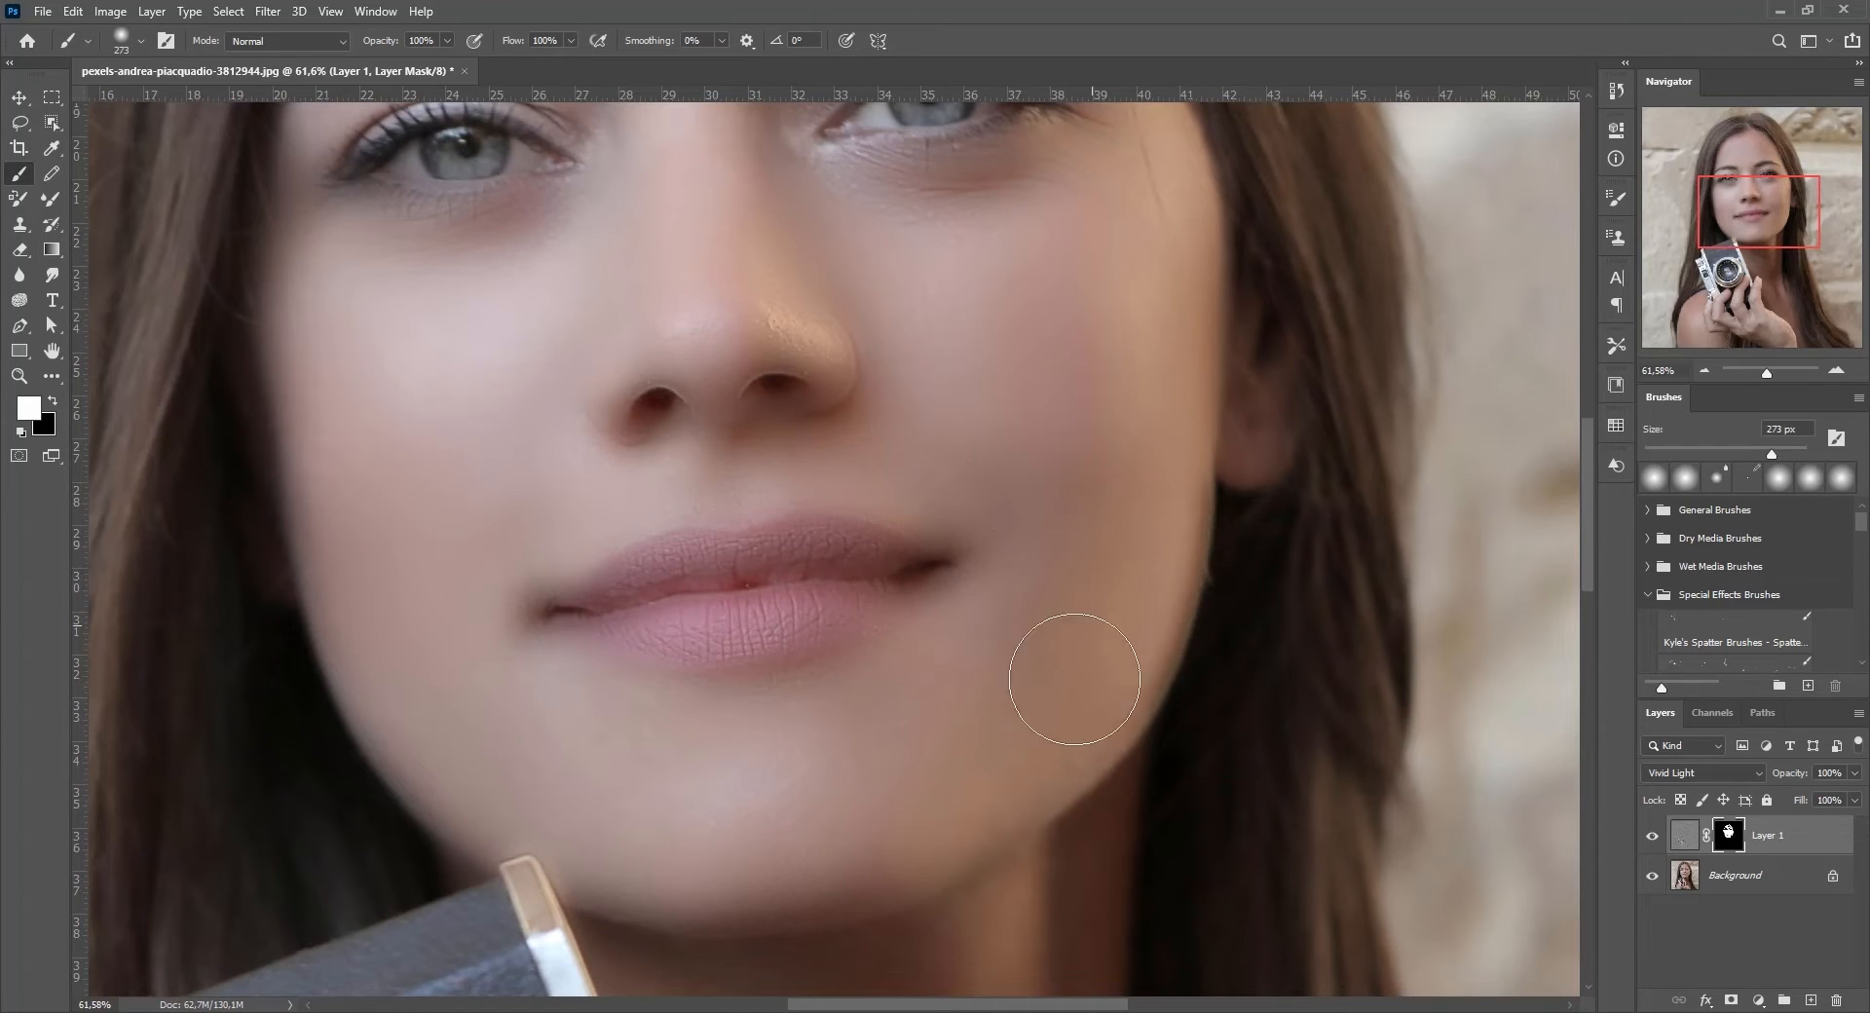
# - Paint black on the Layer 1 mask over the cheek beside the nose and over the lips with the Brush at 36% flow
pyautogui.scroll(3, 785, 827)
pyautogui.scroll(-2, 676, 597)
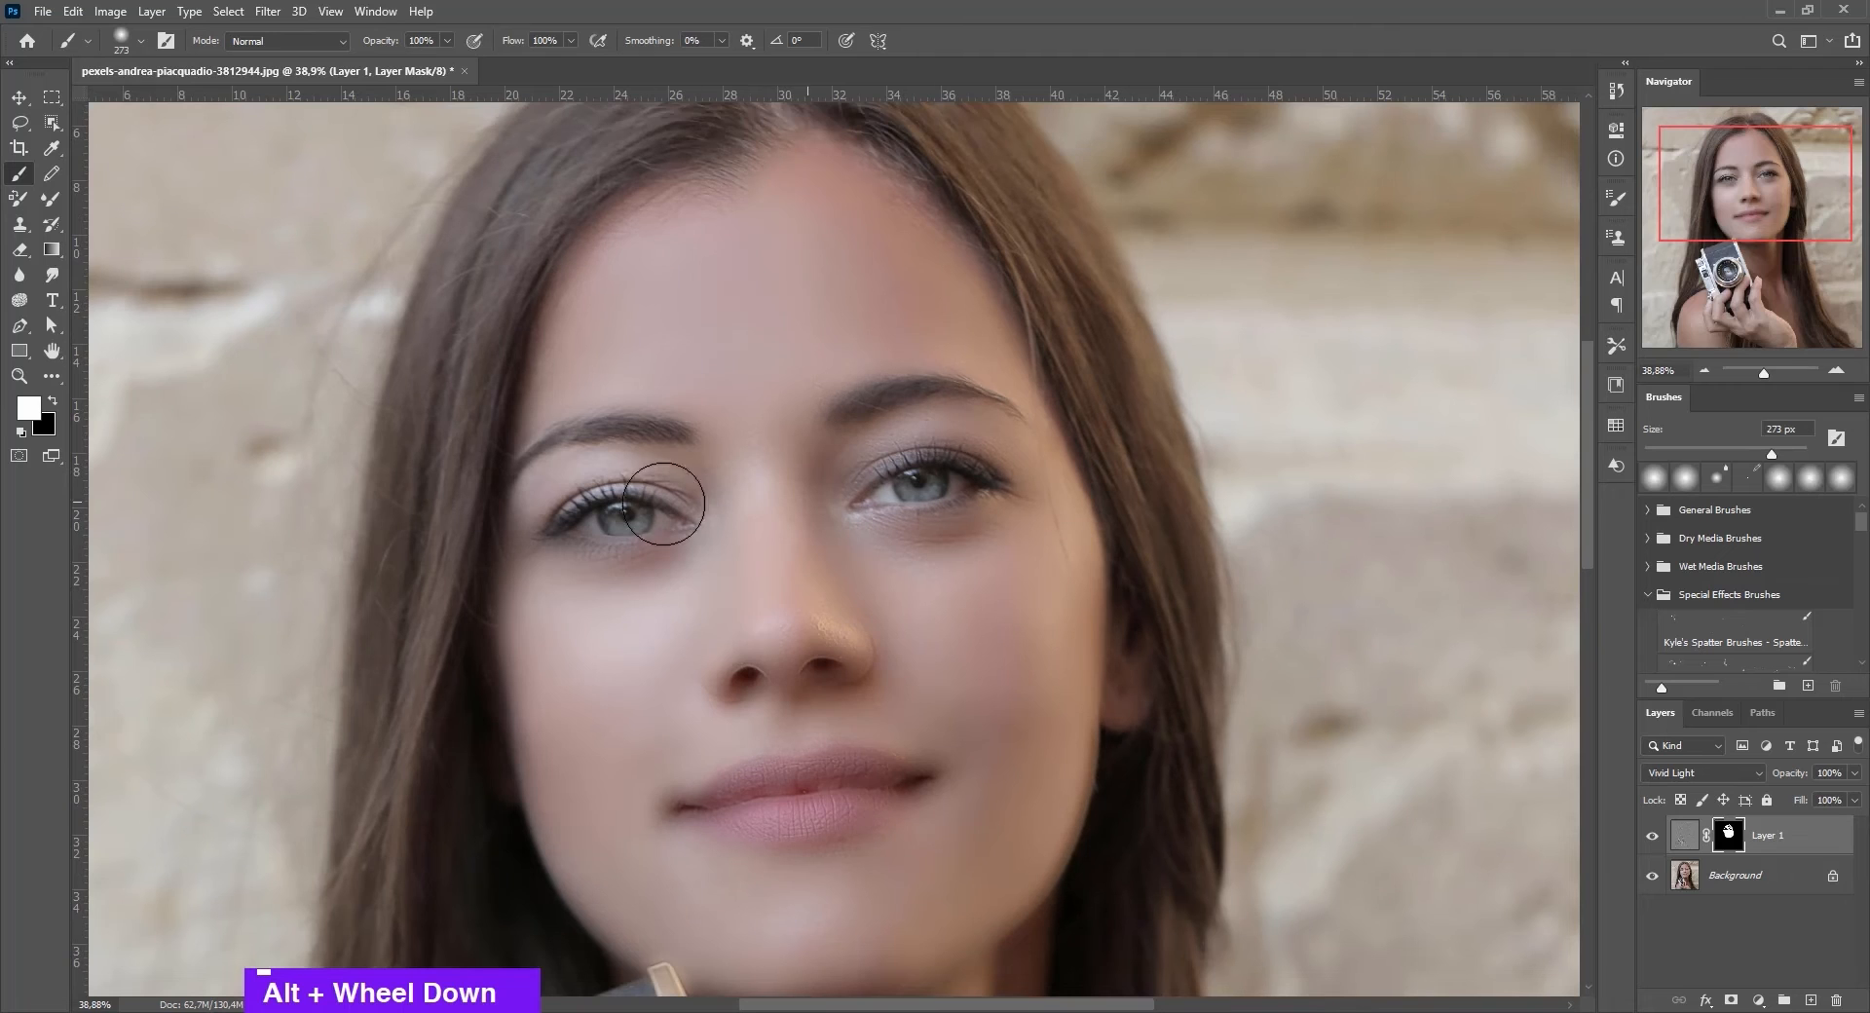
pyautogui.click(53, 399)
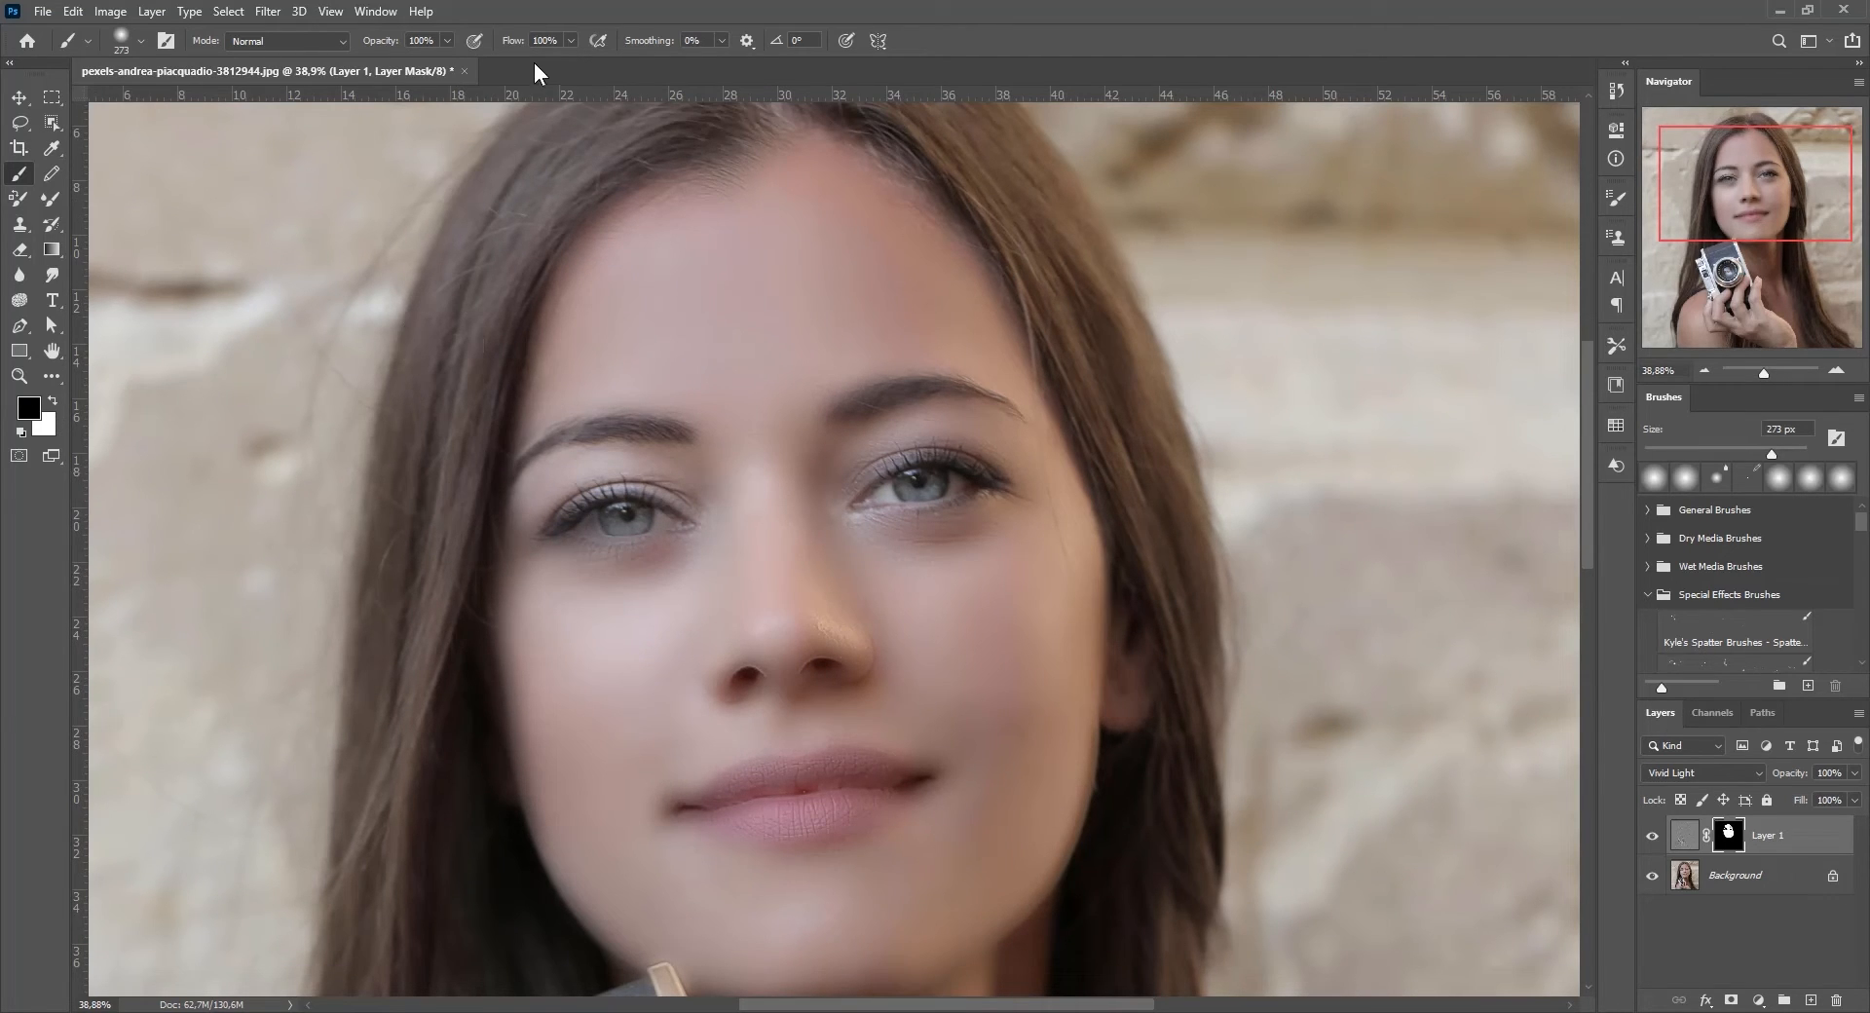
pyautogui.write('13')
pyautogui.press('Return')
pyautogui.moveTo(530, 51); pyautogui.dragTo(532, 49)
pyautogui.moveTo(612, 608); pyautogui.dragTo(565, 595)
pyautogui.doubleClick(712, 606)
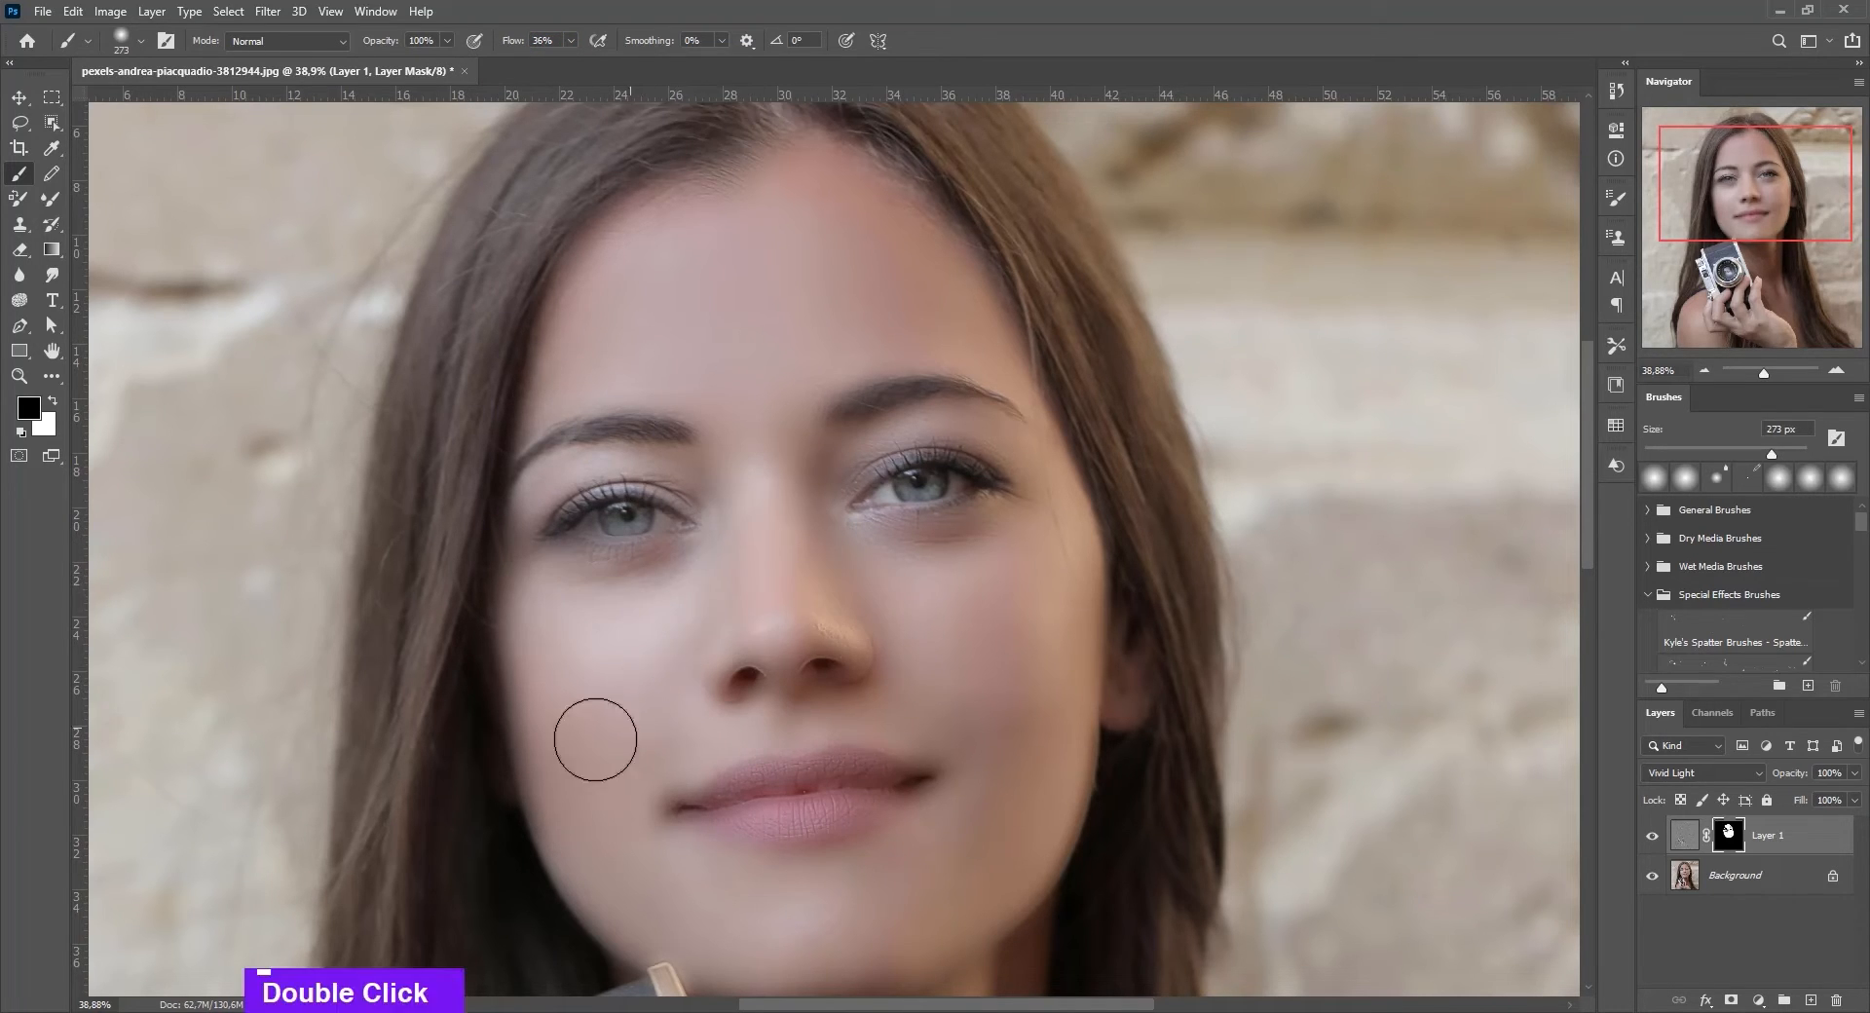
pyautogui.scroll(-5, 1061, 760)
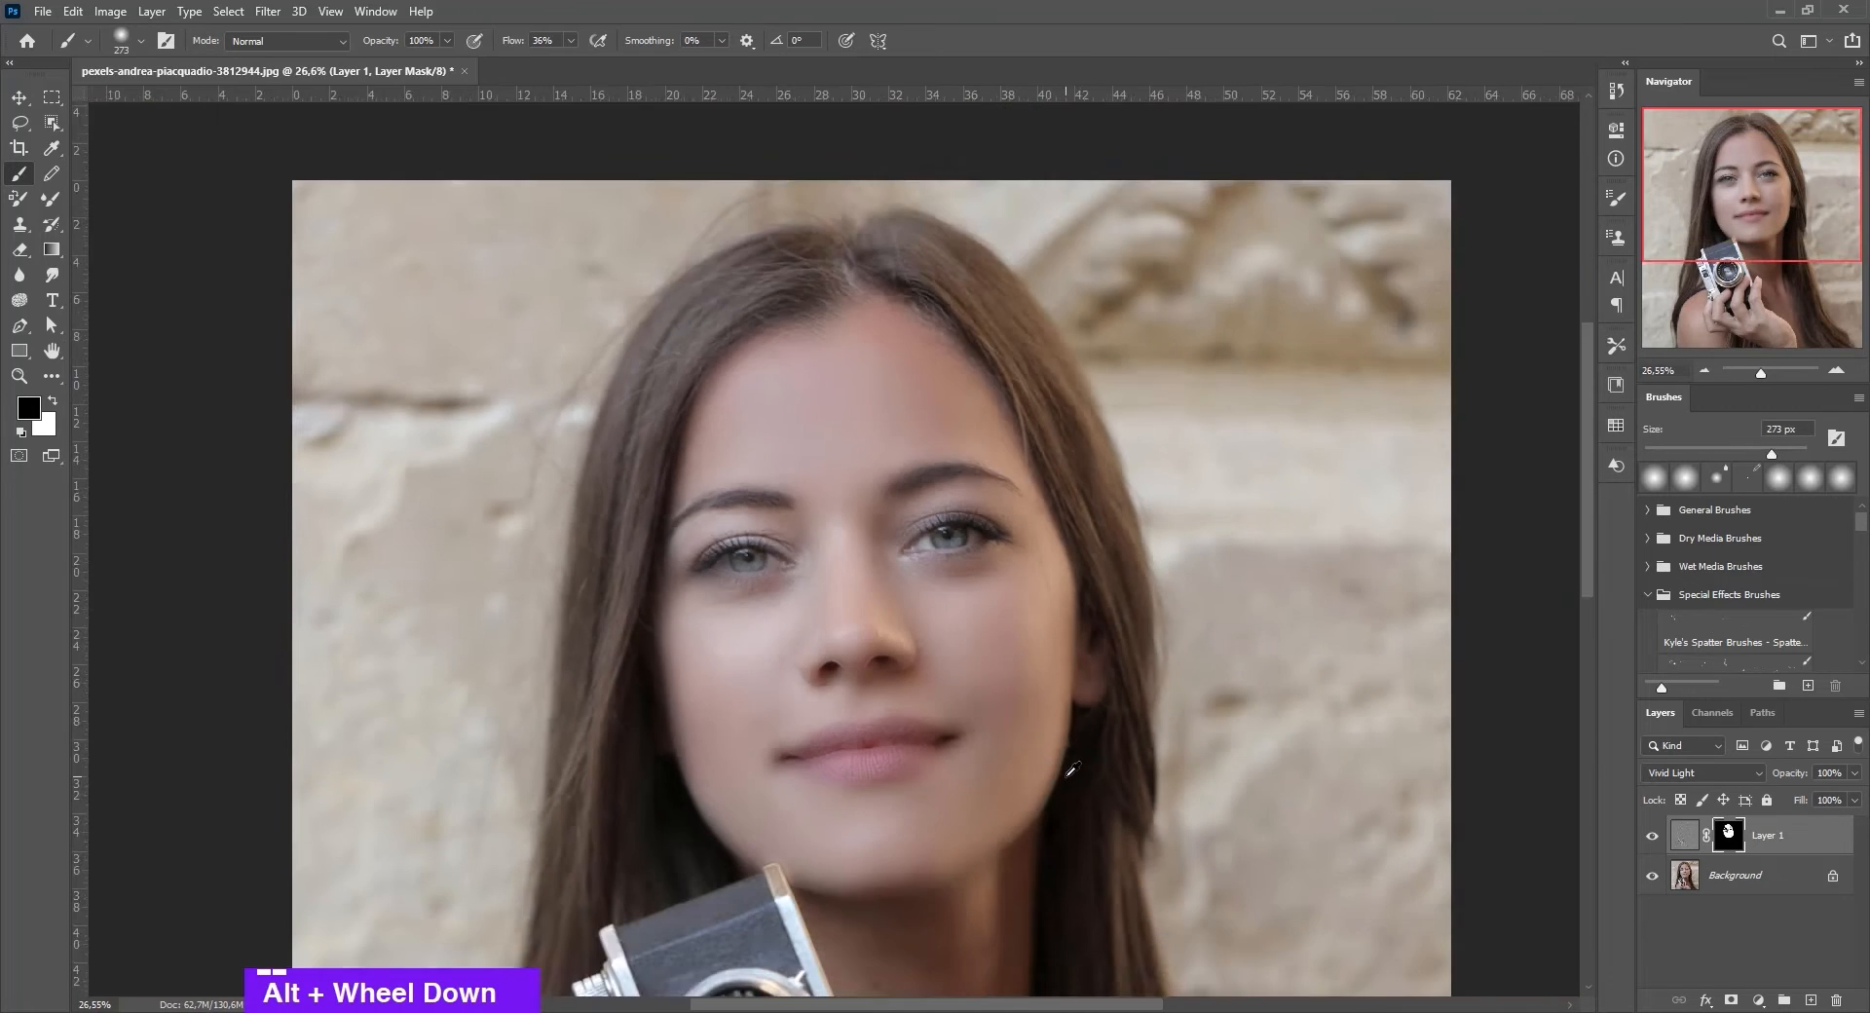
pyautogui.scroll(7, 840, 508)
pyautogui.moveTo(748, 434); pyautogui.dragTo(748, 447)
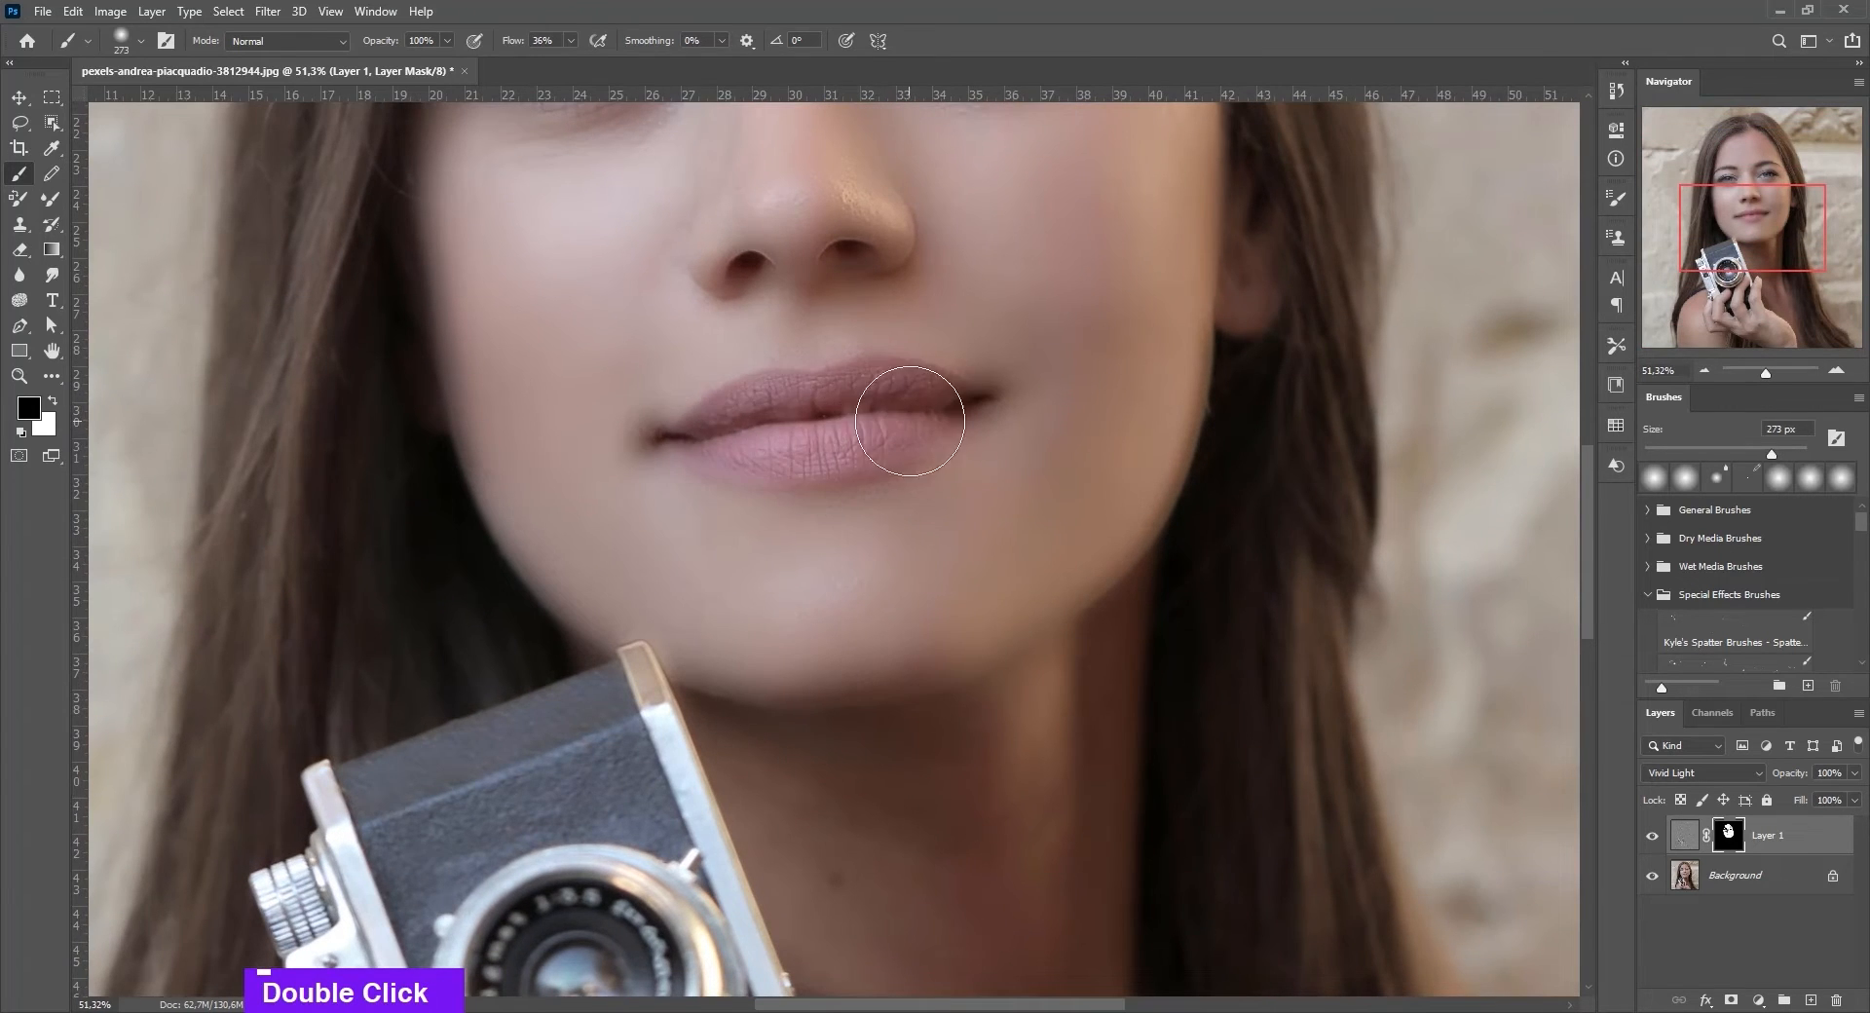
# - Lower the brush flow to 26% and switch the foreground colour back to white
pyautogui.scroll(-3, 1087, 753)
pyautogui.scroll(2, 825, 547)
pyautogui.moveTo(511, 44); pyautogui.dragTo(501, 45)
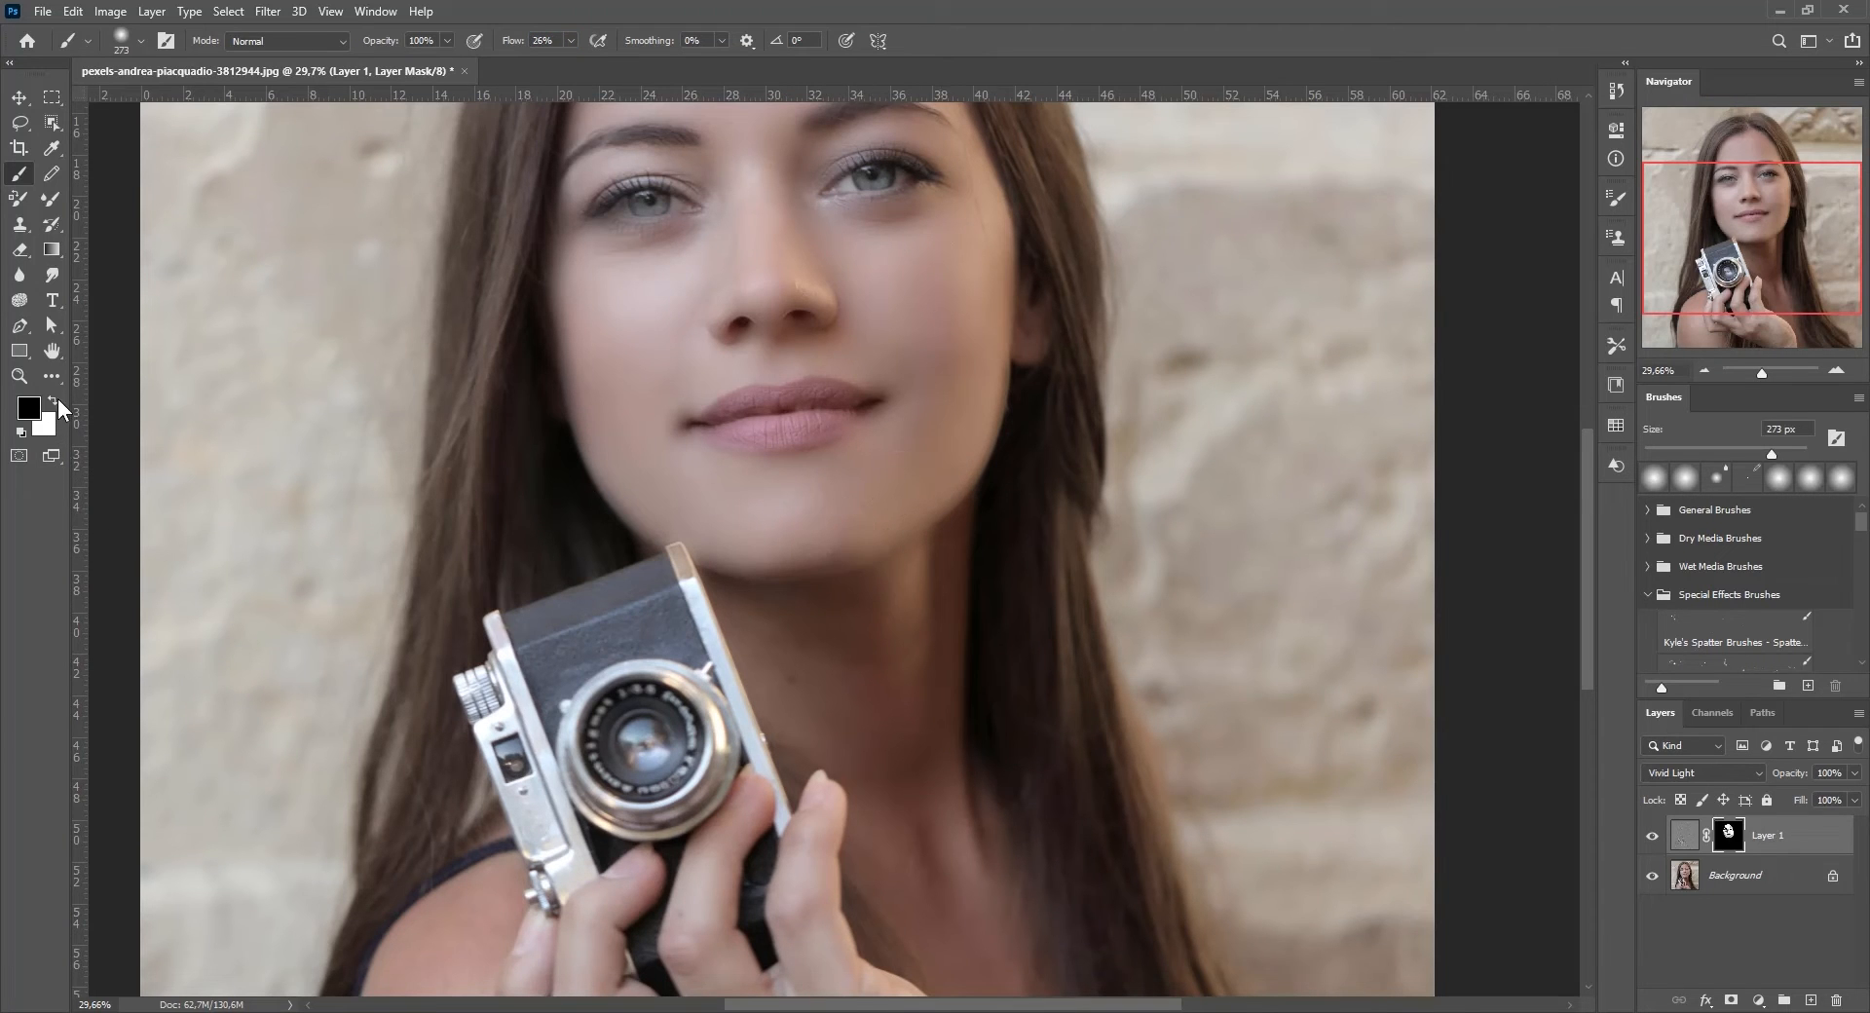
pyautogui.click(55, 400)
pyautogui.scroll(-3, 865, 593)
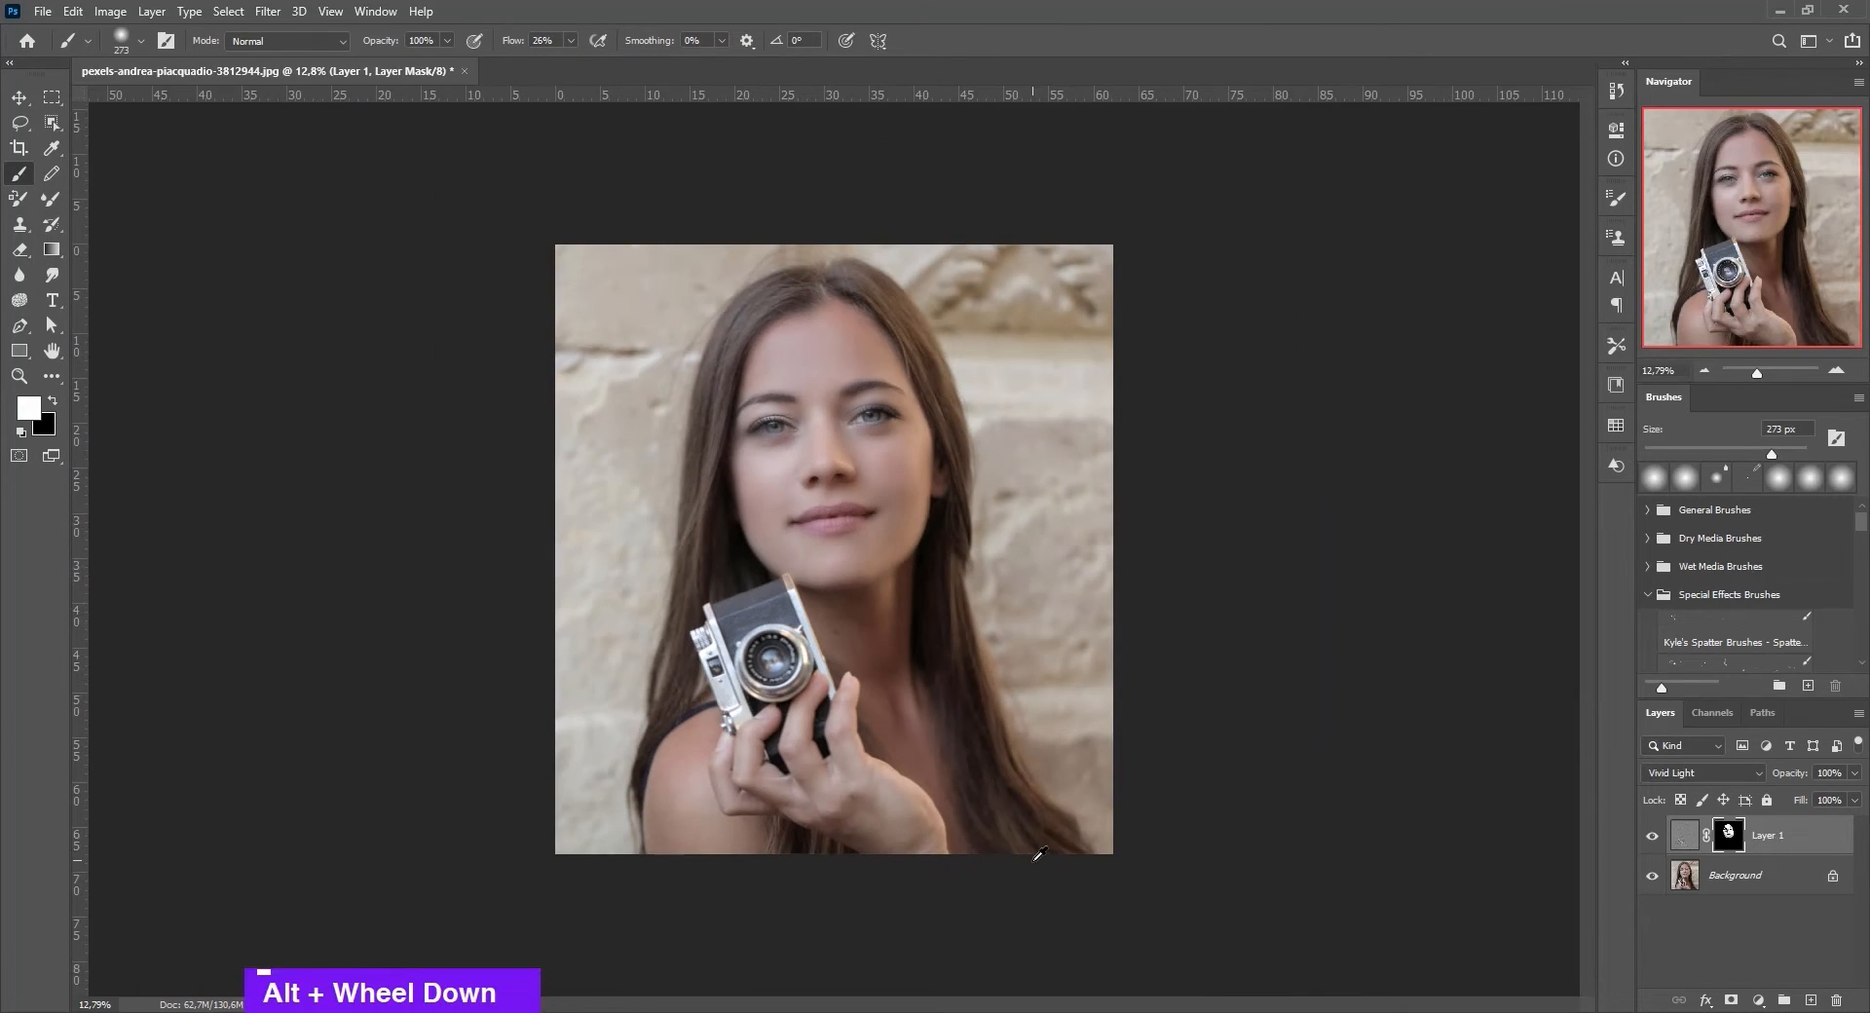
pyautogui.scroll(5, 799, 584)
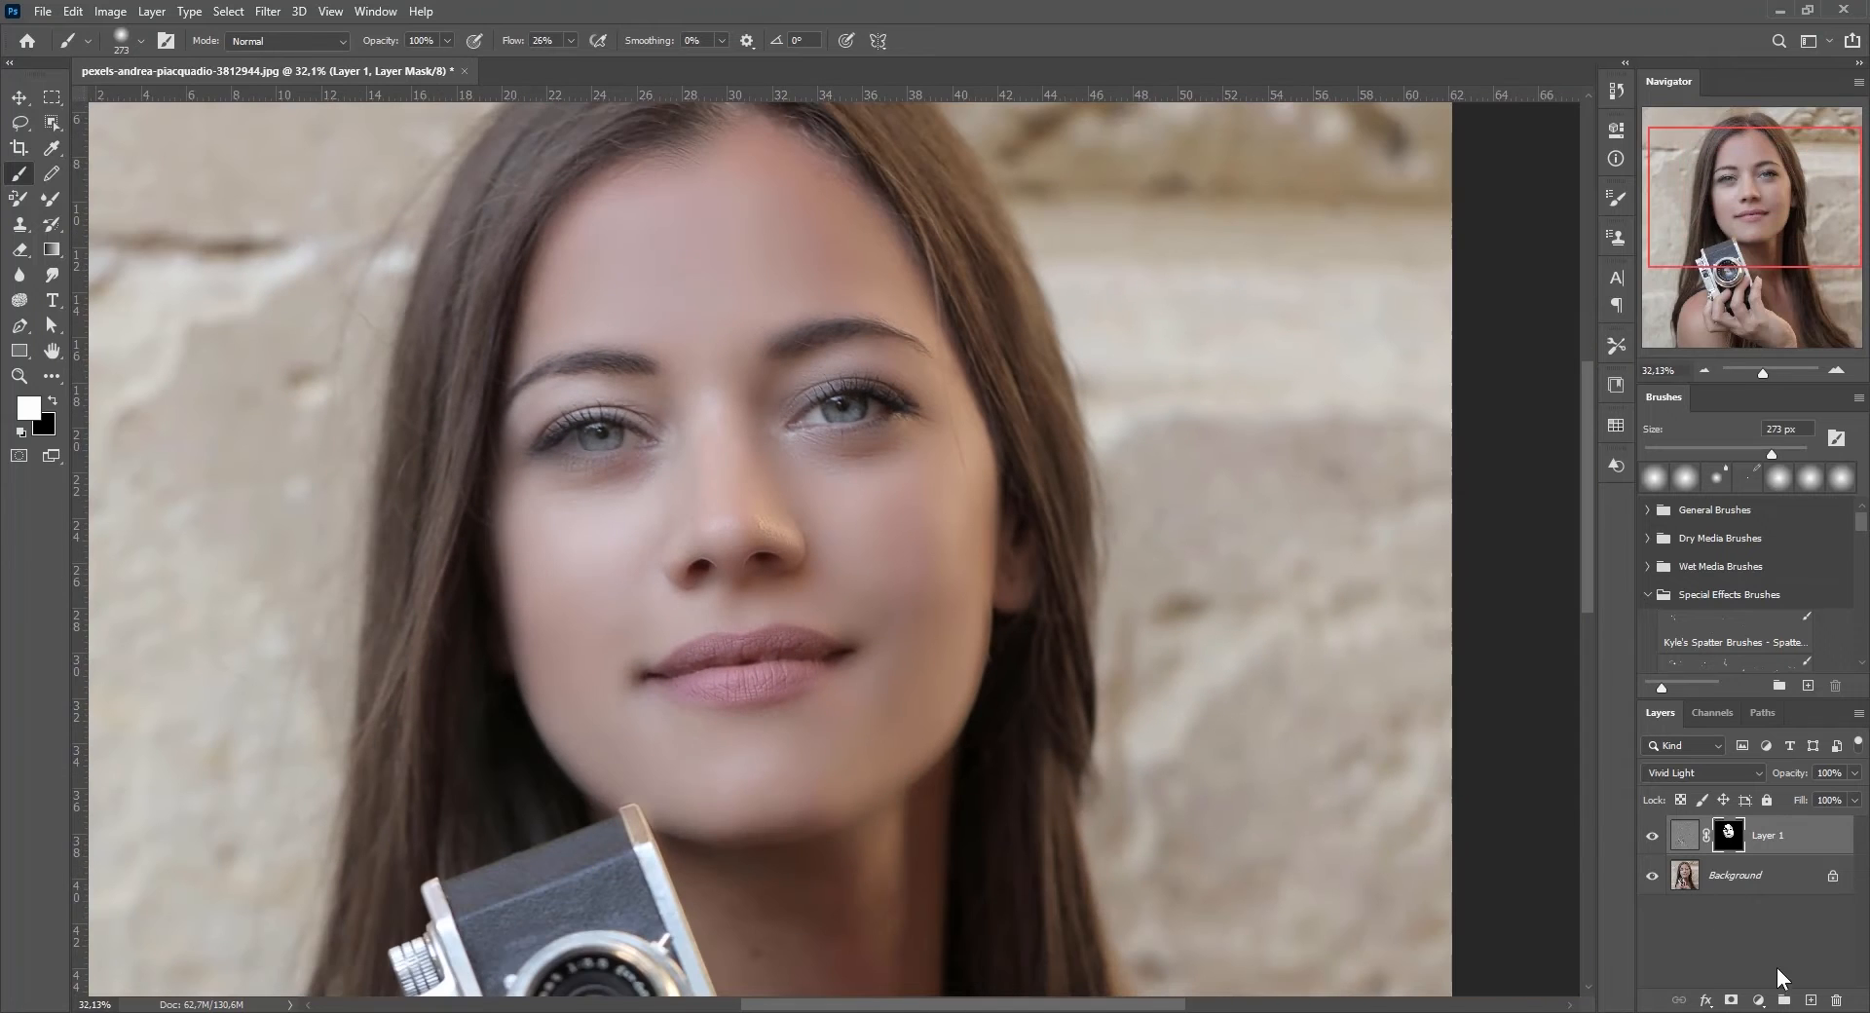
# - Add a new layer above Layer 1 and trace the upper lip's edge from corner to corner with the Pen tool
pyautogui.click(1809, 1000)
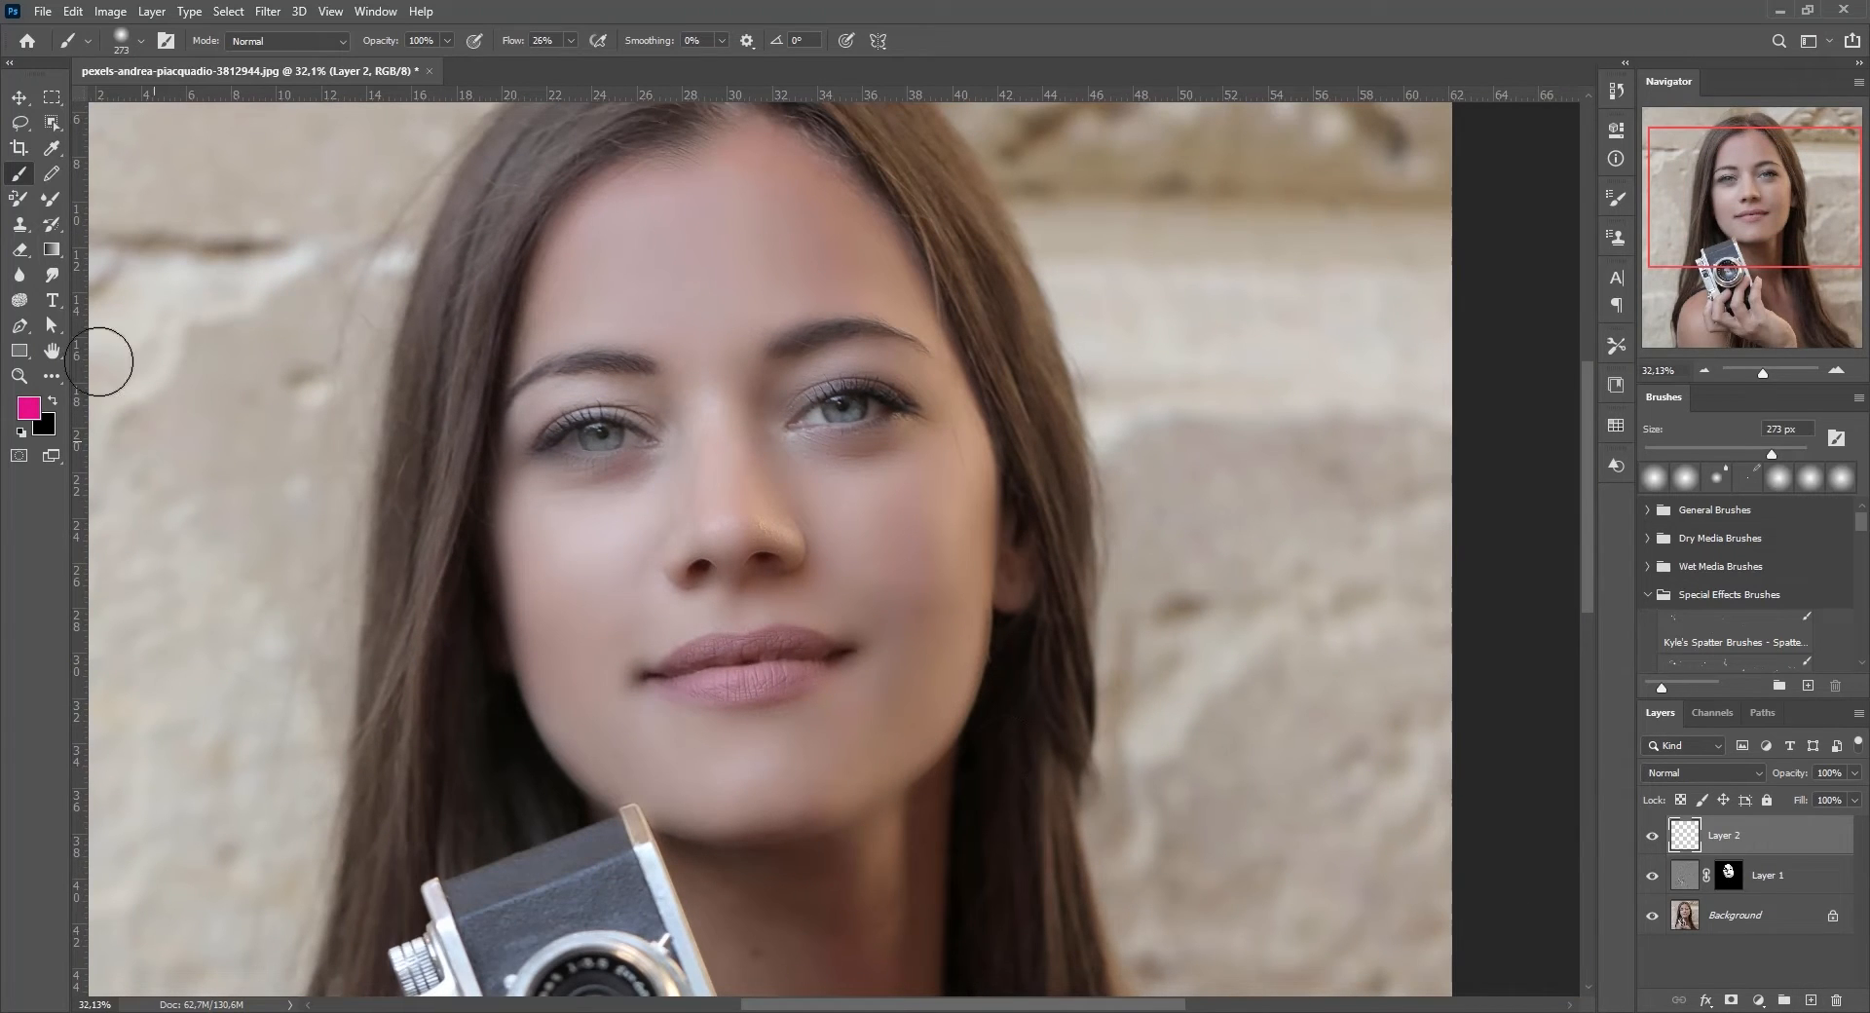
pyautogui.click(19, 325)
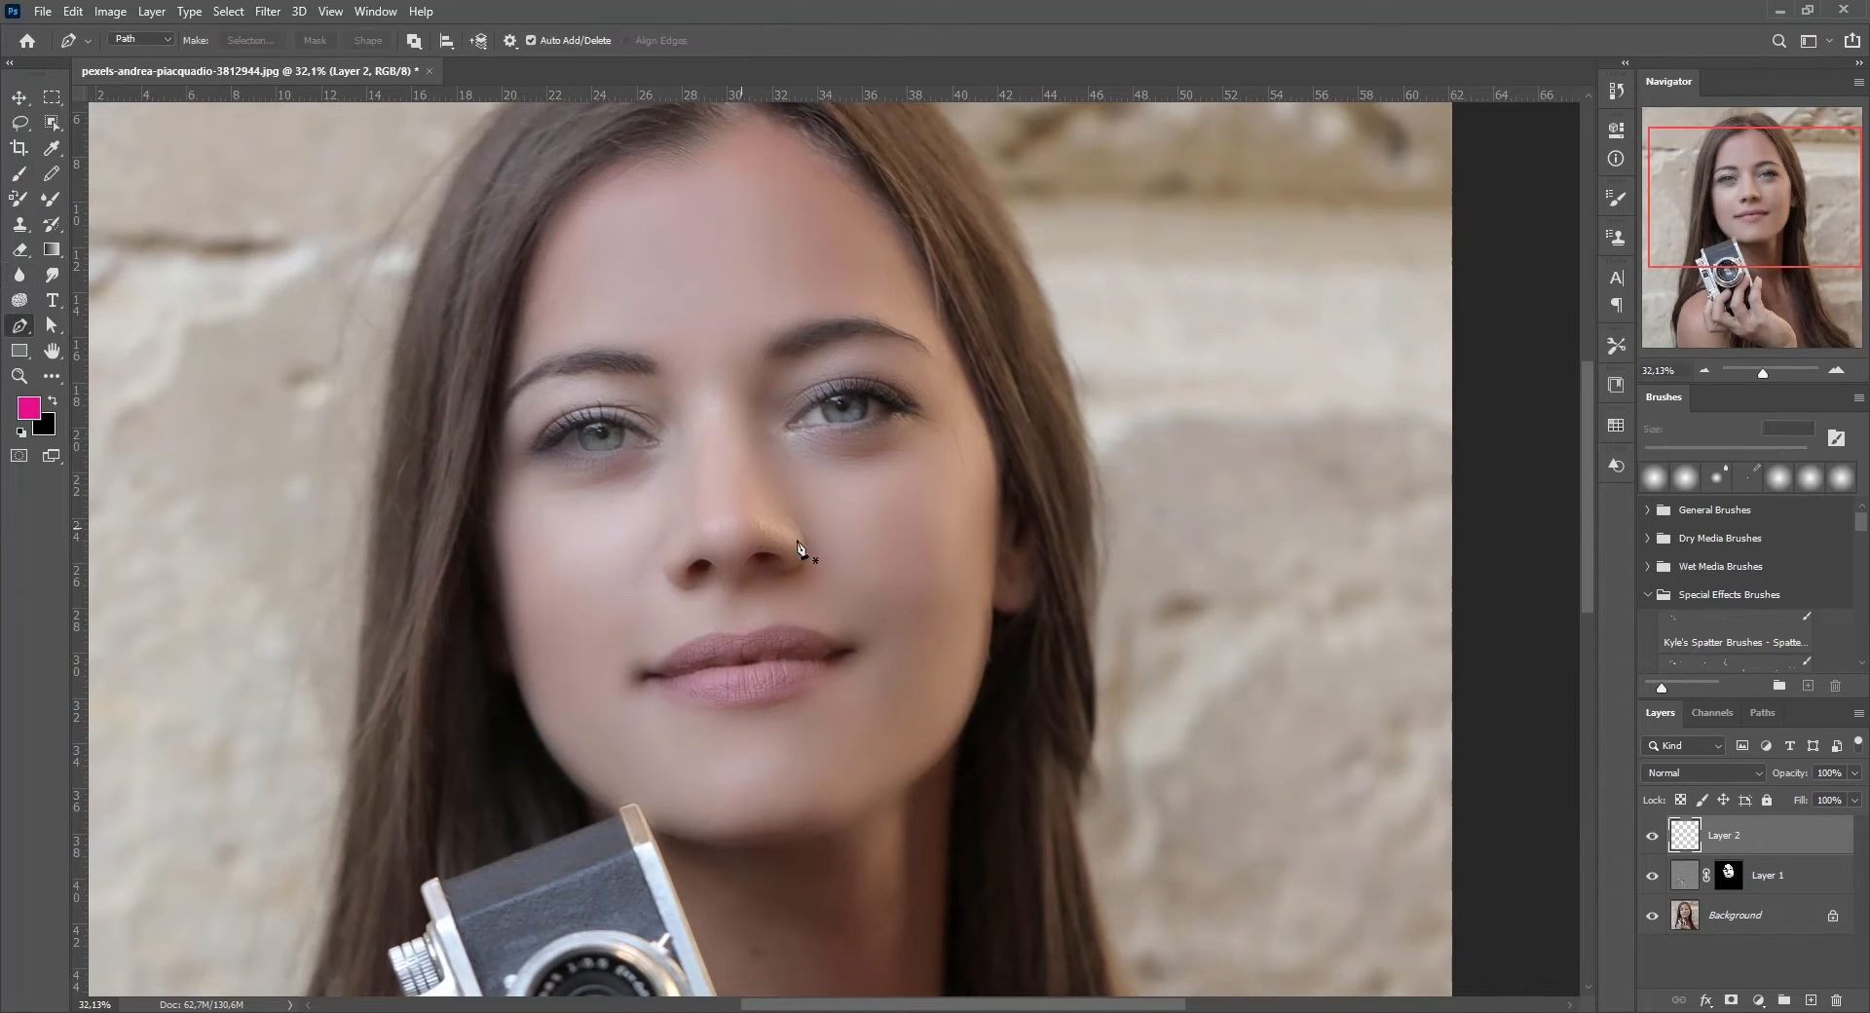
pyautogui.scroll(6, 826, 652)
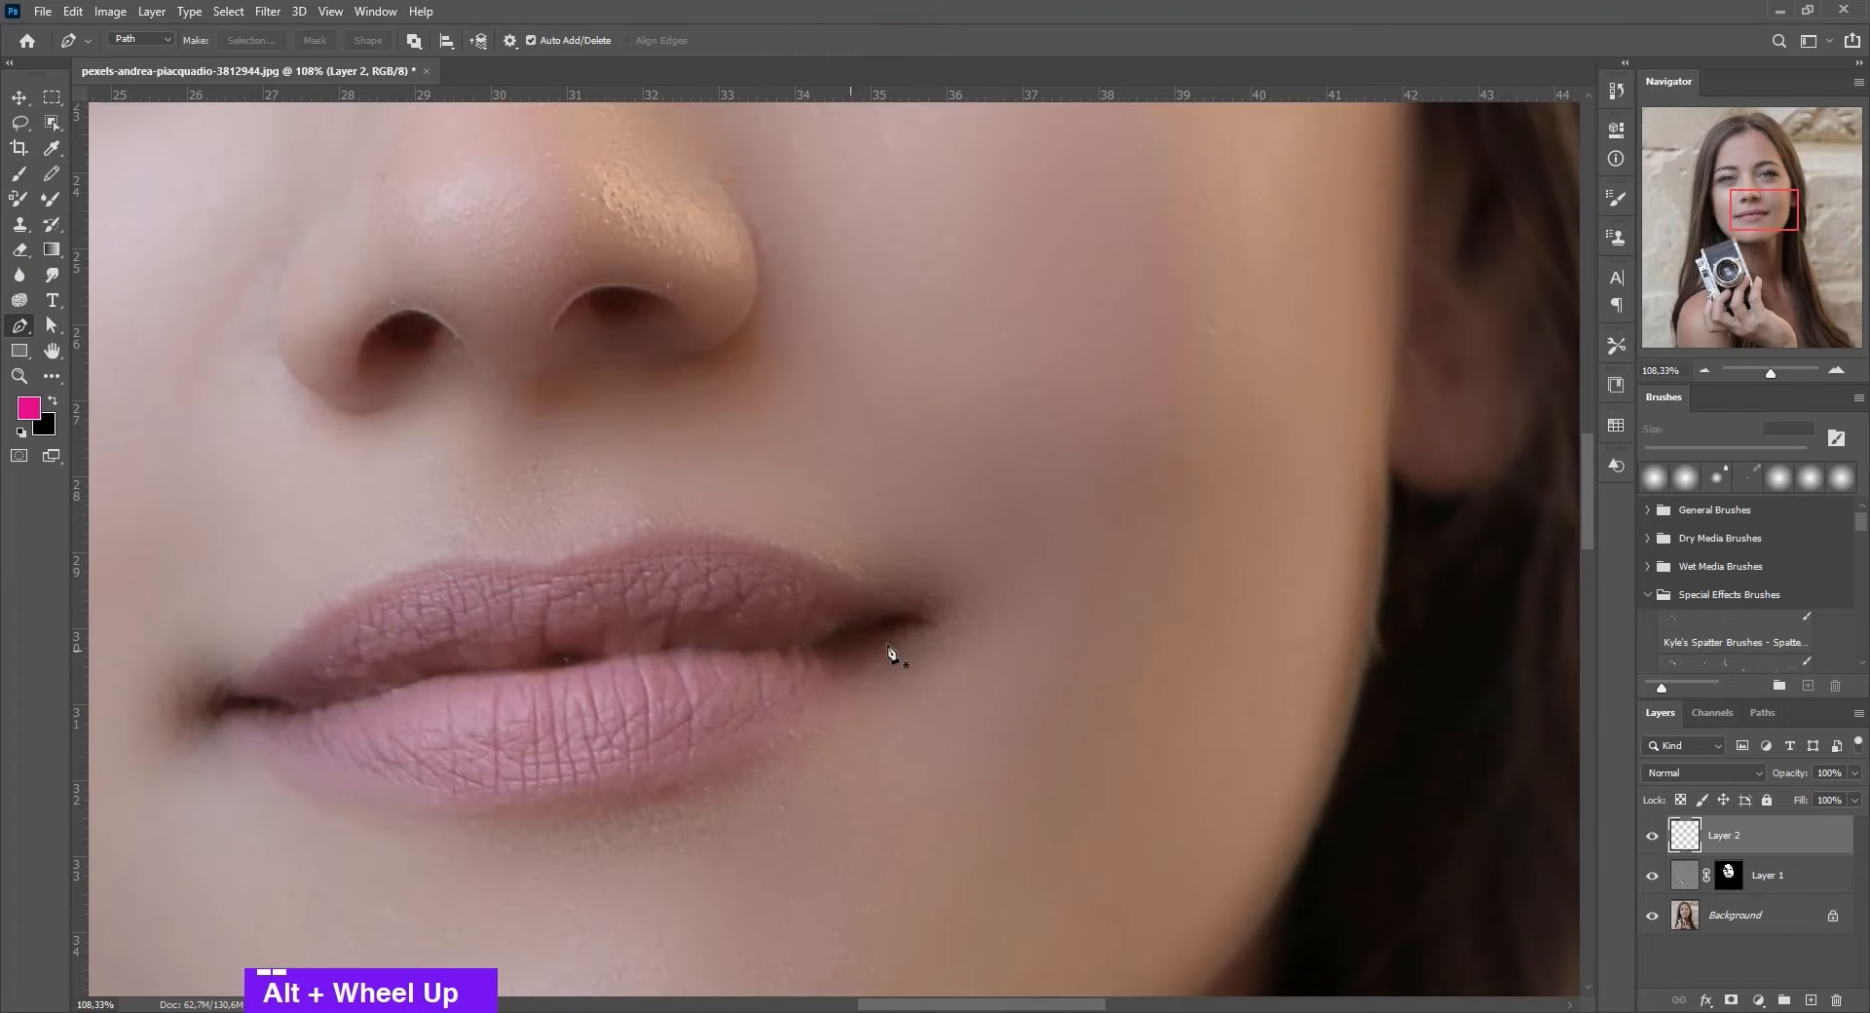
pyautogui.click(916, 621)
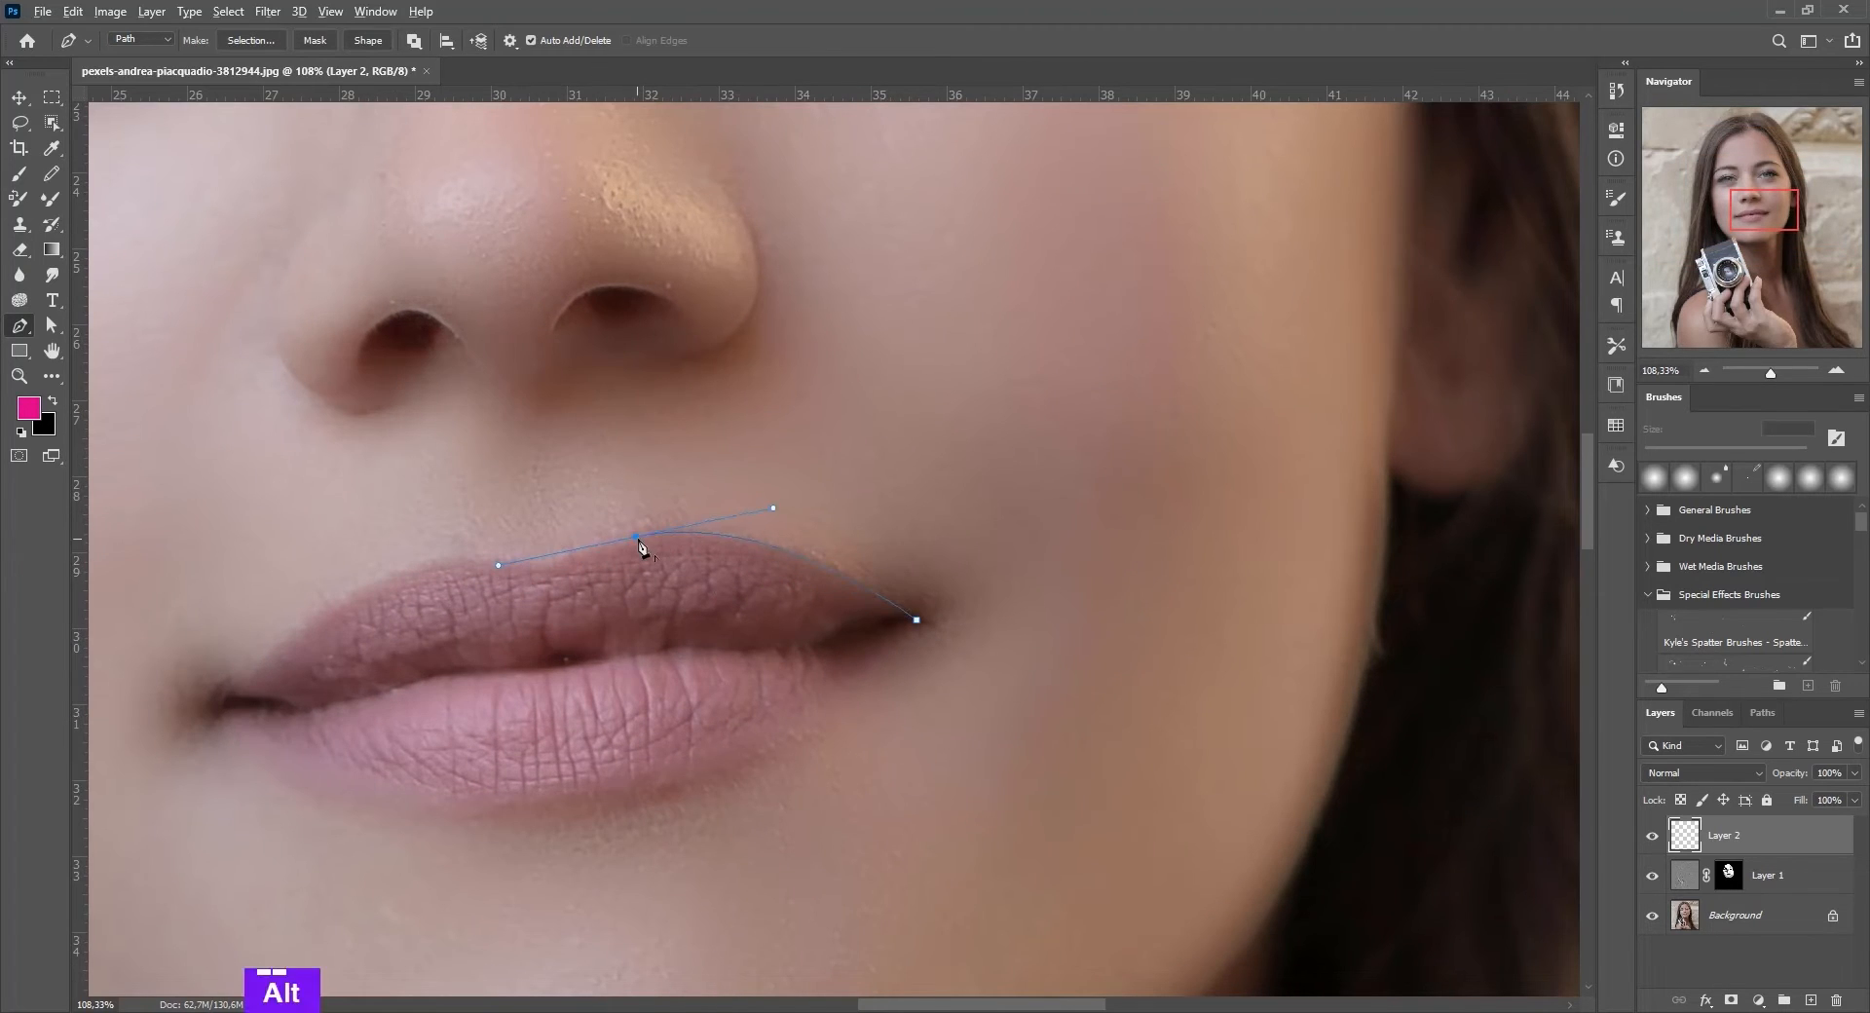
pyautogui.keyDown('alt'); pyautogui.click(636, 536); pyautogui.keyUp('alt')
pyautogui.click(571, 561)
pyautogui.keyDown('alt'); pyautogui.click(536, 562); pyautogui.keyUp('alt')
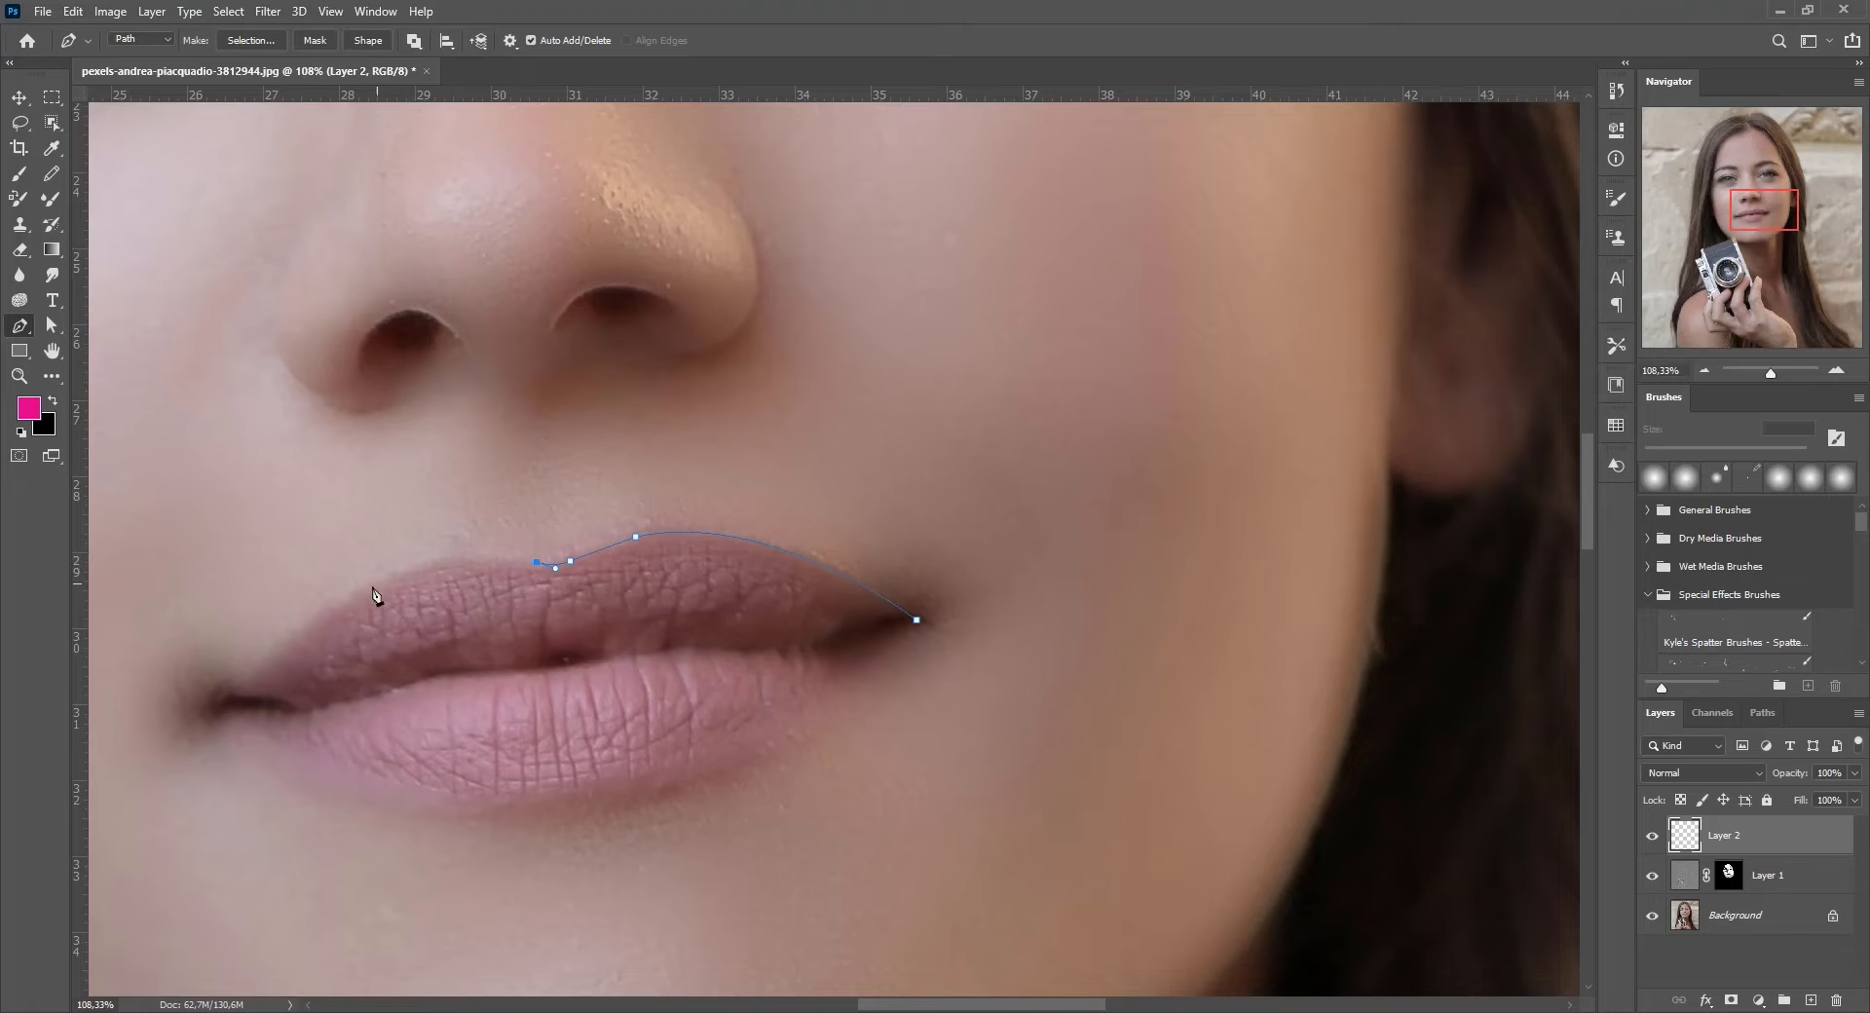
pyautogui.moveTo(223, 699); pyautogui.dragTo(152, 884)
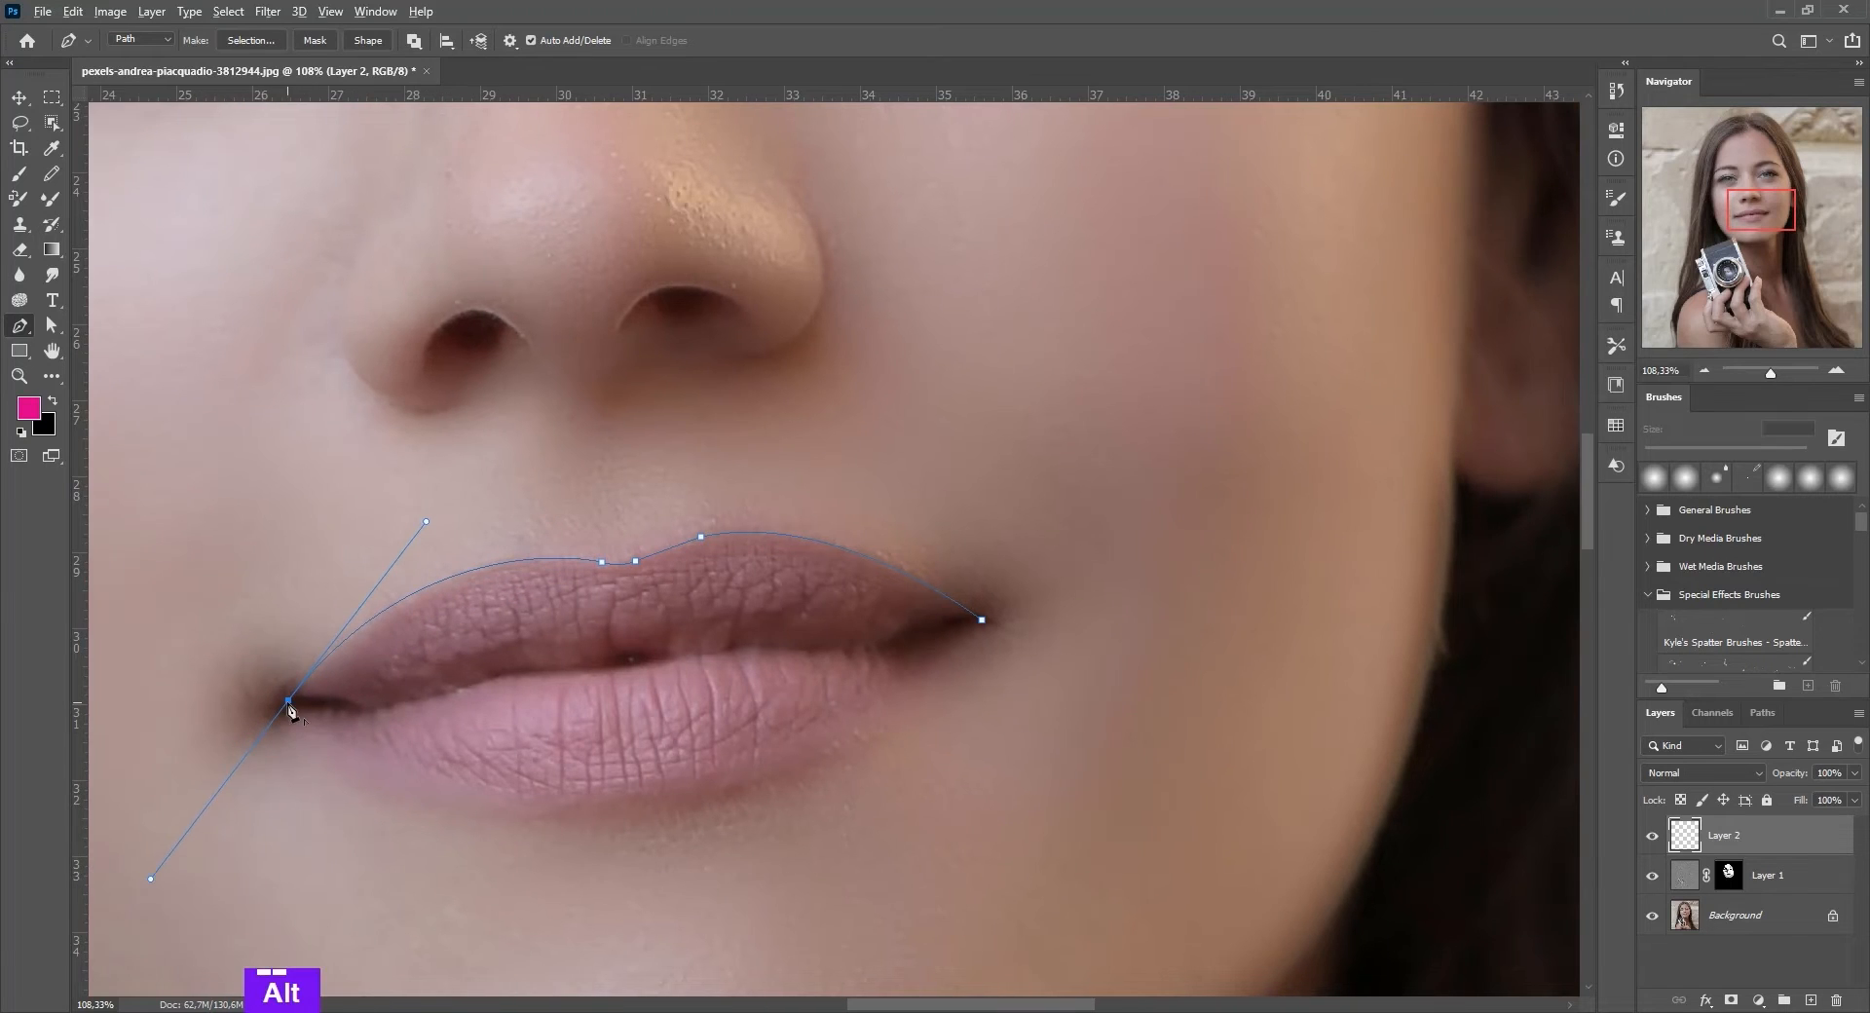
# - Continue the path along the lower lip's edge and close it at the starting mouth corner
pyautogui.keyDown('alt'); pyautogui.click(288, 700); pyautogui.keyUp('alt')
pyautogui.moveTo(524, 798); pyautogui.dragTo(680, 818)
pyautogui.keyDown('alt'); pyautogui.click(524, 797); pyautogui.keyUp('alt')
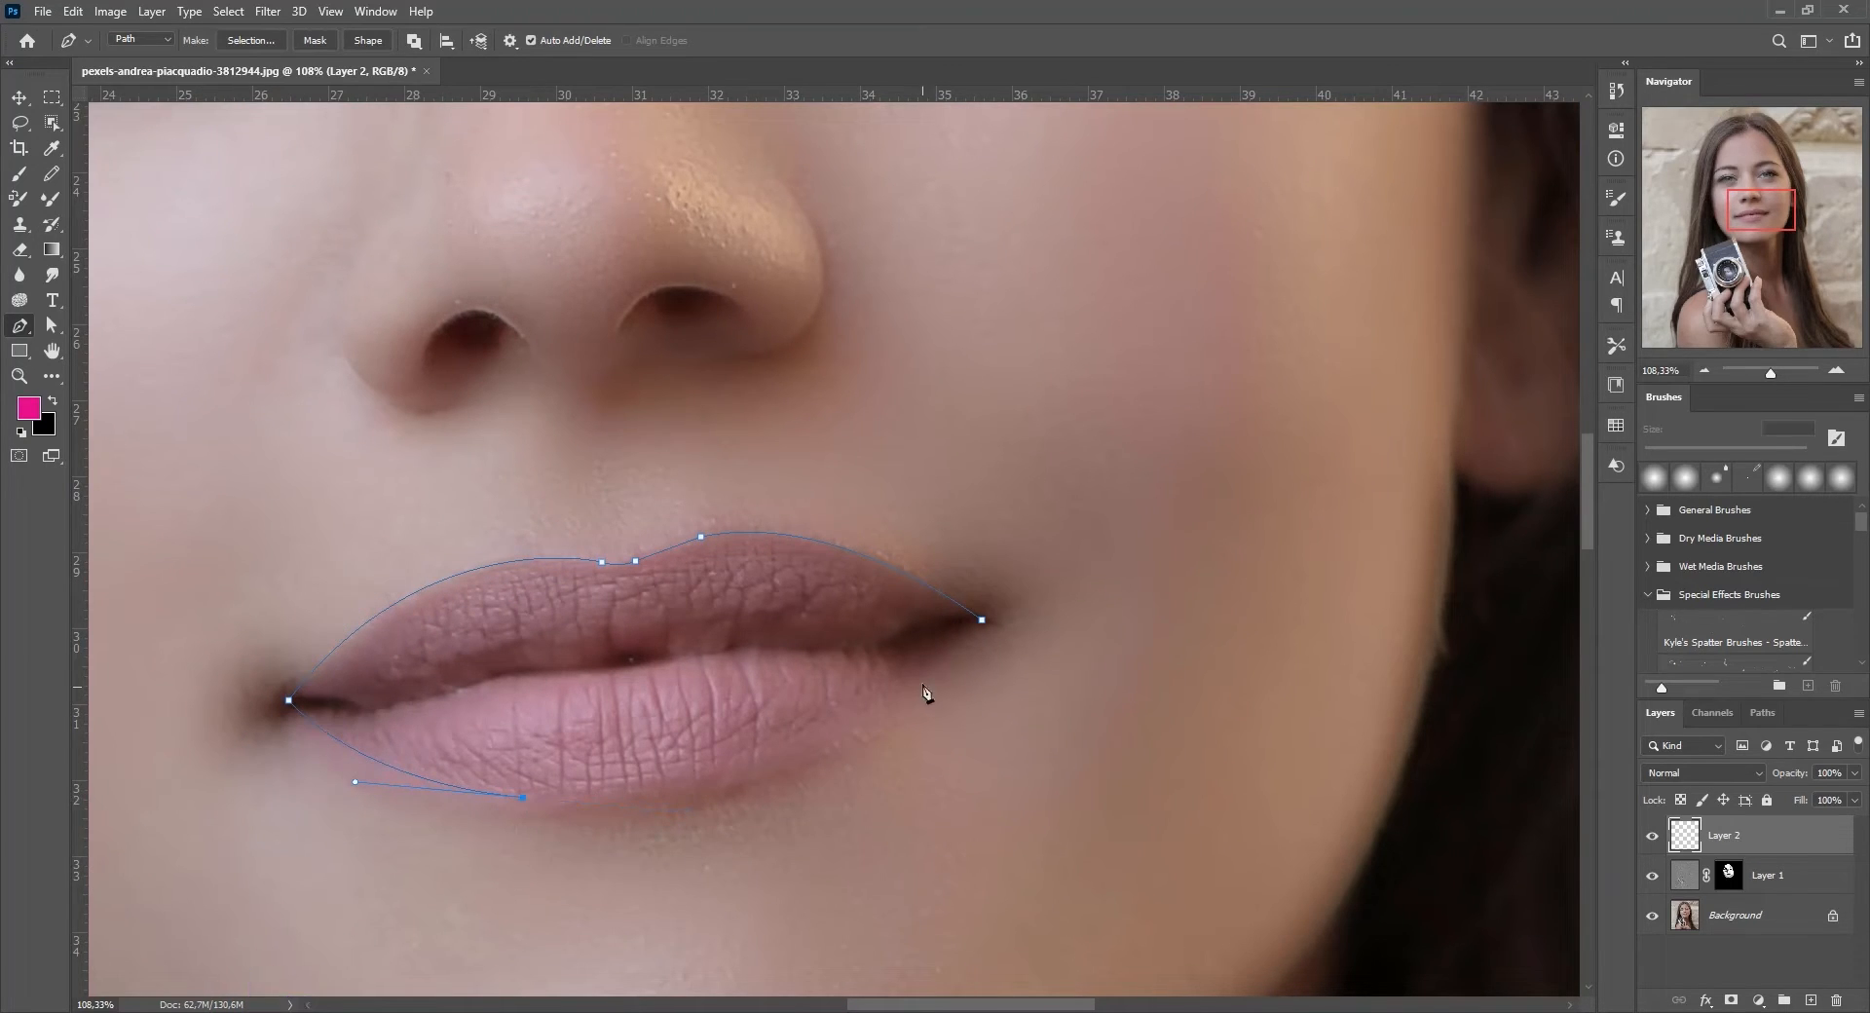
pyautogui.keyDown('alt'); pyautogui.click(982, 619); pyautogui.keyUp('alt')
# - Convert the lip path into a new anti-aliased selection with a 1-pixel feather radius
pyautogui.rightClick(541, 647)
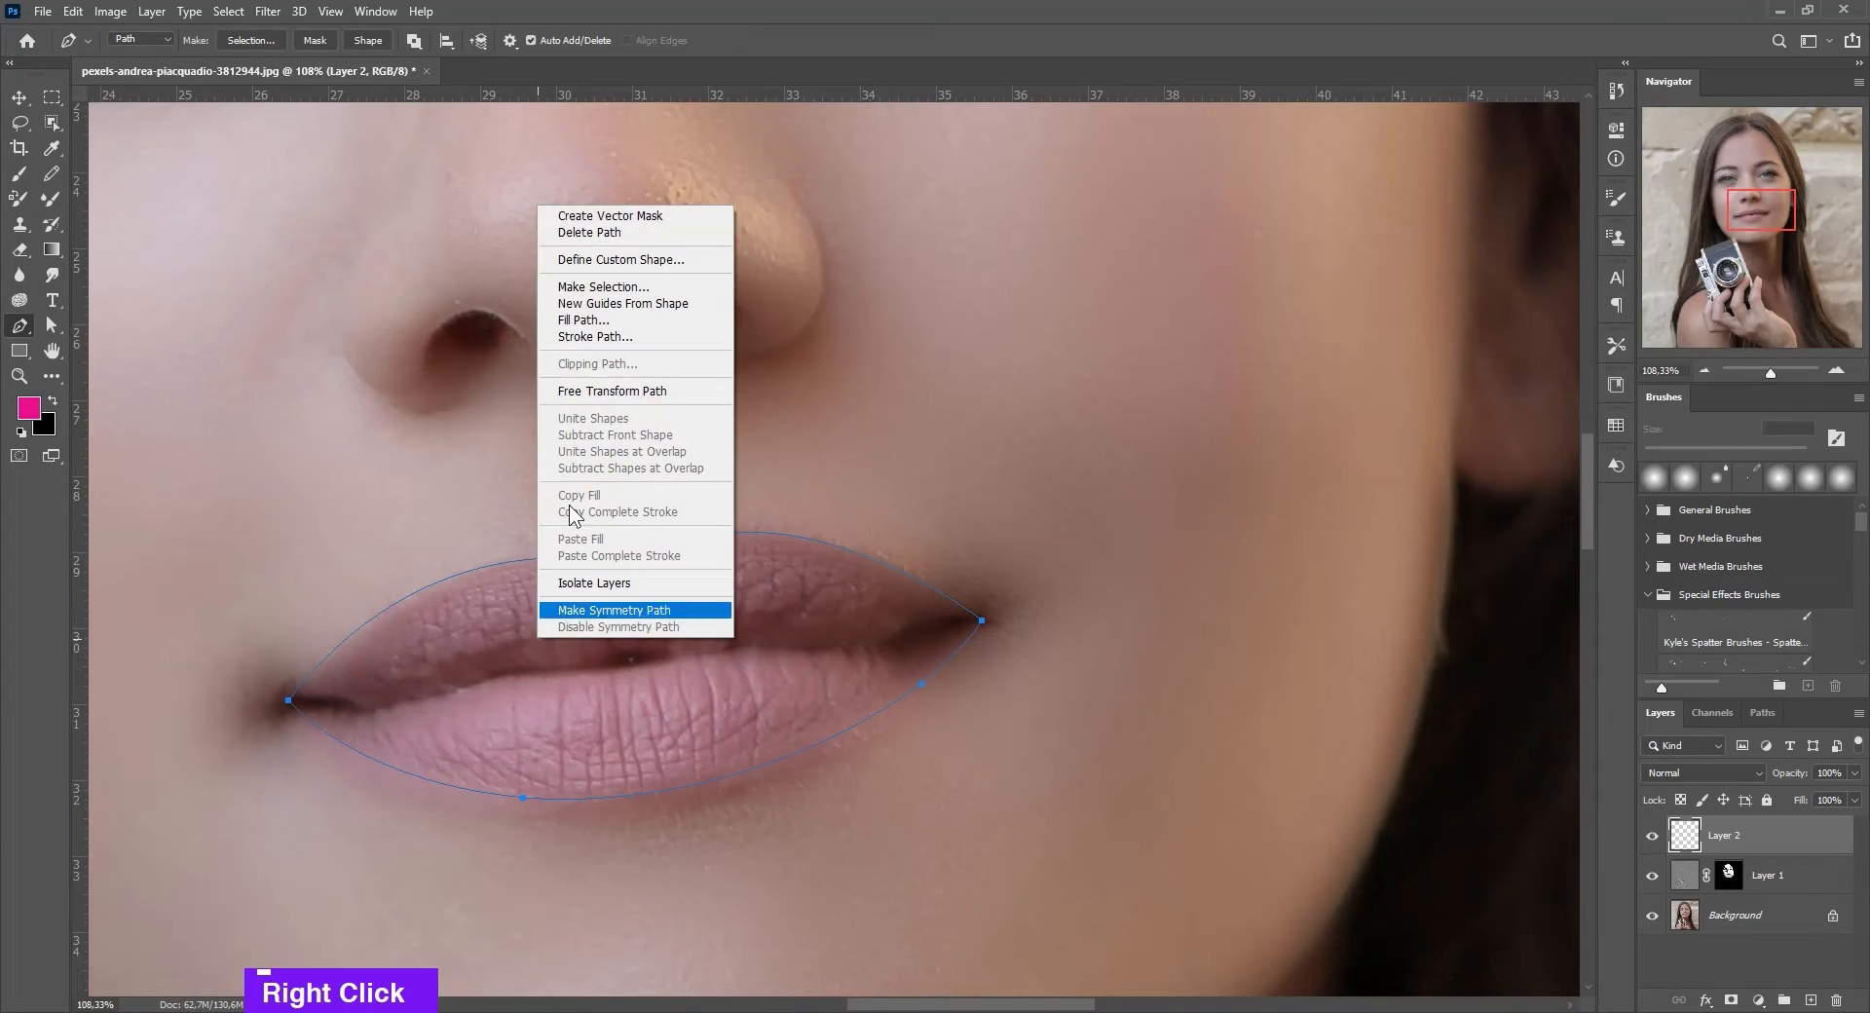
pyautogui.click(606, 287)
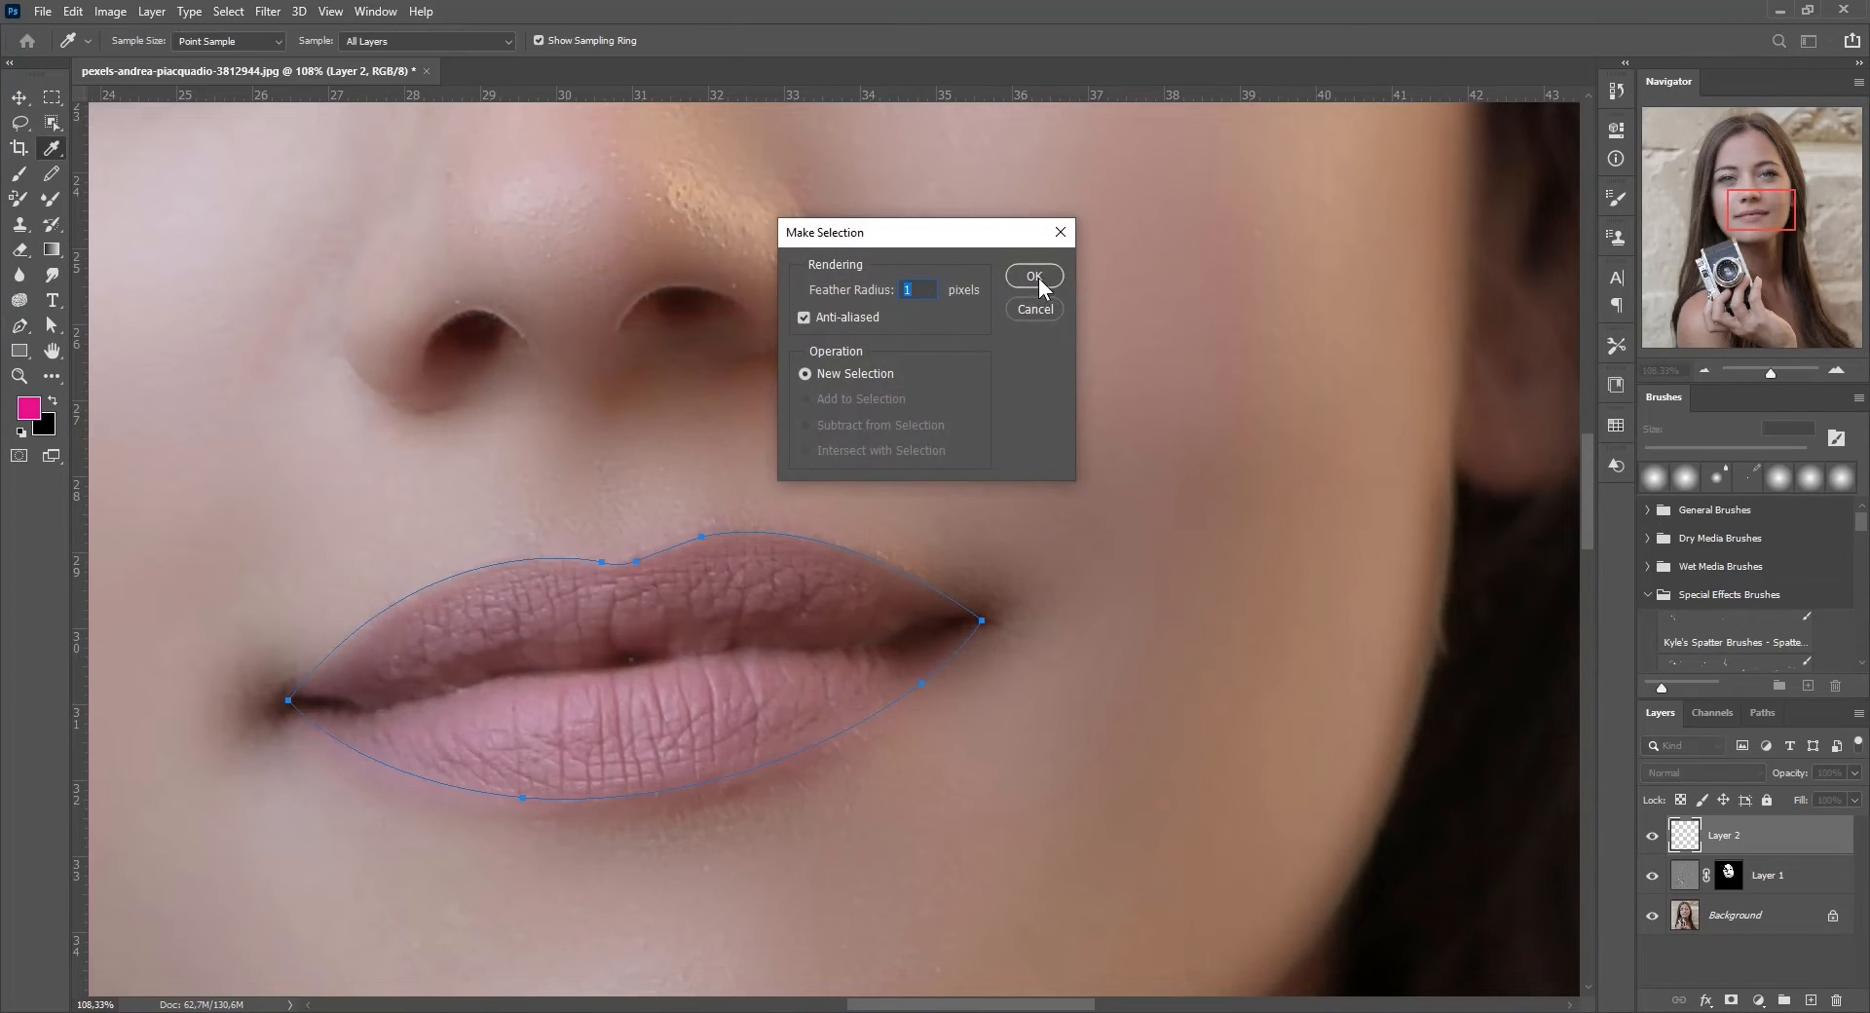
pyautogui.click(1035, 277)
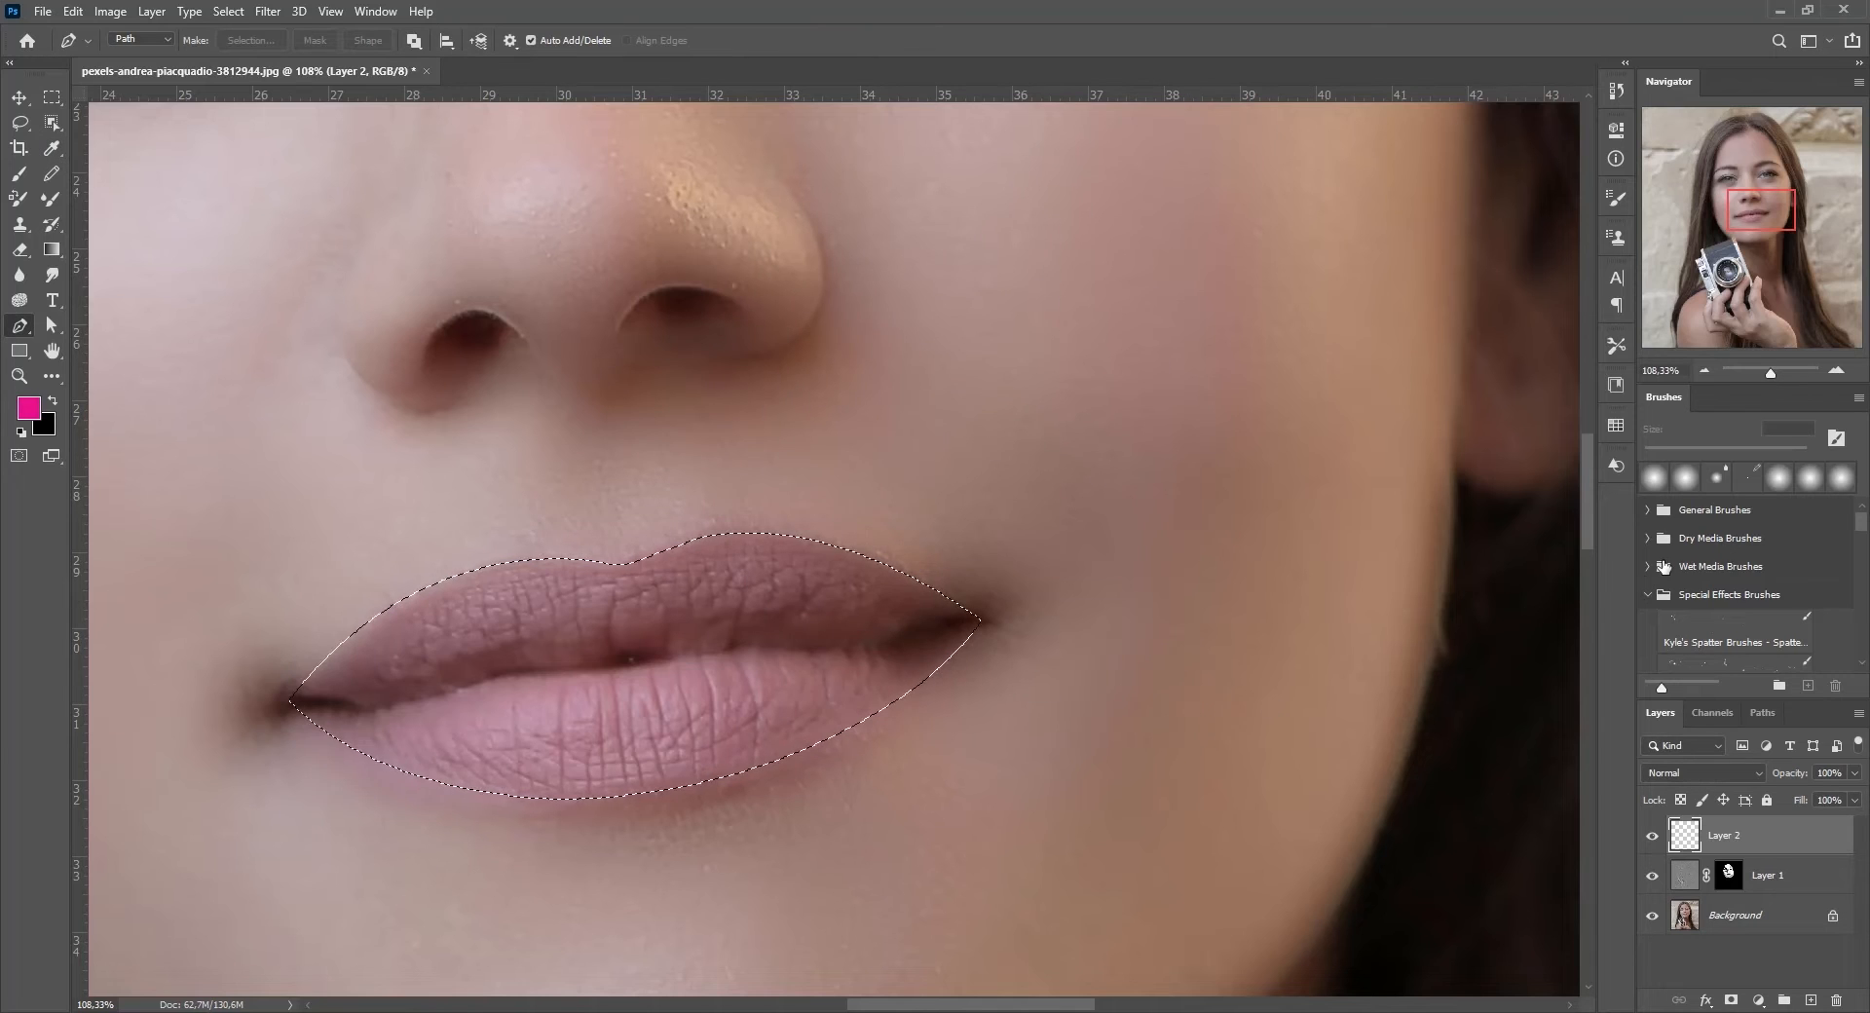
# - Set the foreground colour to the dark crimson swatch from the make up swatch group
pyautogui.click(1616, 424)
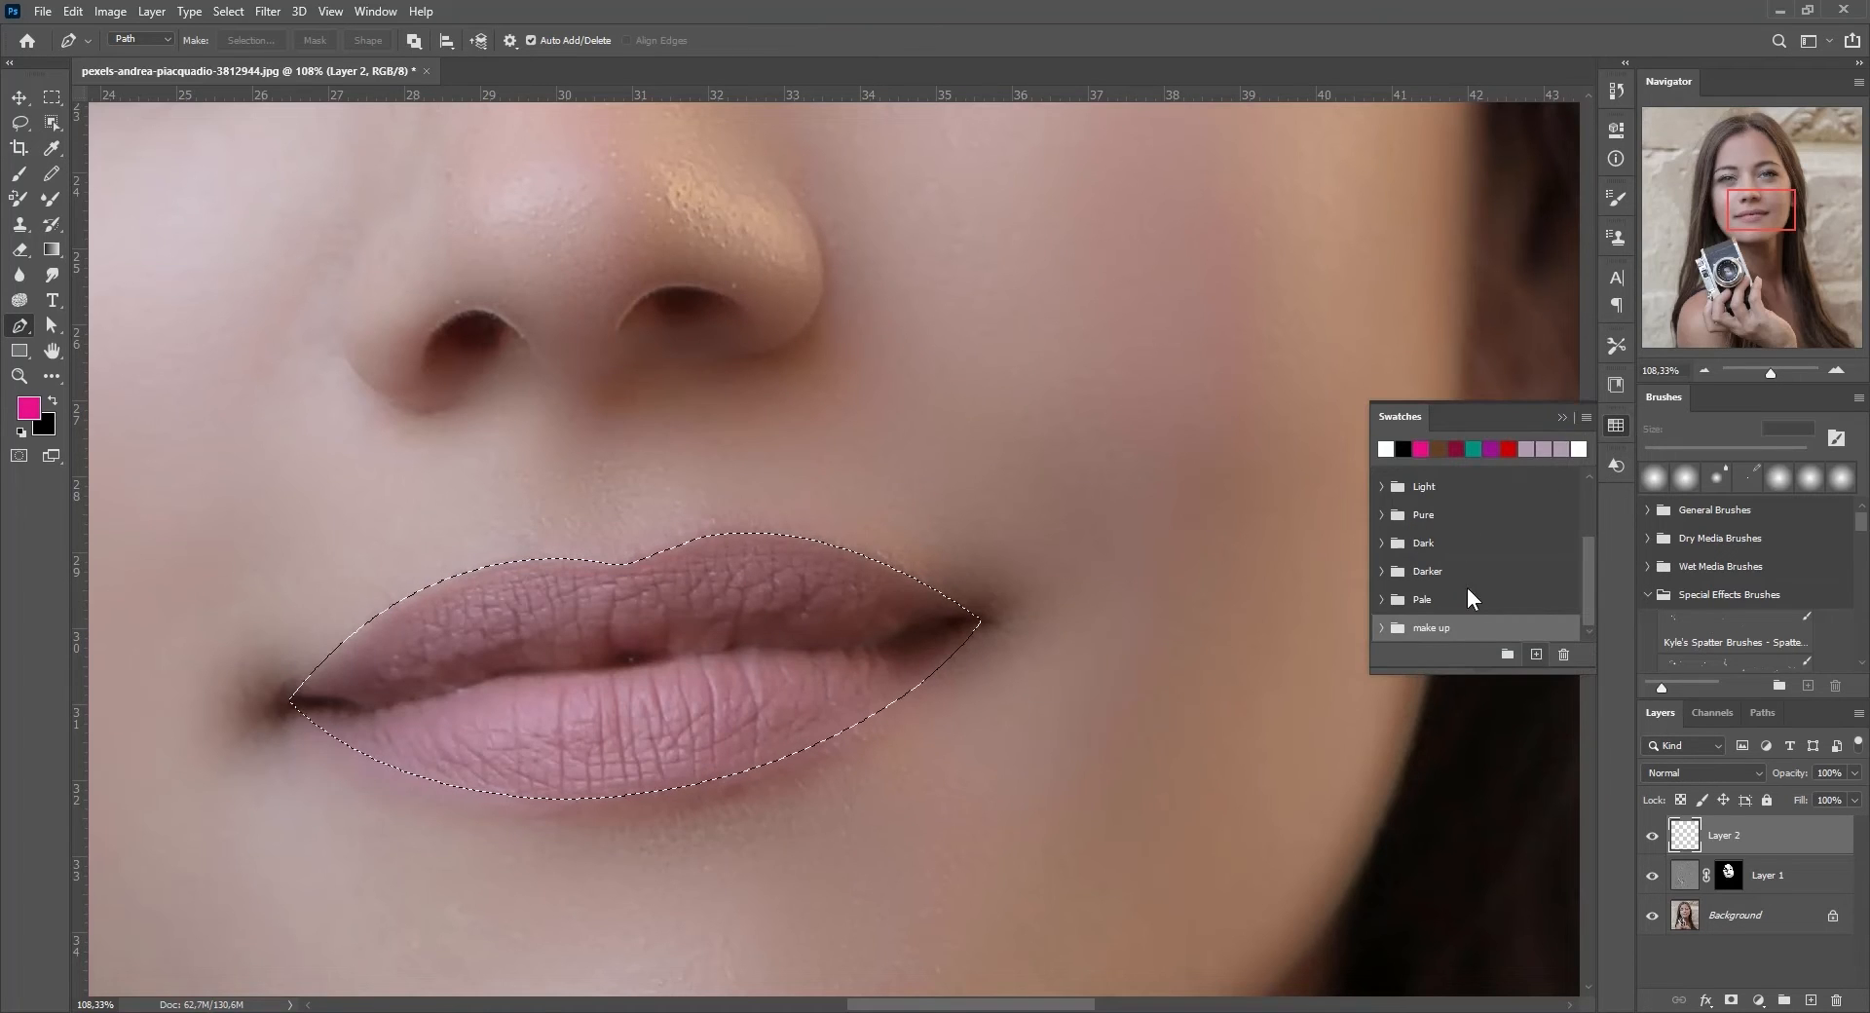
pyautogui.click(1379, 627)
pyautogui.scroll(-1, 1441, 621)
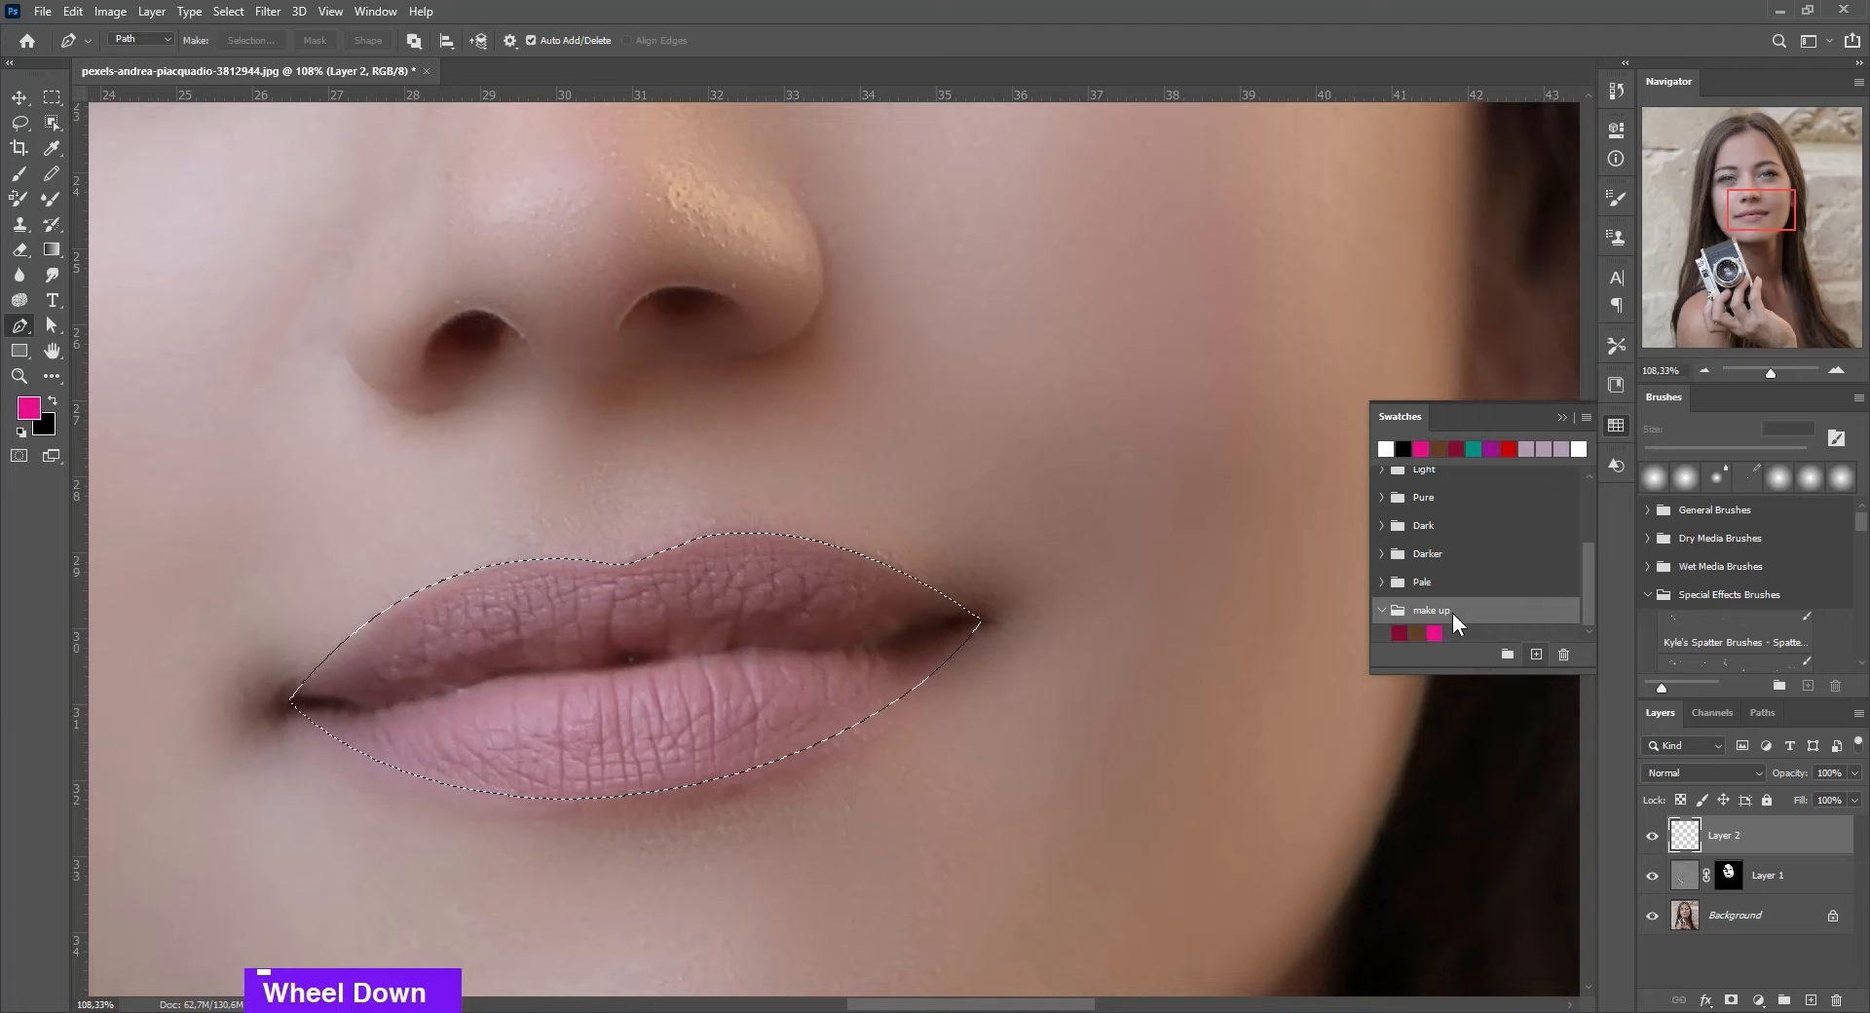
pyautogui.click(1400, 633)
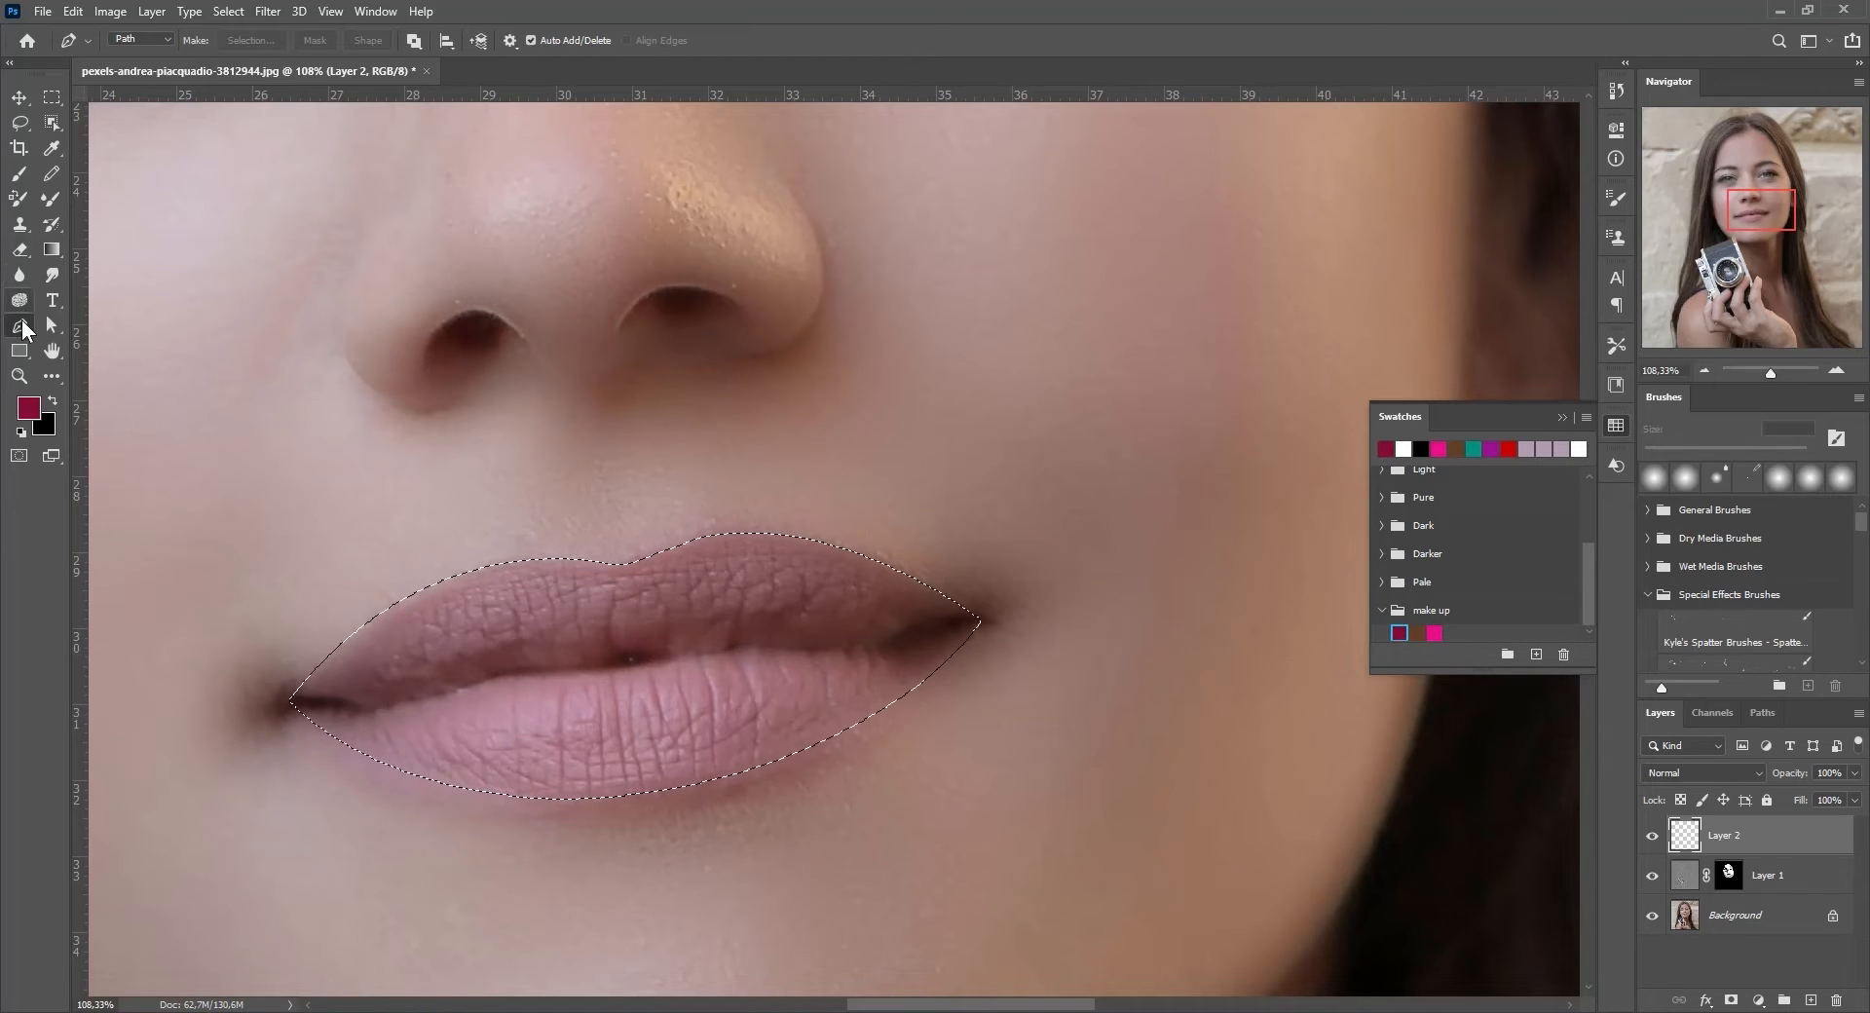
# - Fill the lip selection on Layer 2 with the crimson colour using a 184 px brush at 100% flow
pyautogui.click(19, 174)
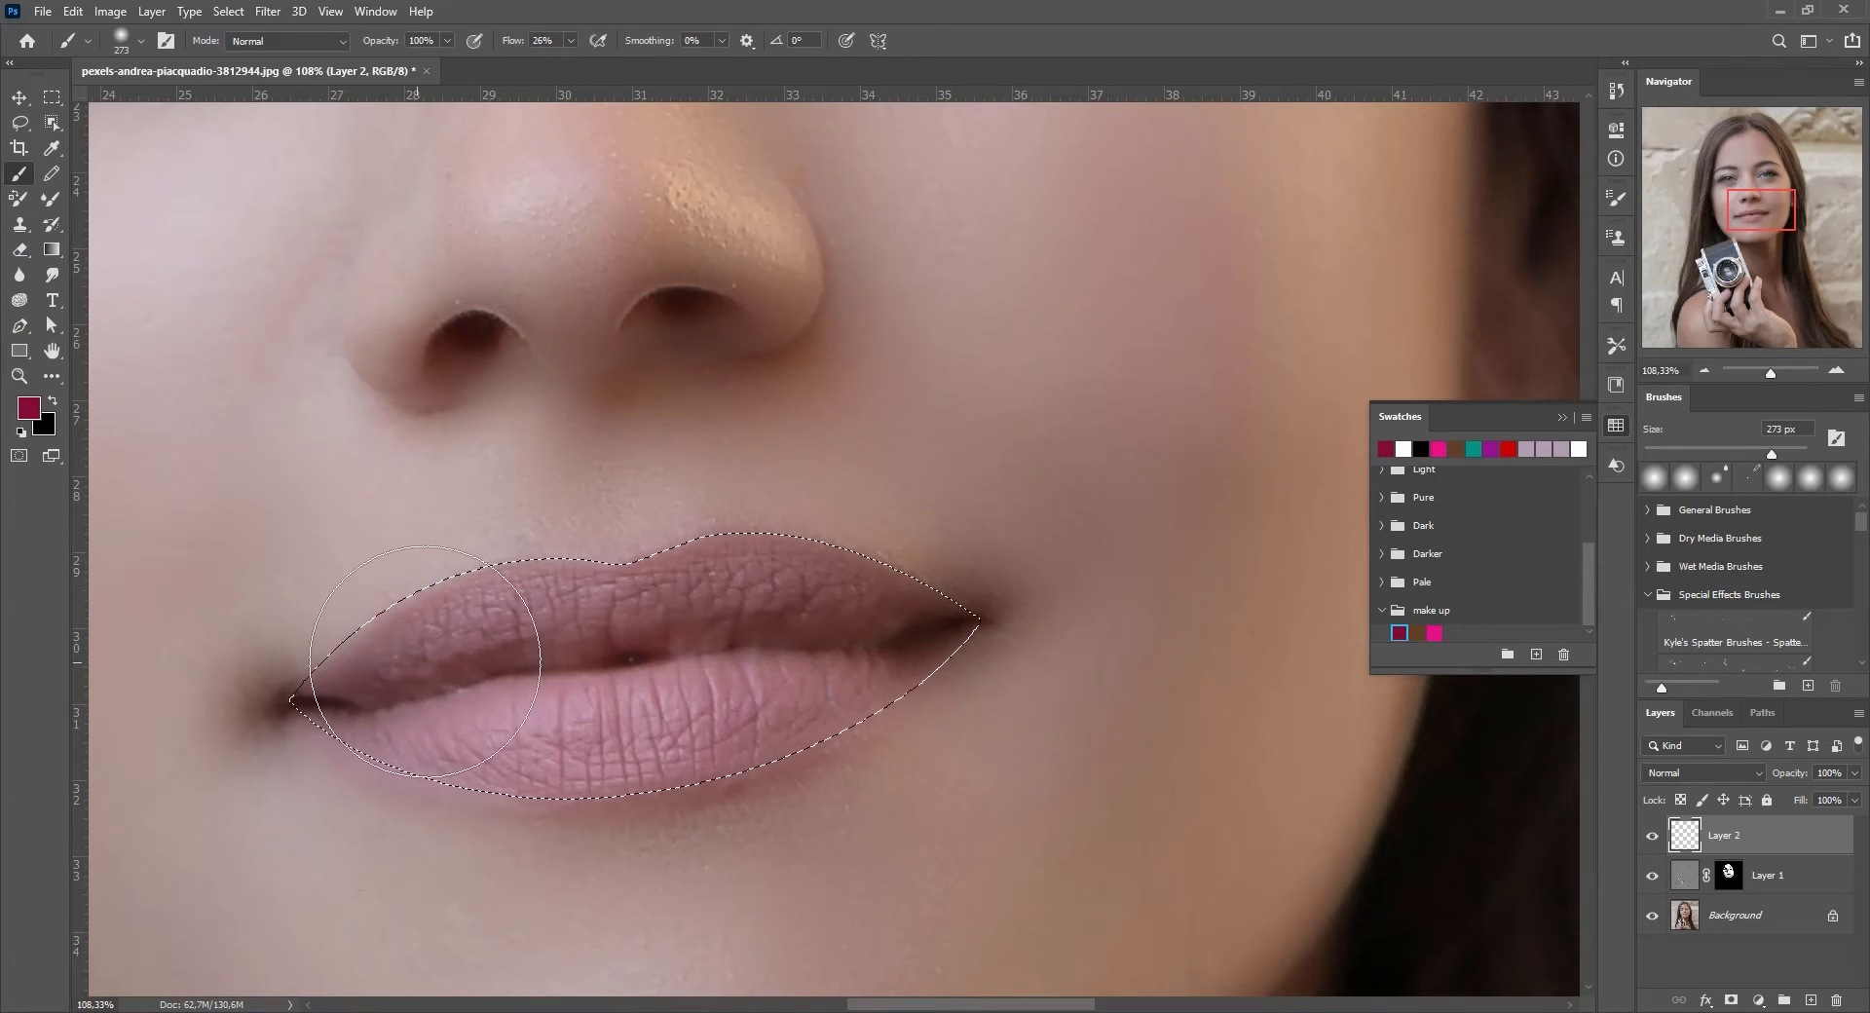
pyautogui.keyDown('alt'); pyautogui.rightClick(560, 648); pyautogui.keyUp('alt')
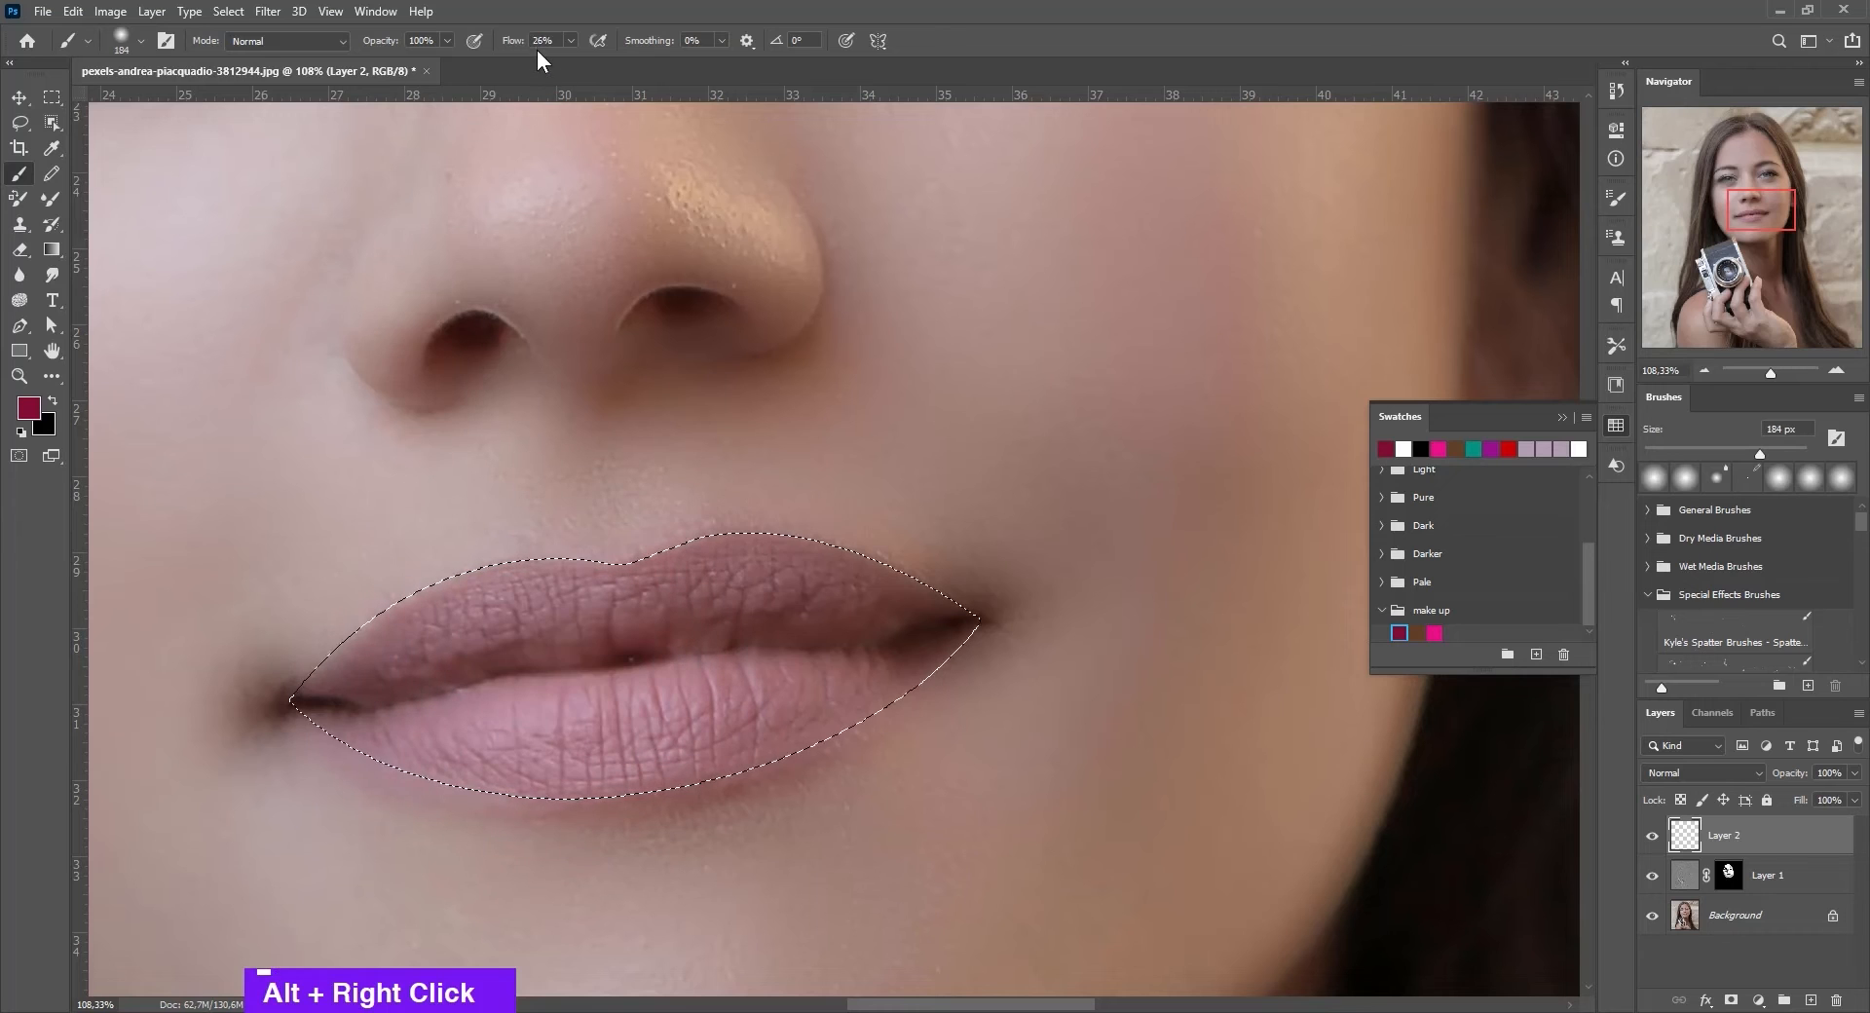
pyautogui.moveTo(513, 42); pyautogui.dragTo(547, 41)
pyautogui.moveTo(381, 705)
pyautogui.mouseDown()
pyautogui.moveTo(420, 683)
pyautogui.moveTo(401, 667)
pyautogui.moveTo(471, 634)
pyautogui.moveTo(798, 605)
pyautogui.mouseUp()
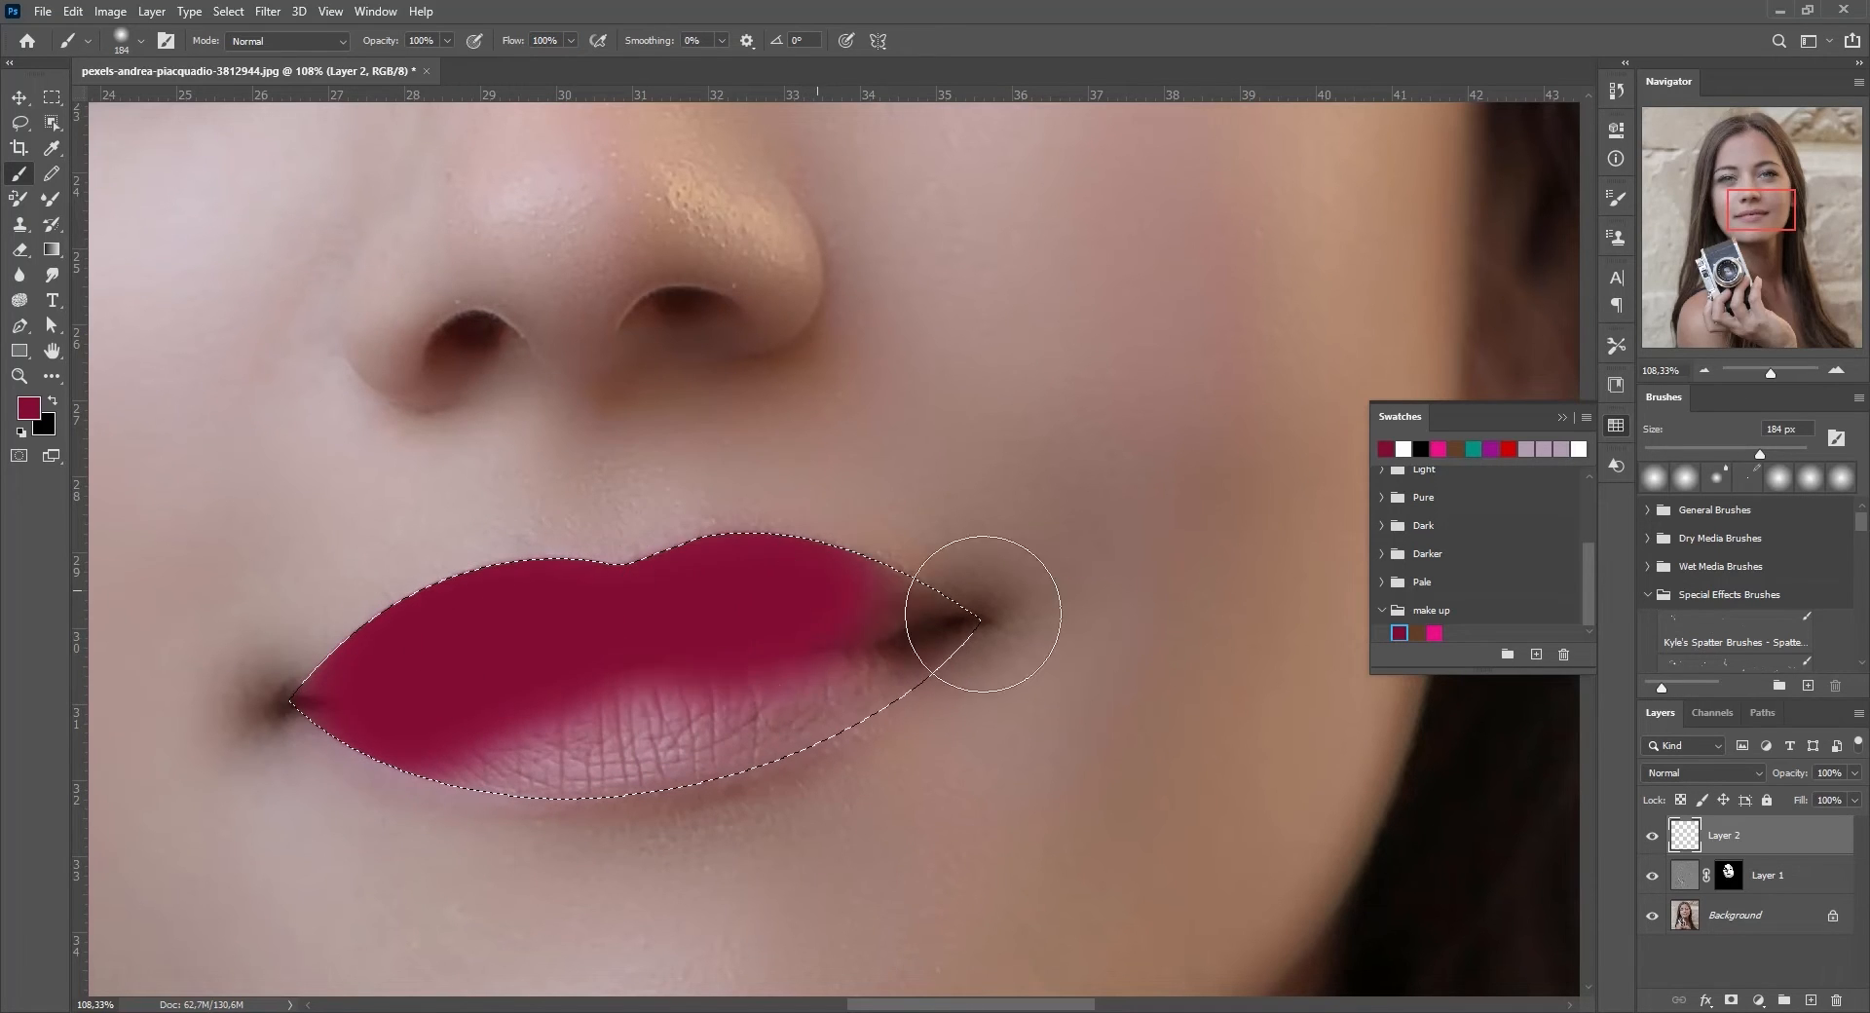
pyautogui.moveTo(983, 613)
pyautogui.mouseDown()
pyautogui.moveTo(729, 650)
pyautogui.moveTo(396, 743)
pyautogui.moveTo(428, 668)
pyautogui.moveTo(351, 697)
pyautogui.mouseUp()
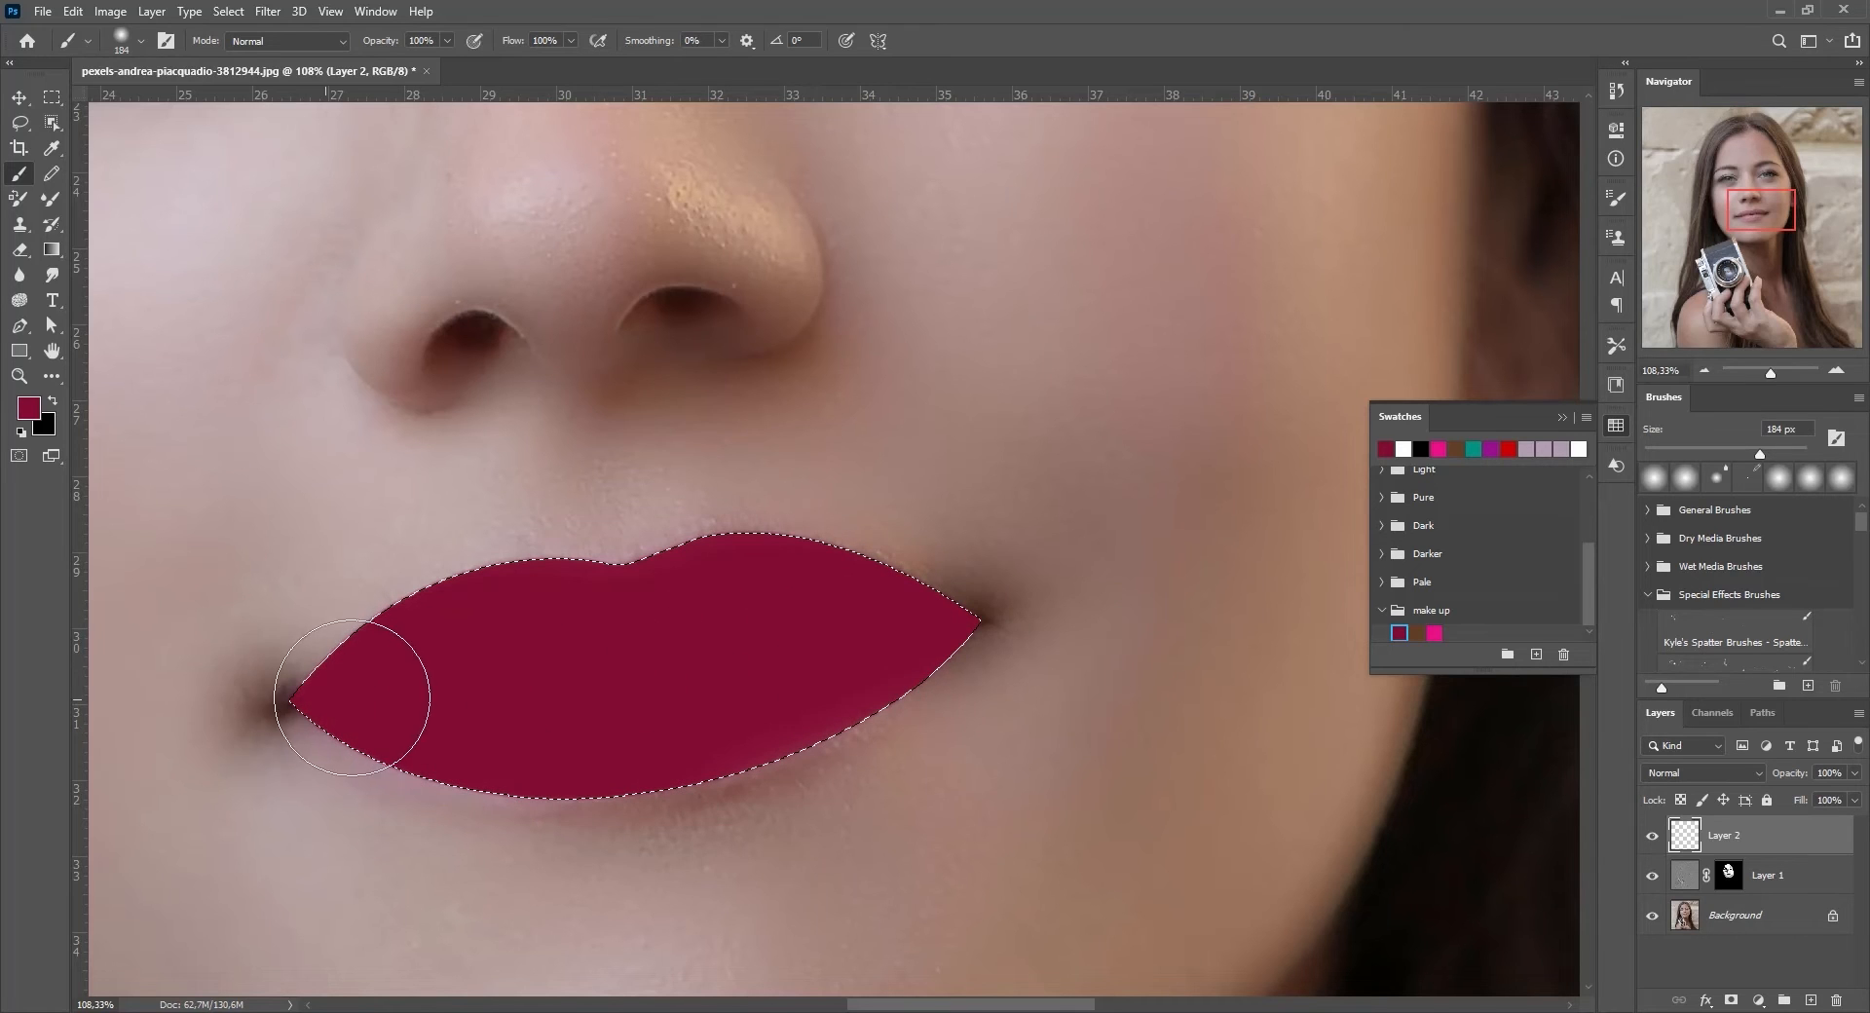
pyautogui.moveTo(718, 674)
pyautogui.mouseDown()
pyautogui.moveTo(534, 651)
pyautogui.moveTo(384, 695)
pyautogui.moveTo(399, 699)
pyautogui.mouseUp()
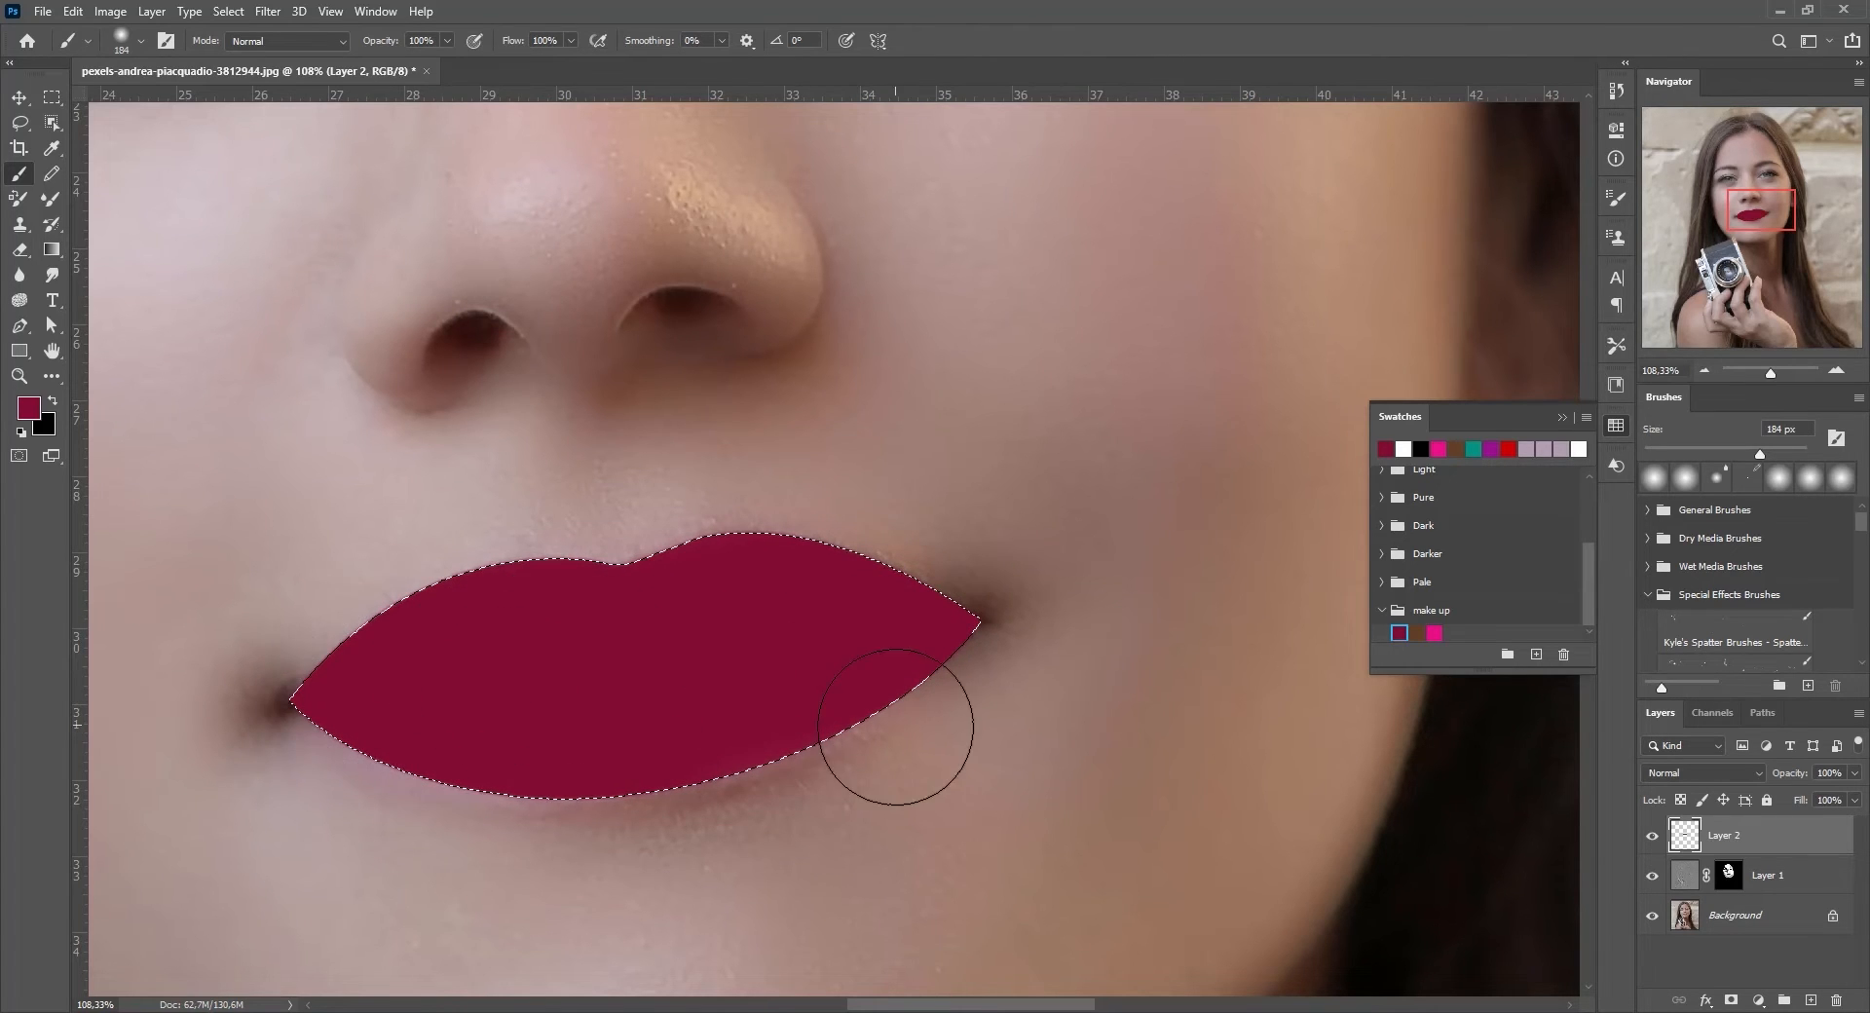
# - Set the blend mode of Layer 2 to Multiply
pyautogui.click(1710, 765)
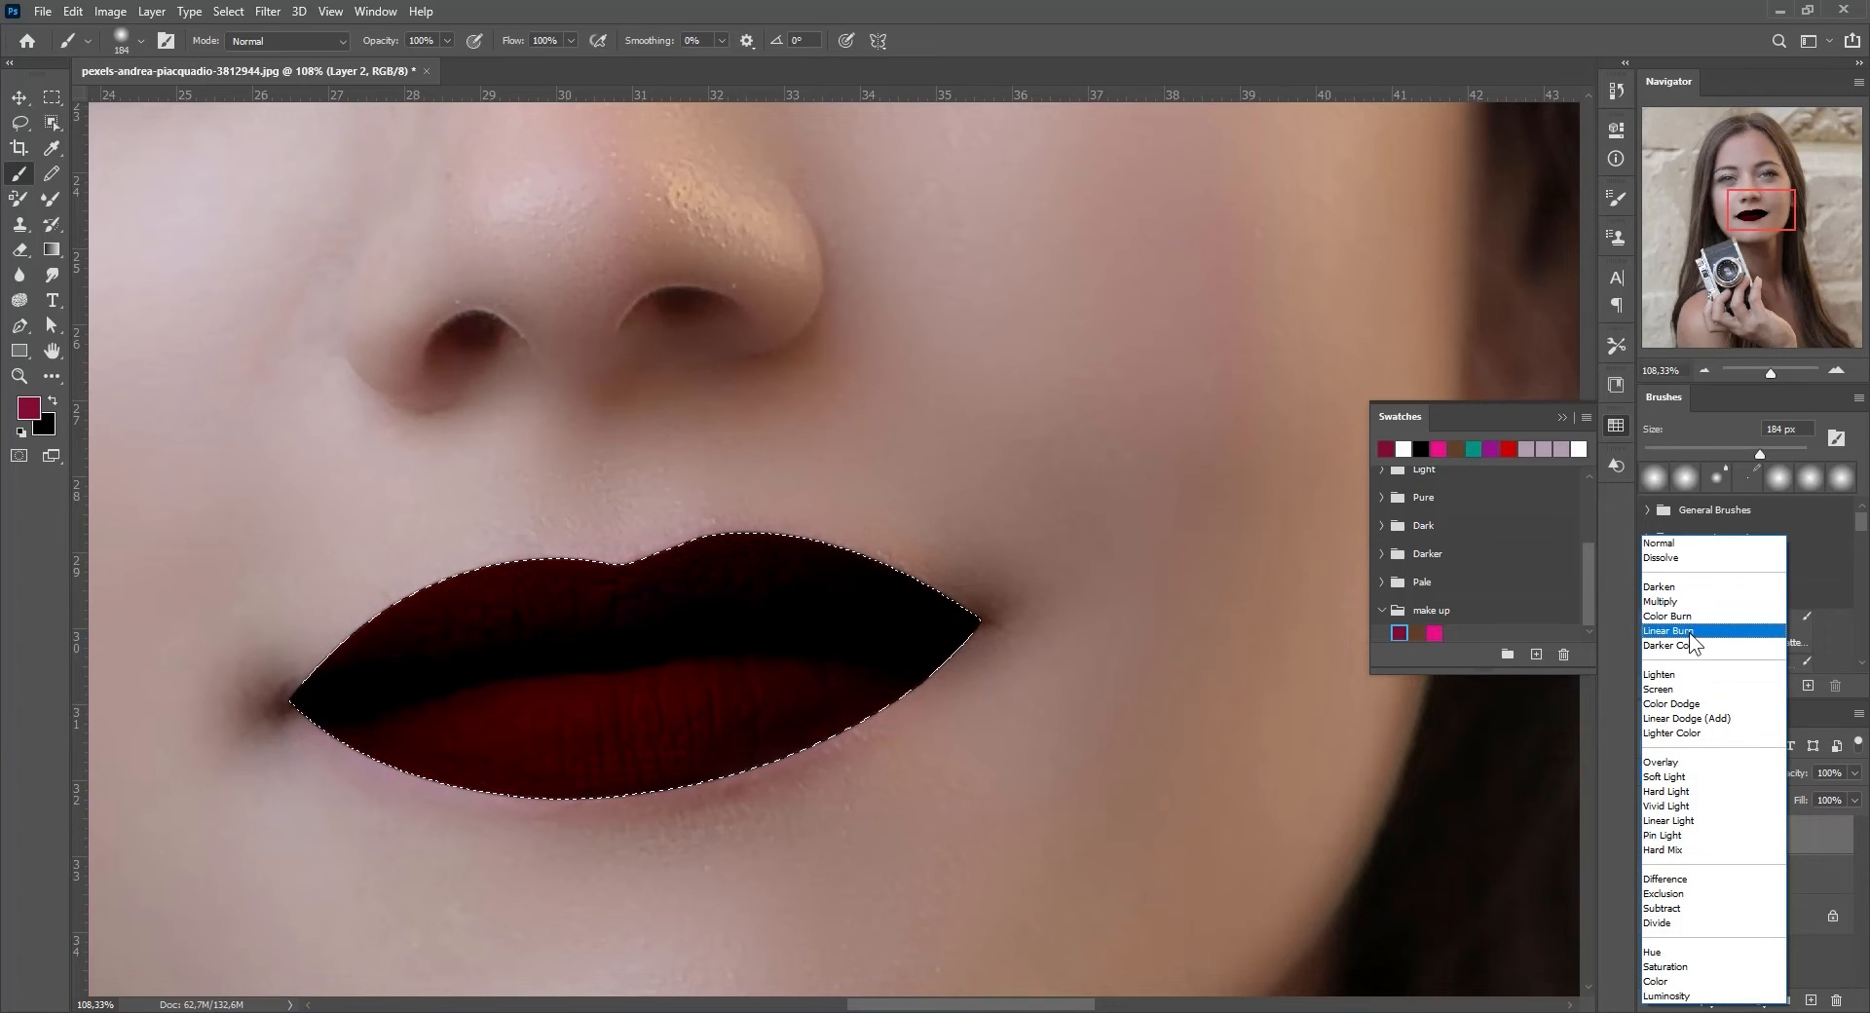
pyautogui.click(1691, 603)
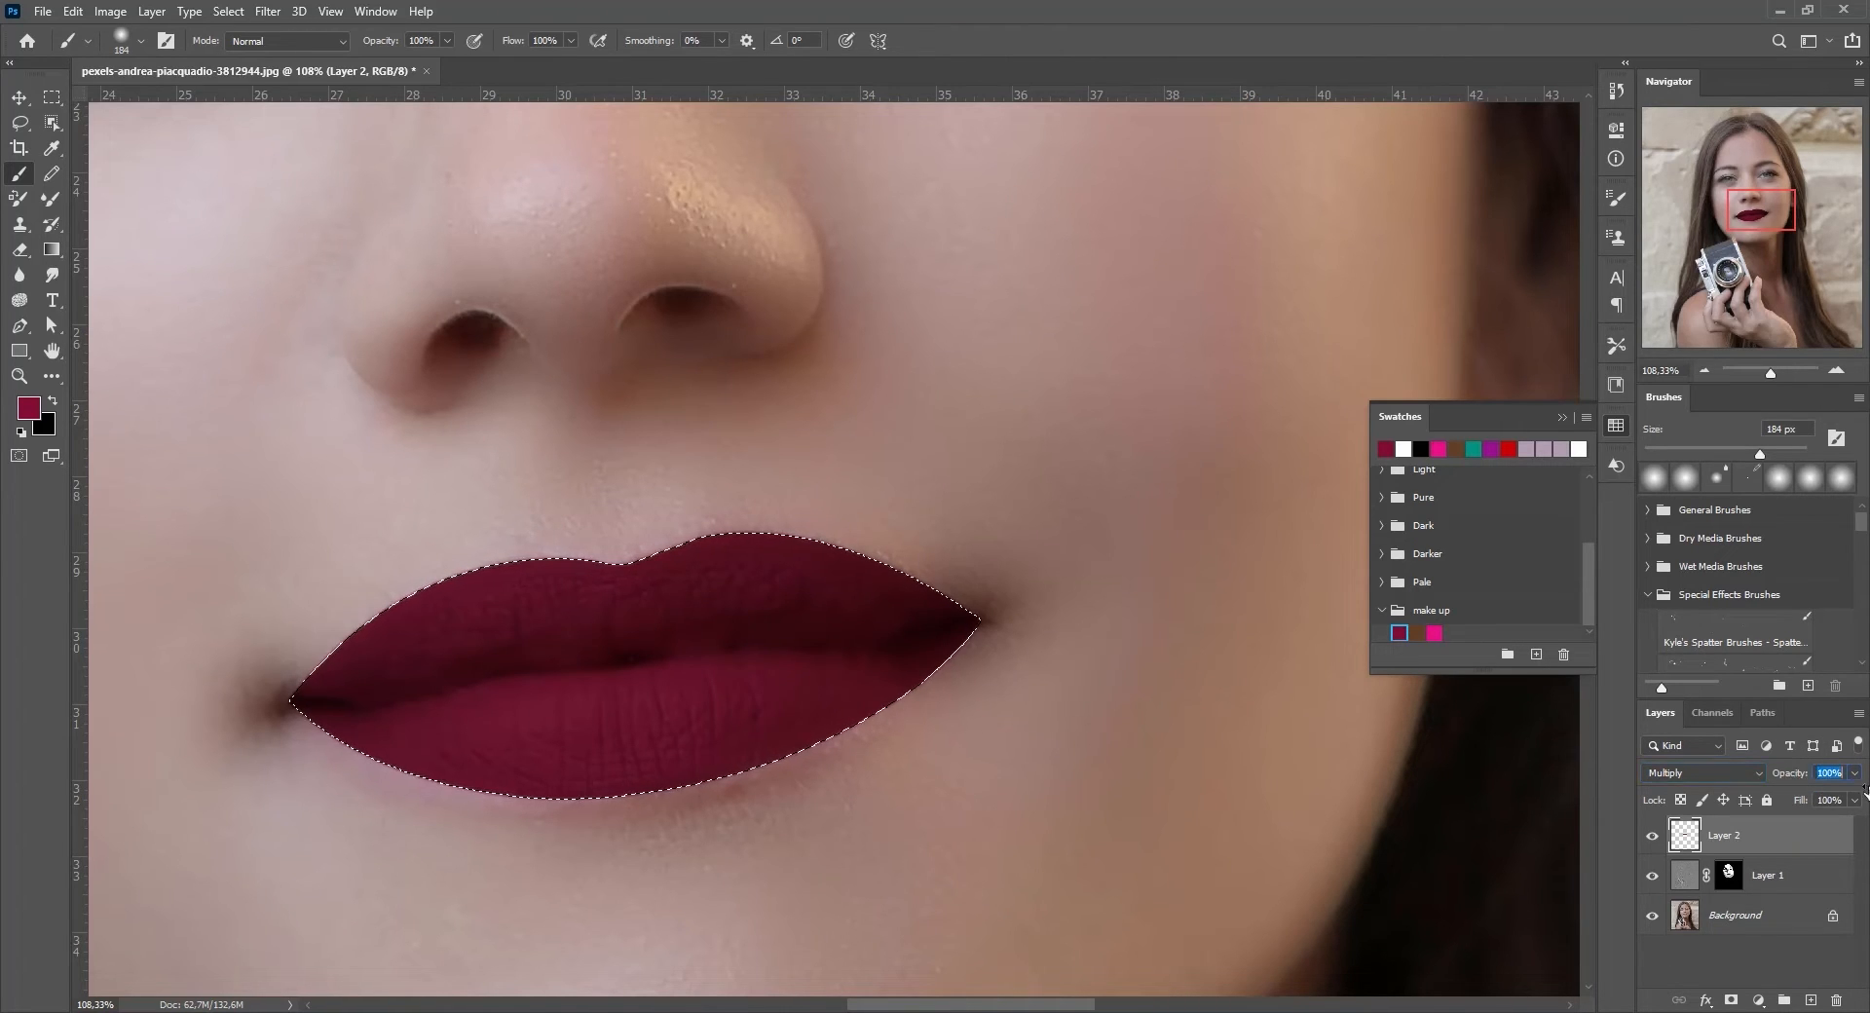
pyautogui.moveTo(1867, 791); pyautogui.dragTo(1868, 794)
# - Apply a Gaussian Blur with a radius of about 8.2 pixels to the crimson lip colour on Layer 2
pyautogui.click(18, 100)
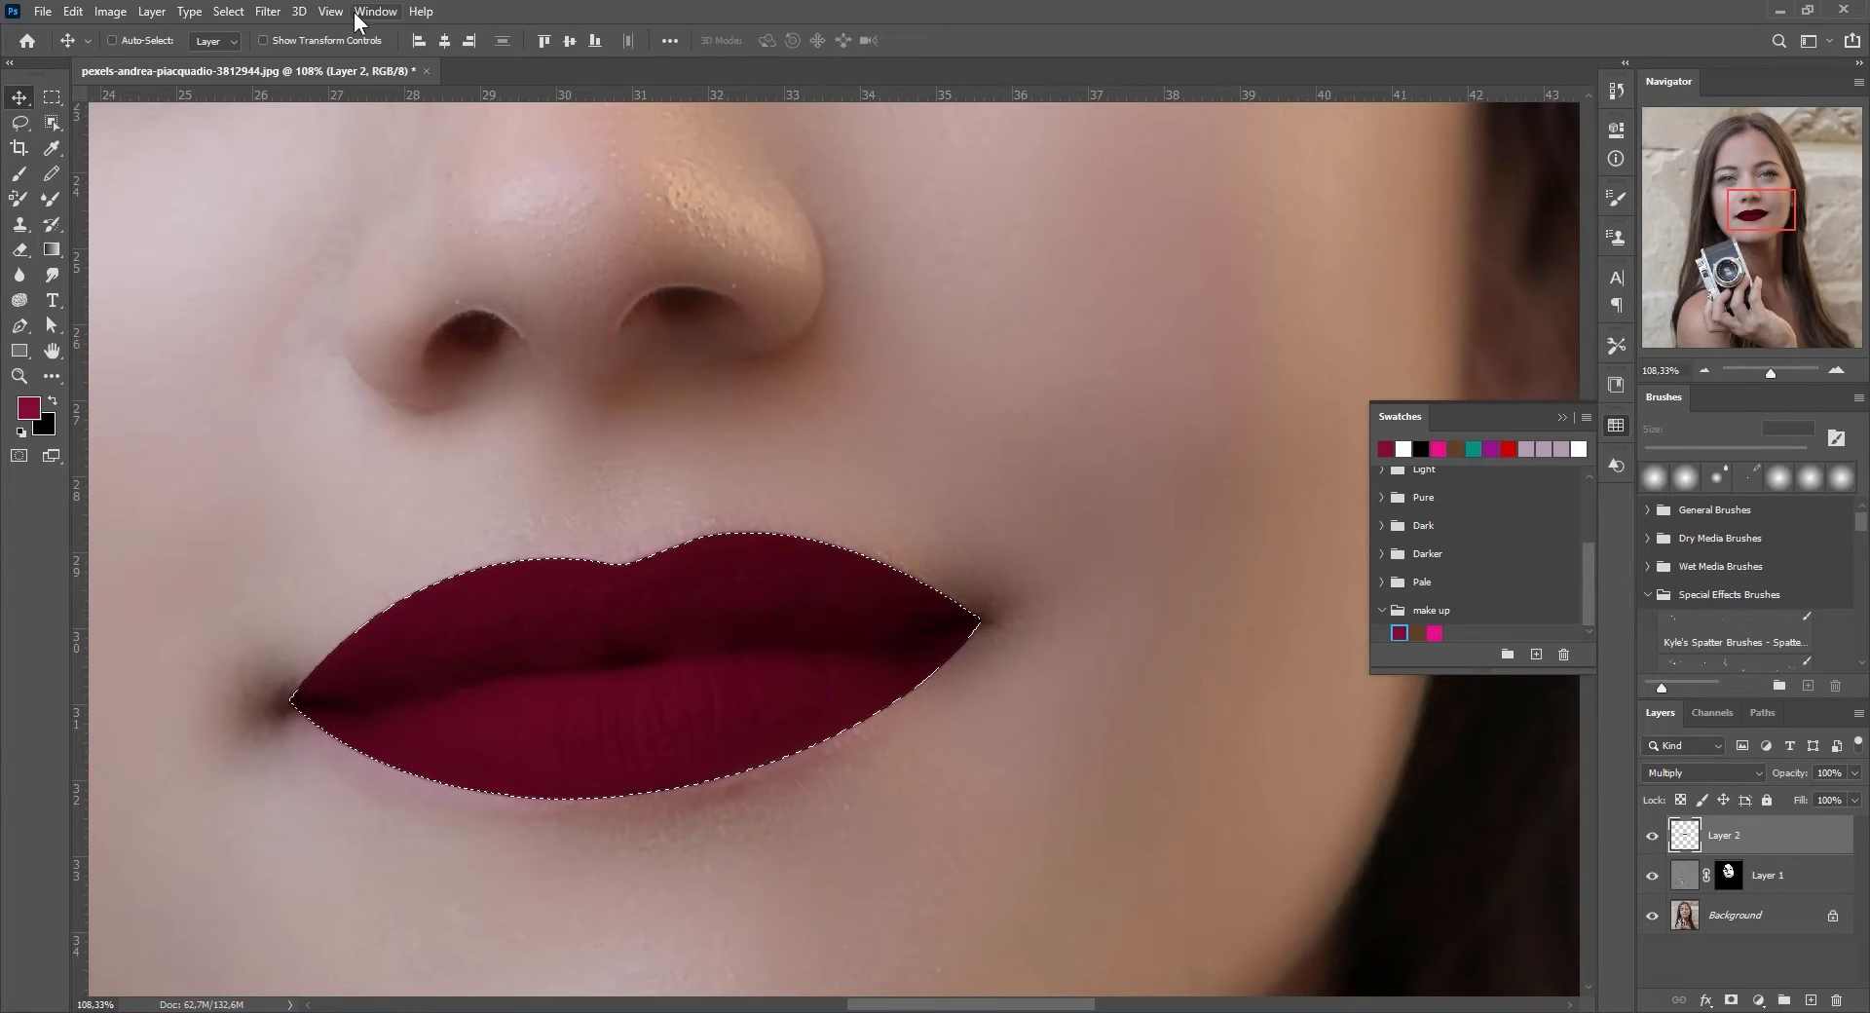
pyautogui.click(275, 13)
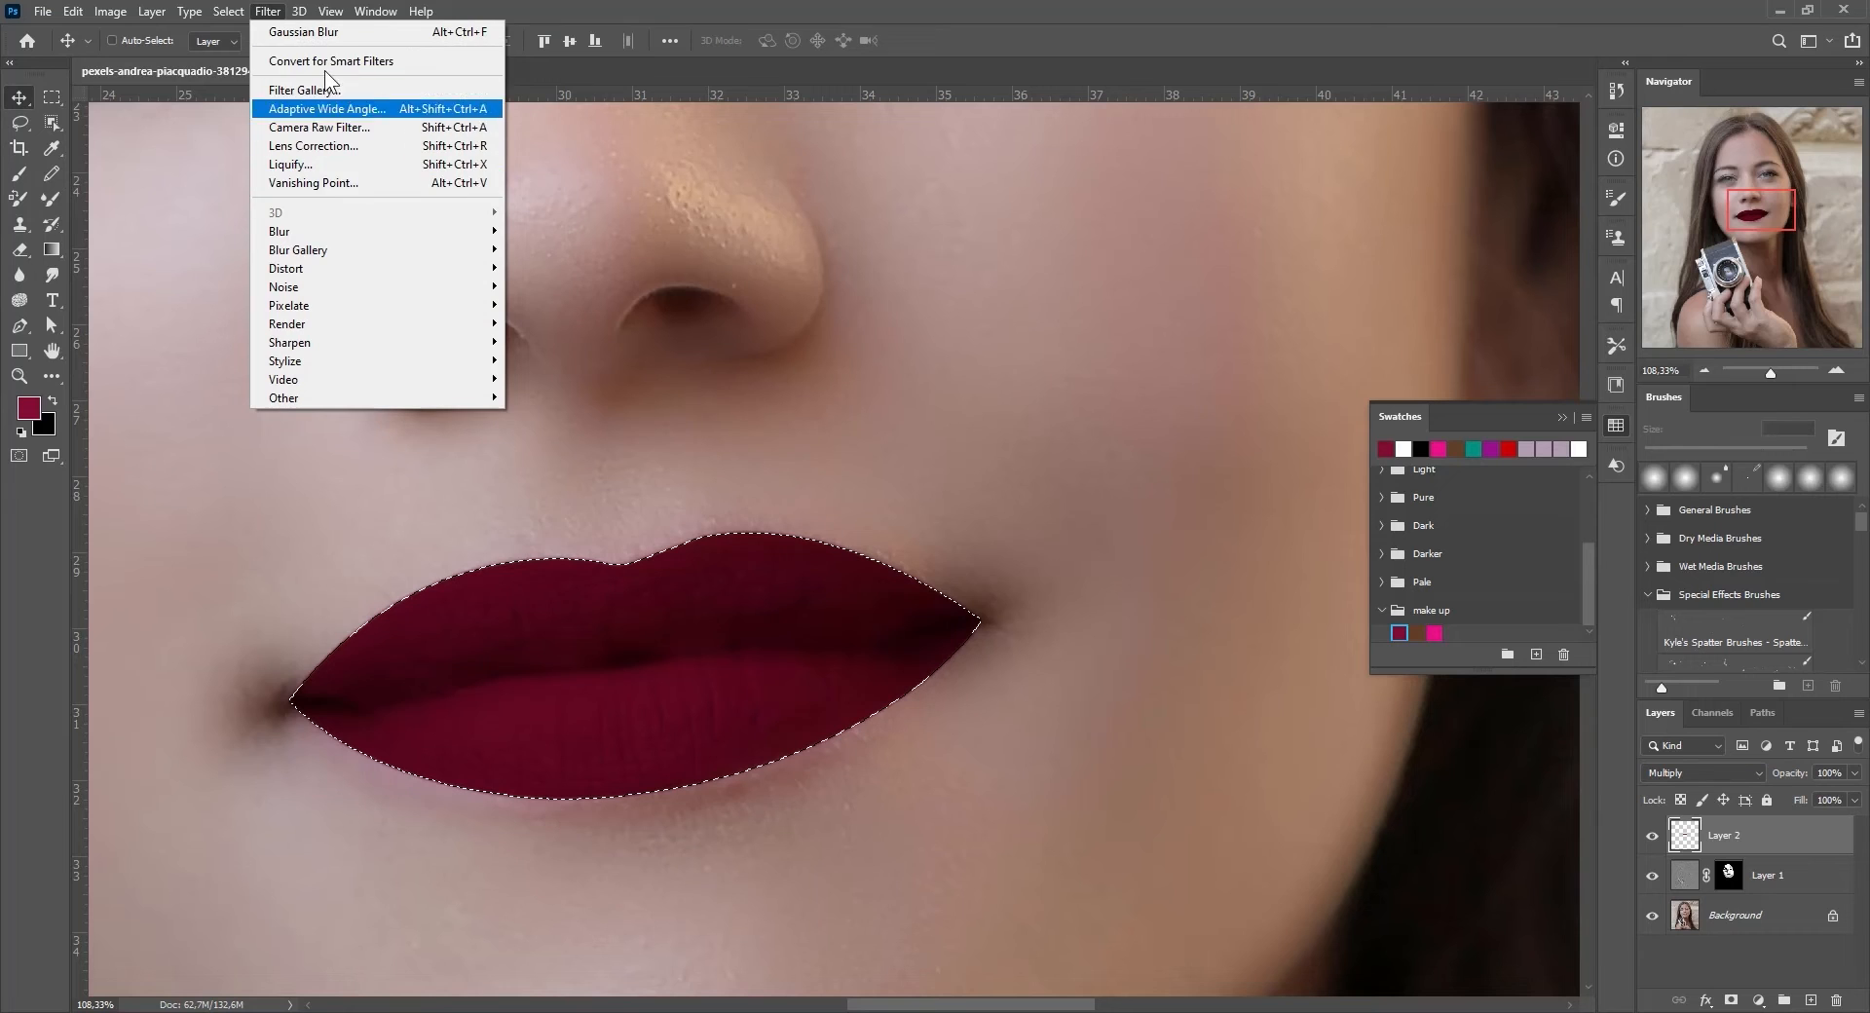
pyautogui.moveTo(304, 231)
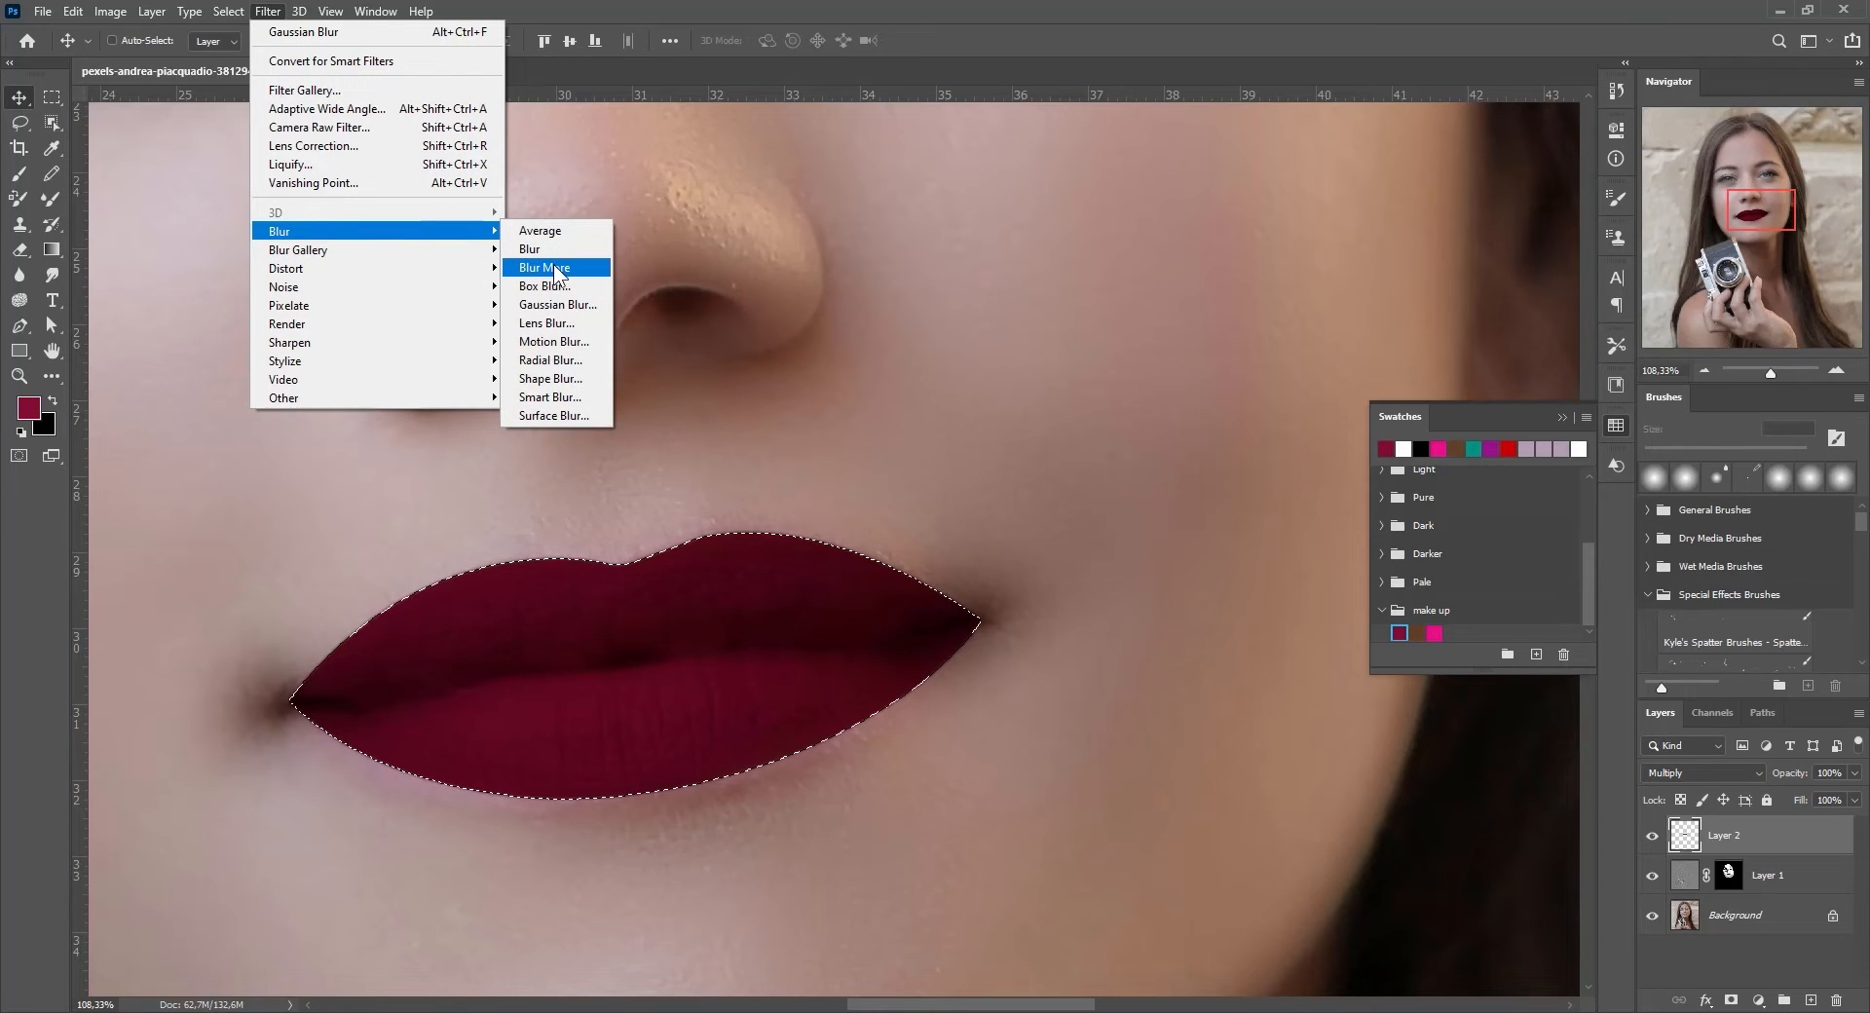
pyautogui.click(559, 304)
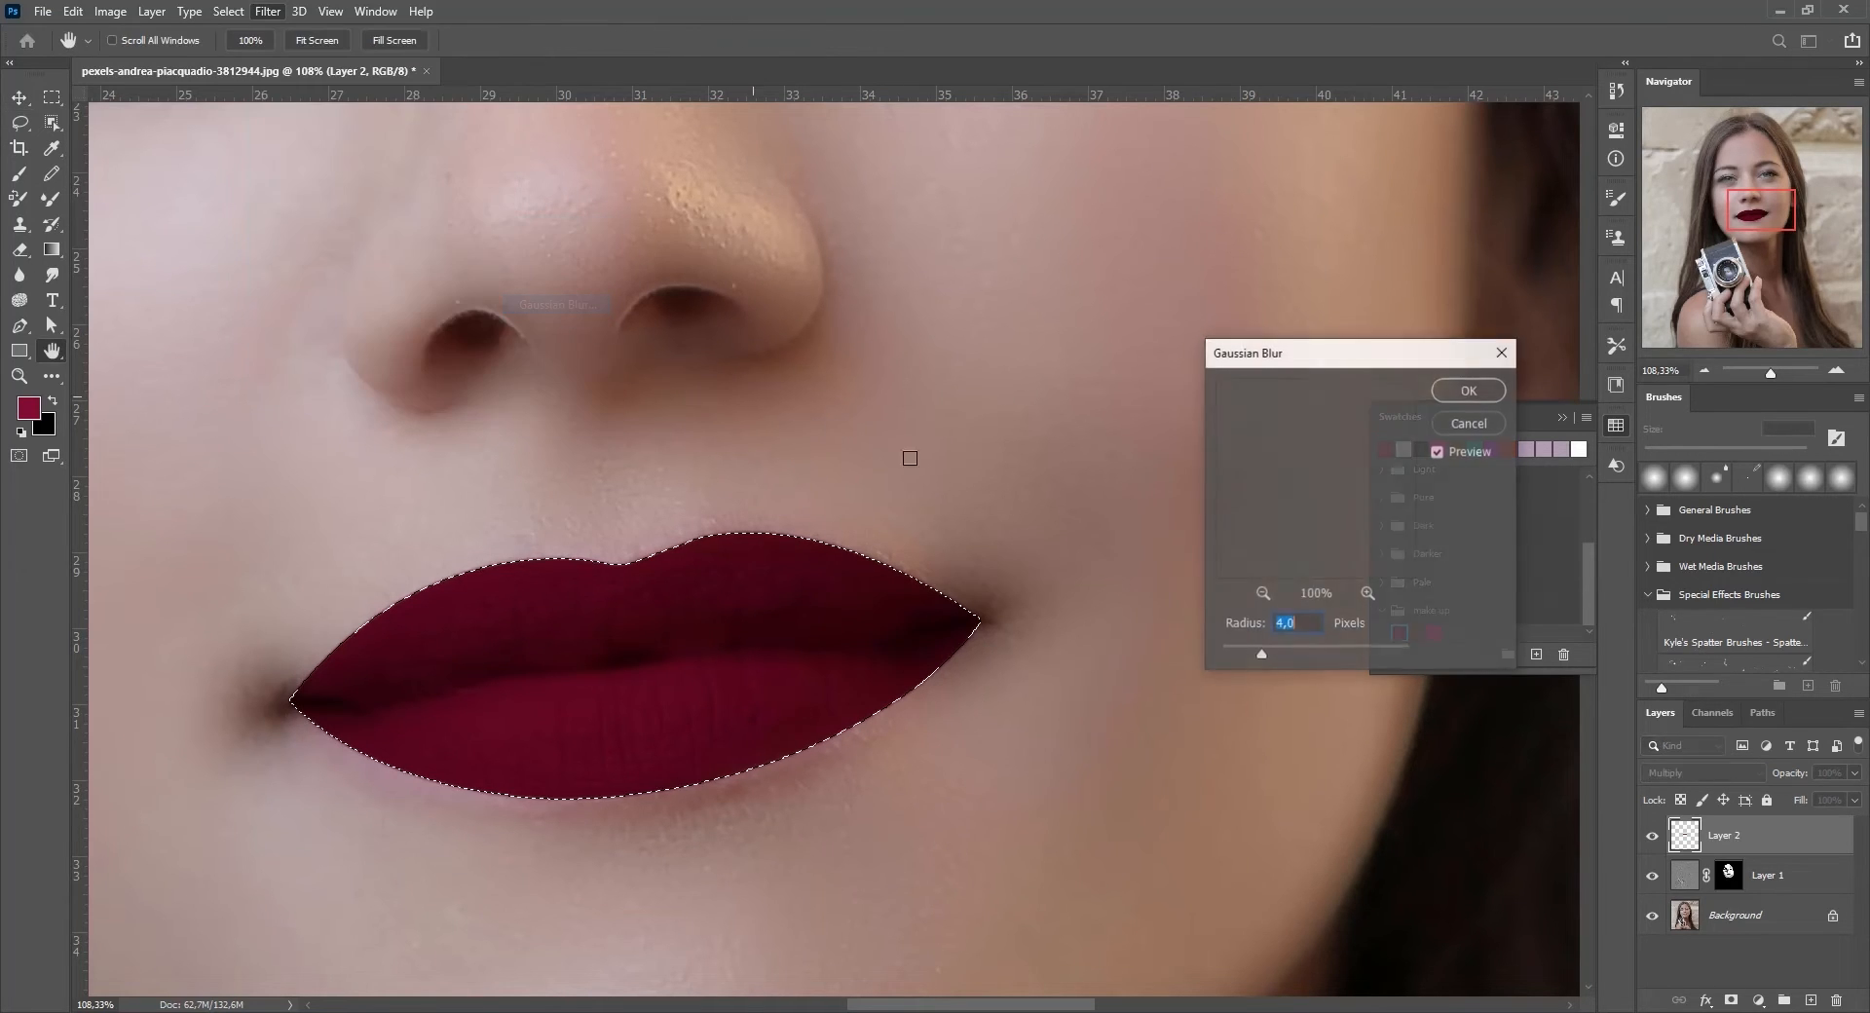
pyautogui.moveTo(1256, 357); pyautogui.dragTo(1091, 330)
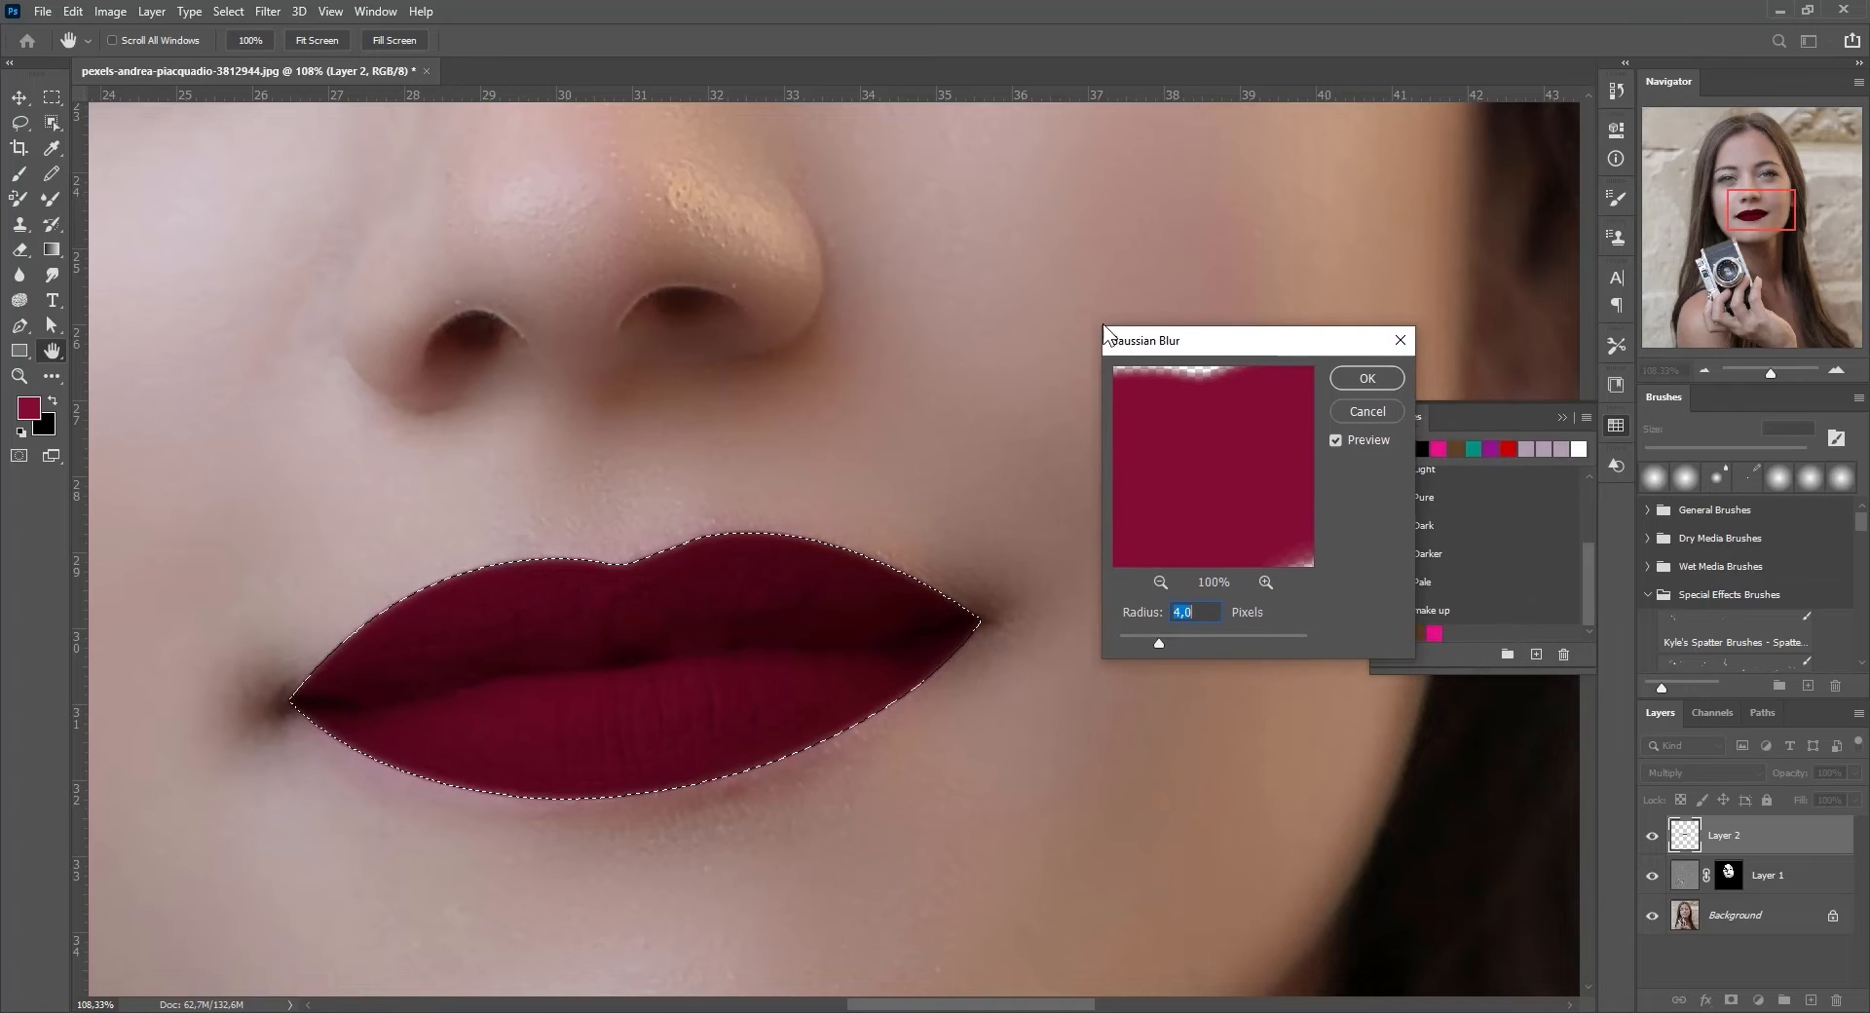
pyautogui.click(1101, 567)
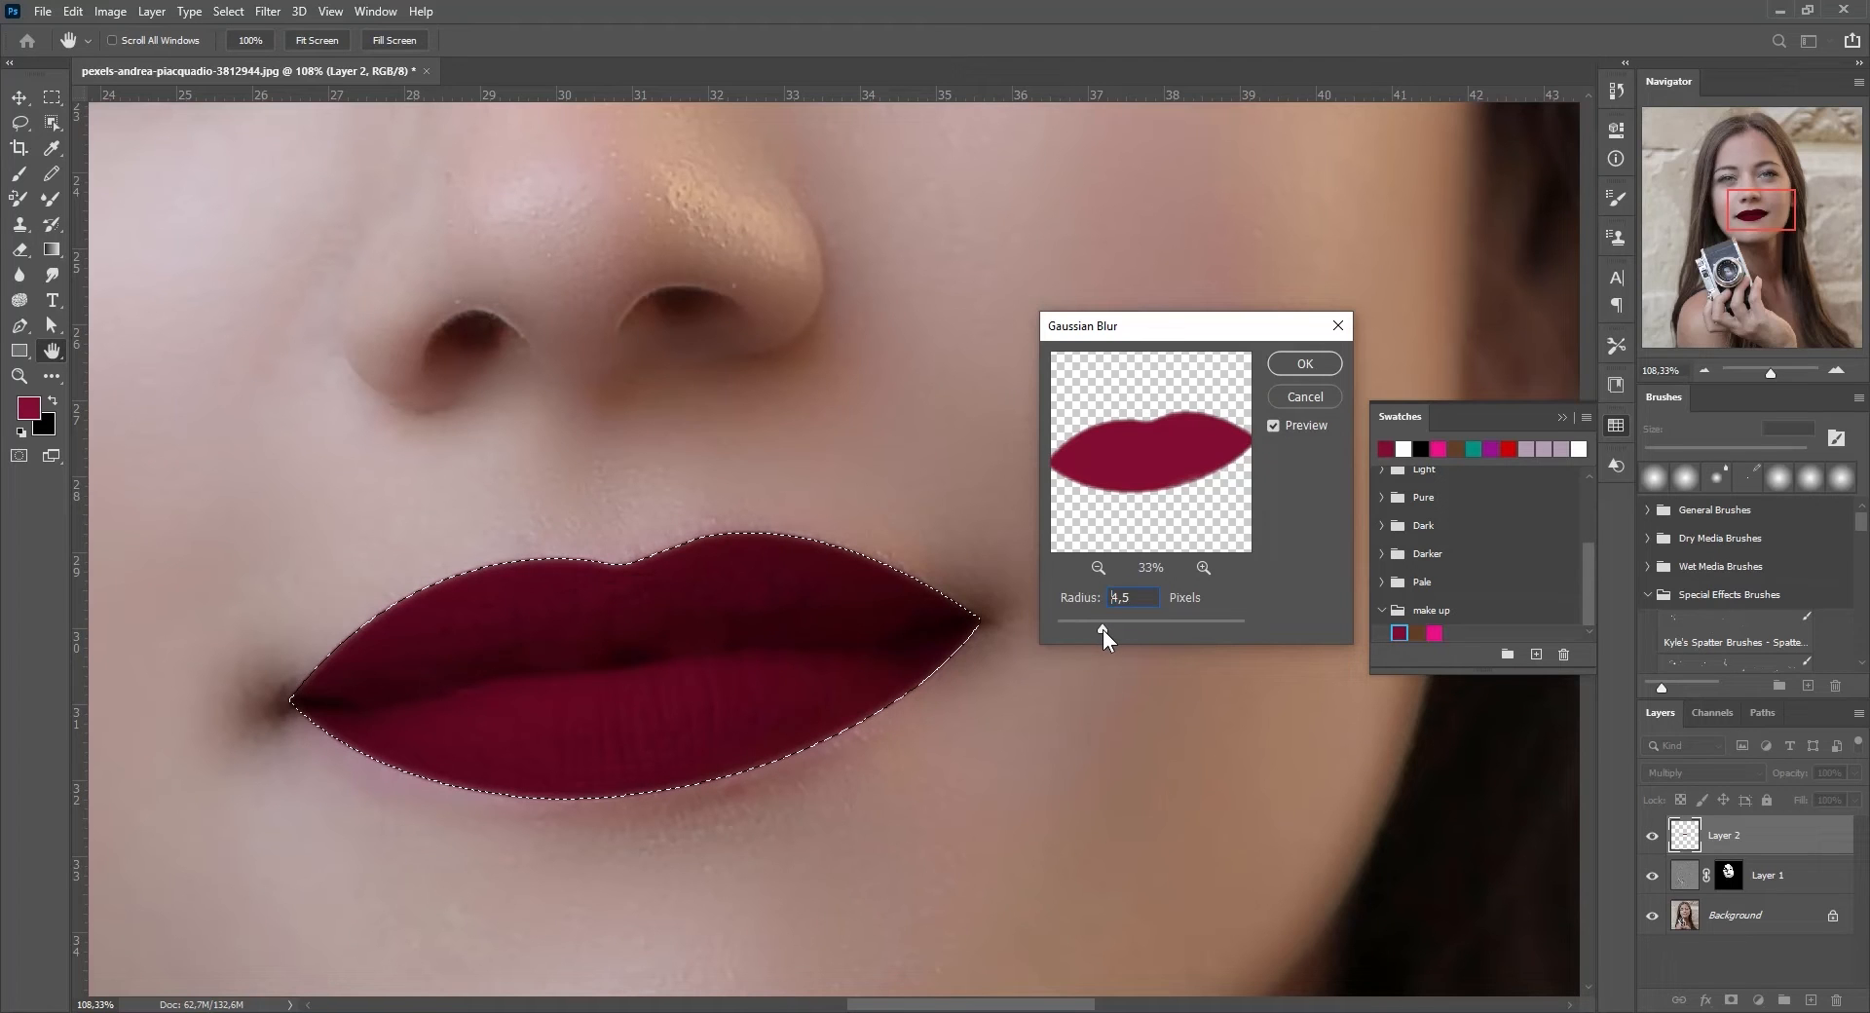
pyautogui.moveTo(1103, 629); pyautogui.dragTo(1112, 633)
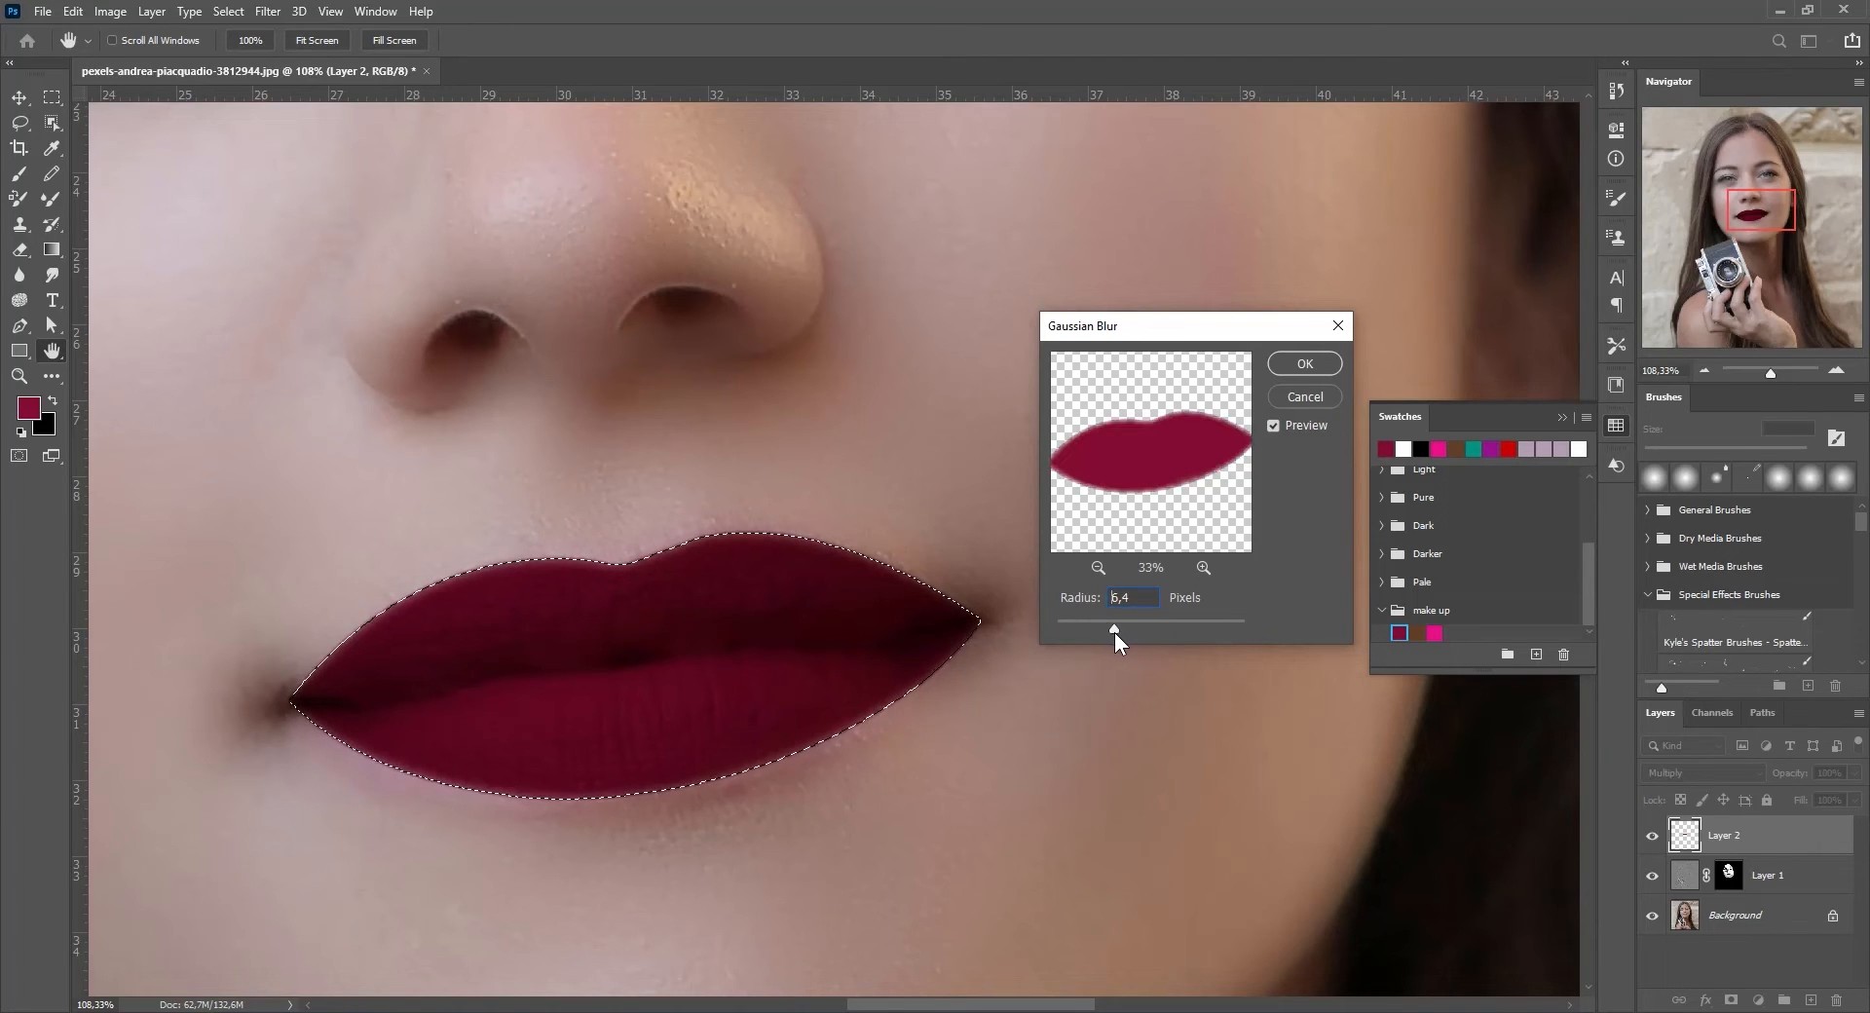
pyautogui.scroll(1, 1116, 628)
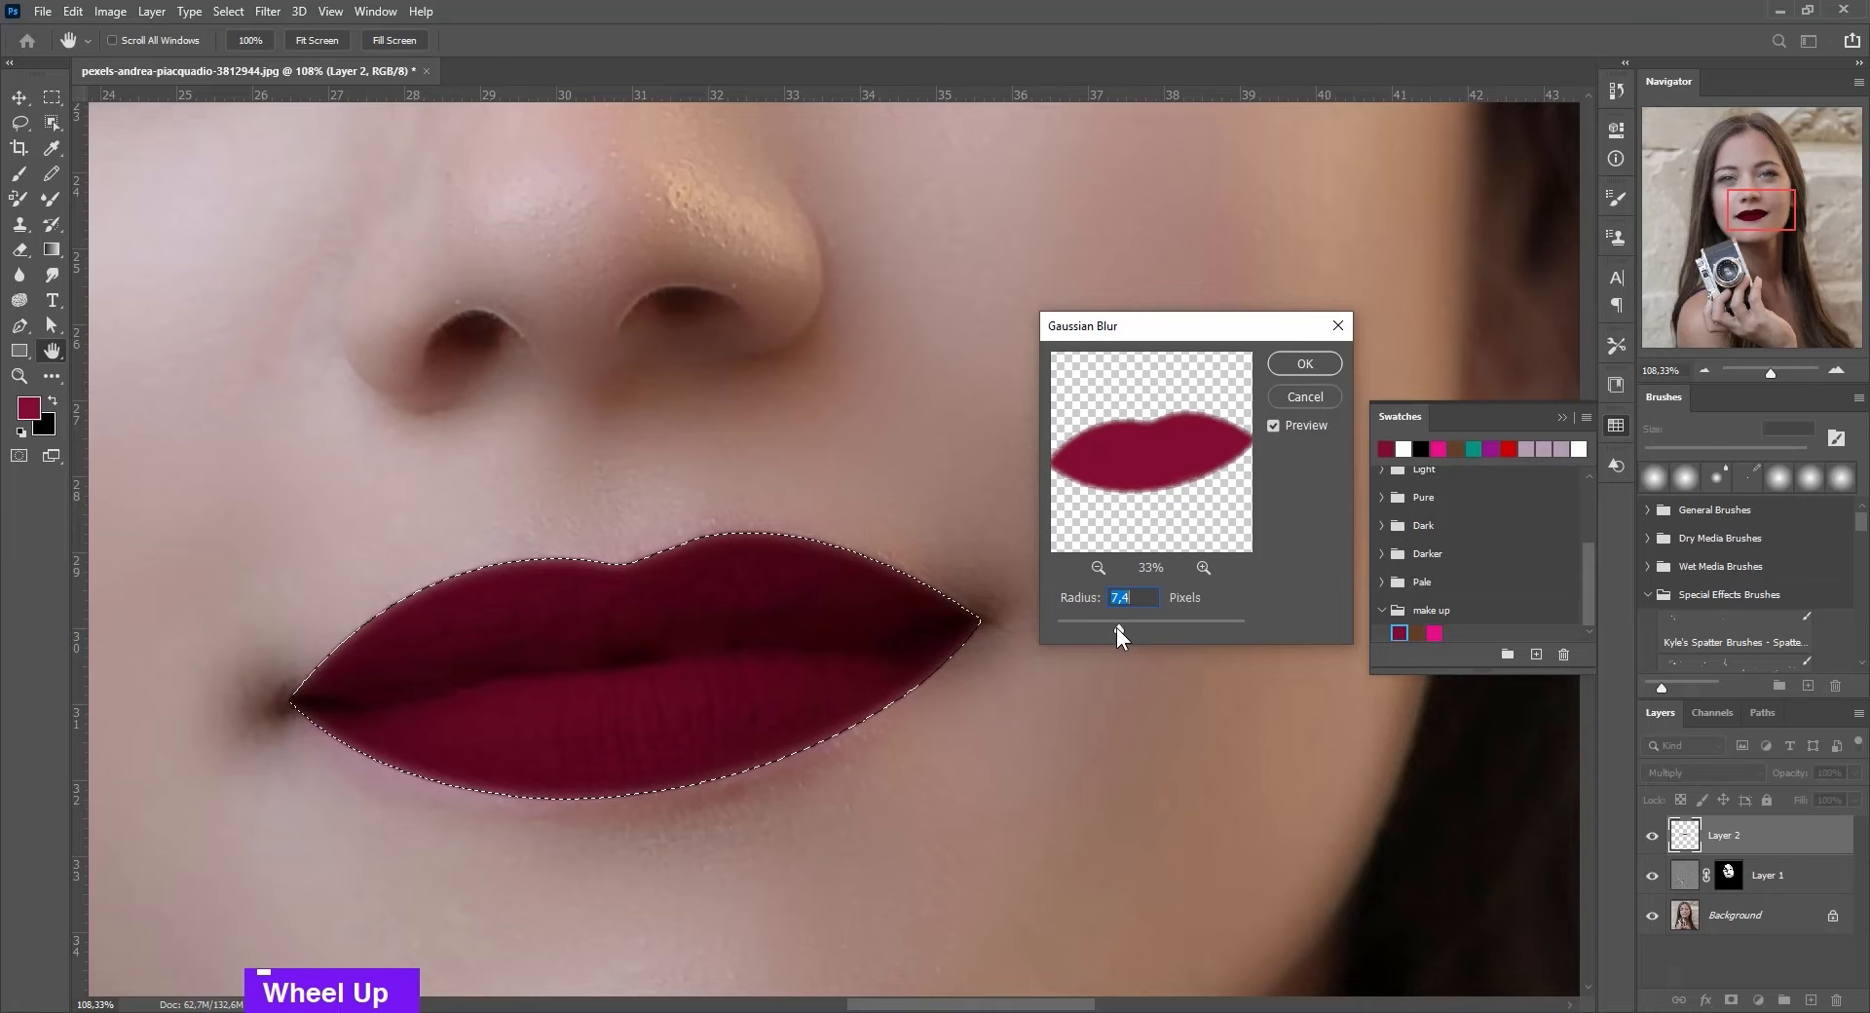
pyautogui.scroll(-3, 1117, 627)
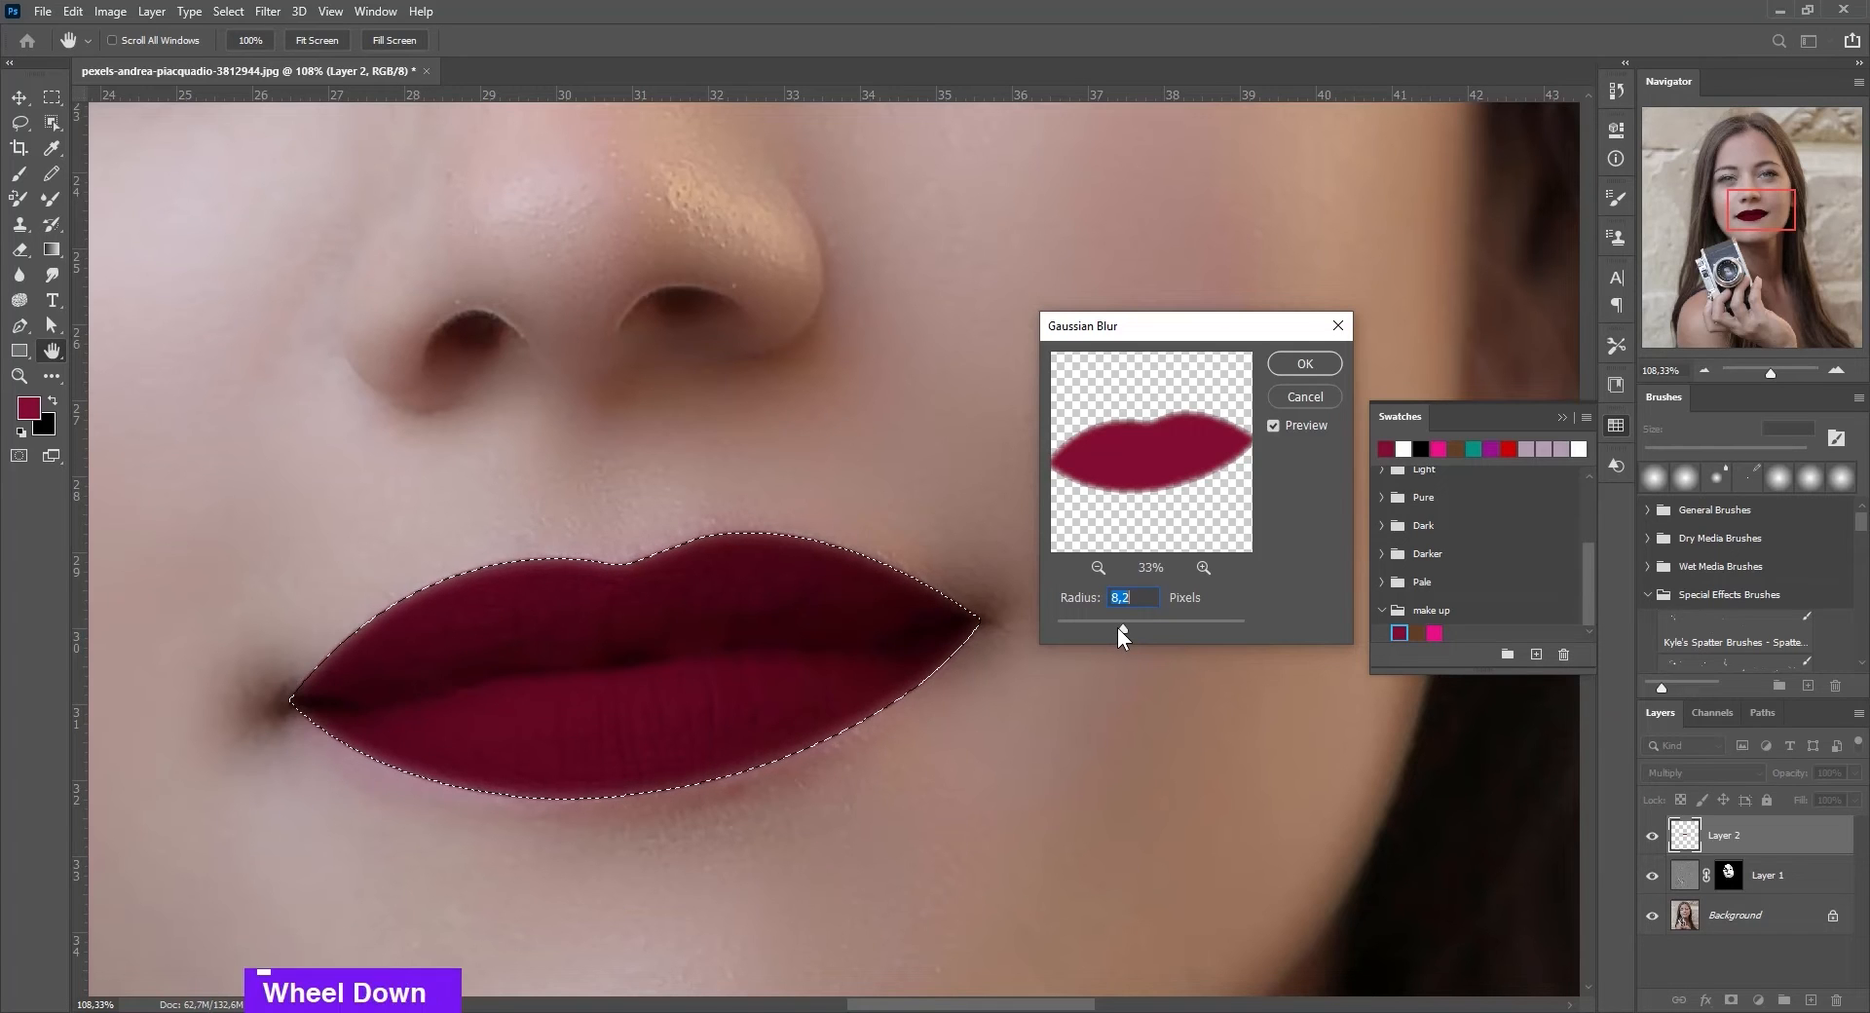
pyautogui.click(1284, 366)
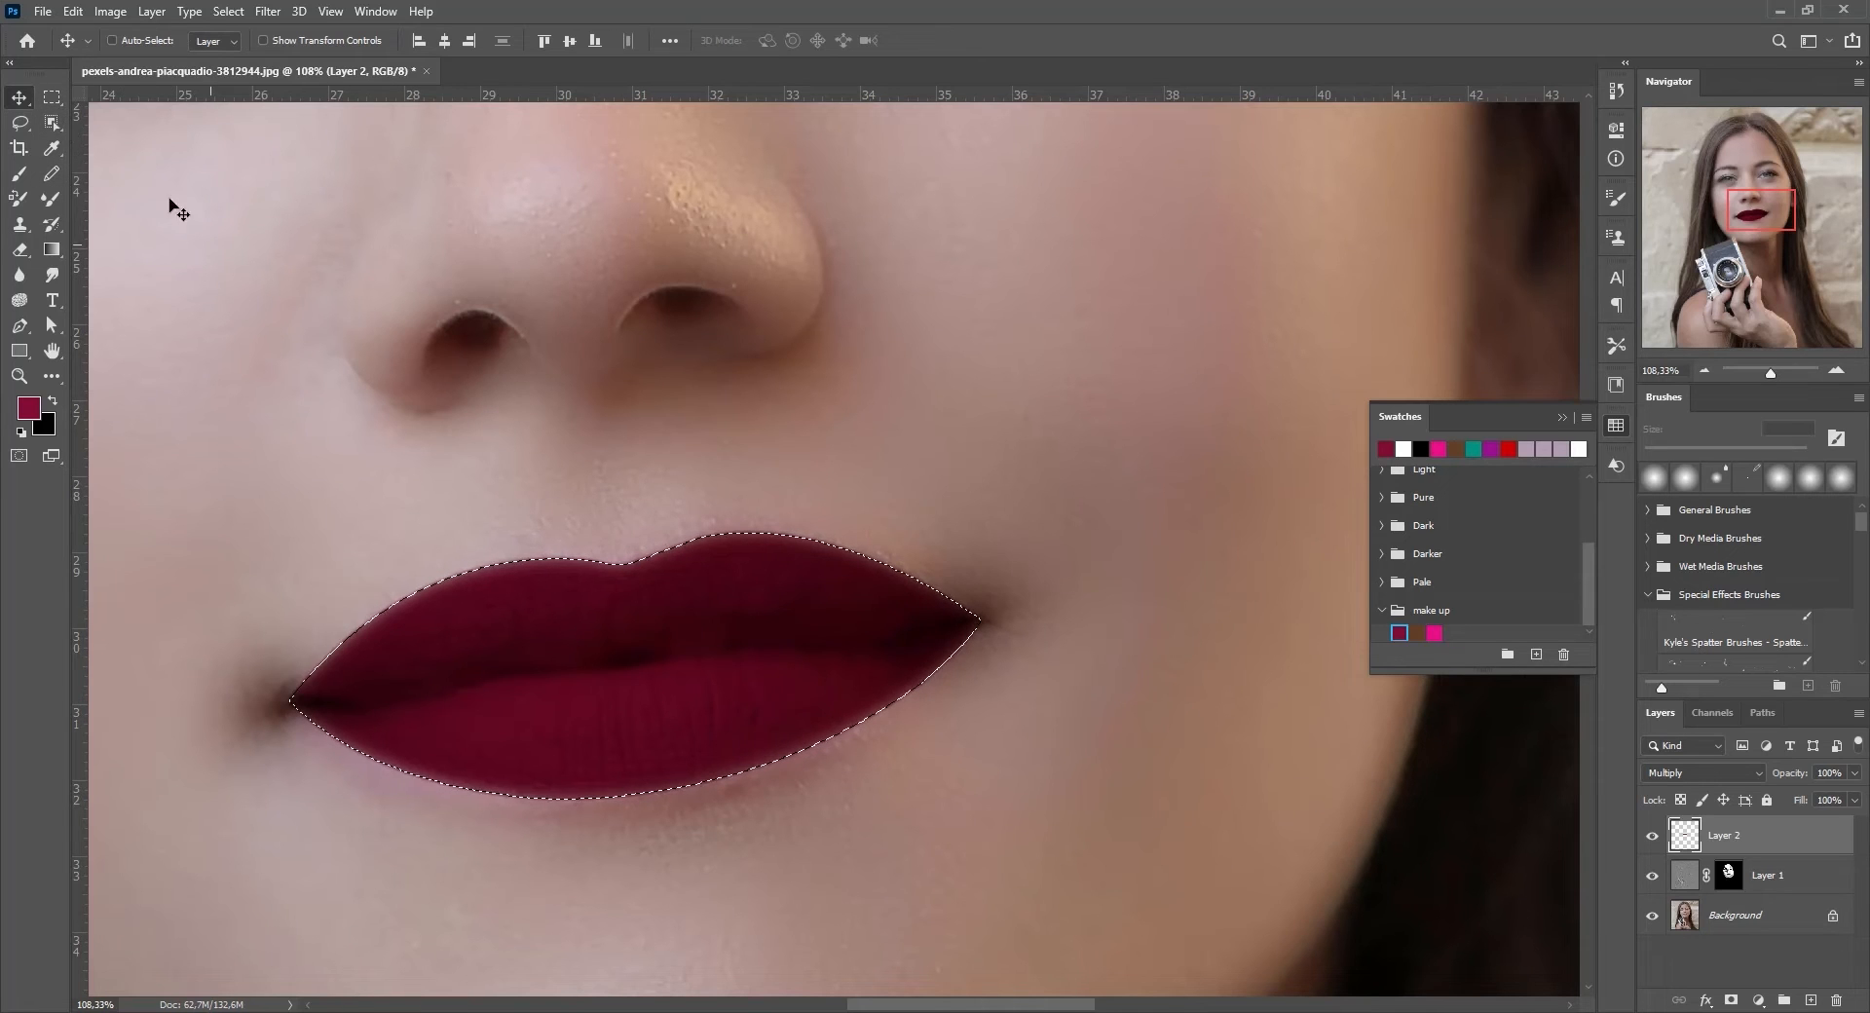
# - Clear the lip selection and inspect the blurred lip colour against the whole face
pyautogui.click(50, 101)
pyautogui.doubleClick(742, 905)
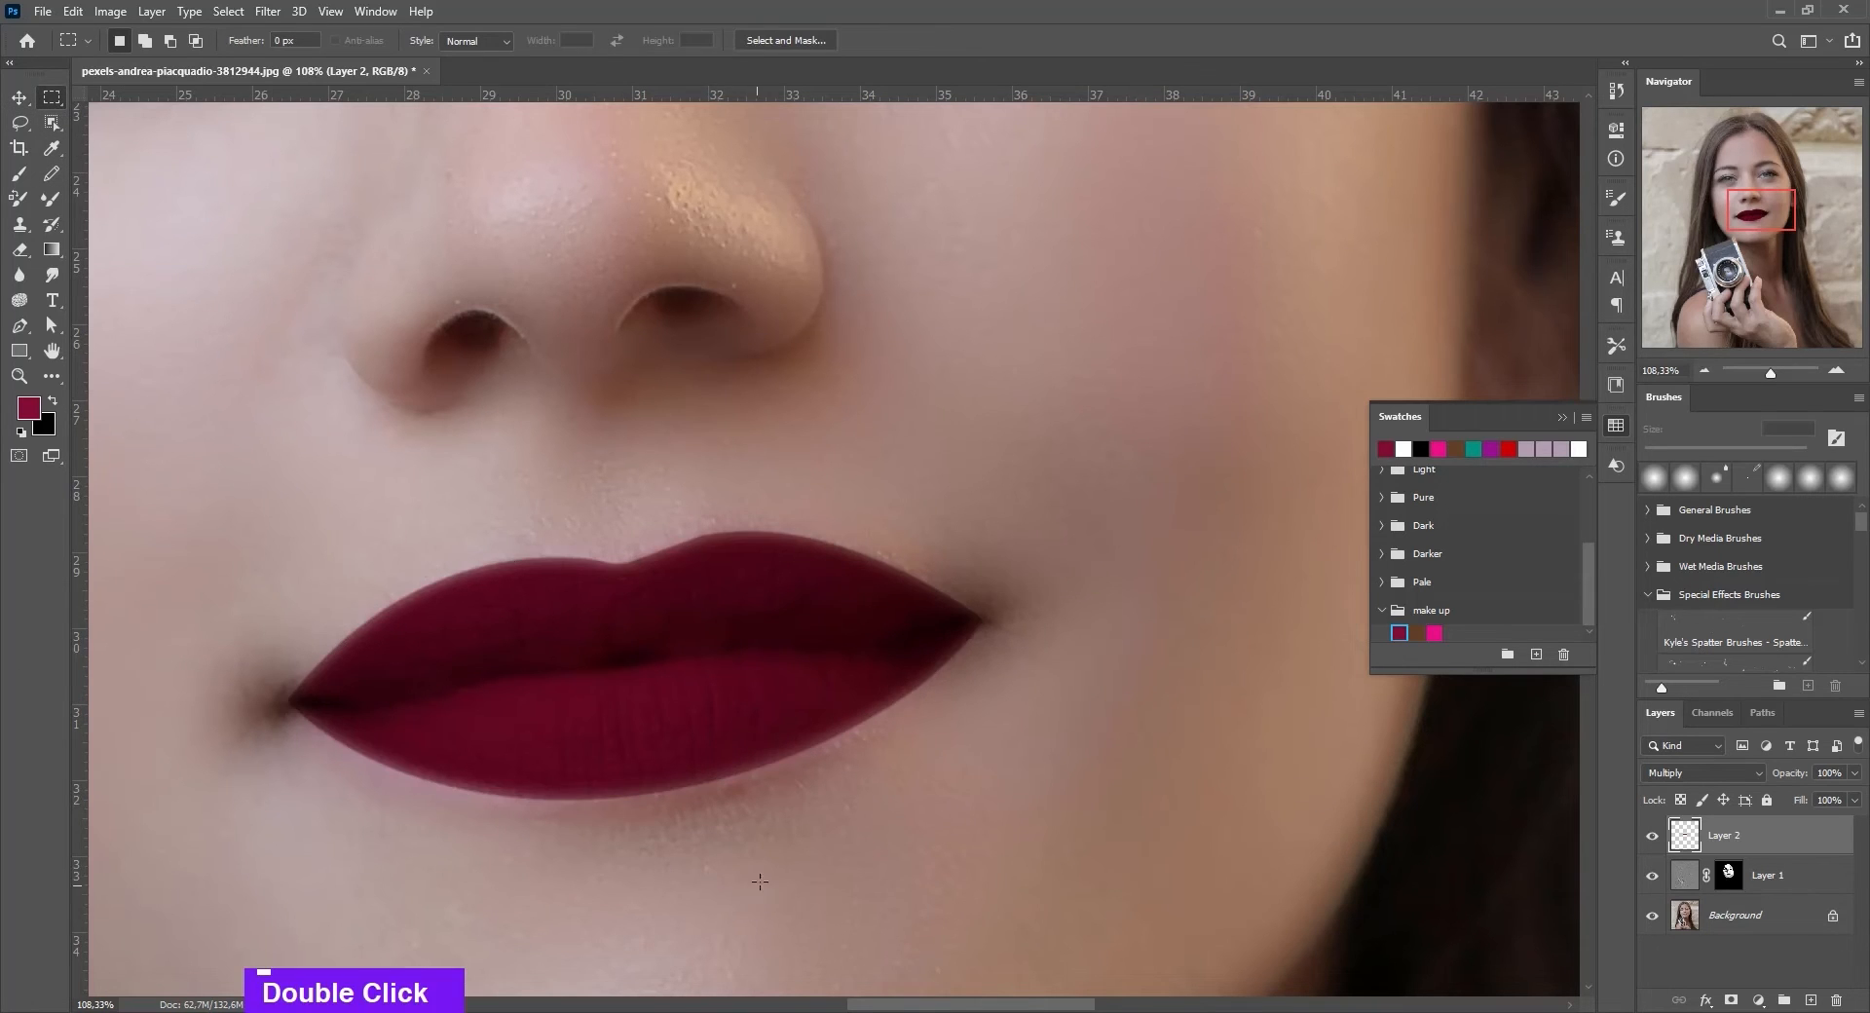
pyautogui.scroll(-5, 760, 881)
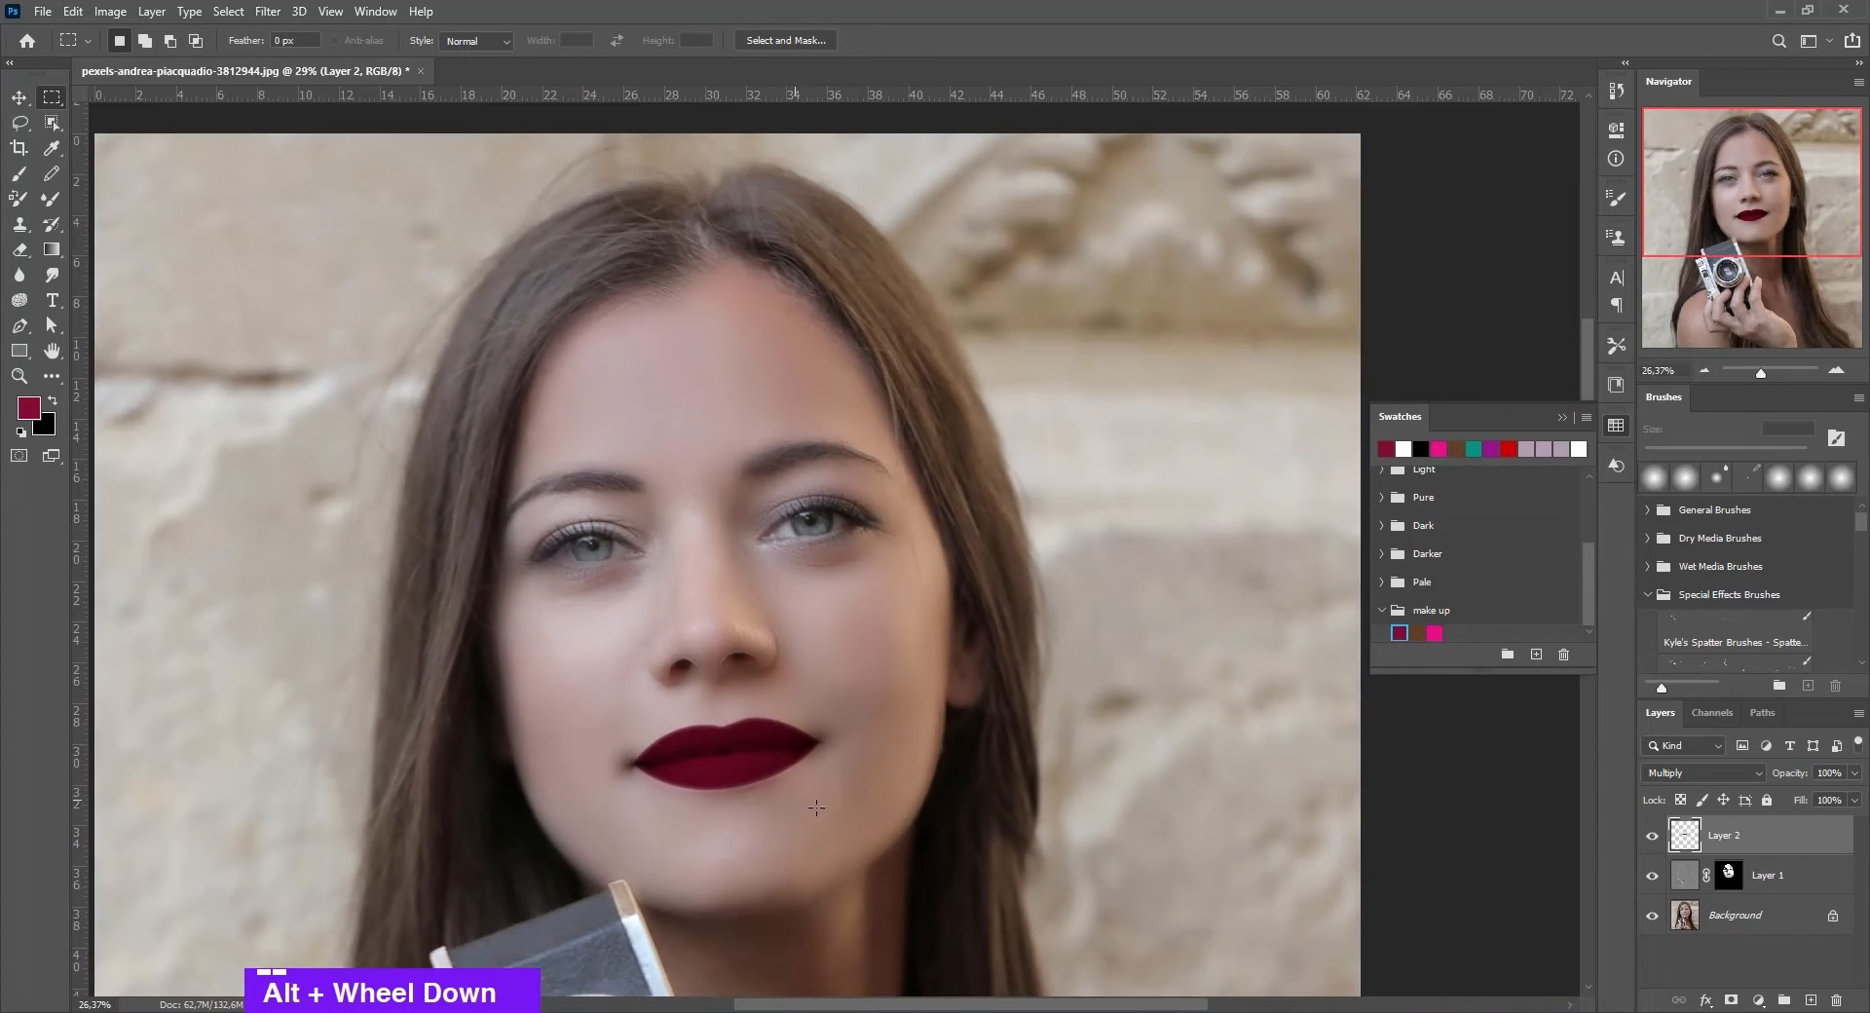
pyautogui.scroll(-2, 816, 808)
pyautogui.scroll(5, 828, 779)
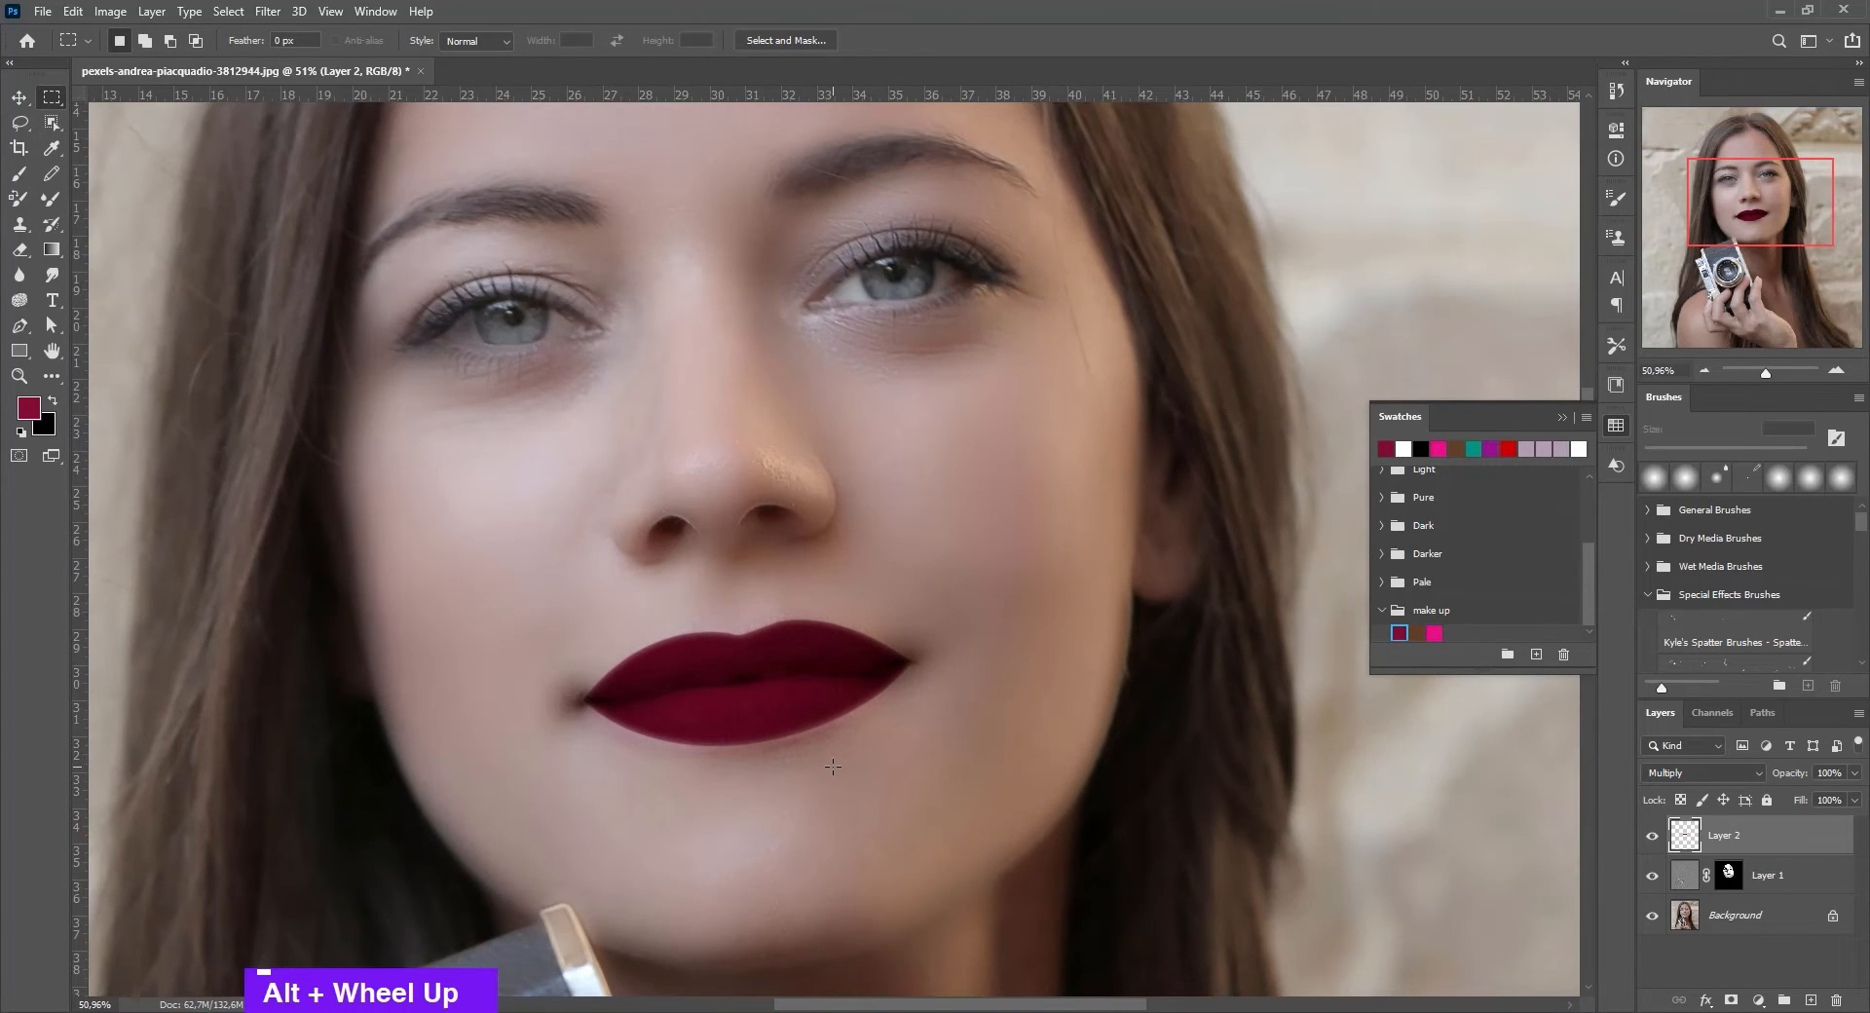
pyautogui.scroll(-3, 833, 767)
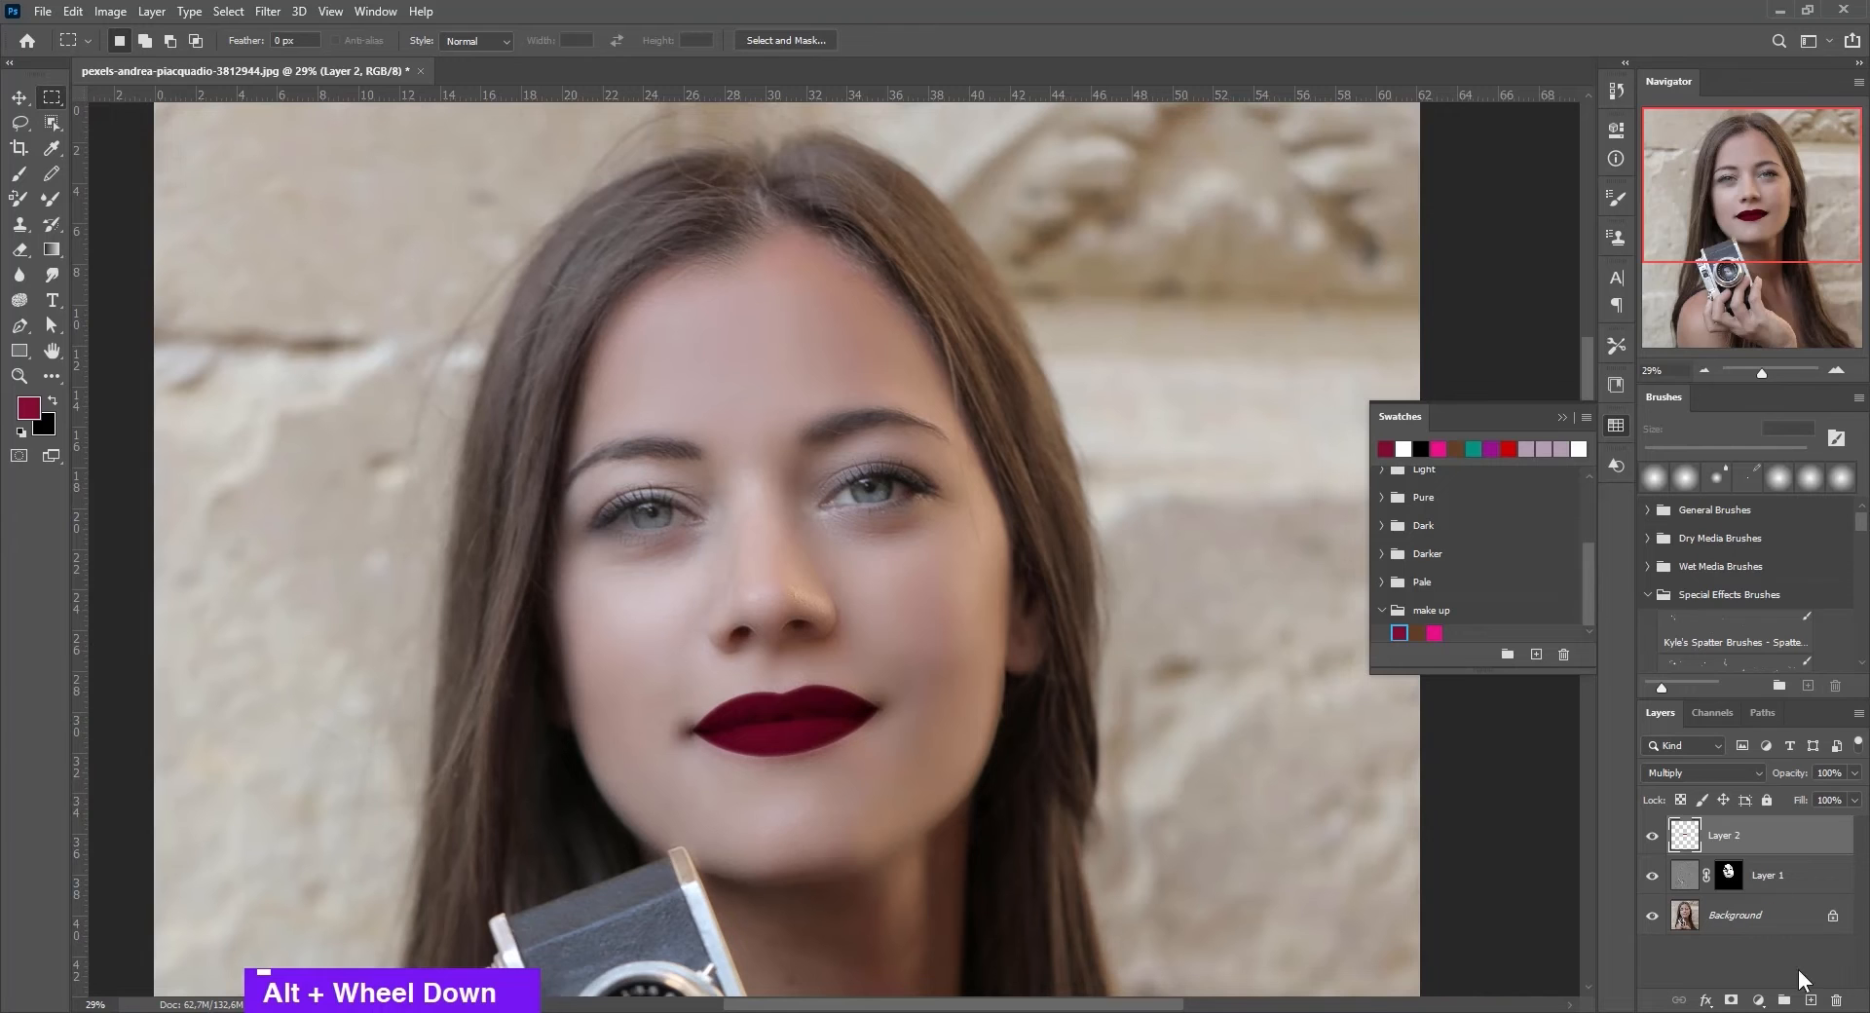
# - Add a new layer above Layer 2 and rename Layer 2, which holds the lip colour, as dudak
pyautogui.click(1809, 1000)
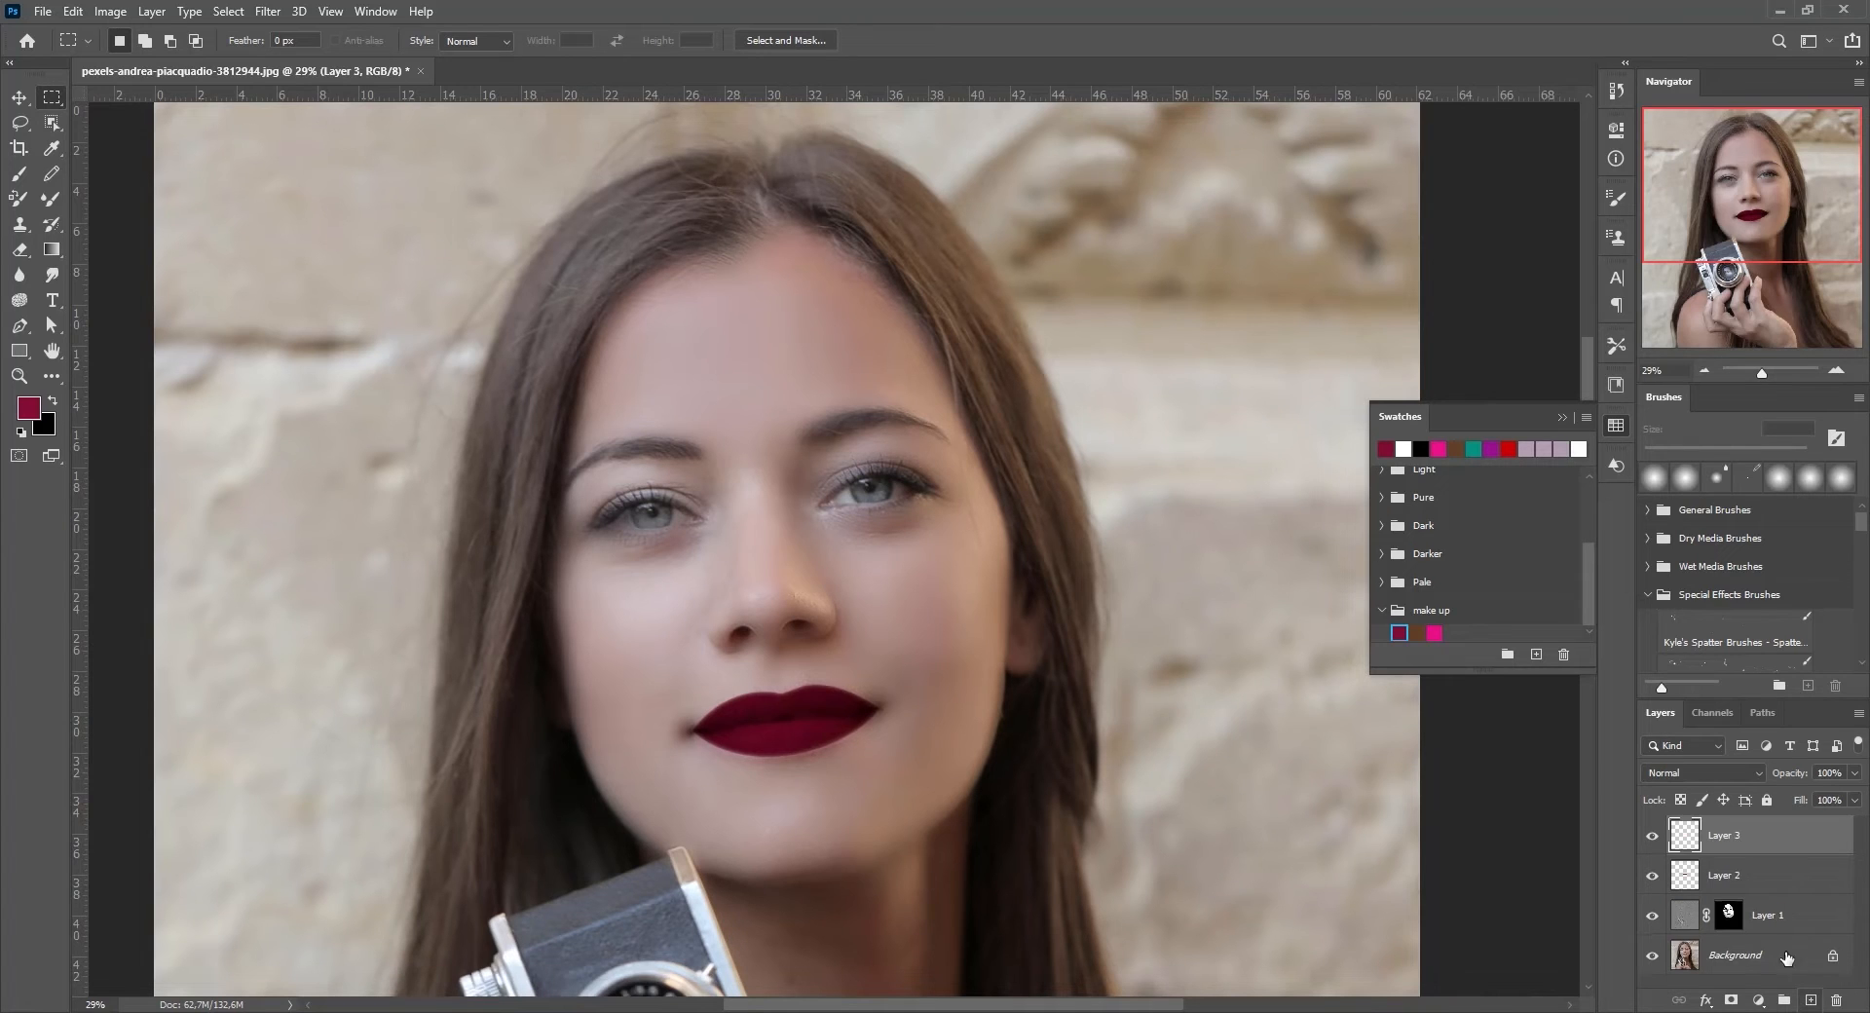
pyautogui.click(1722, 879)
pyautogui.doubleClick(1722, 878)
pyautogui.write('d')
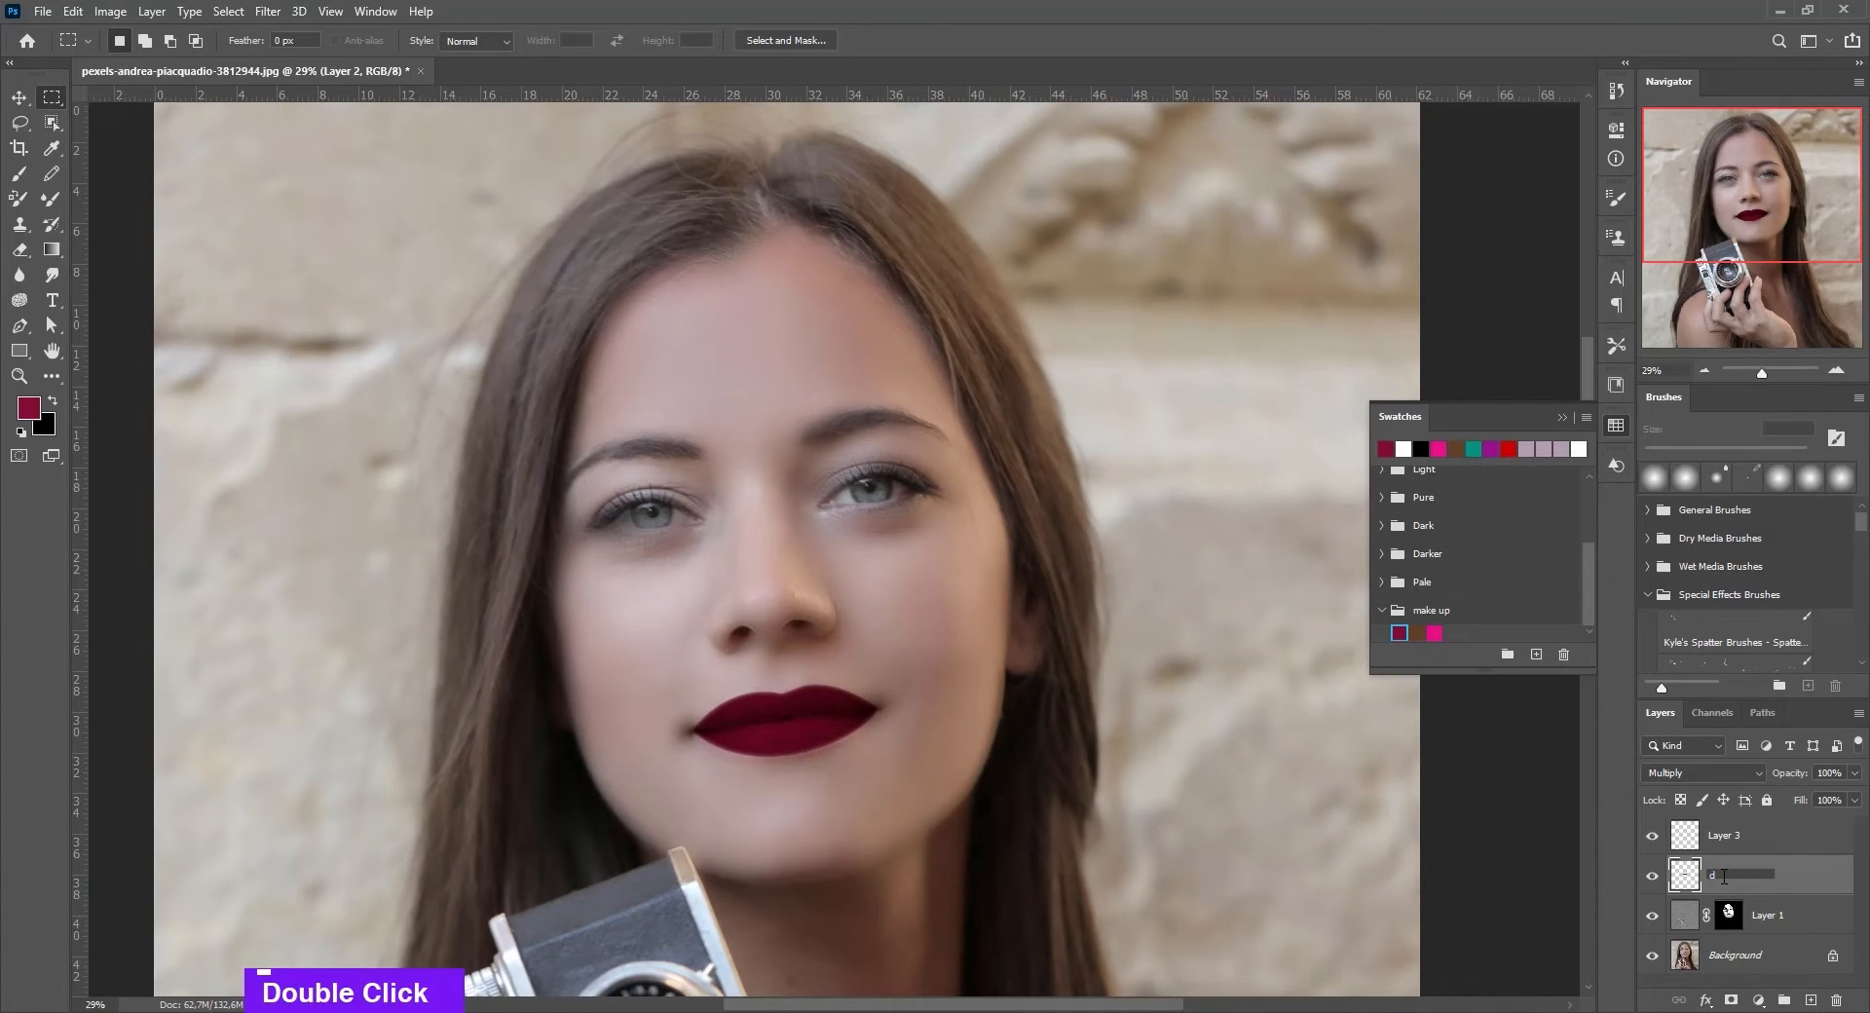
pyautogui.write('udak')
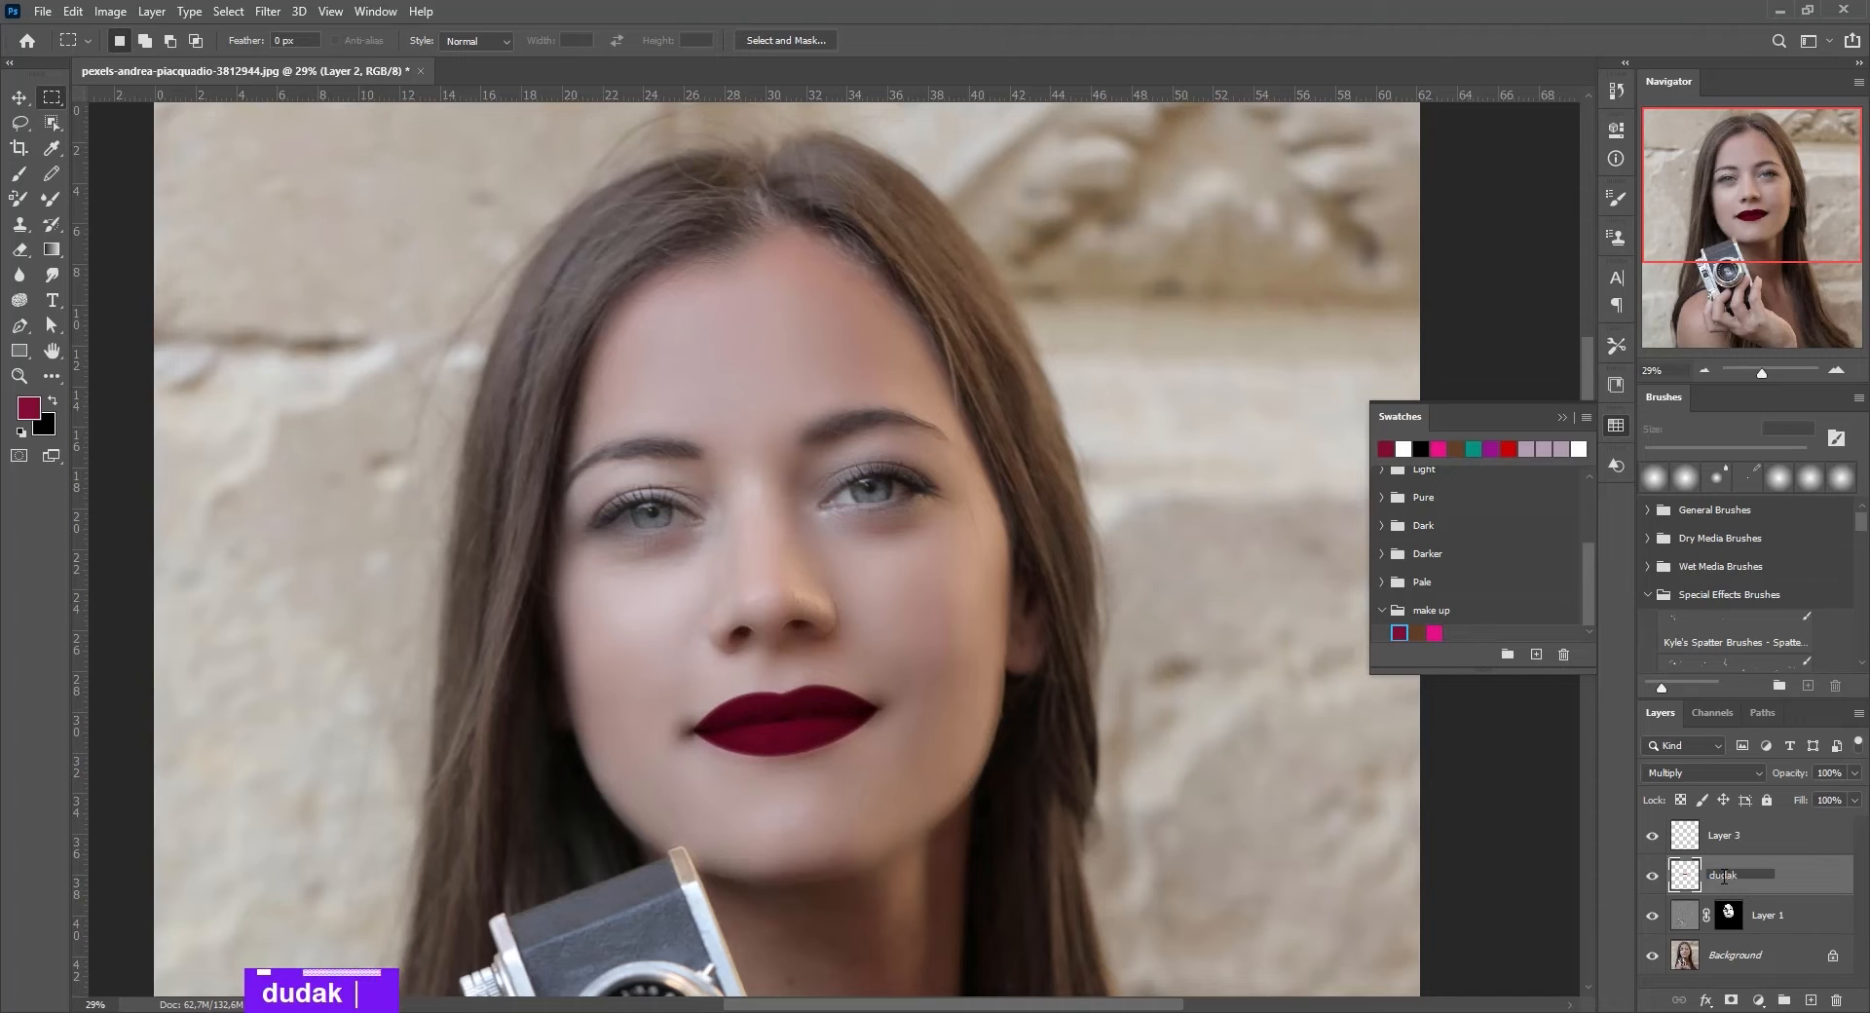
pyautogui.press('Return')
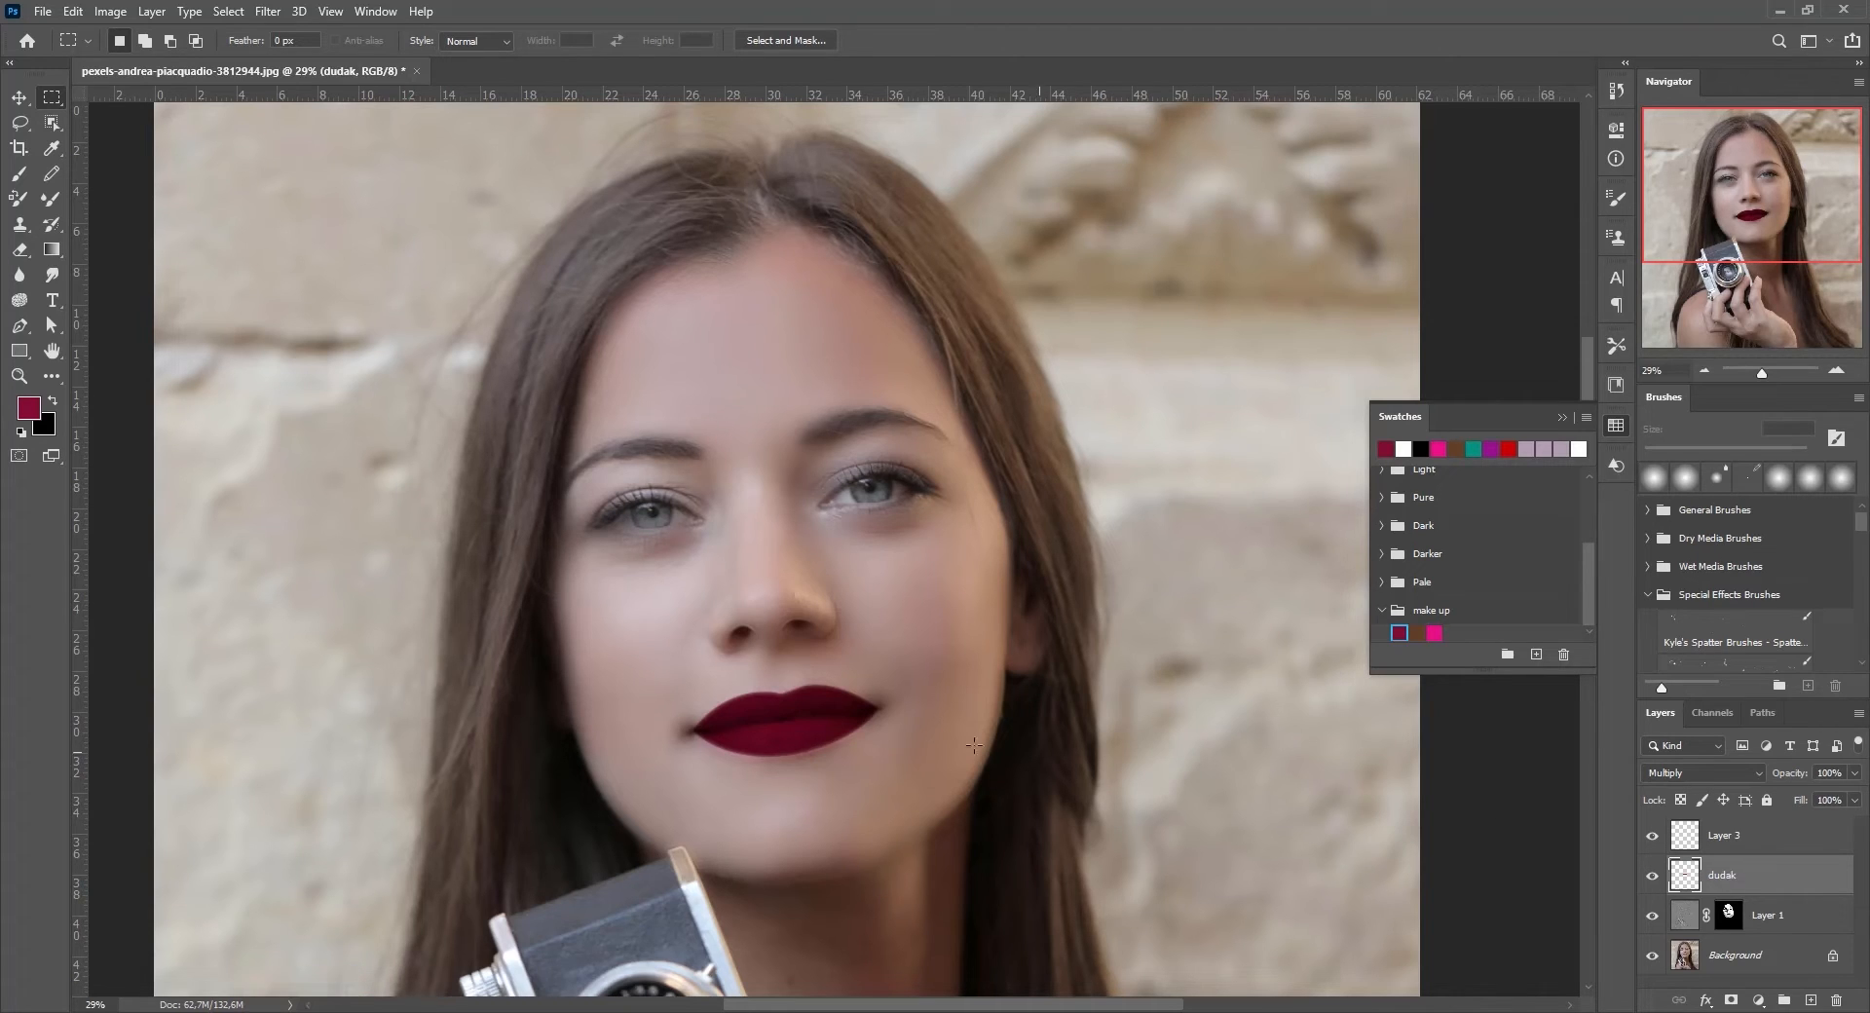
# - Rename the new empty top layer as yanak
pyautogui.doubleClick(1731, 836)
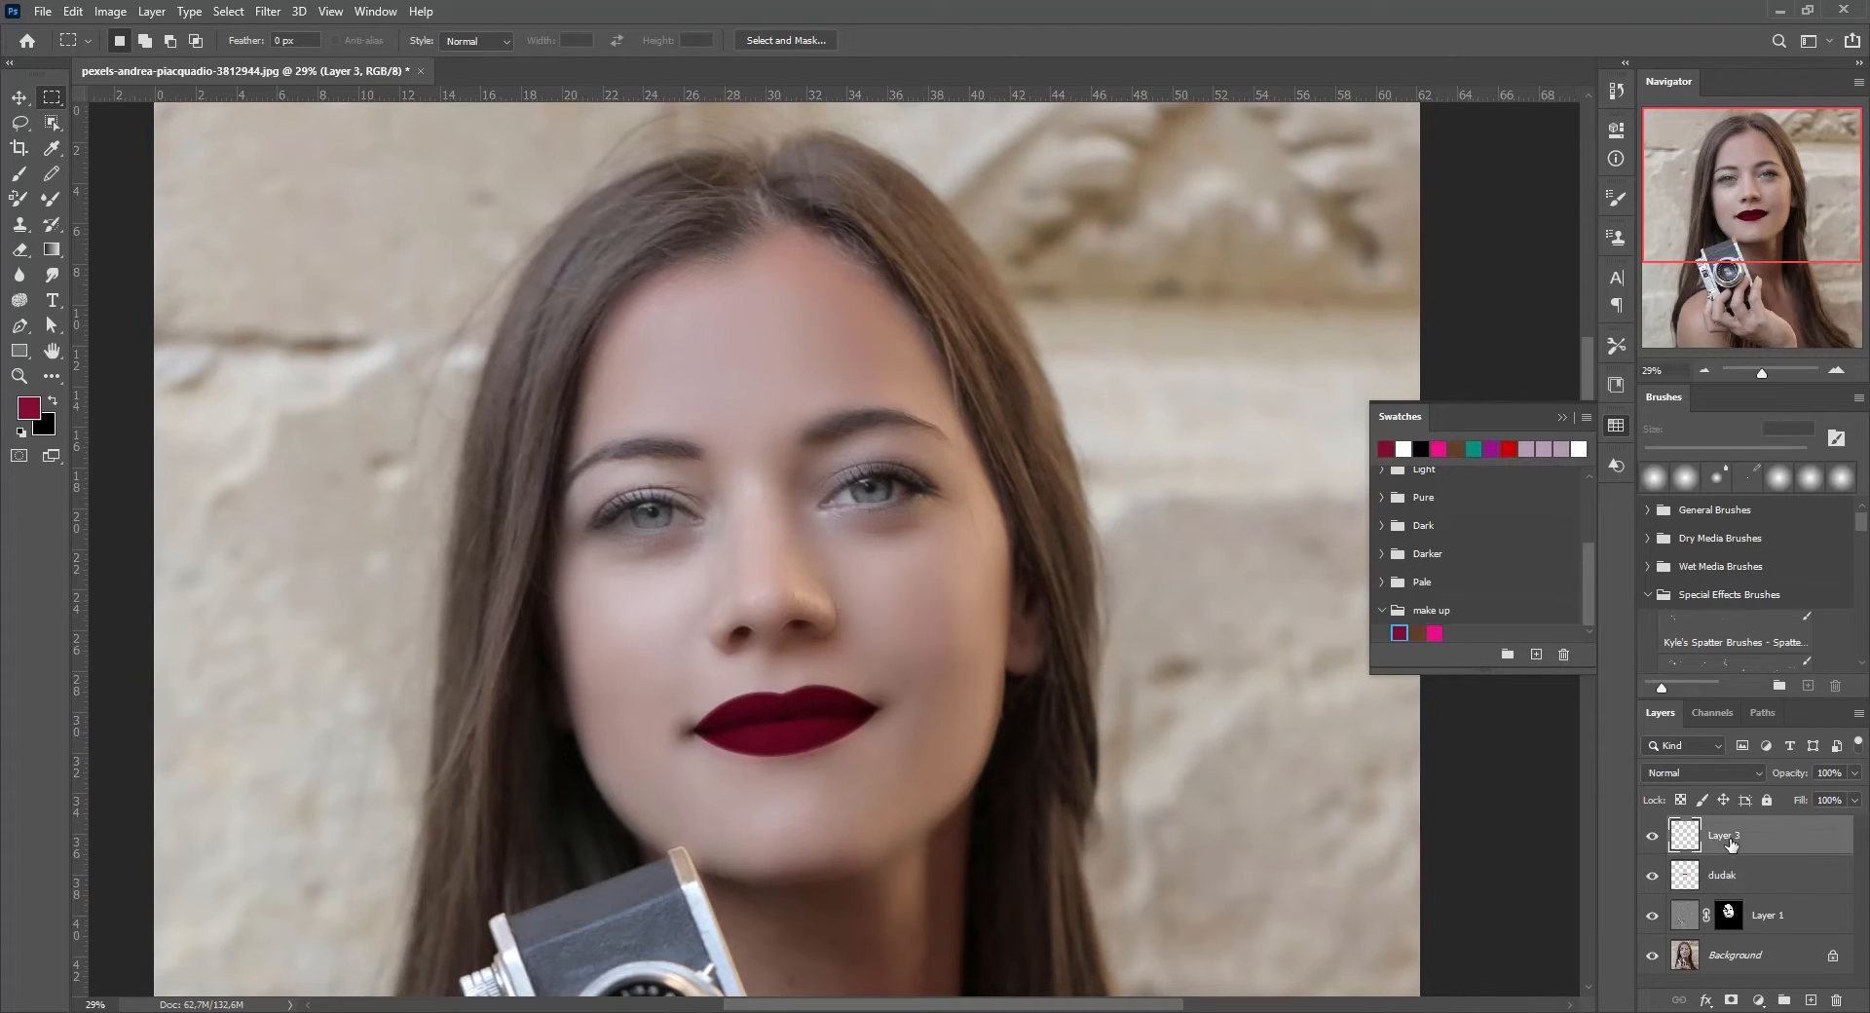
pyautogui.write('yana')
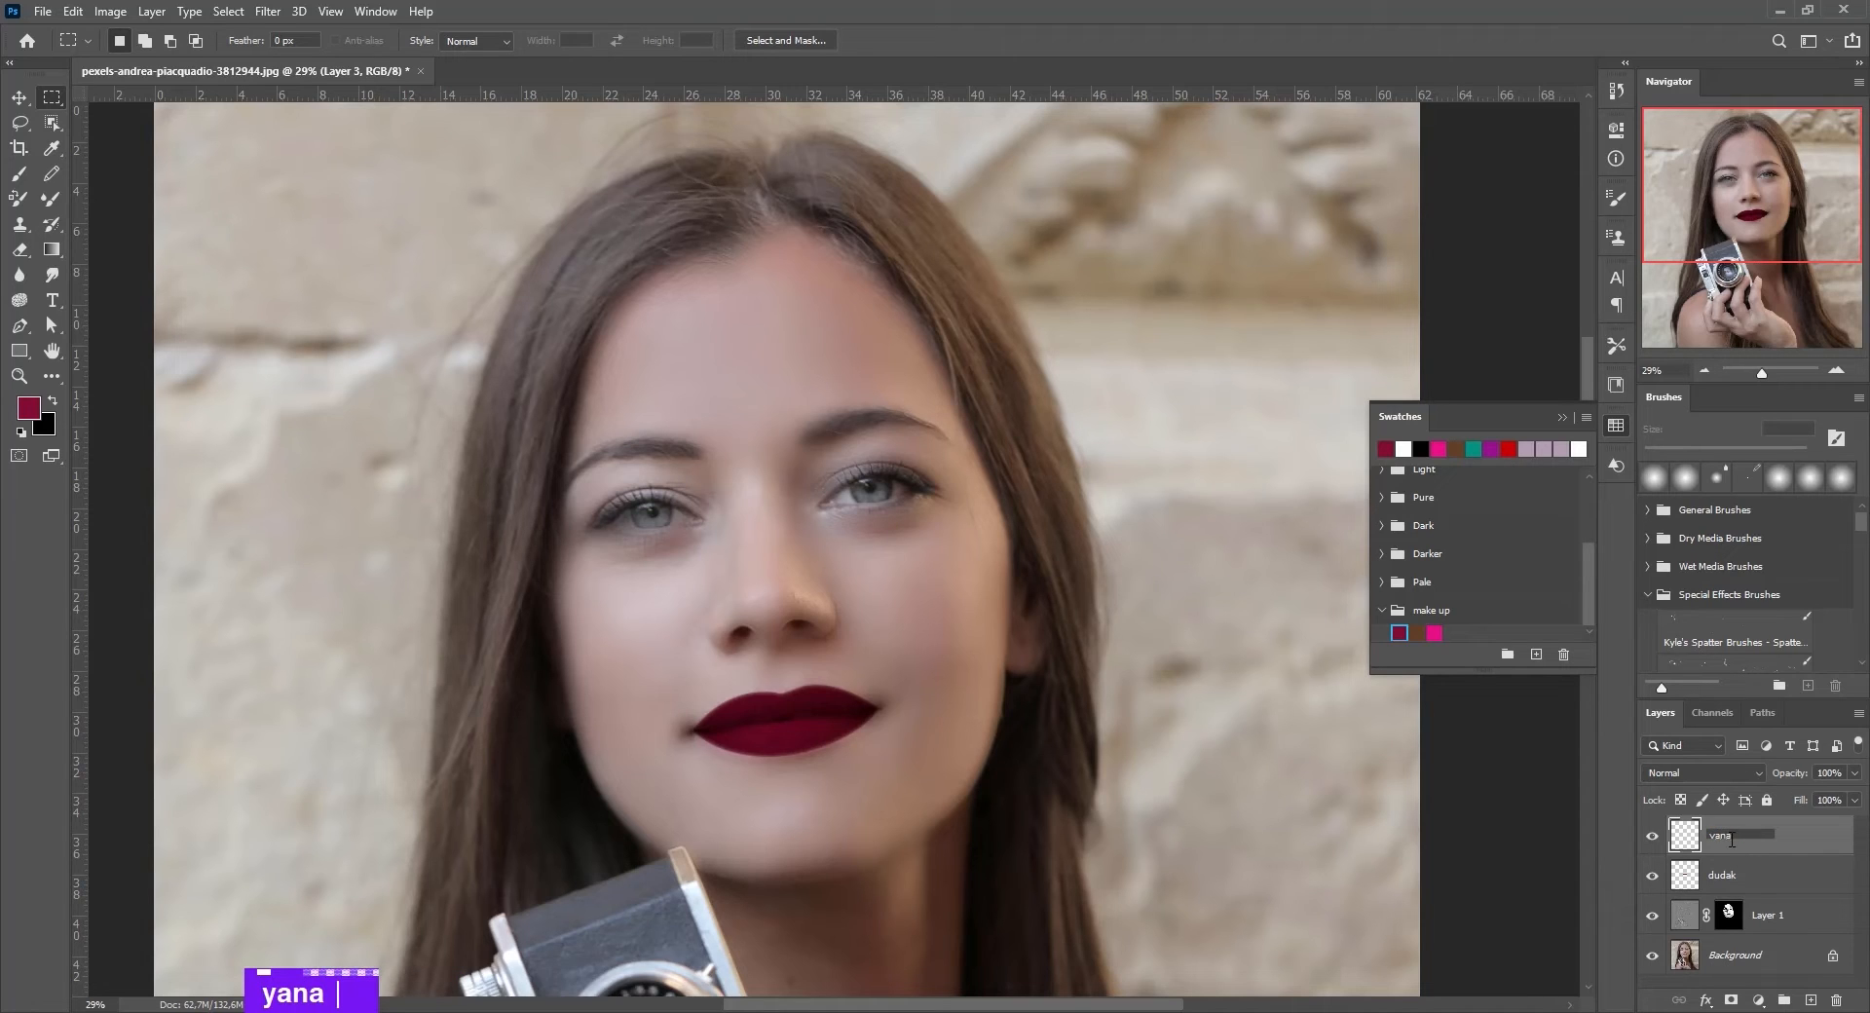
pyautogui.write('k')
pyautogui.press('Return')
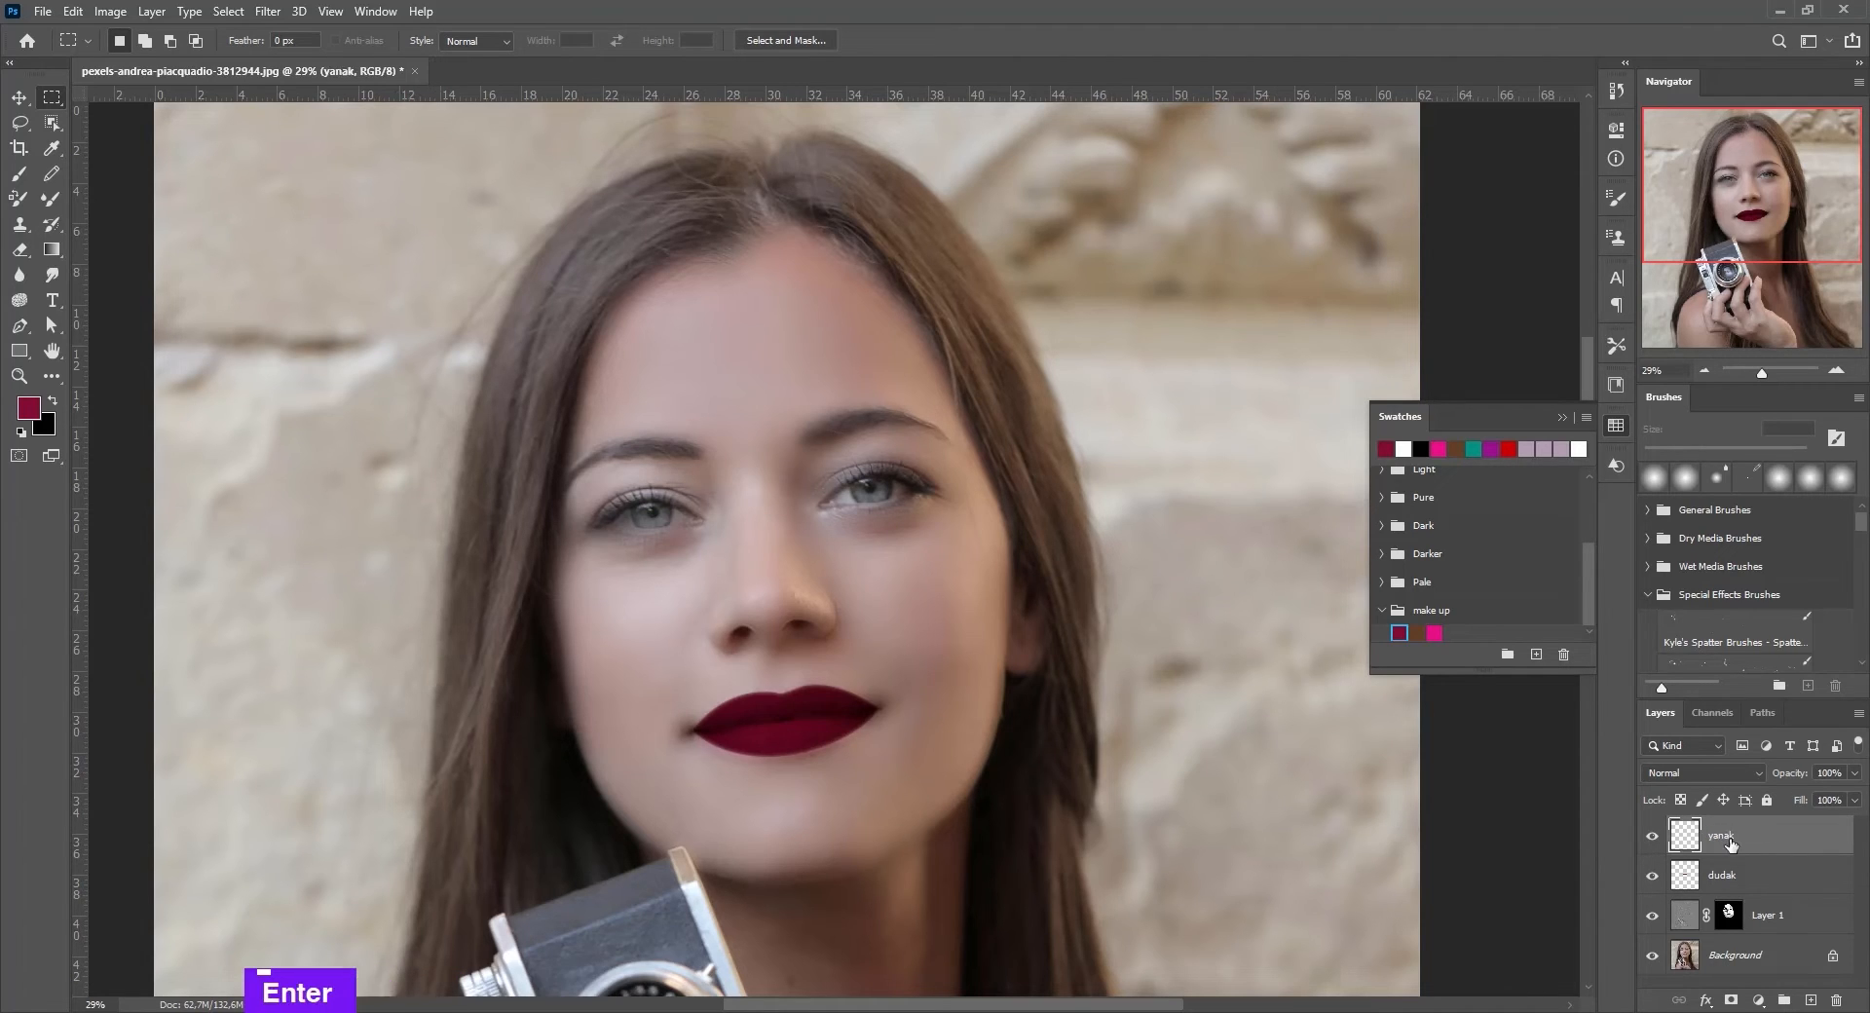
# - Draw a closed oval Pen path over the cheek on the image's right side, from below the eye to lip-corner height
pyautogui.scroll(1, 735, 527)
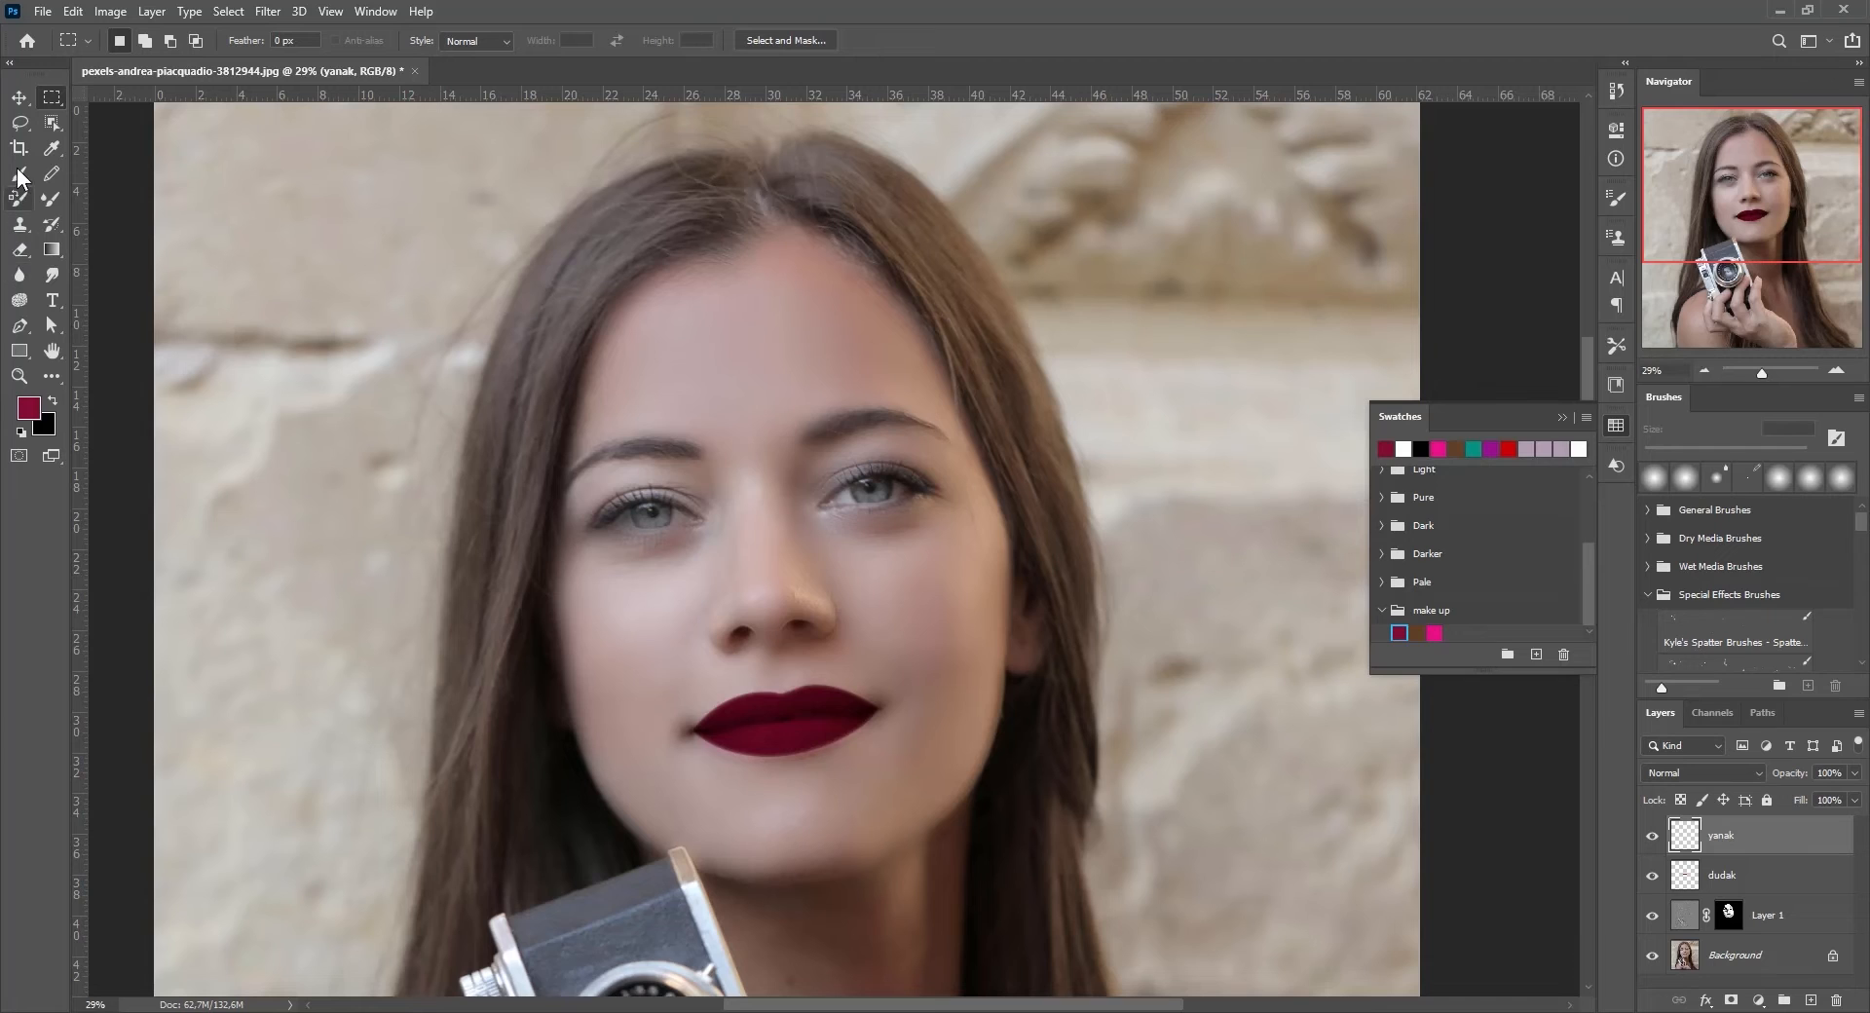
pyautogui.click(24, 252)
pyautogui.click(21, 323)
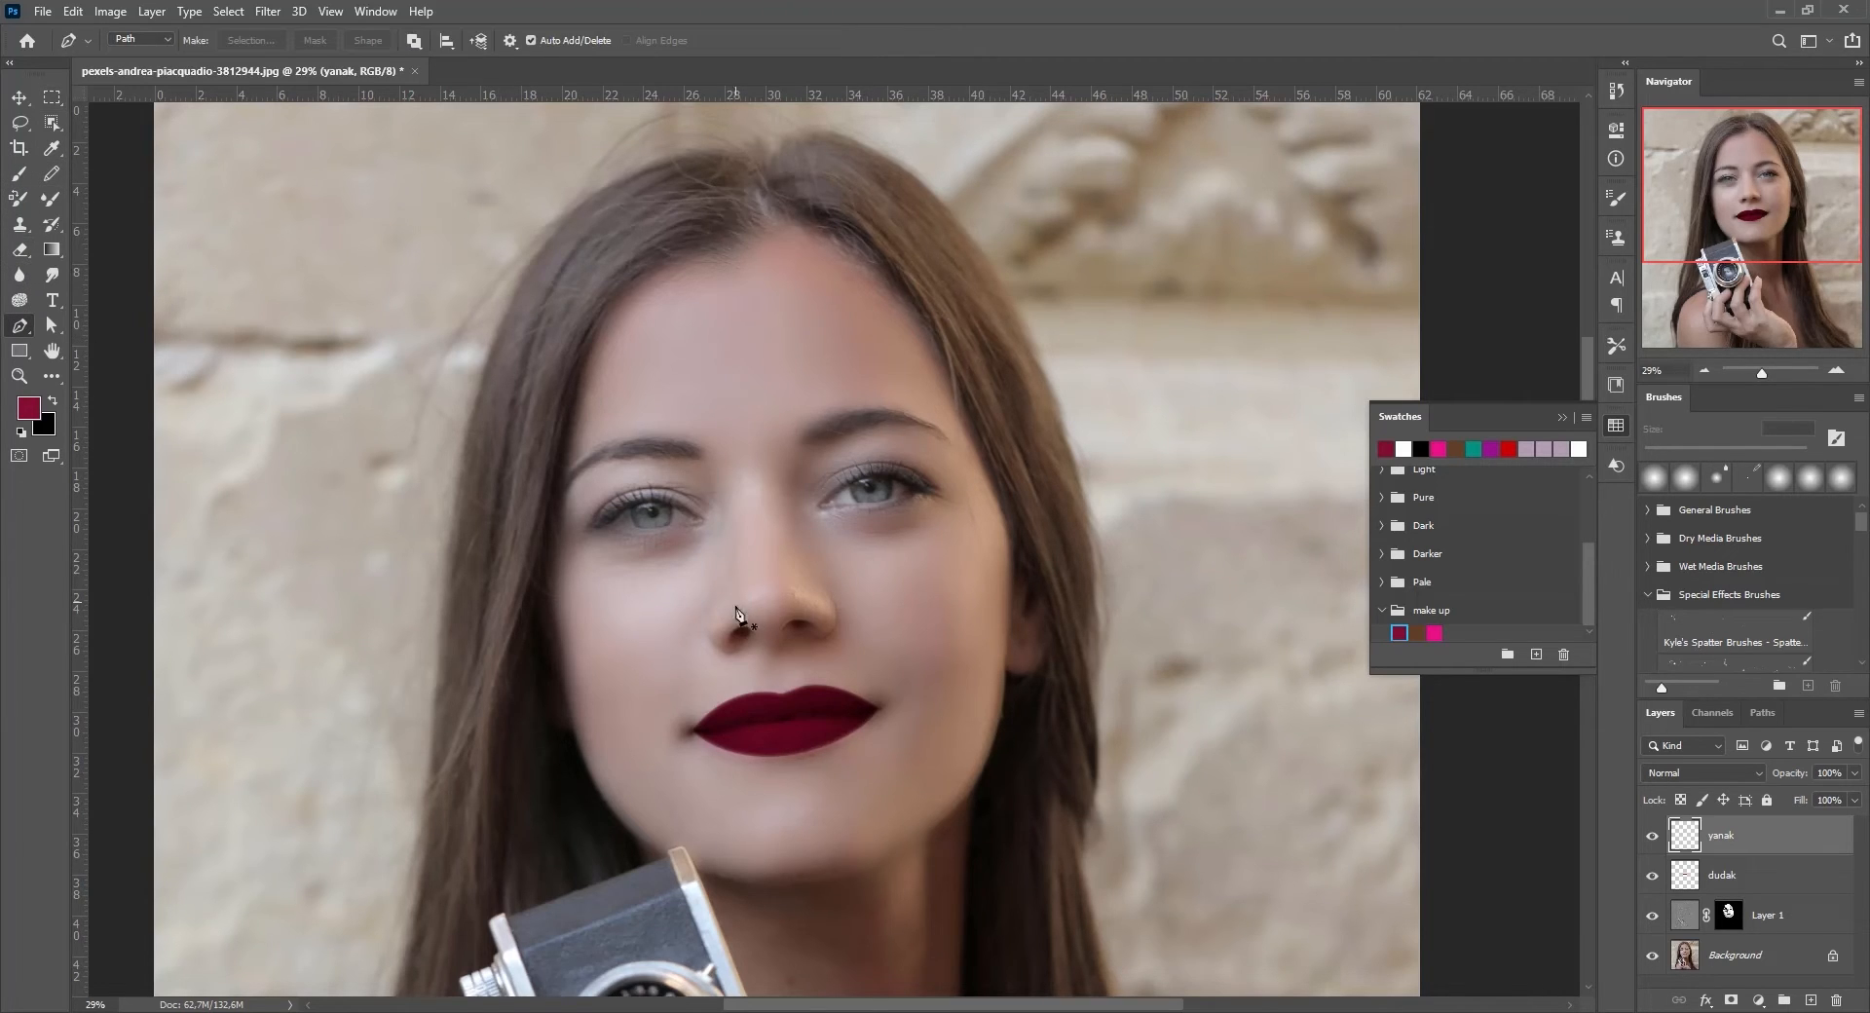
pyautogui.scroll(4, 901, 620)
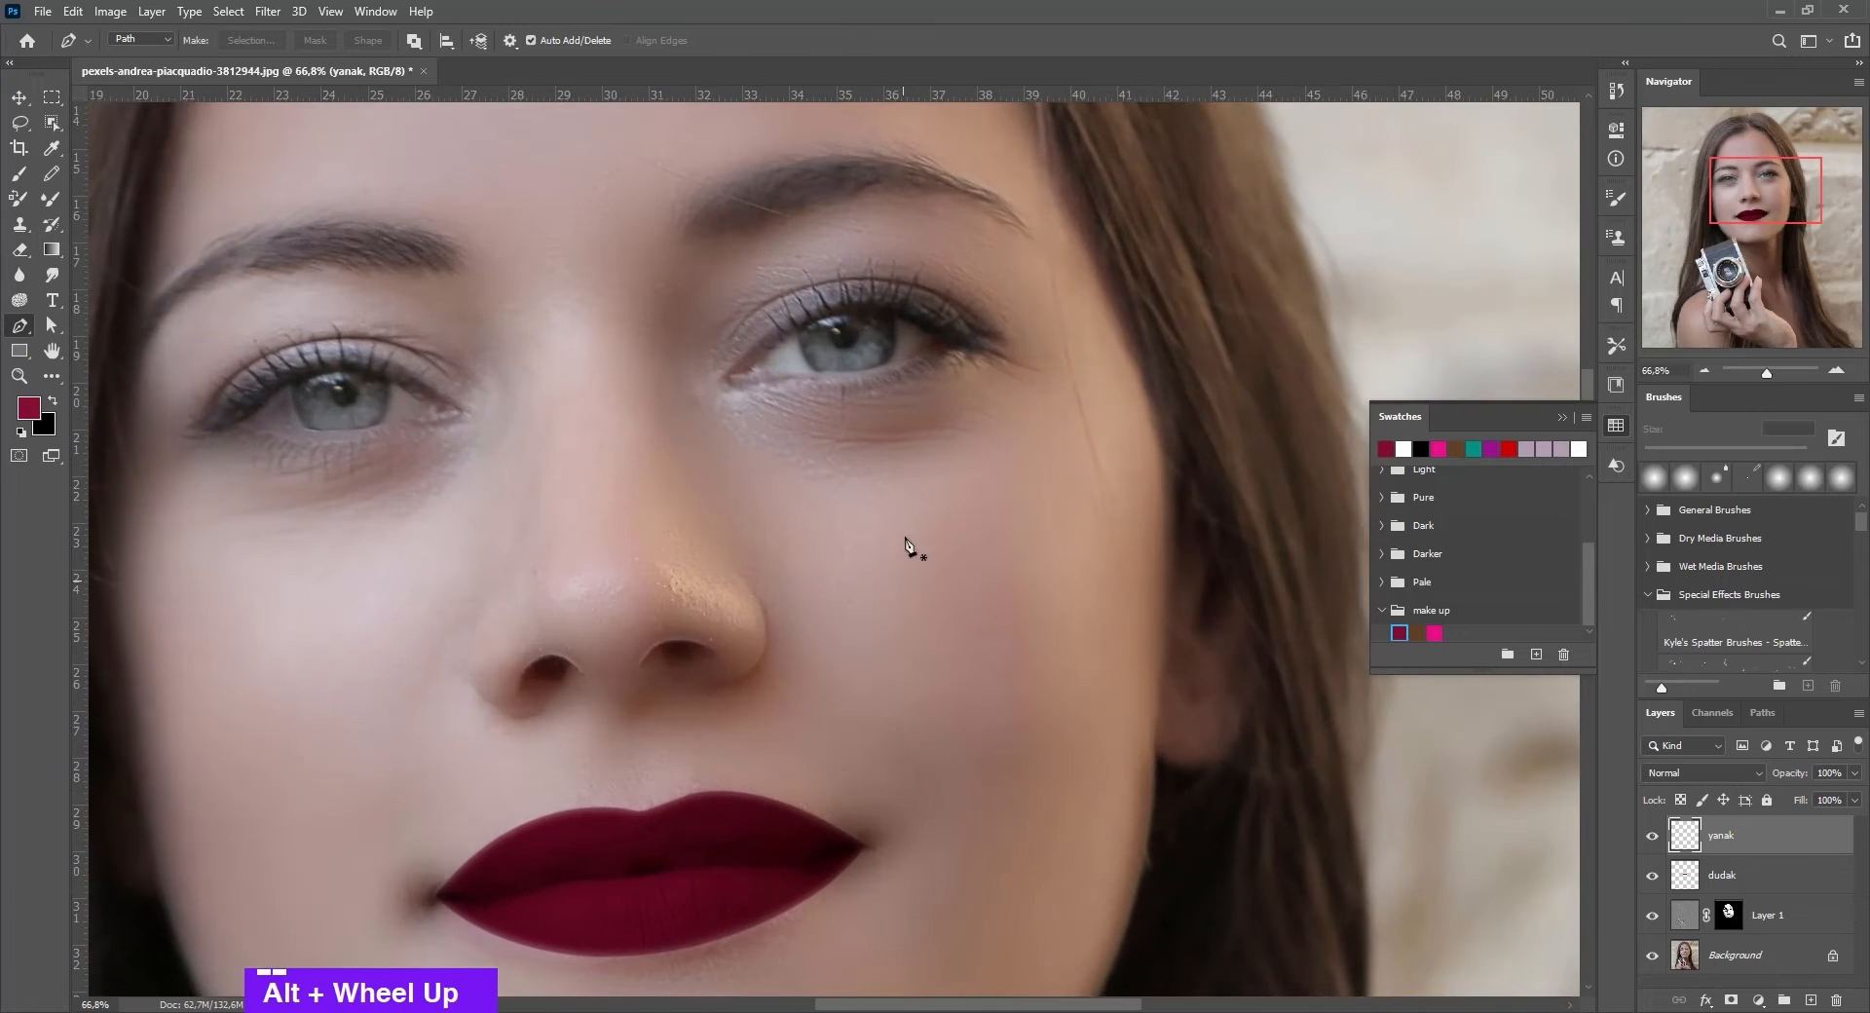
pyautogui.click(955, 472)
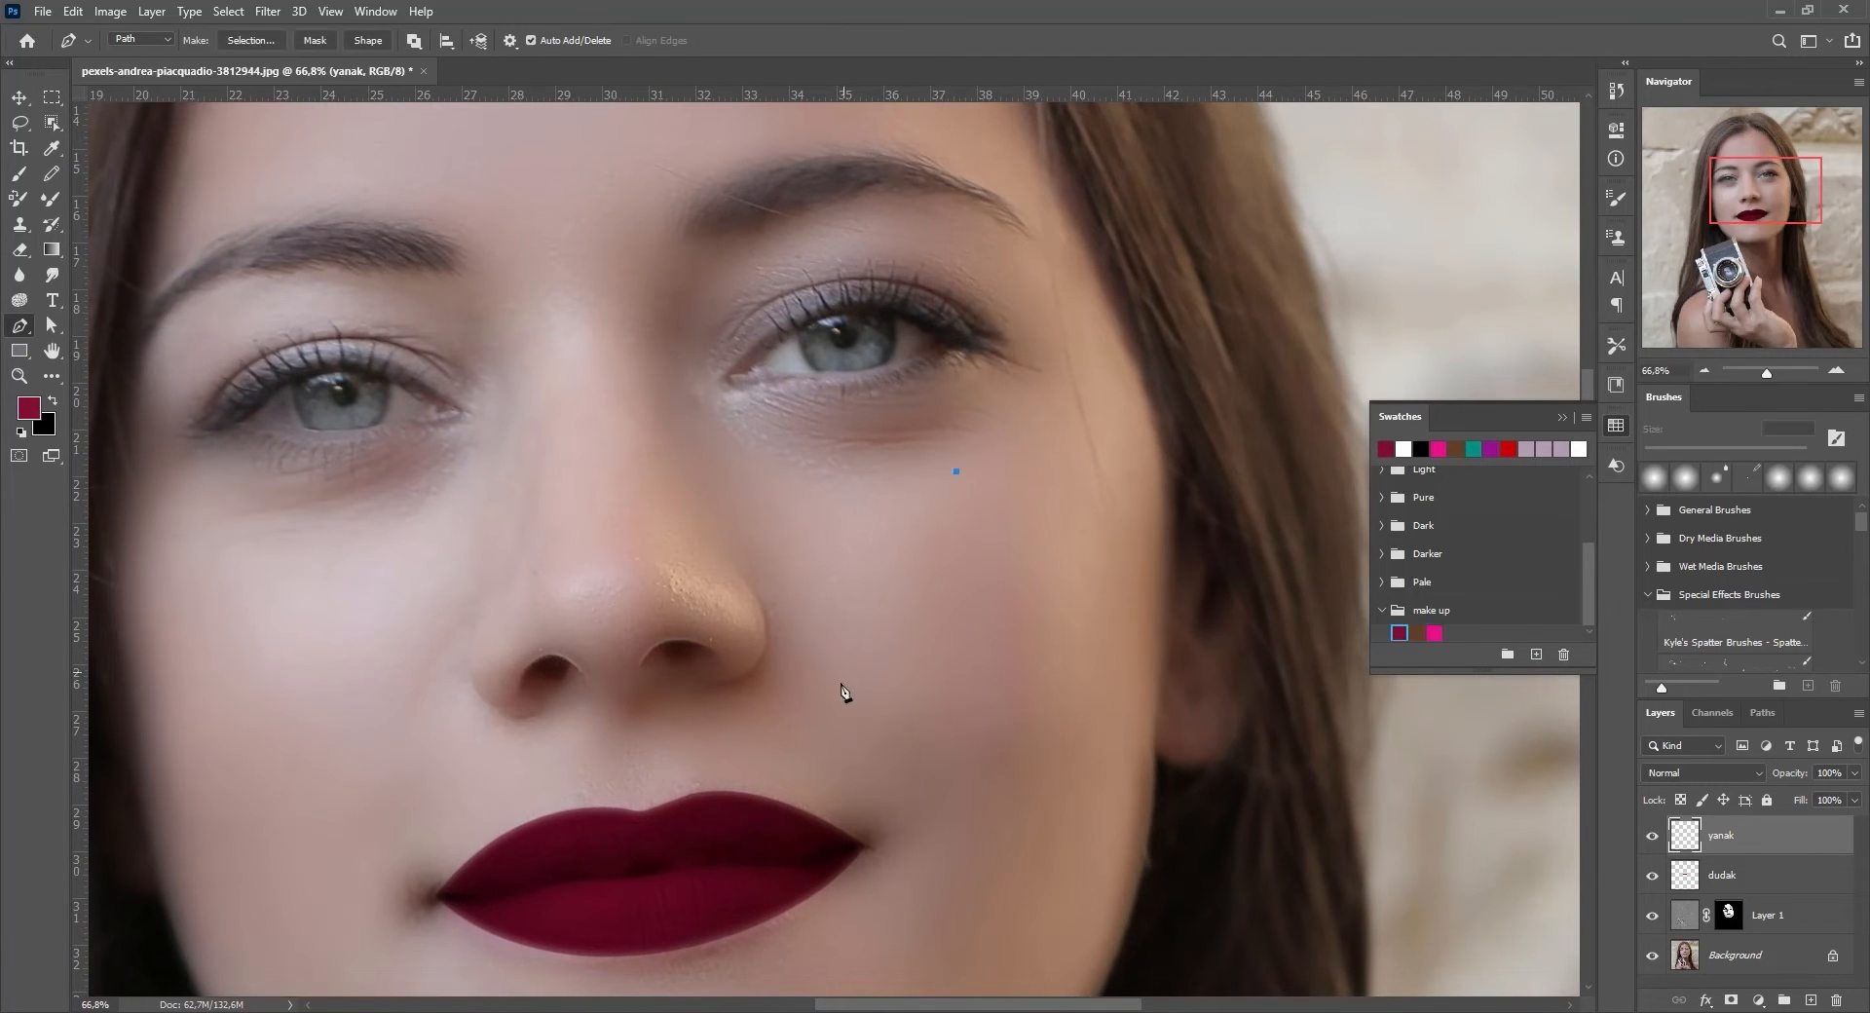
pyautogui.moveTo(907, 761); pyautogui.dragTo(1068, 928)
pyautogui.keyDown('alt'); pyautogui.click(907, 764); pyautogui.keyUp('alt')
pyautogui.press('alt')
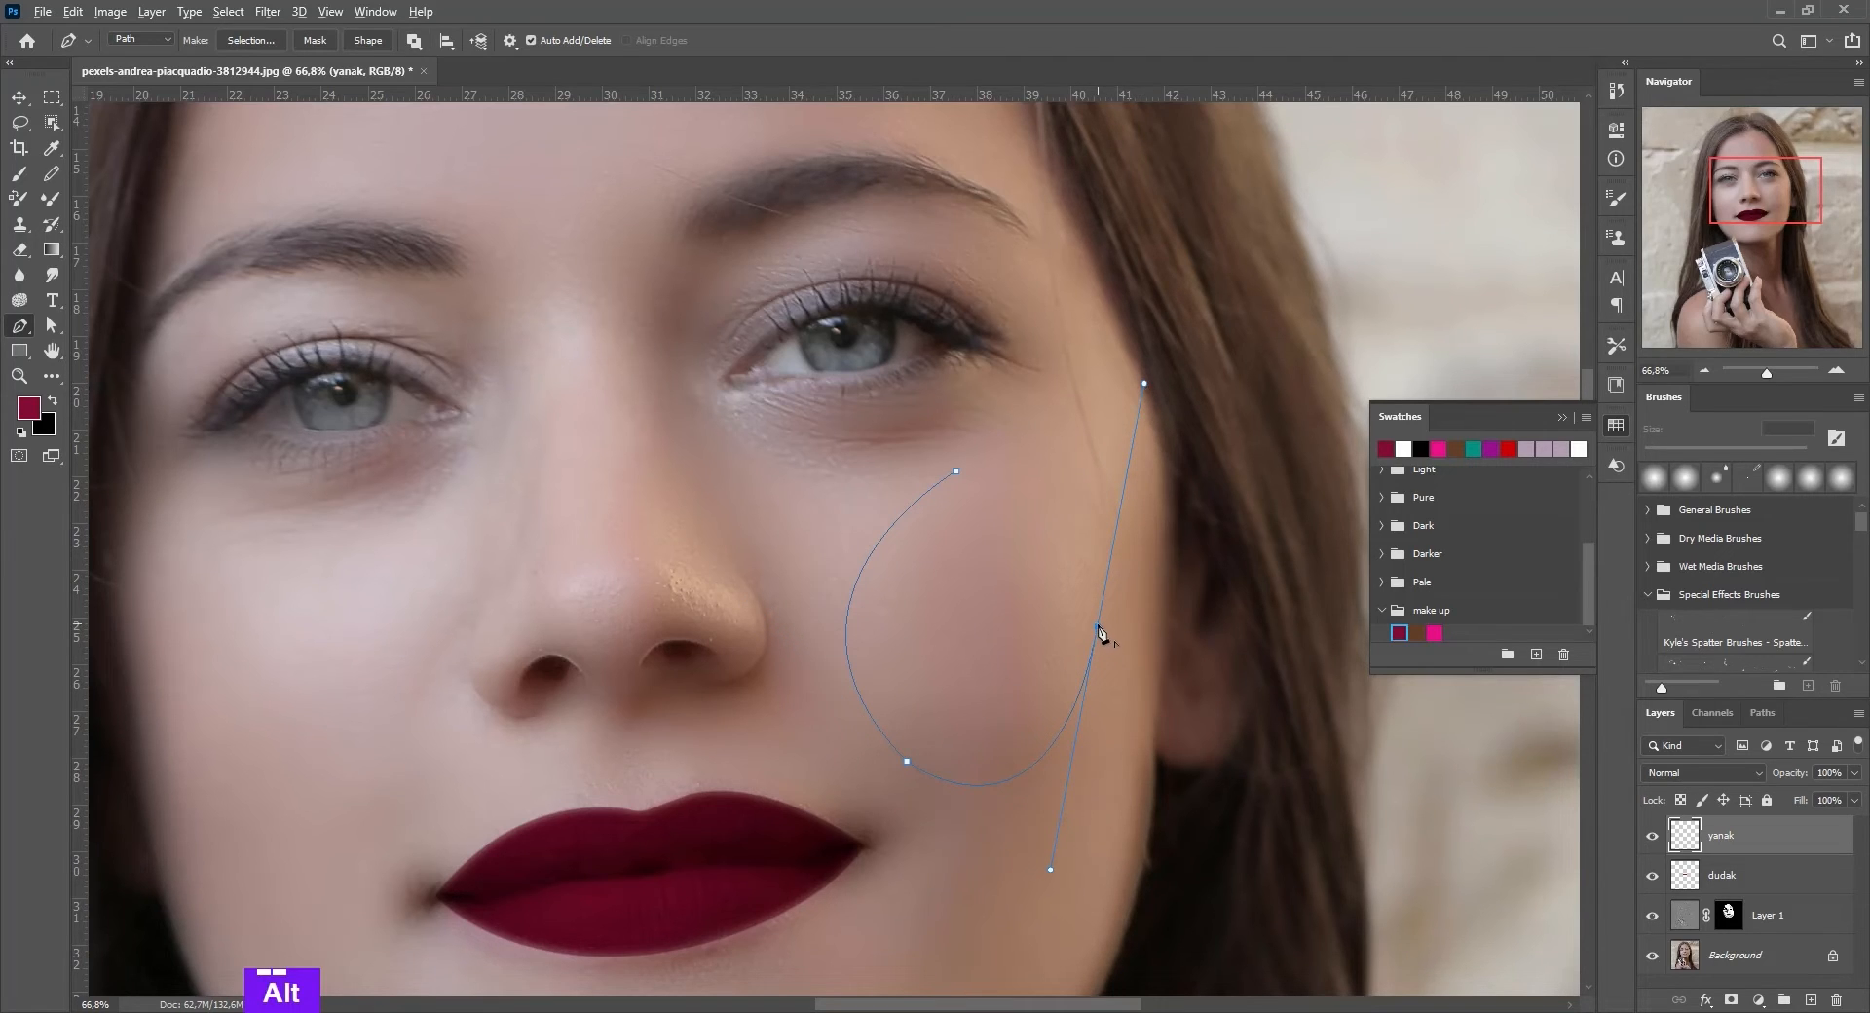
pyautogui.keyDown('alt'); pyautogui.click(1098, 628); pyautogui.keyUp('alt')
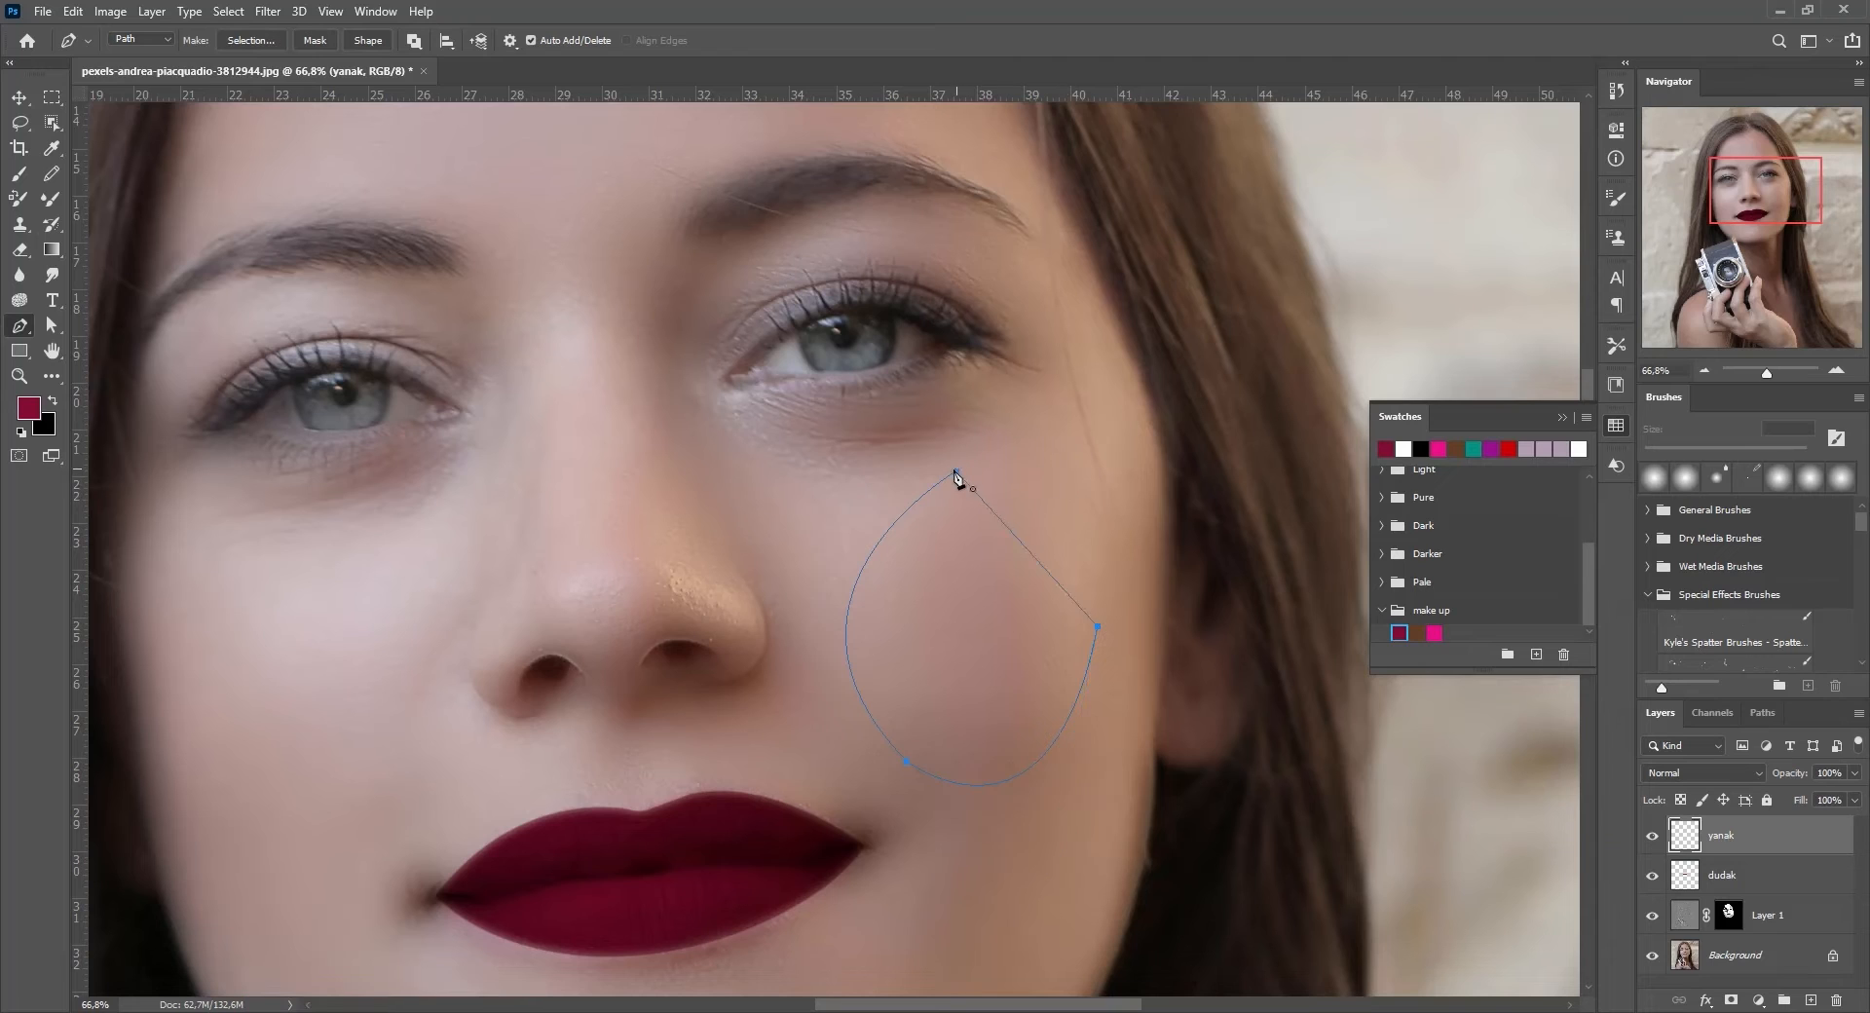
pyautogui.moveTo(956, 475); pyautogui.dragTo(829, 563)
# - Convert the oval cheek path into a selection
pyautogui.rightClick(1032, 549)
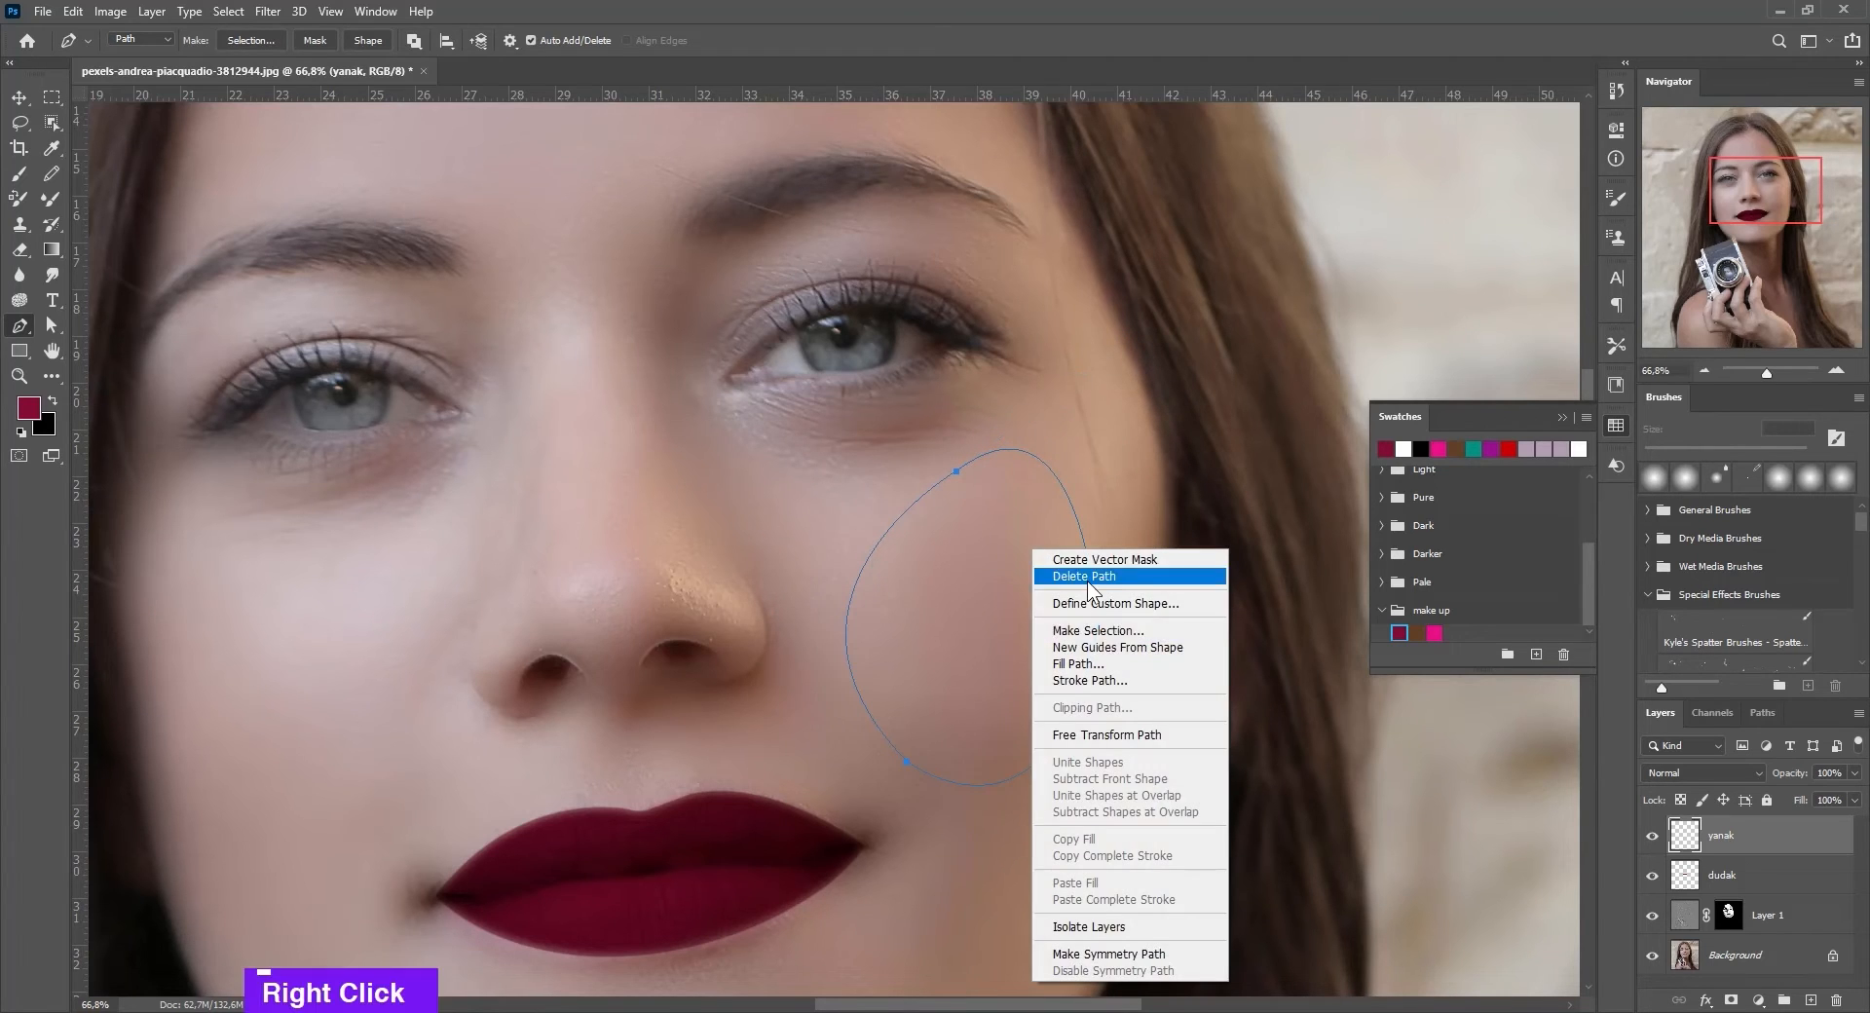
pyautogui.click(1102, 633)
pyautogui.press('Return')
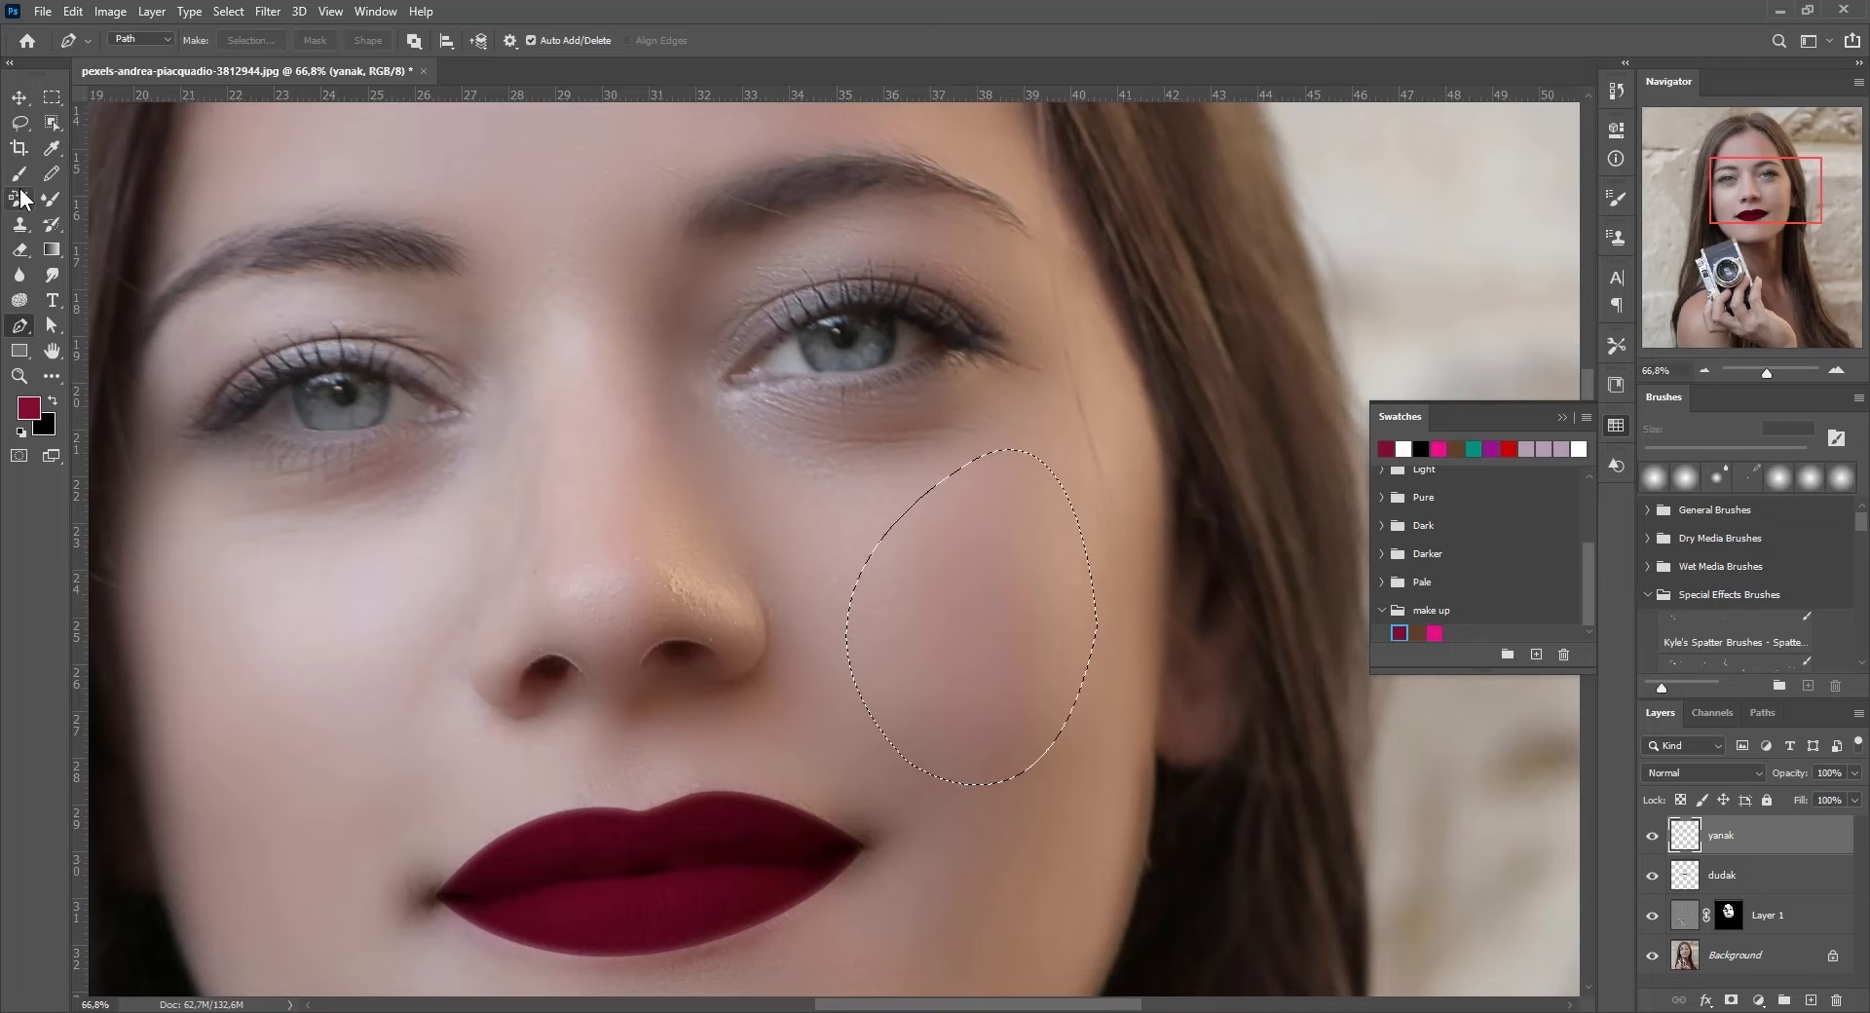
# - Brush the cheek selection on the yanak layer full with the pink make up swatch colour at 184 px, and clear the selection
pyautogui.click(18, 174)
pyautogui.moveTo(881, 657)
pyautogui.mouseDown()
pyautogui.moveTo(1013, 487)
pyautogui.moveTo(940, 511)
pyautogui.moveTo(805, 668)
pyautogui.moveTo(867, 717)
pyautogui.moveTo(993, 510)
pyautogui.mouseUp()
pyautogui.hotkey('ctrl', 'z')
pyautogui.click(1435, 633)
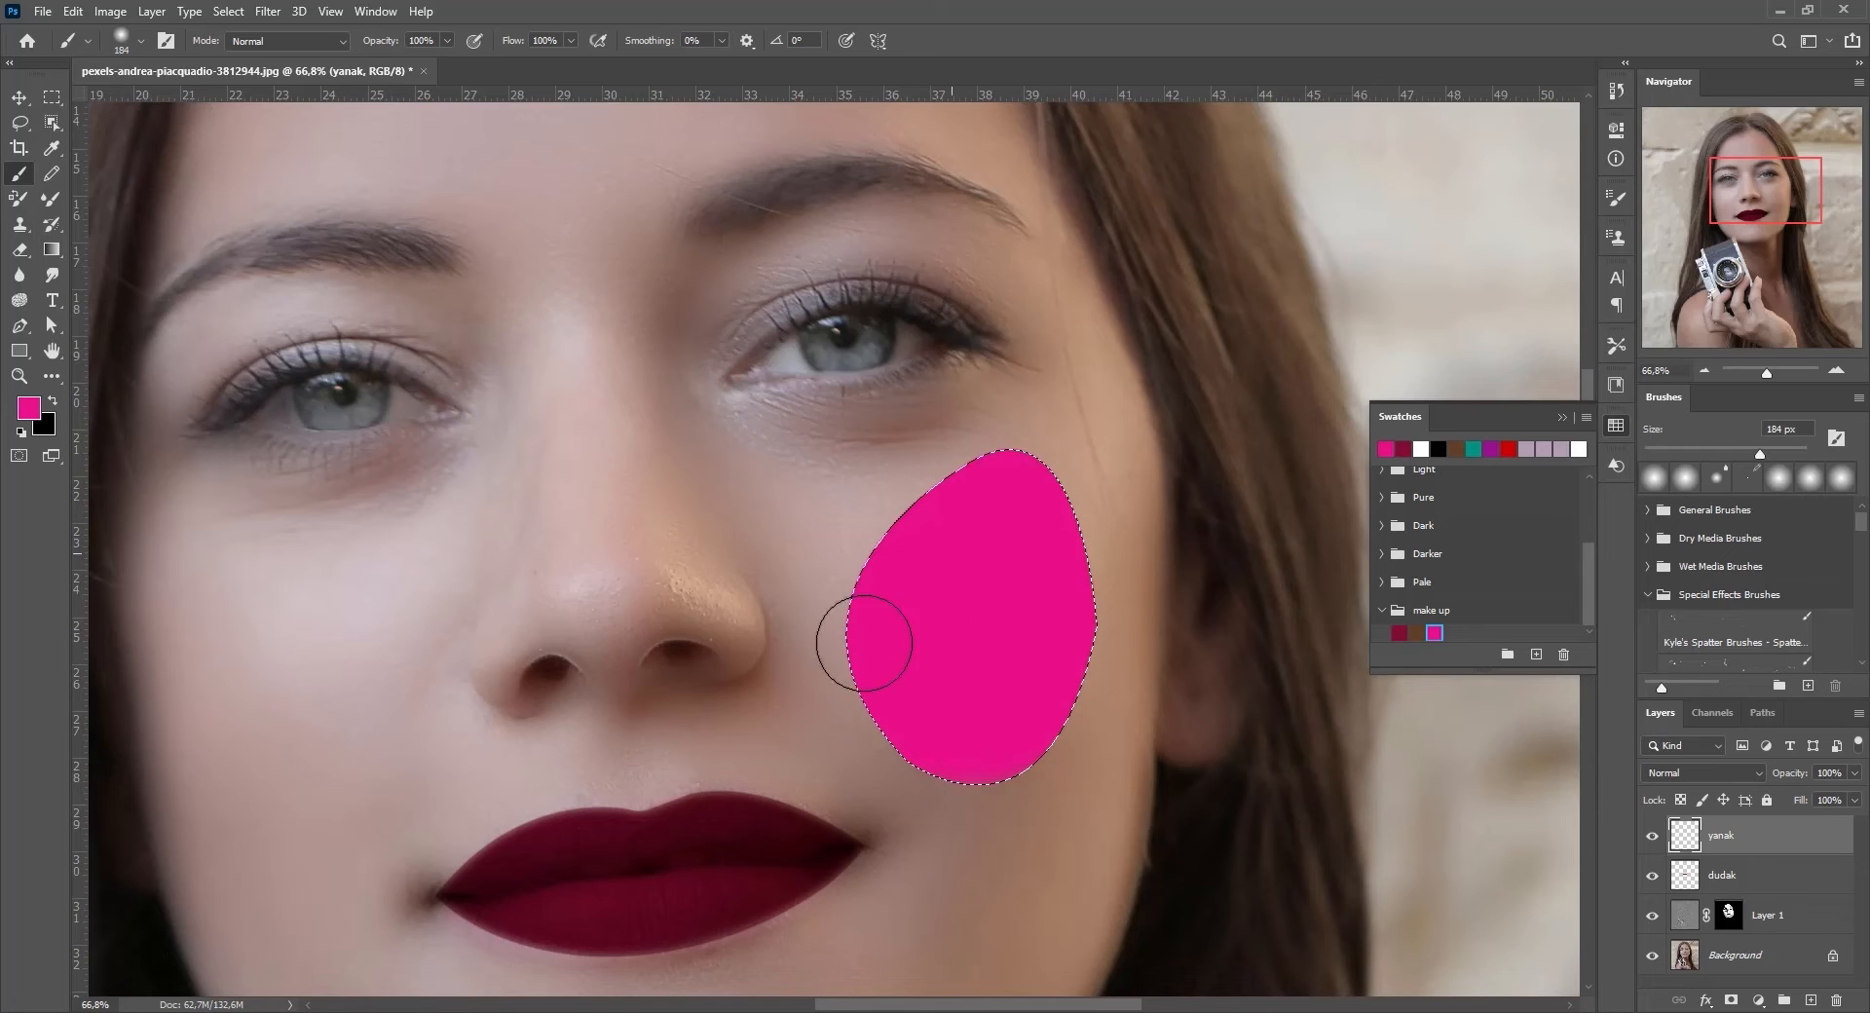
pyautogui.click(51, 96)
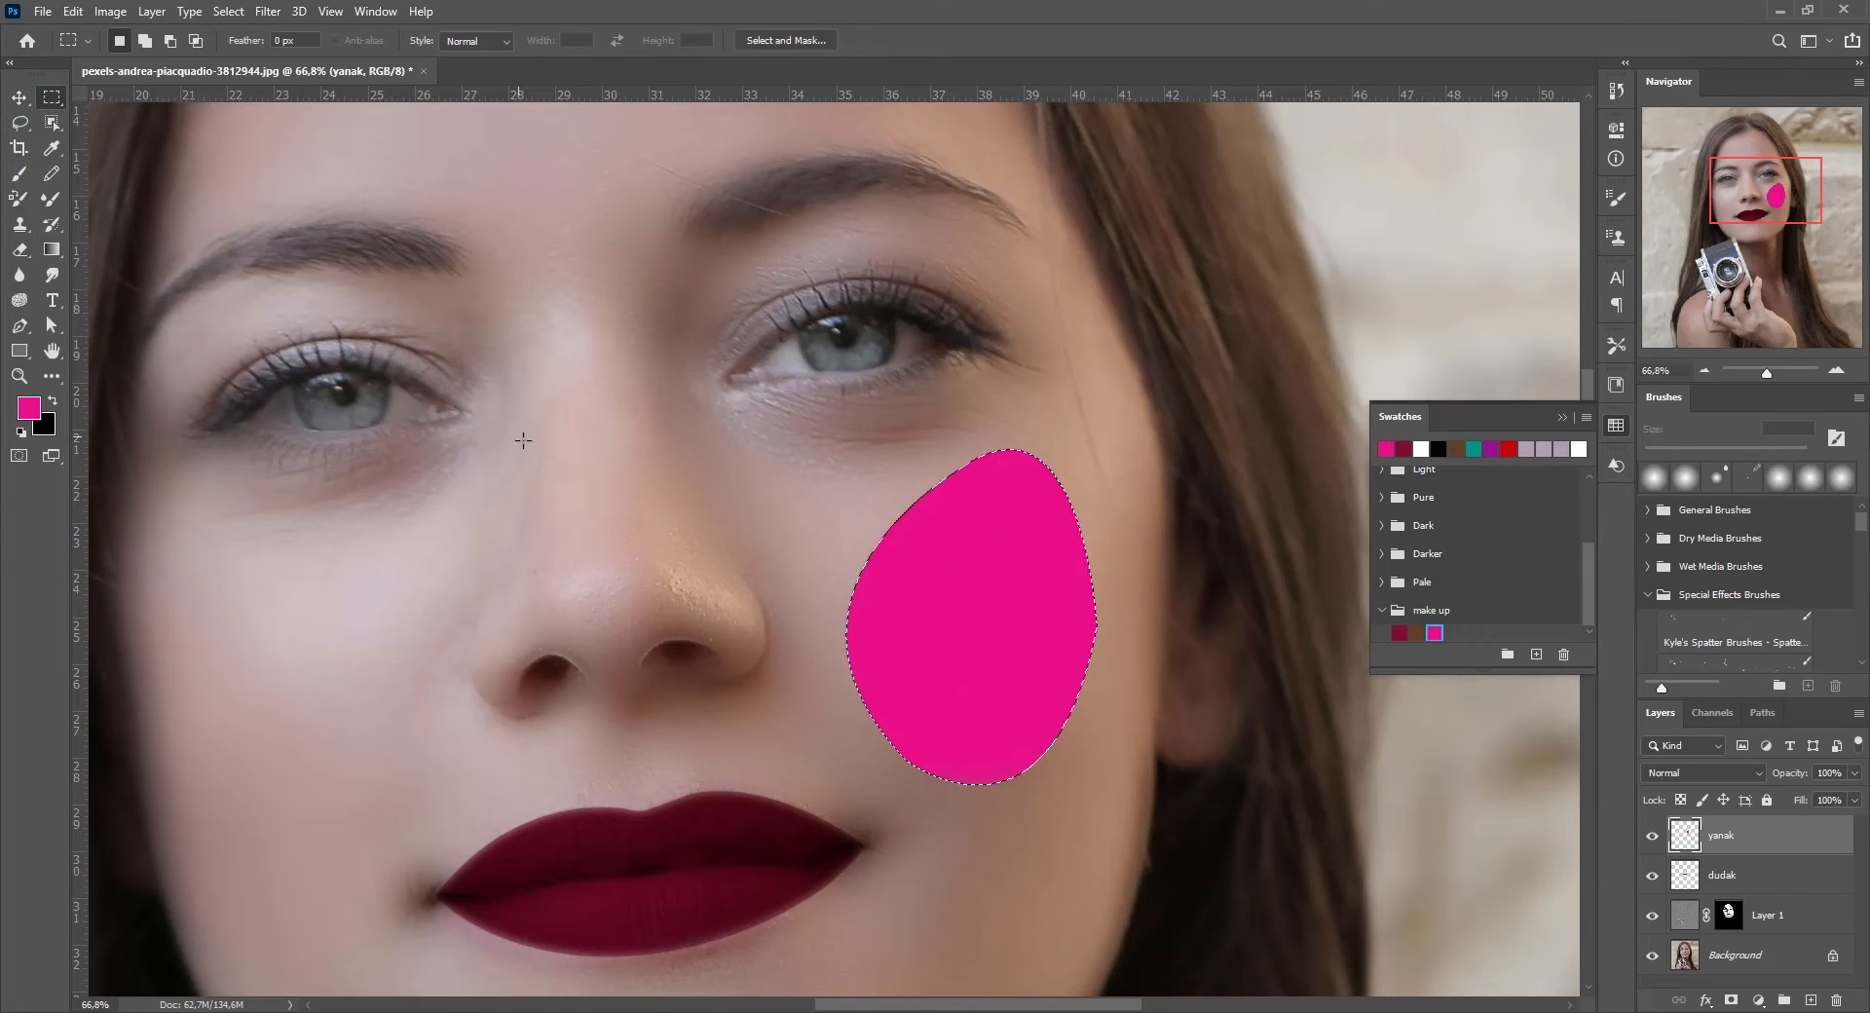
pyautogui.doubleClick(523, 440)
# - Draw a closed, rounded Pen path over the other cheek, between the lower eyelid and the mouth corner
pyautogui.click(18, 326)
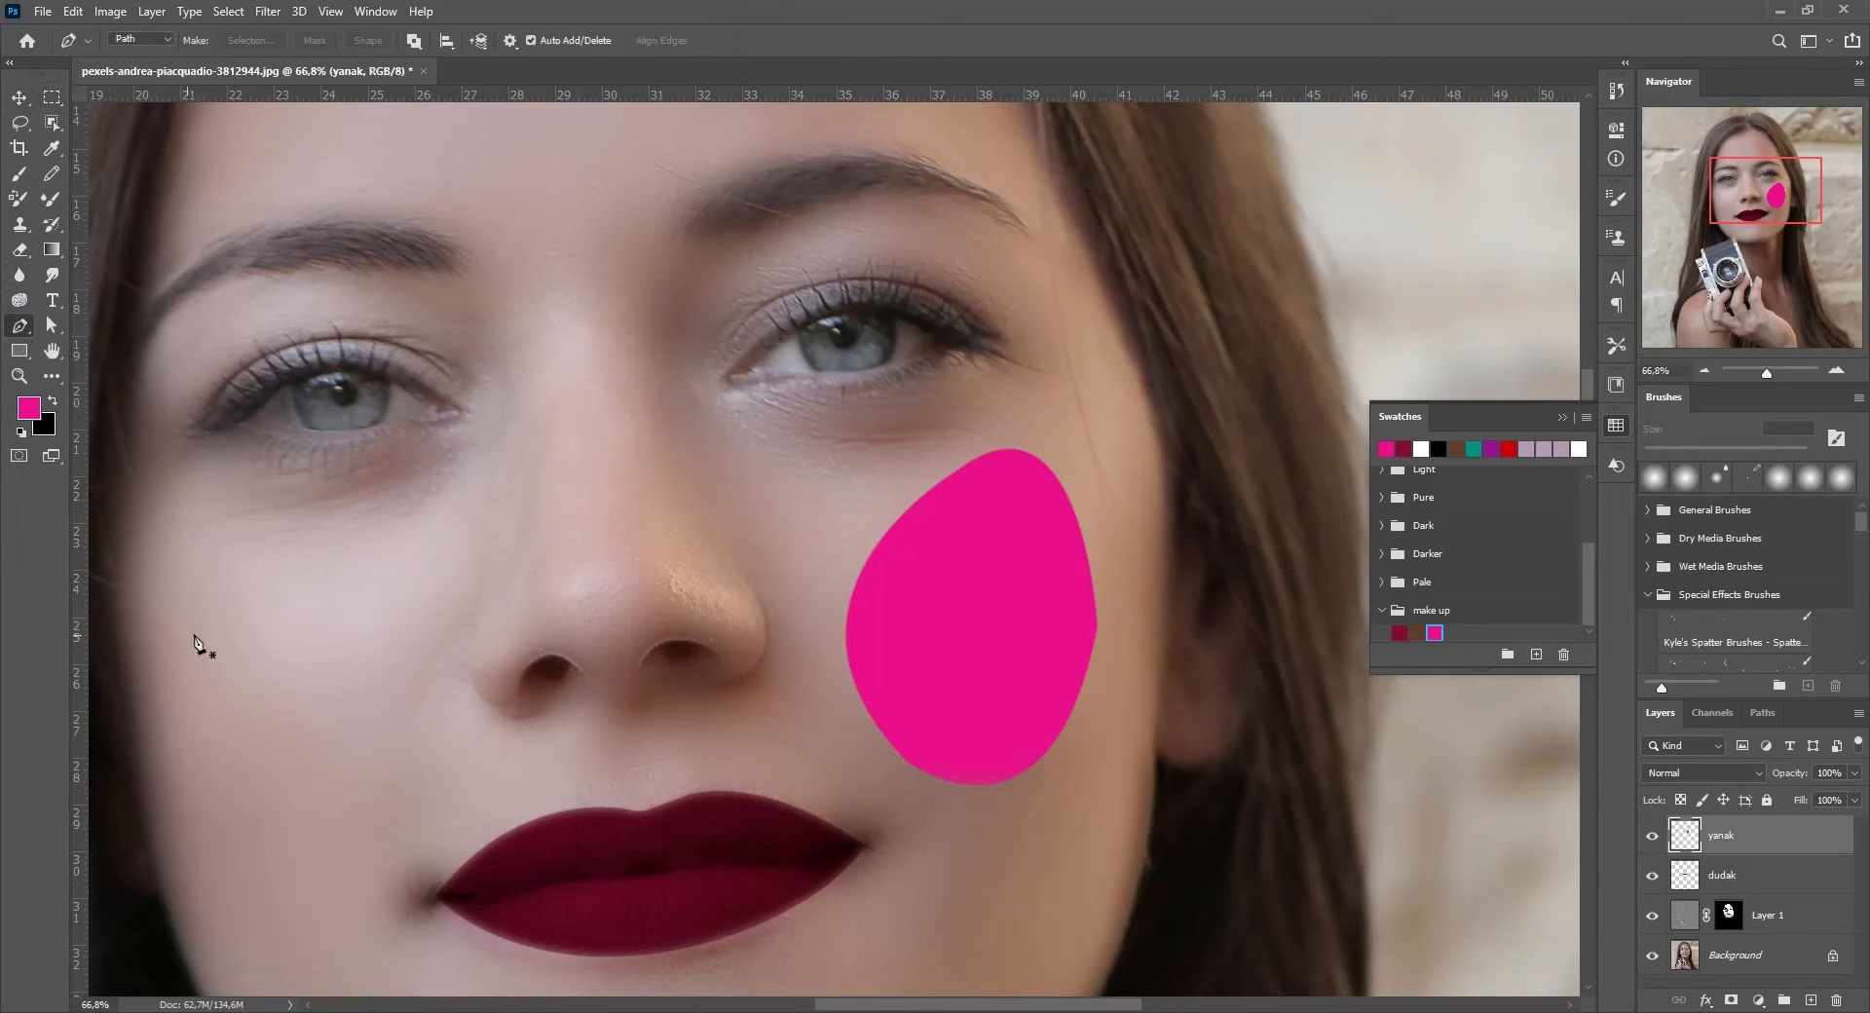
pyautogui.click(149, 632)
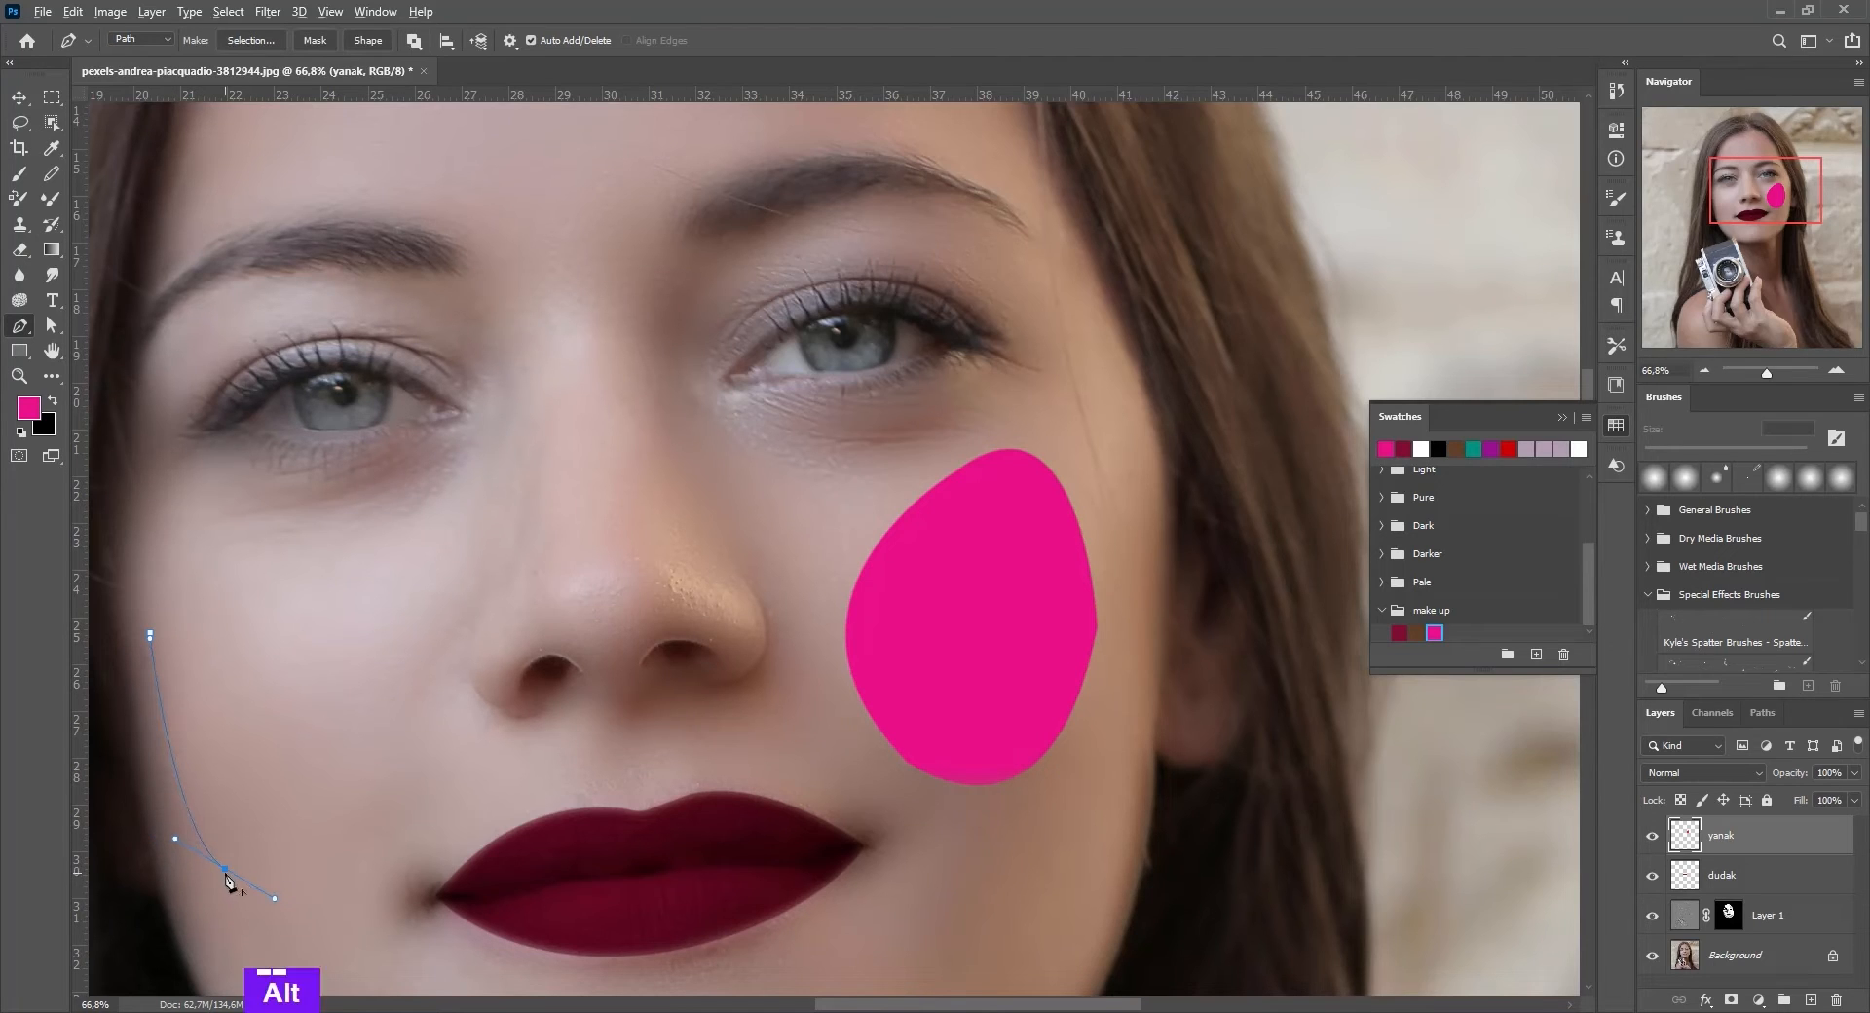
pyautogui.keyDown('alt'); pyautogui.click(225, 867); pyautogui.keyUp('alt')
pyautogui.moveTo(363, 672); pyautogui.dragTo(337, 431)
pyautogui.keyDown('alt'); pyautogui.click(363, 673); pyautogui.keyUp('alt')
pyautogui.moveTo(240, 573)
pyautogui.mouseDown()
pyautogui.moveTo(162, 585)
pyautogui.moveTo(141, 699)
pyautogui.mouseUp()
pyautogui.keyDown('alt'); pyautogui.click(240, 572); pyautogui.keyUp('alt')
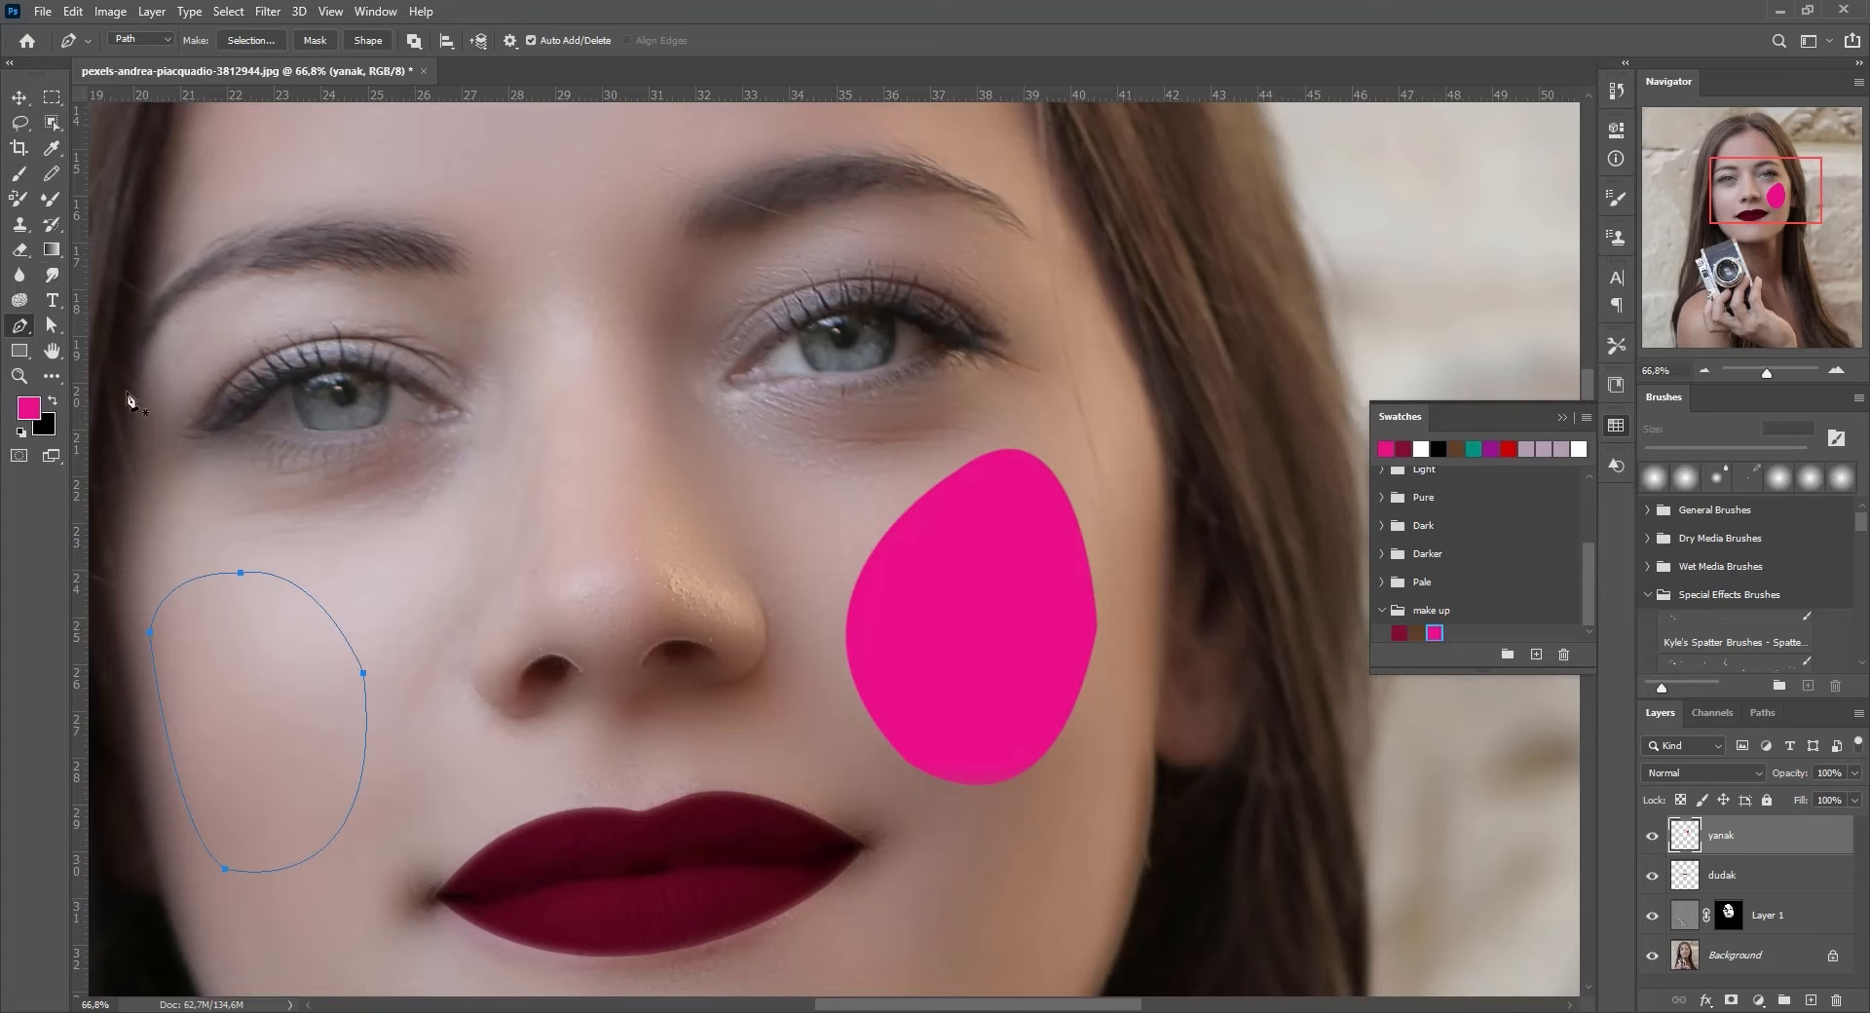
# - Convert the path on the unpainted cheek into a selection
pyautogui.rightClick(257, 757)
pyautogui.click(322, 375)
pyautogui.click(1028, 280)
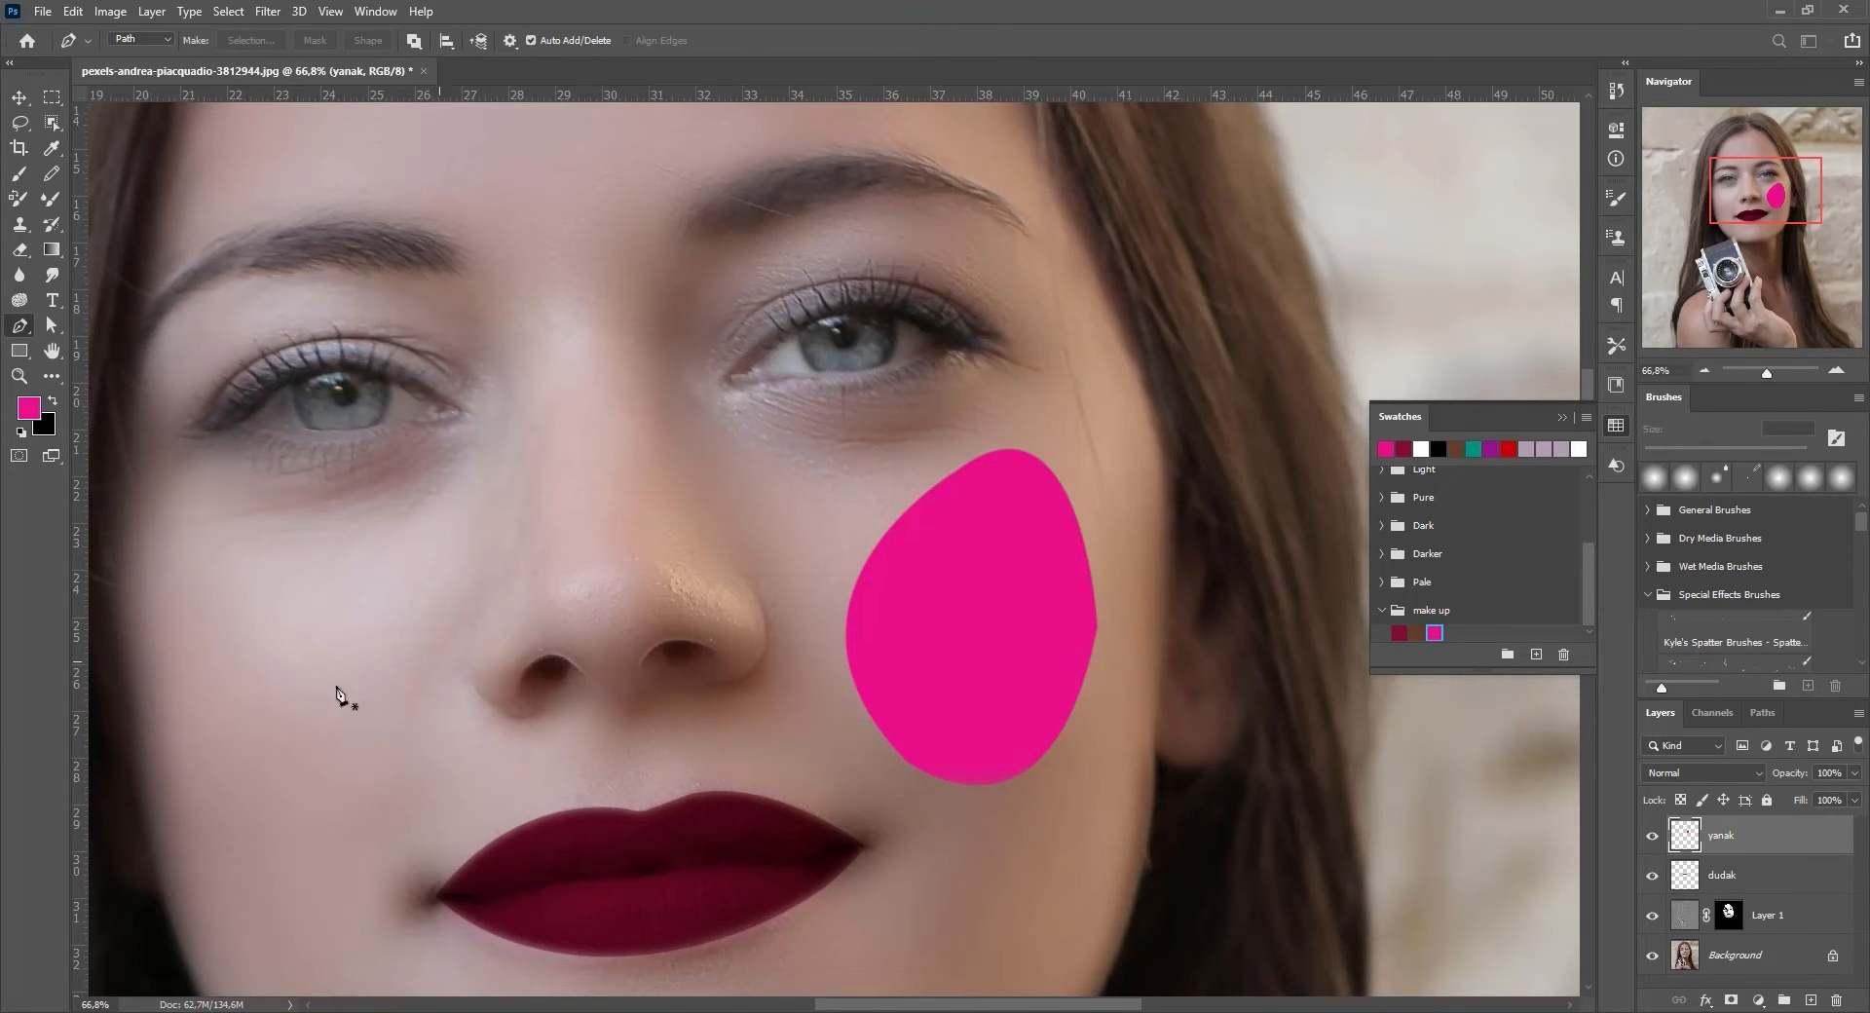
# - Brush the selected unpainted cheek on the yanak layer full of pink, and clear the selection
pyautogui.press('b')
pyautogui.moveTo(188, 639)
pyautogui.mouseDown()
pyautogui.moveTo(250, 564)
pyautogui.moveTo(243, 777)
pyautogui.moveTo(325, 821)
pyautogui.moveTo(336, 633)
pyautogui.mouseUp()
pyautogui.press('m')
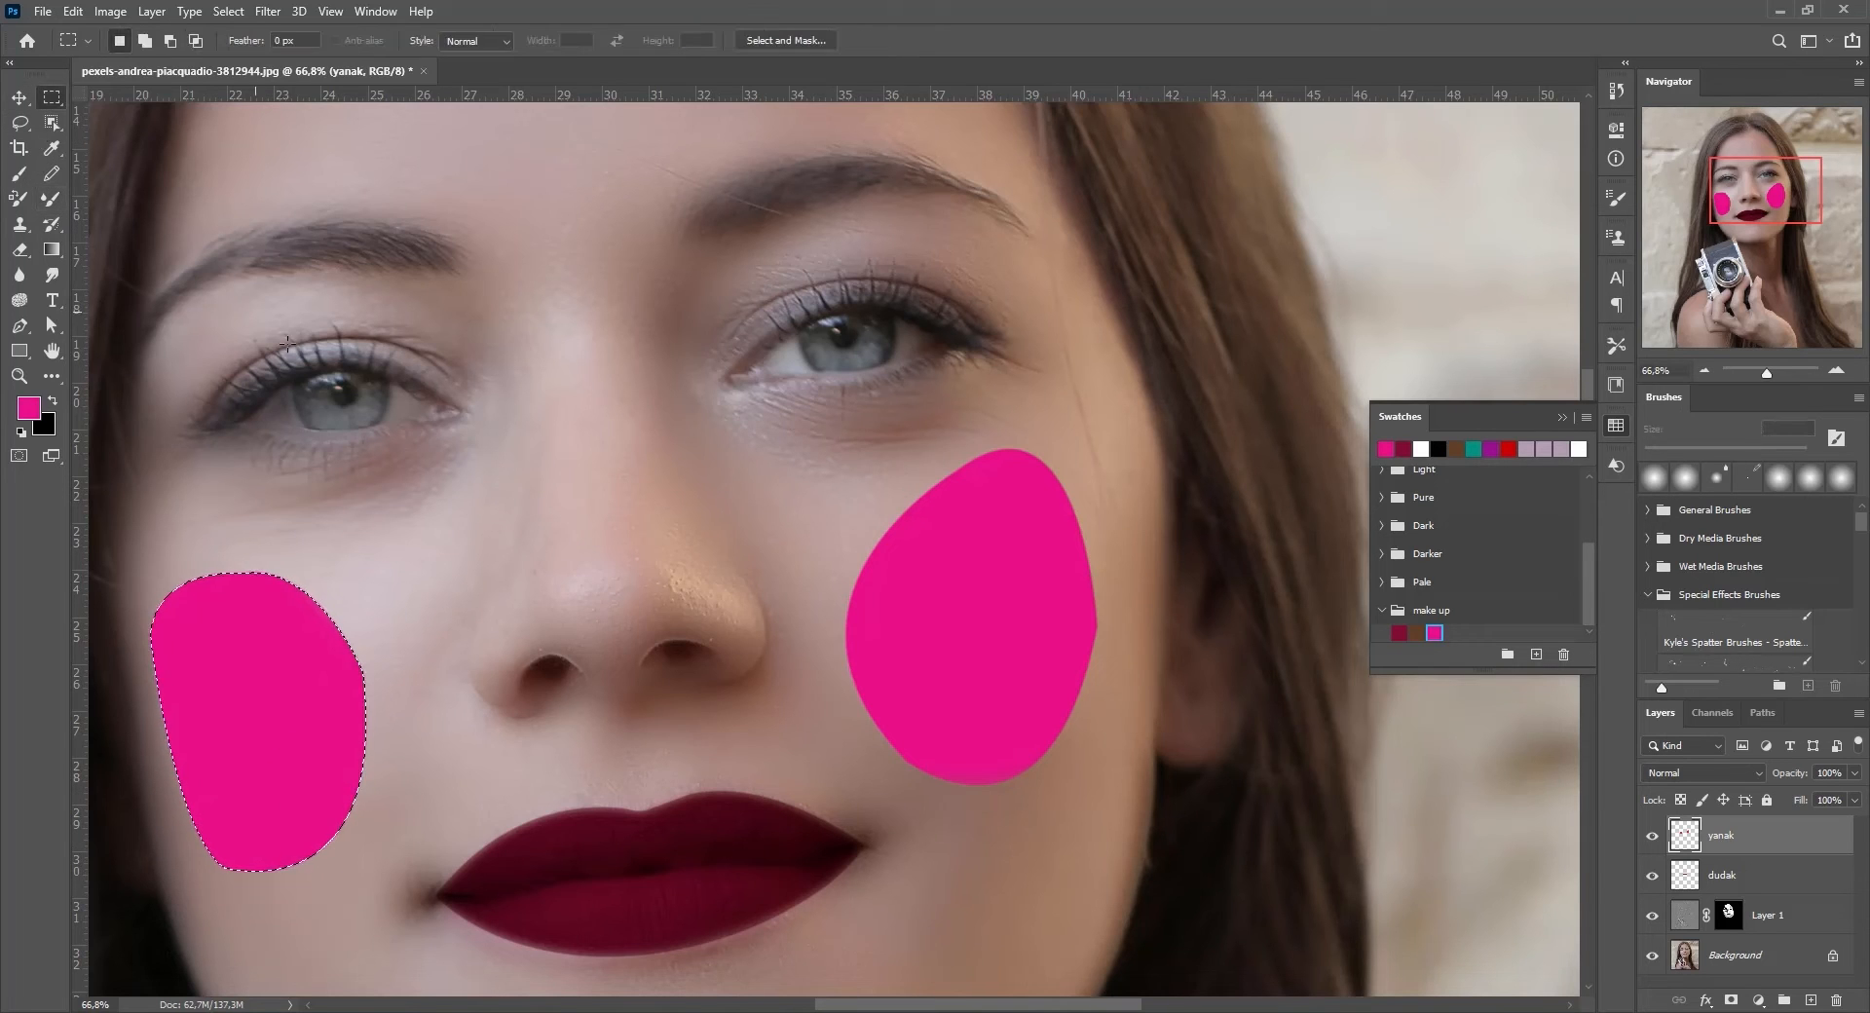
pyautogui.doubleClick(317, 380)
# - Set the yanak layer's blend mode to Multiply and apply a Gaussian Blur with a radius of about 286 pixels
pyautogui.click(1719, 774)
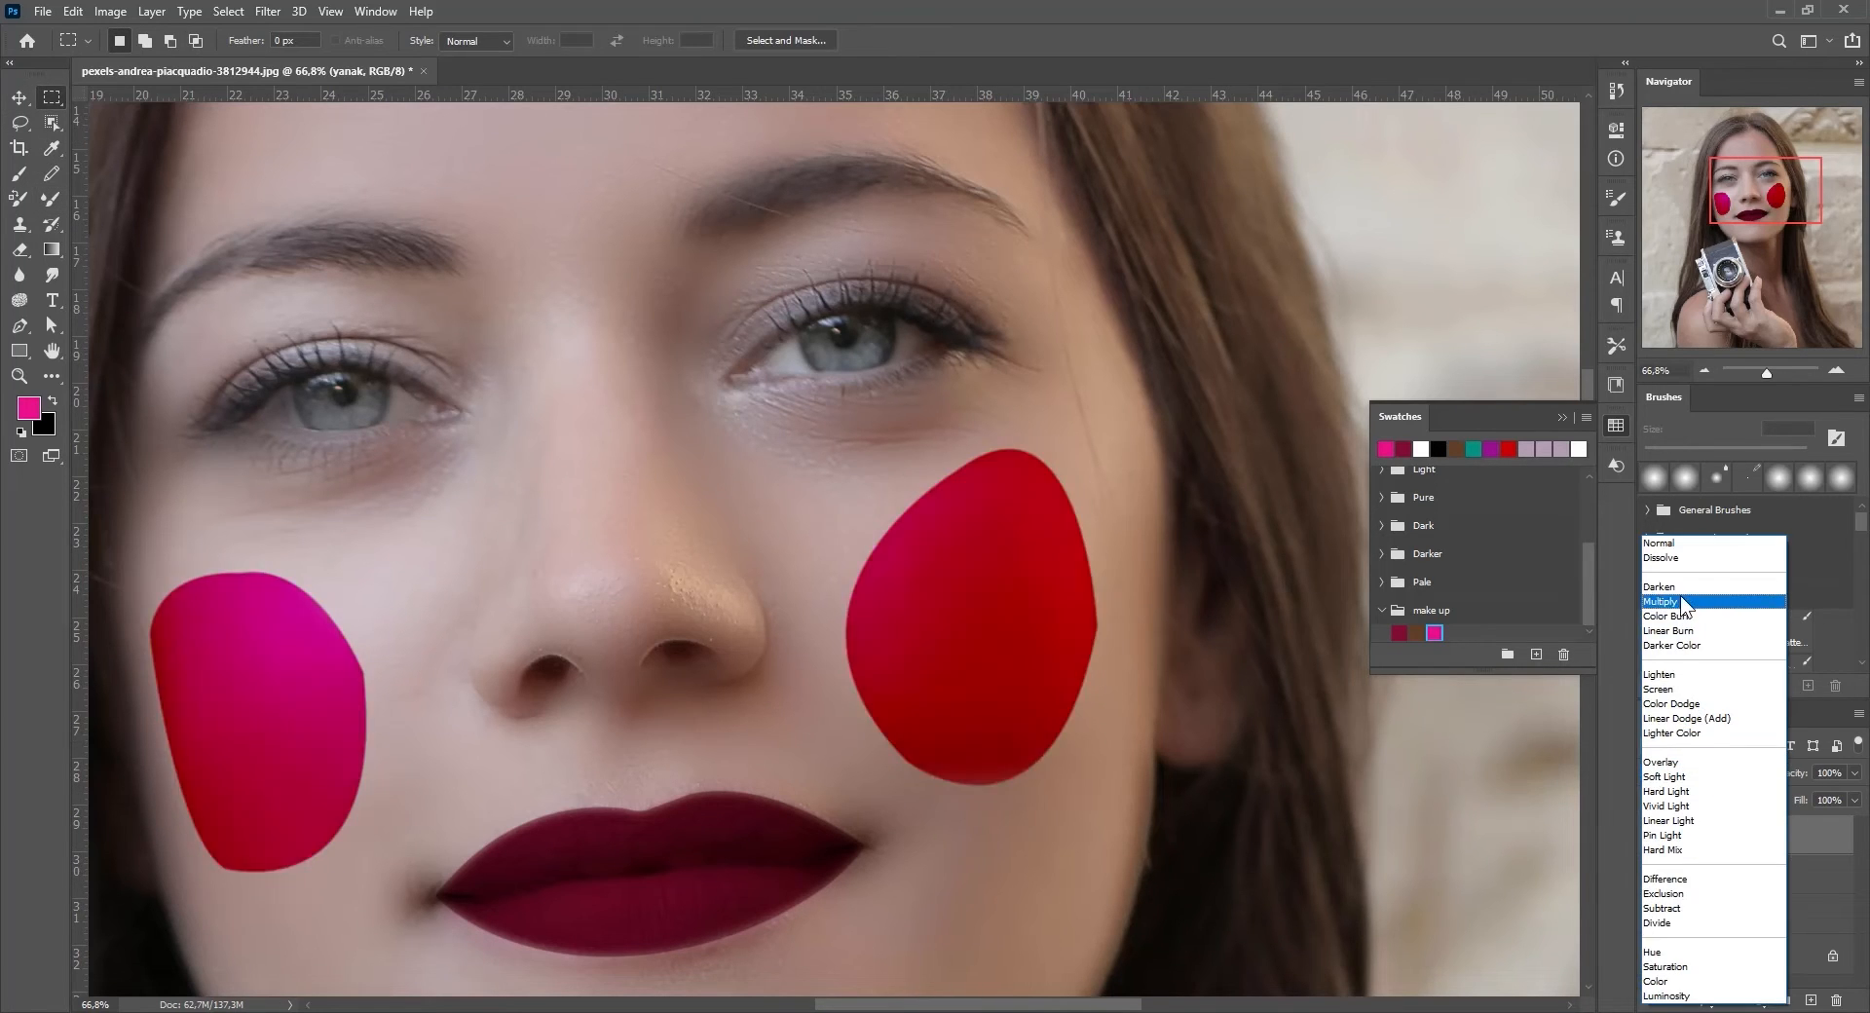
pyautogui.click(1689, 602)
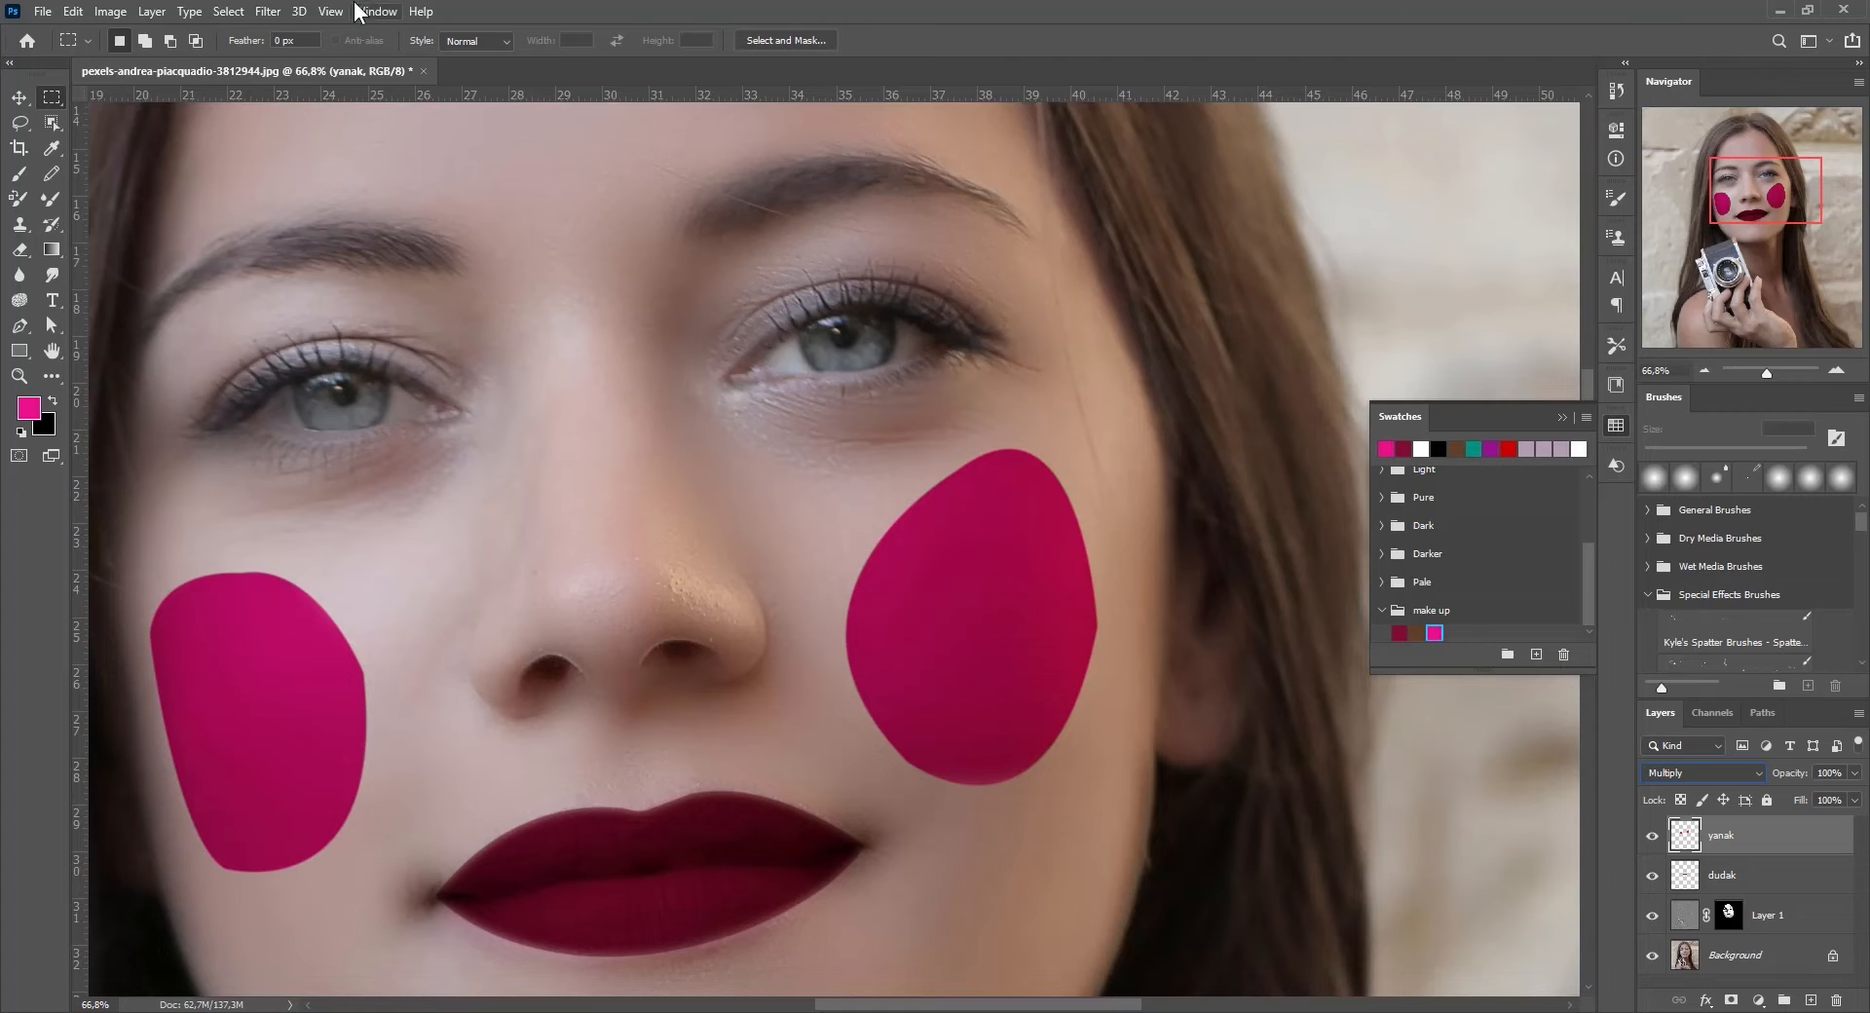
pyautogui.click(269, 12)
pyautogui.moveTo(394, 231)
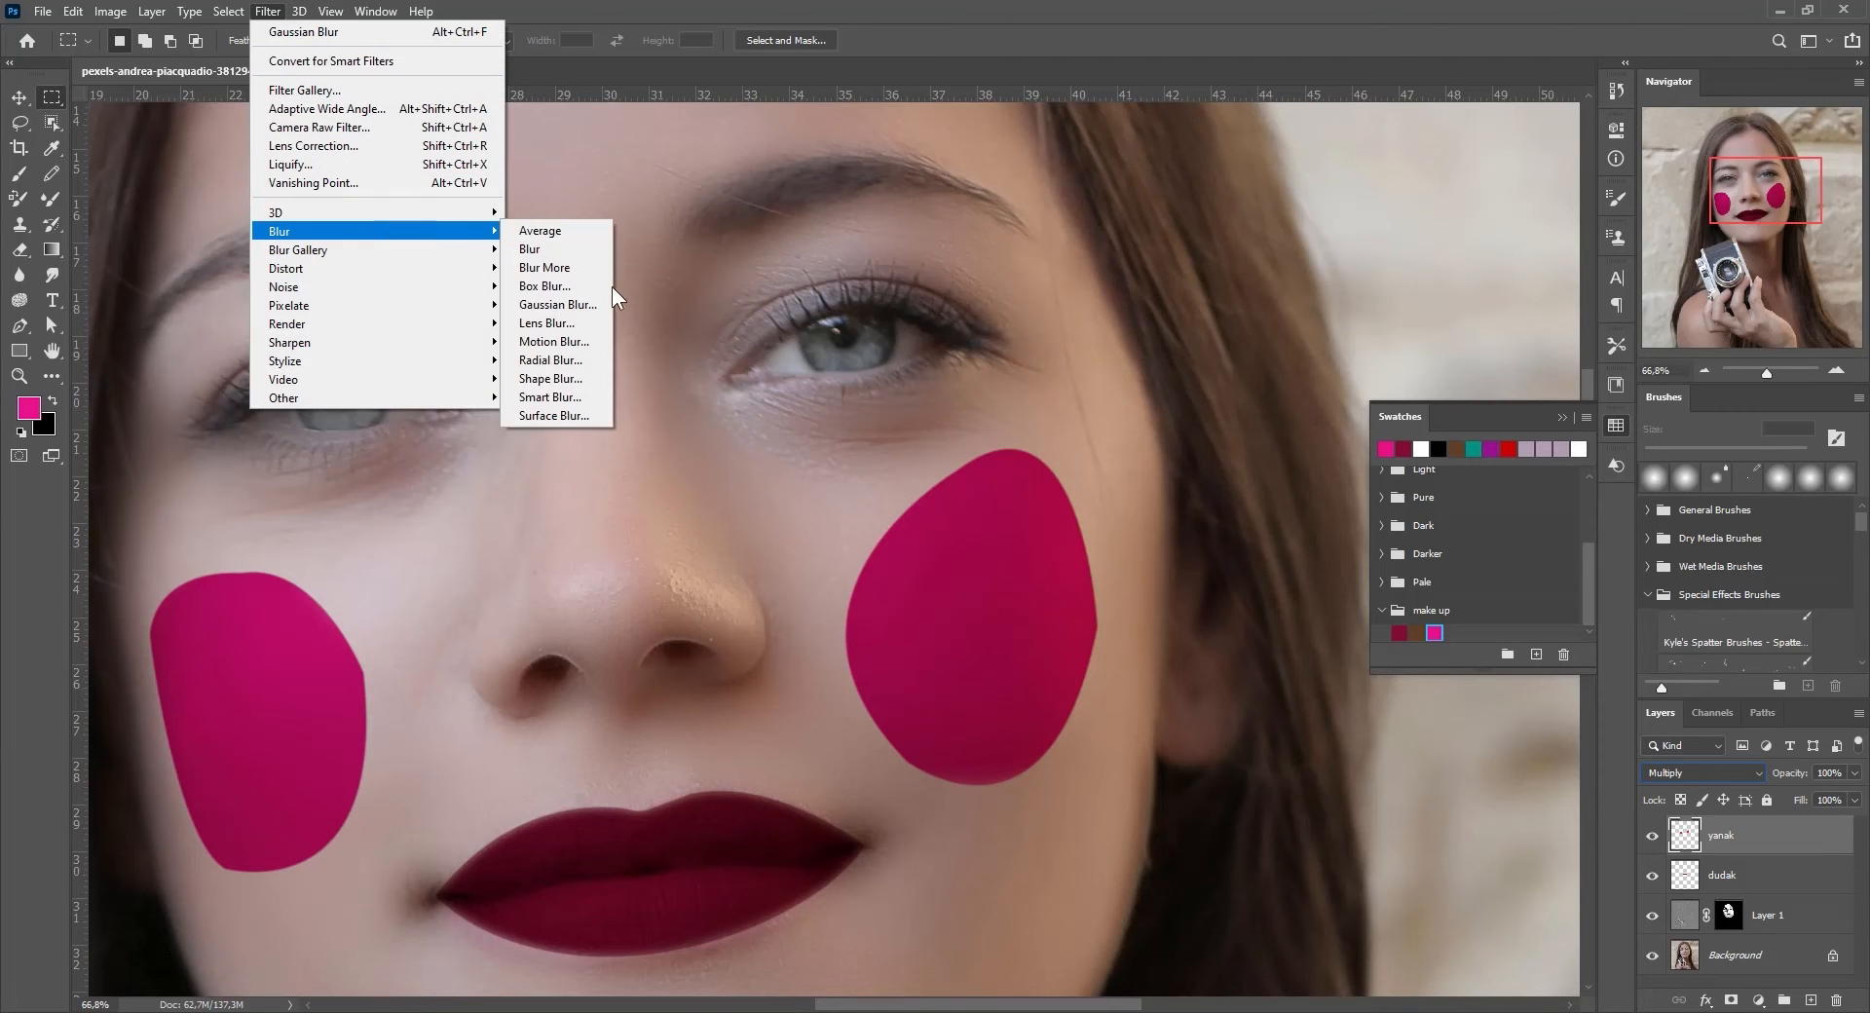
pyautogui.click(574, 307)
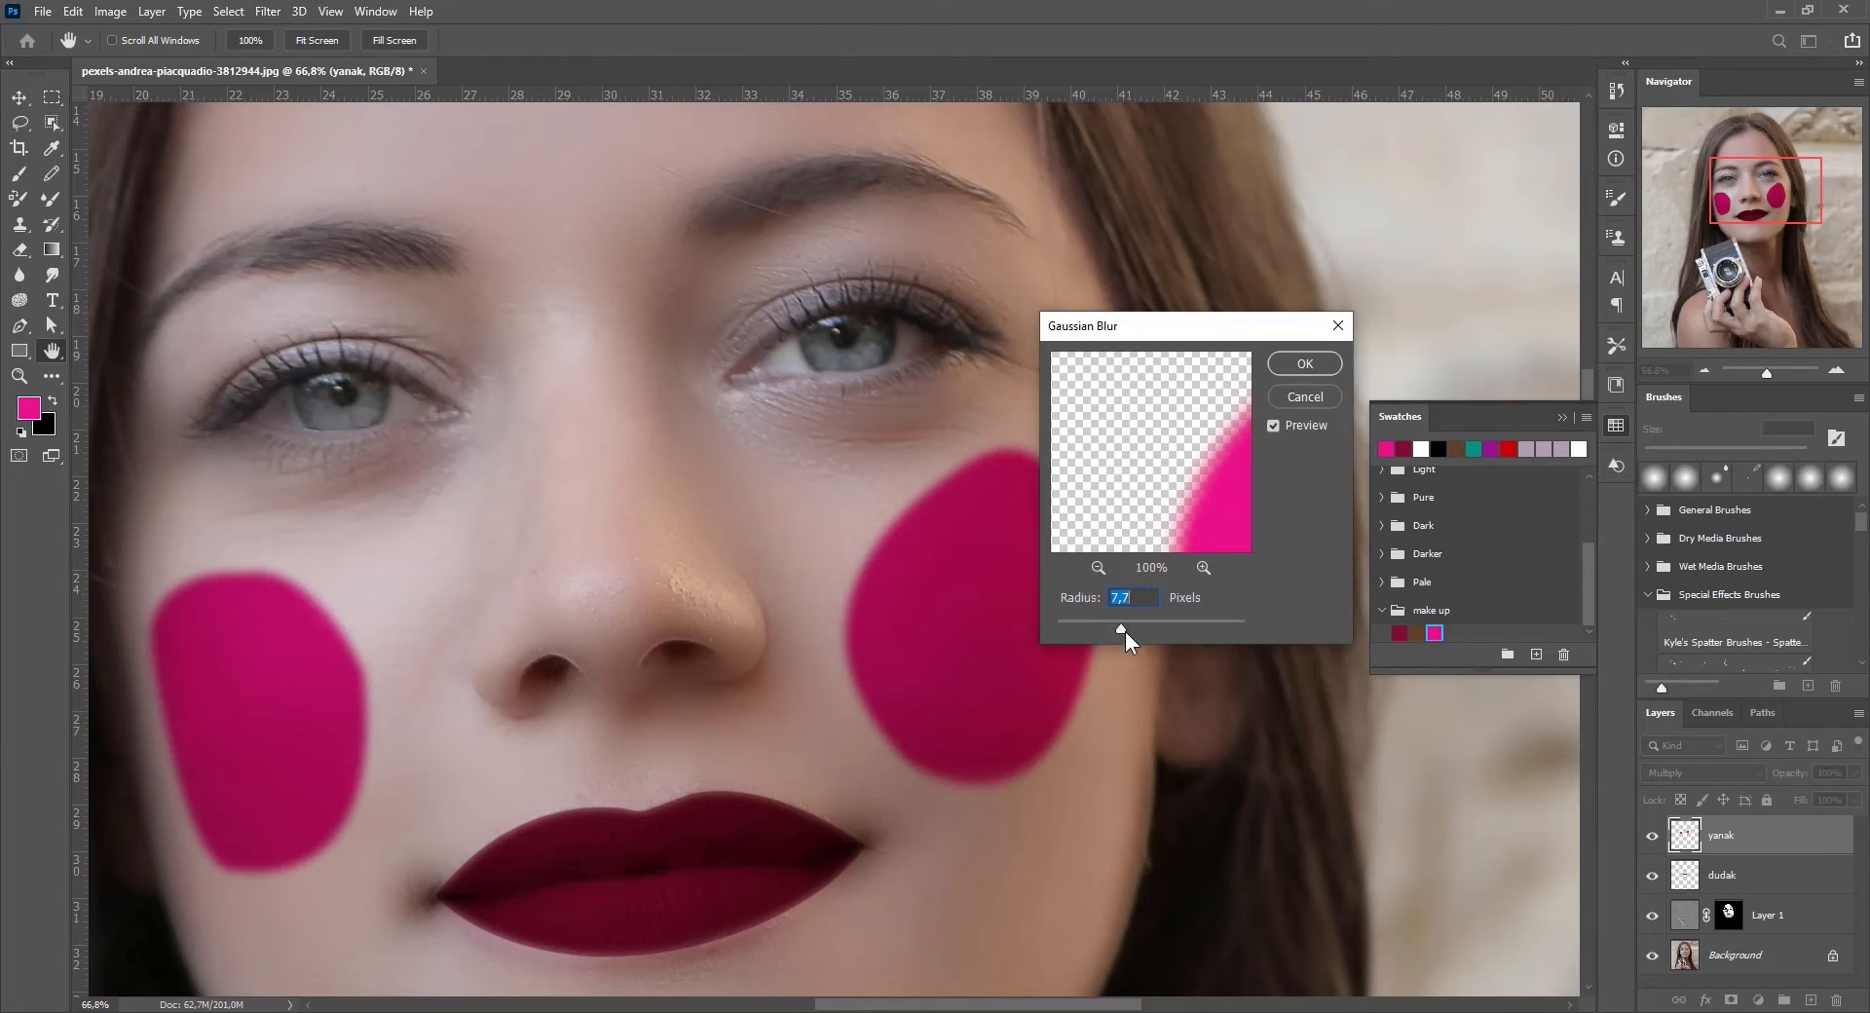
pyautogui.moveTo(1124, 631); pyautogui.dragTo(1206, 630)
pyautogui.moveTo(1179, 318); pyautogui.dragTo(1369, 255)
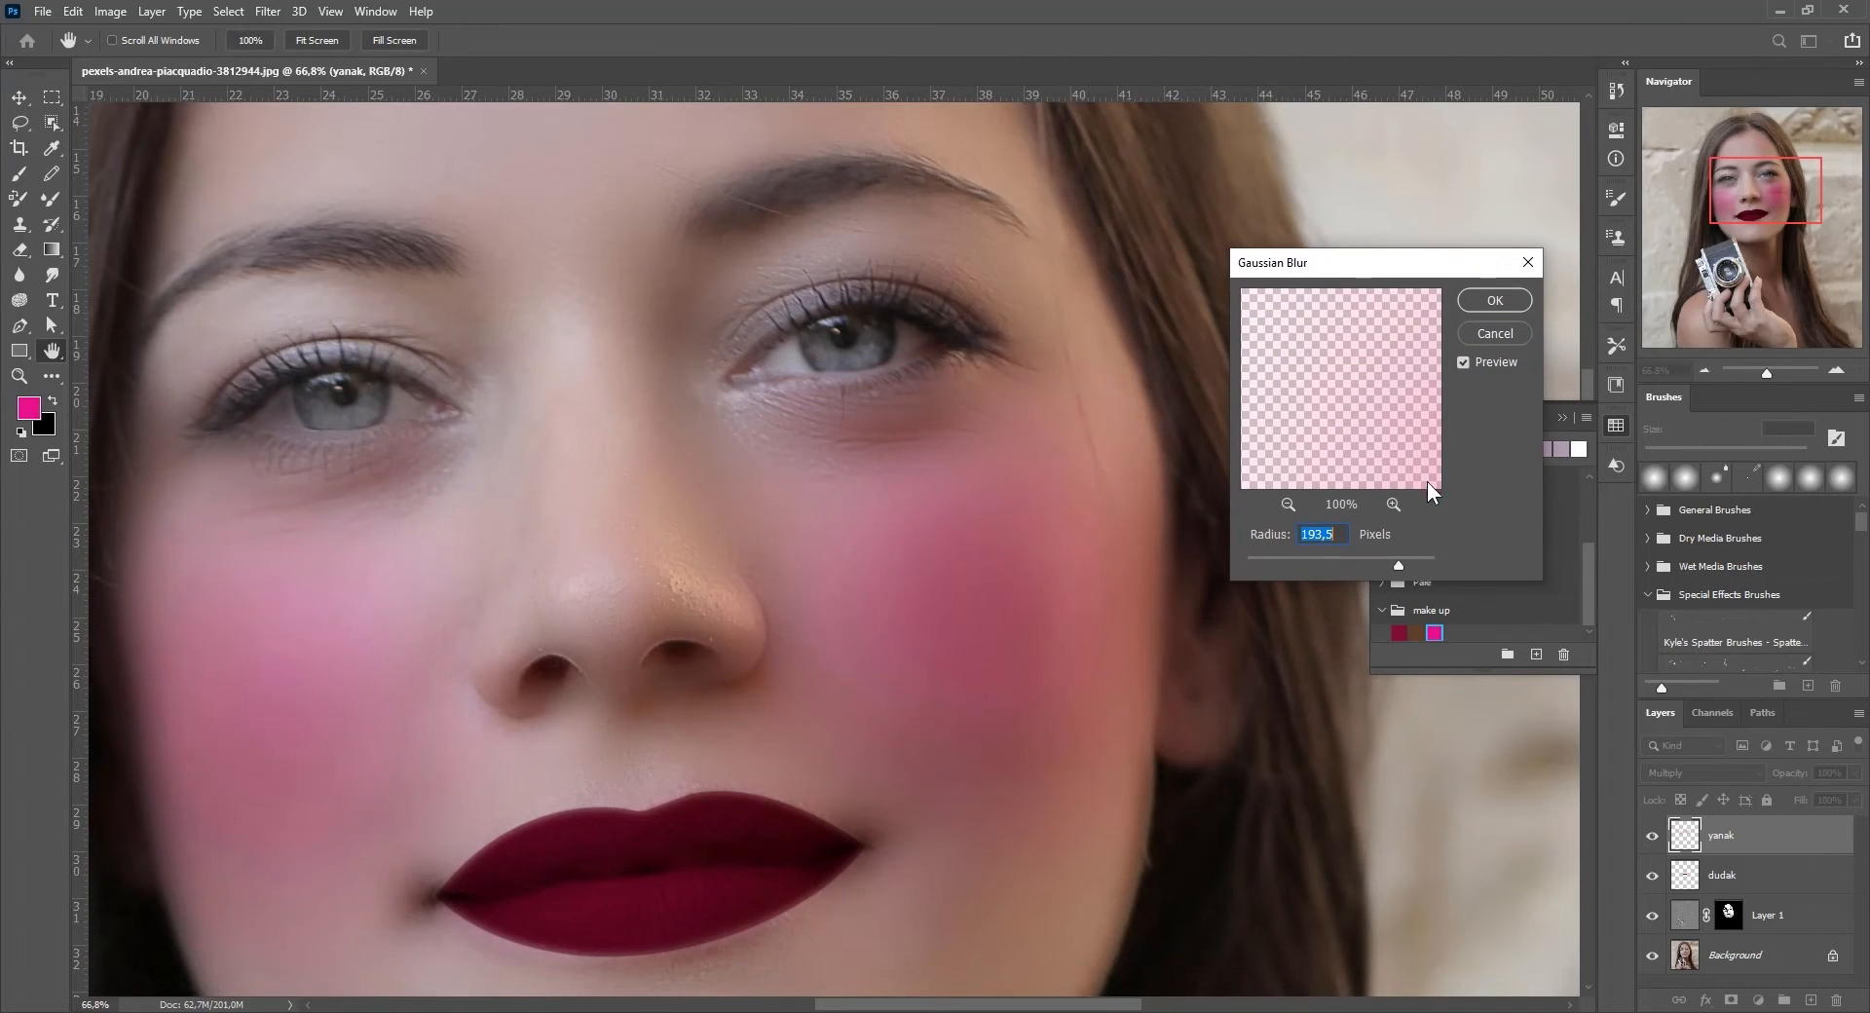
pyautogui.moveTo(1398, 563); pyautogui.dragTo(1404, 564)
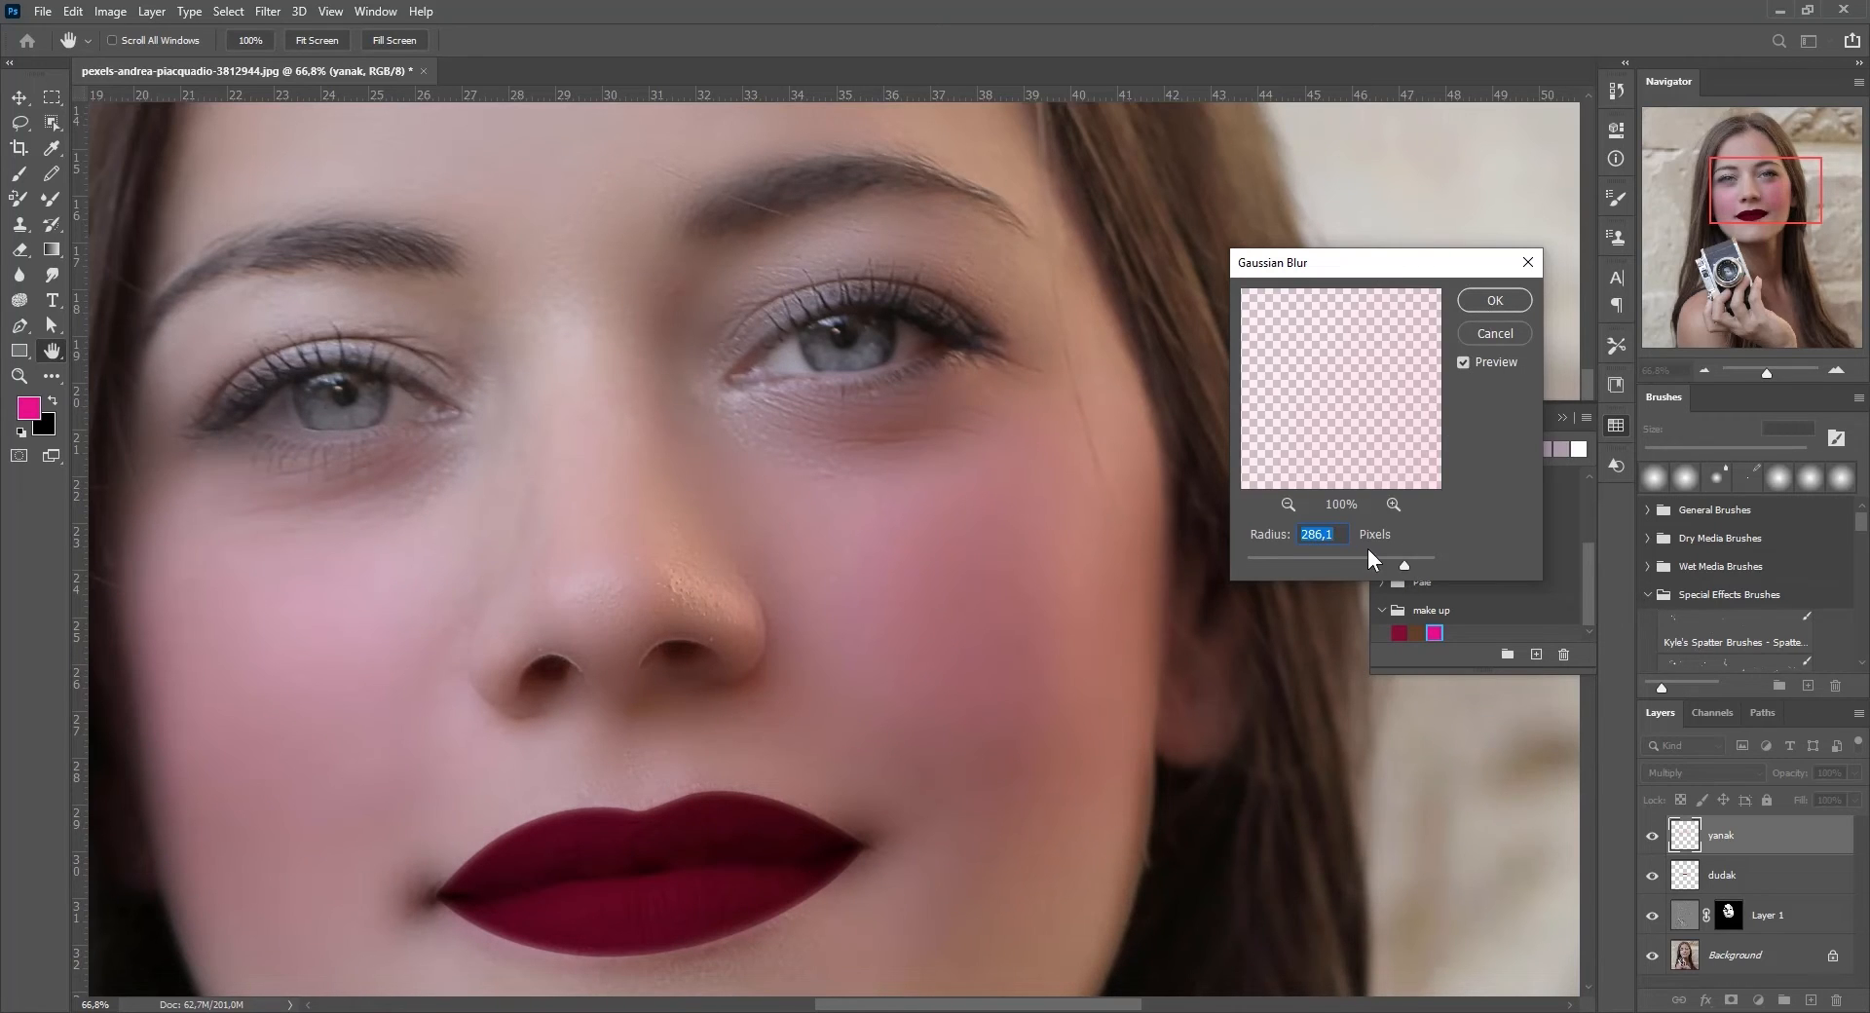
pyautogui.scroll(-1, 1364, 556)
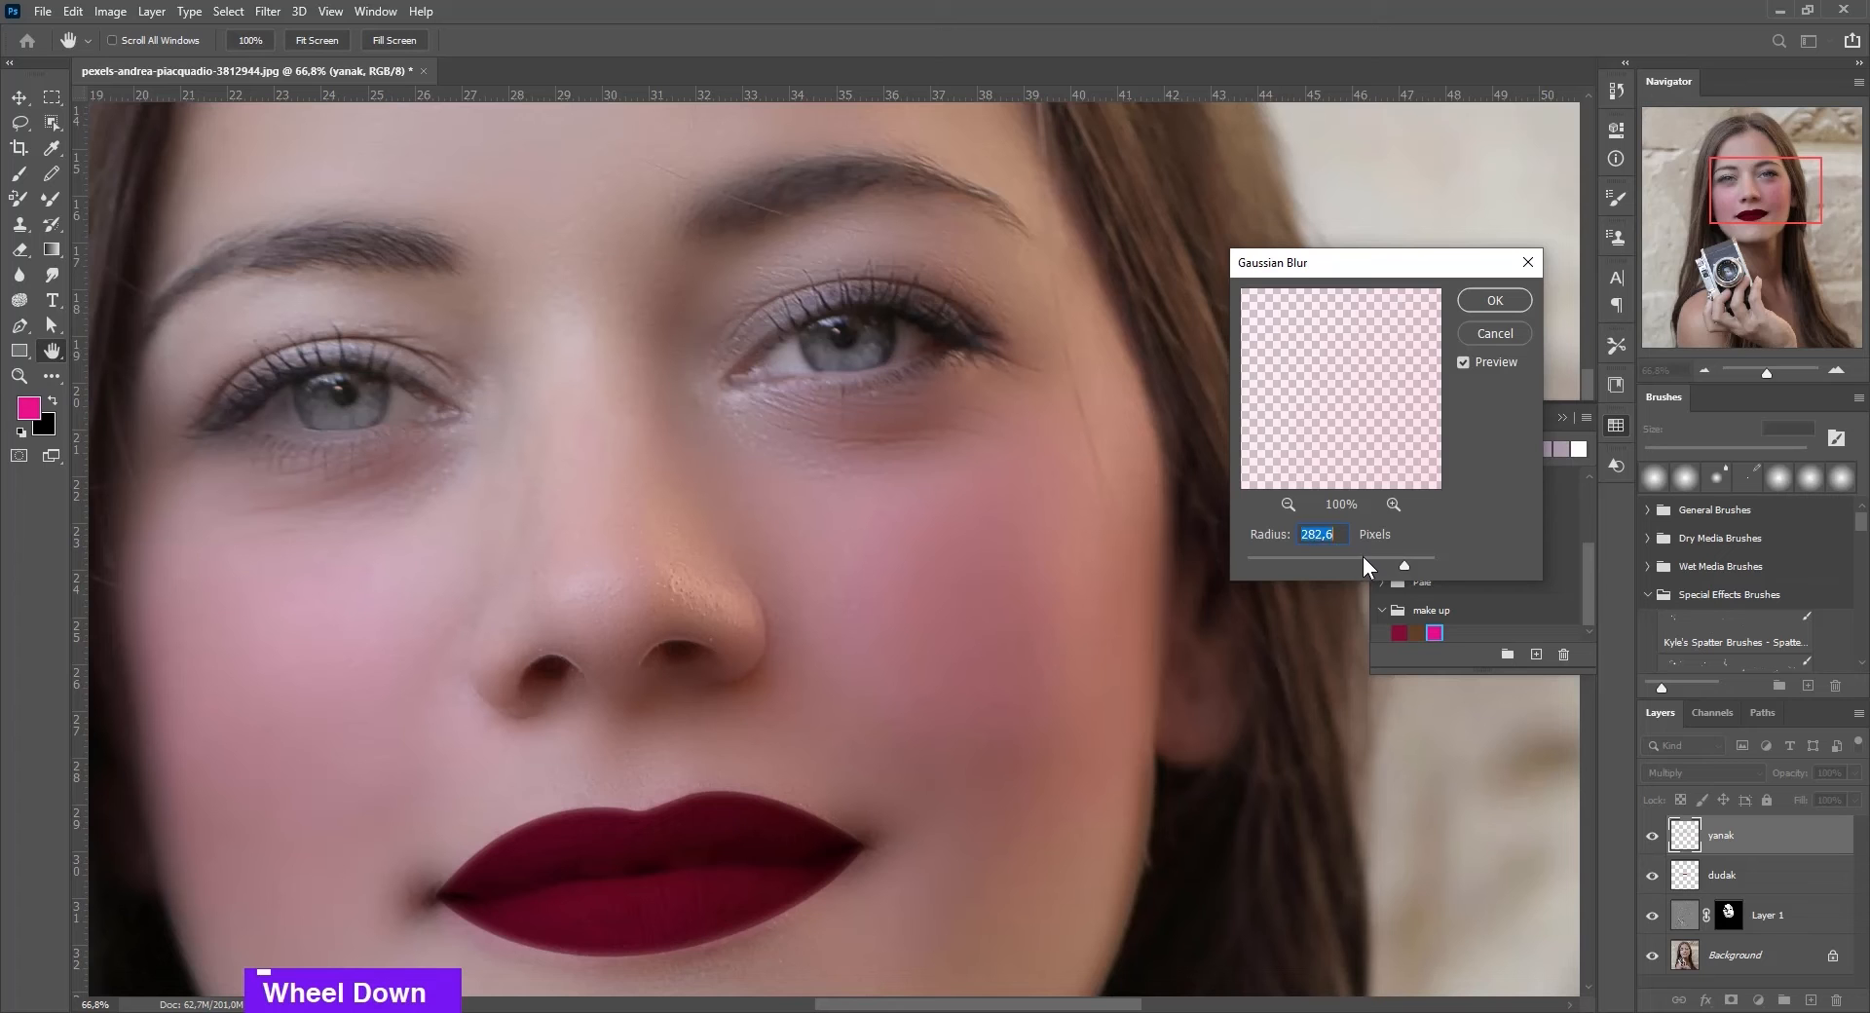
pyautogui.click(1494, 300)
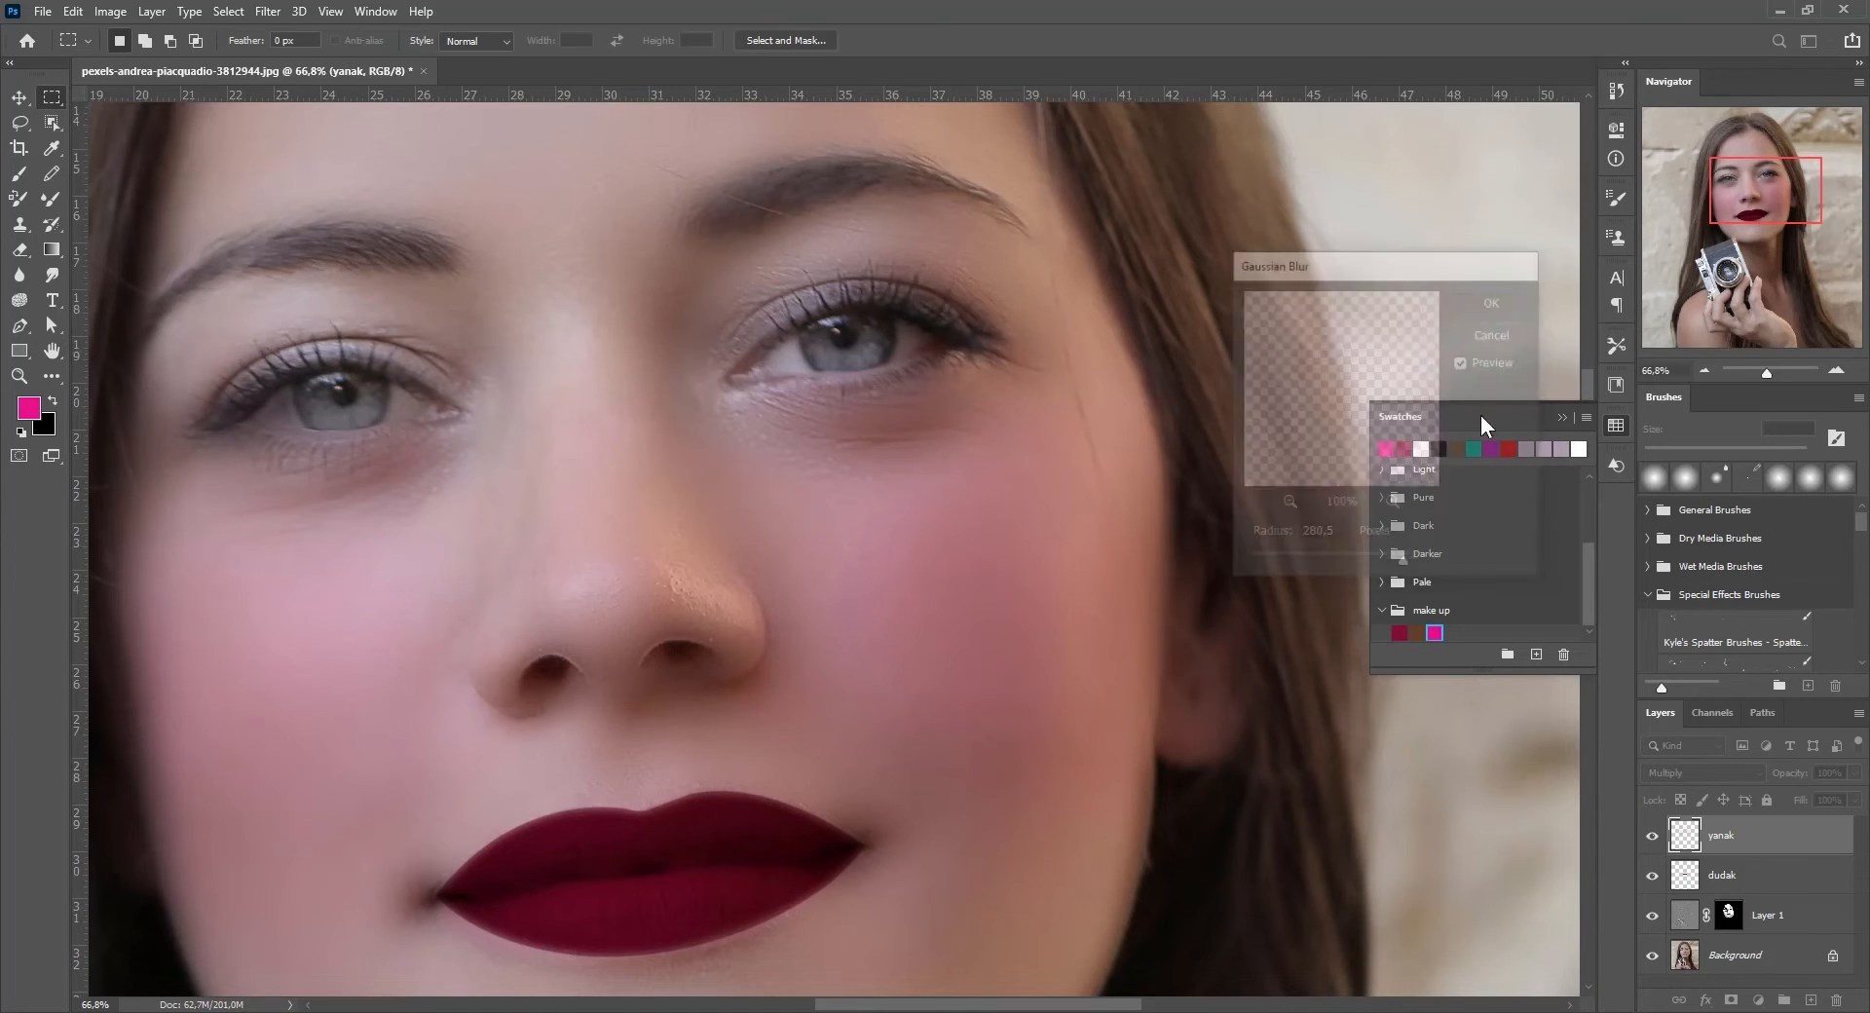
# - Compare the whole face with and without the yanak blush layer
pyautogui.scroll(-4, 1027, 601)
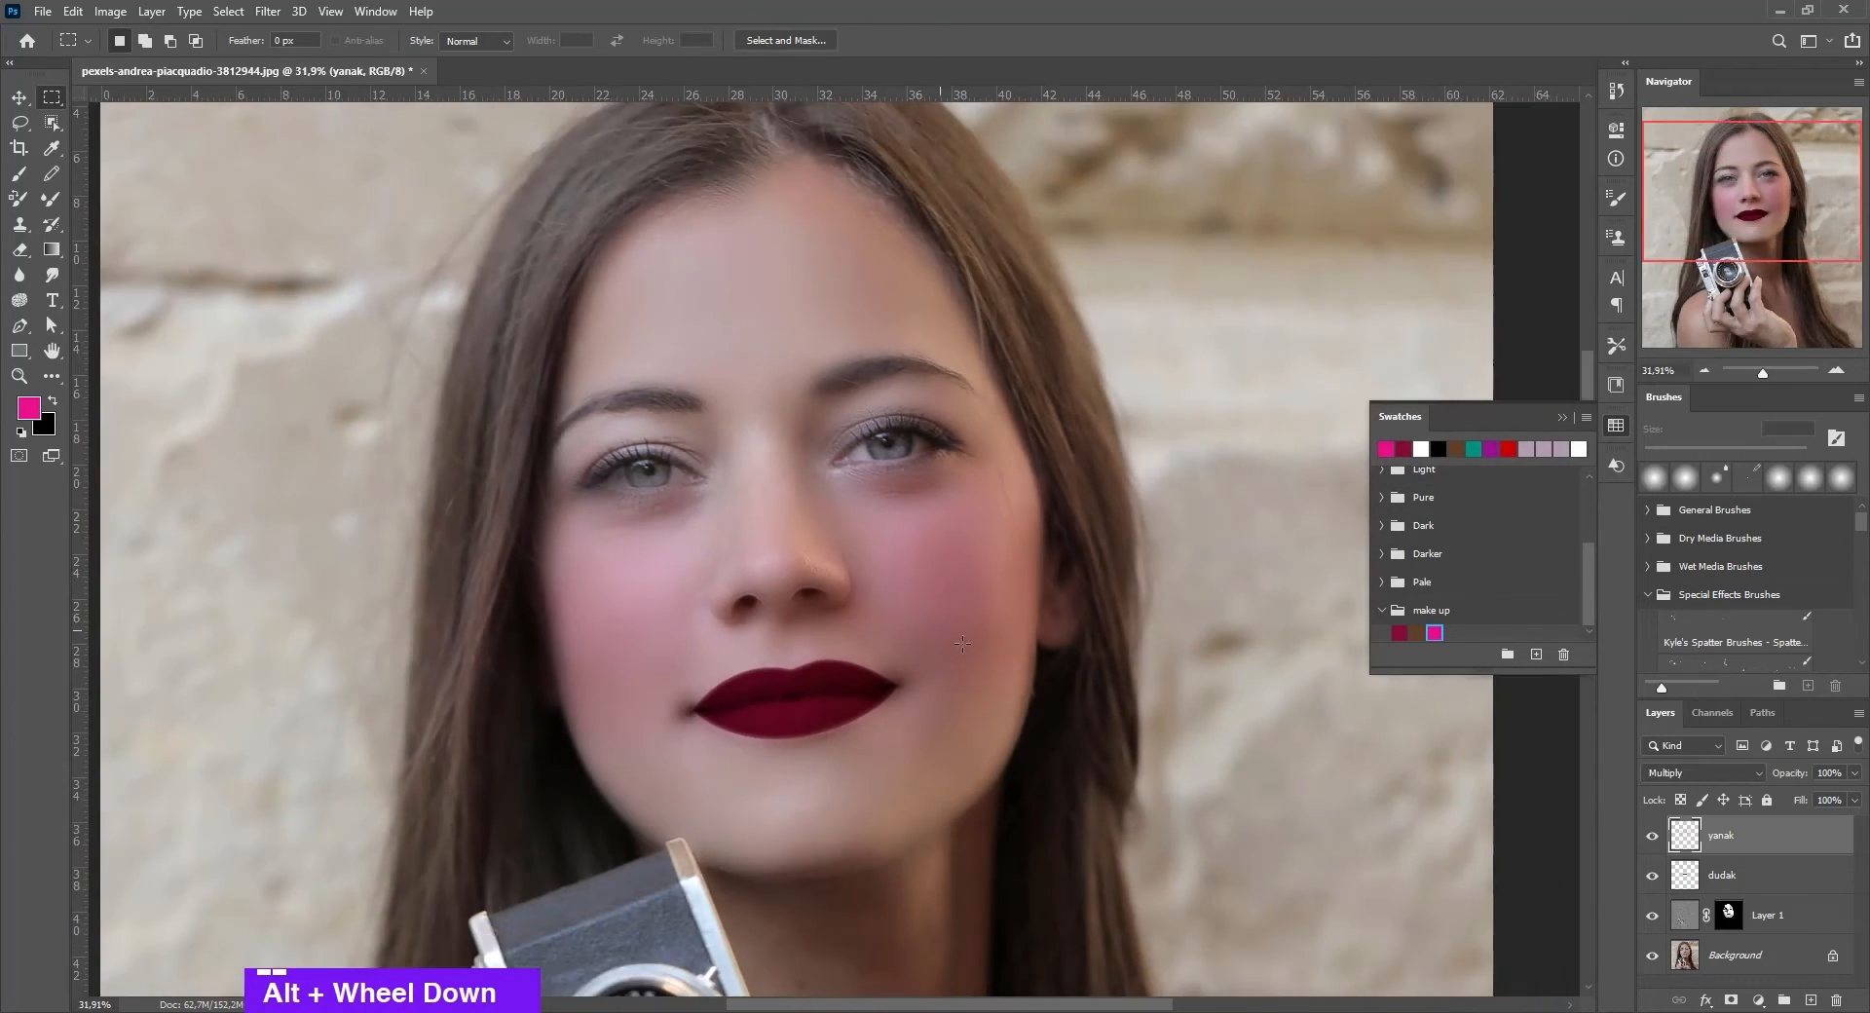
pyautogui.click(1652, 834)
pyautogui.click(1653, 837)
pyautogui.click(1654, 836)
pyautogui.click(1653, 836)
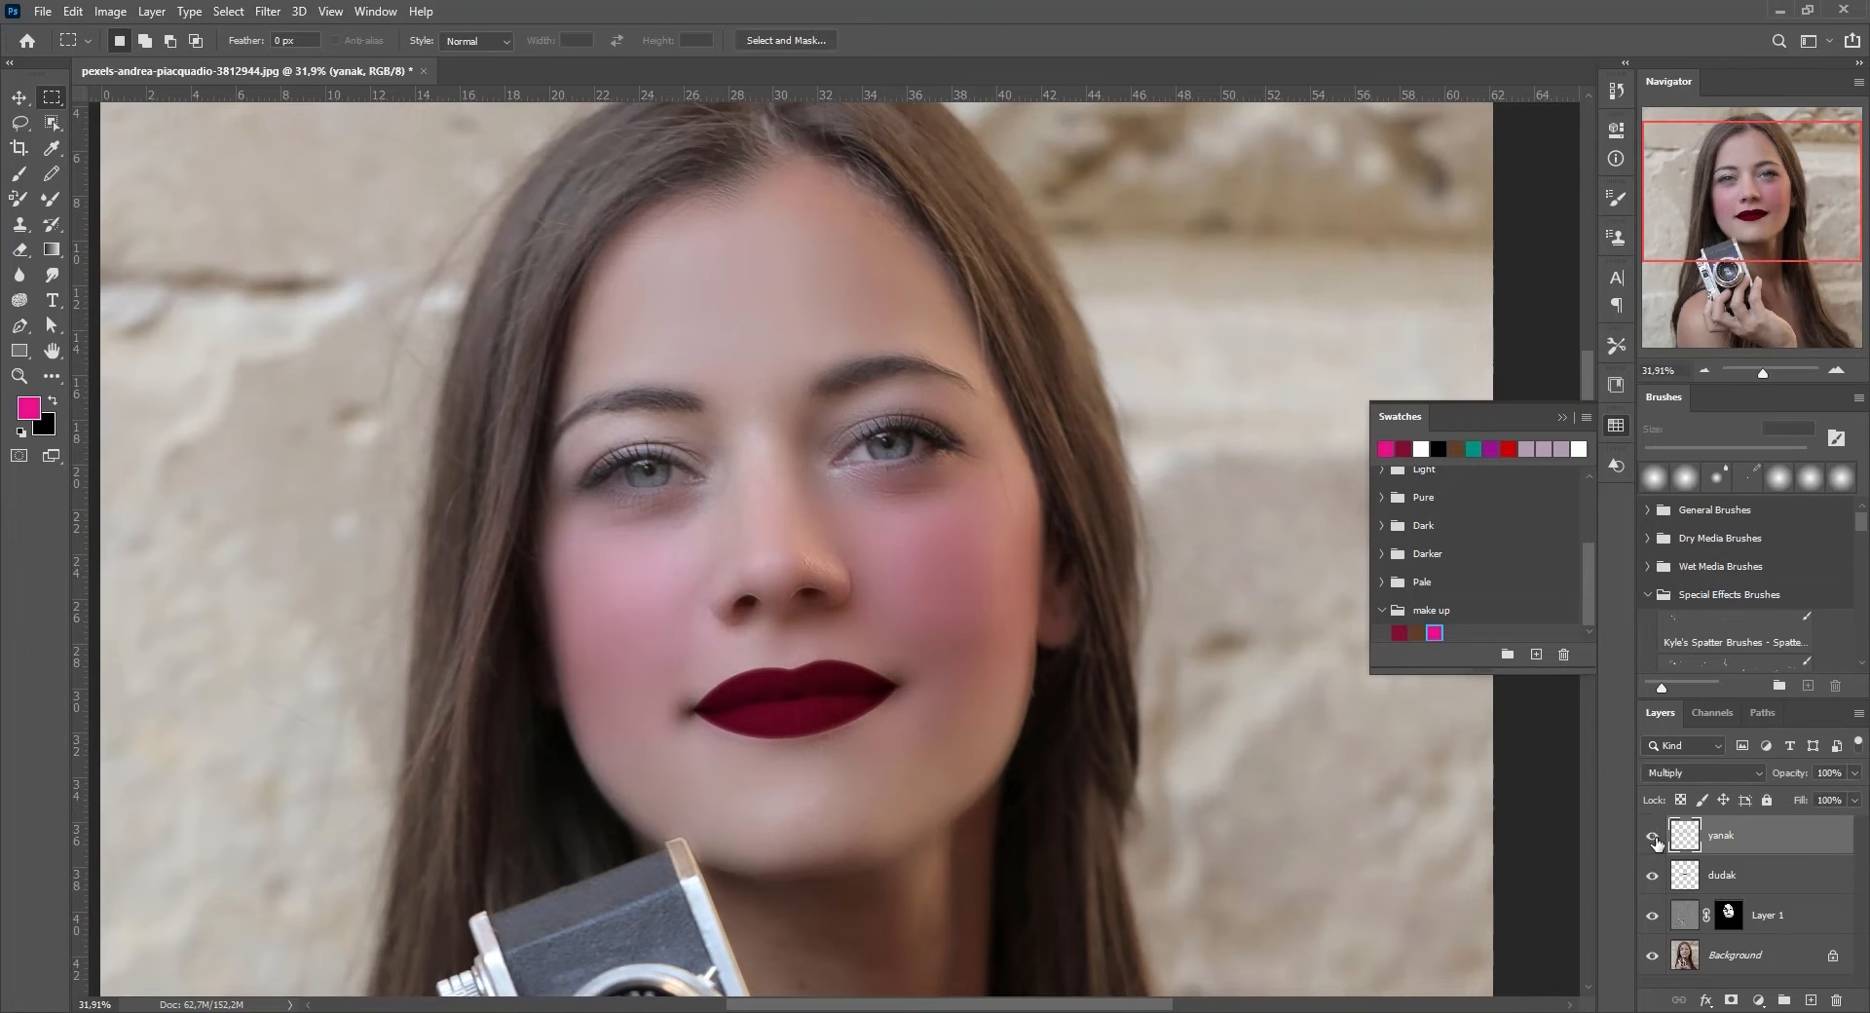
pyautogui.click(1654, 837)
pyautogui.click(1655, 837)
# - Add a new layer above yanak for the upper eyelids and name it kirpiküstü
pyautogui.scroll(4, 686, 514)
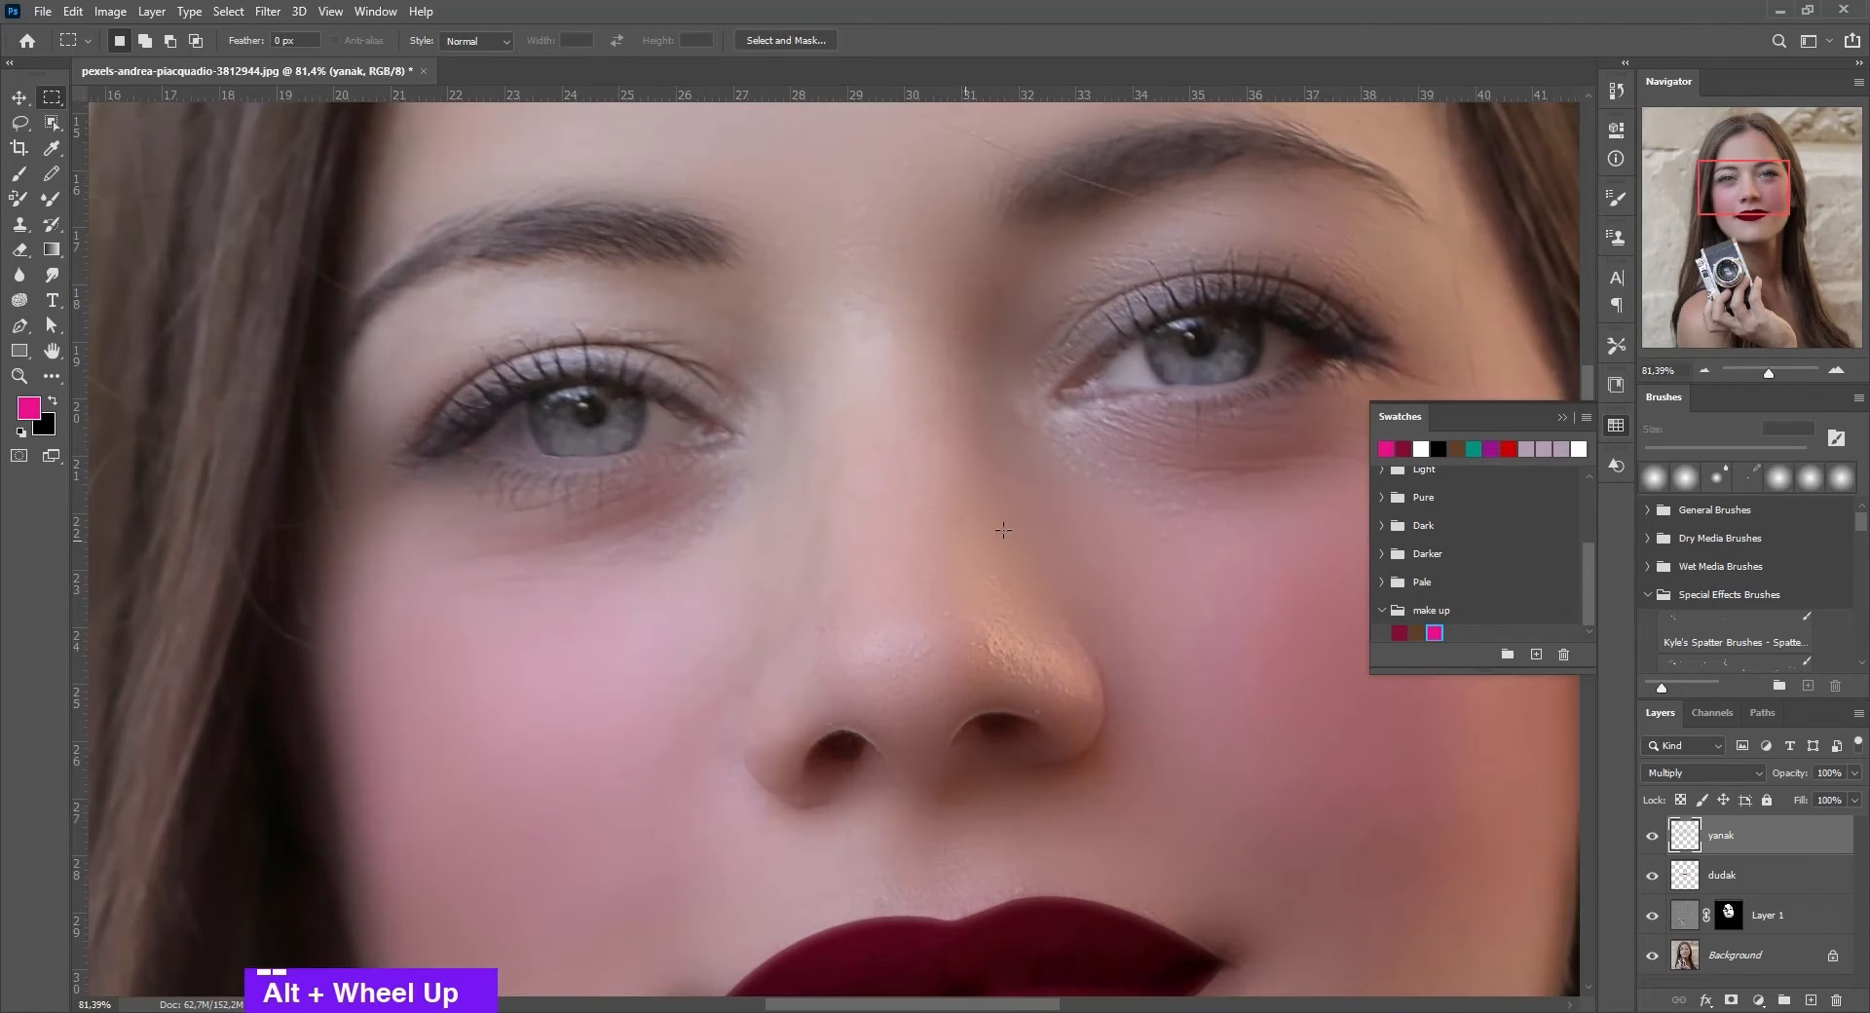
pyautogui.scroll(1, 1371, 553)
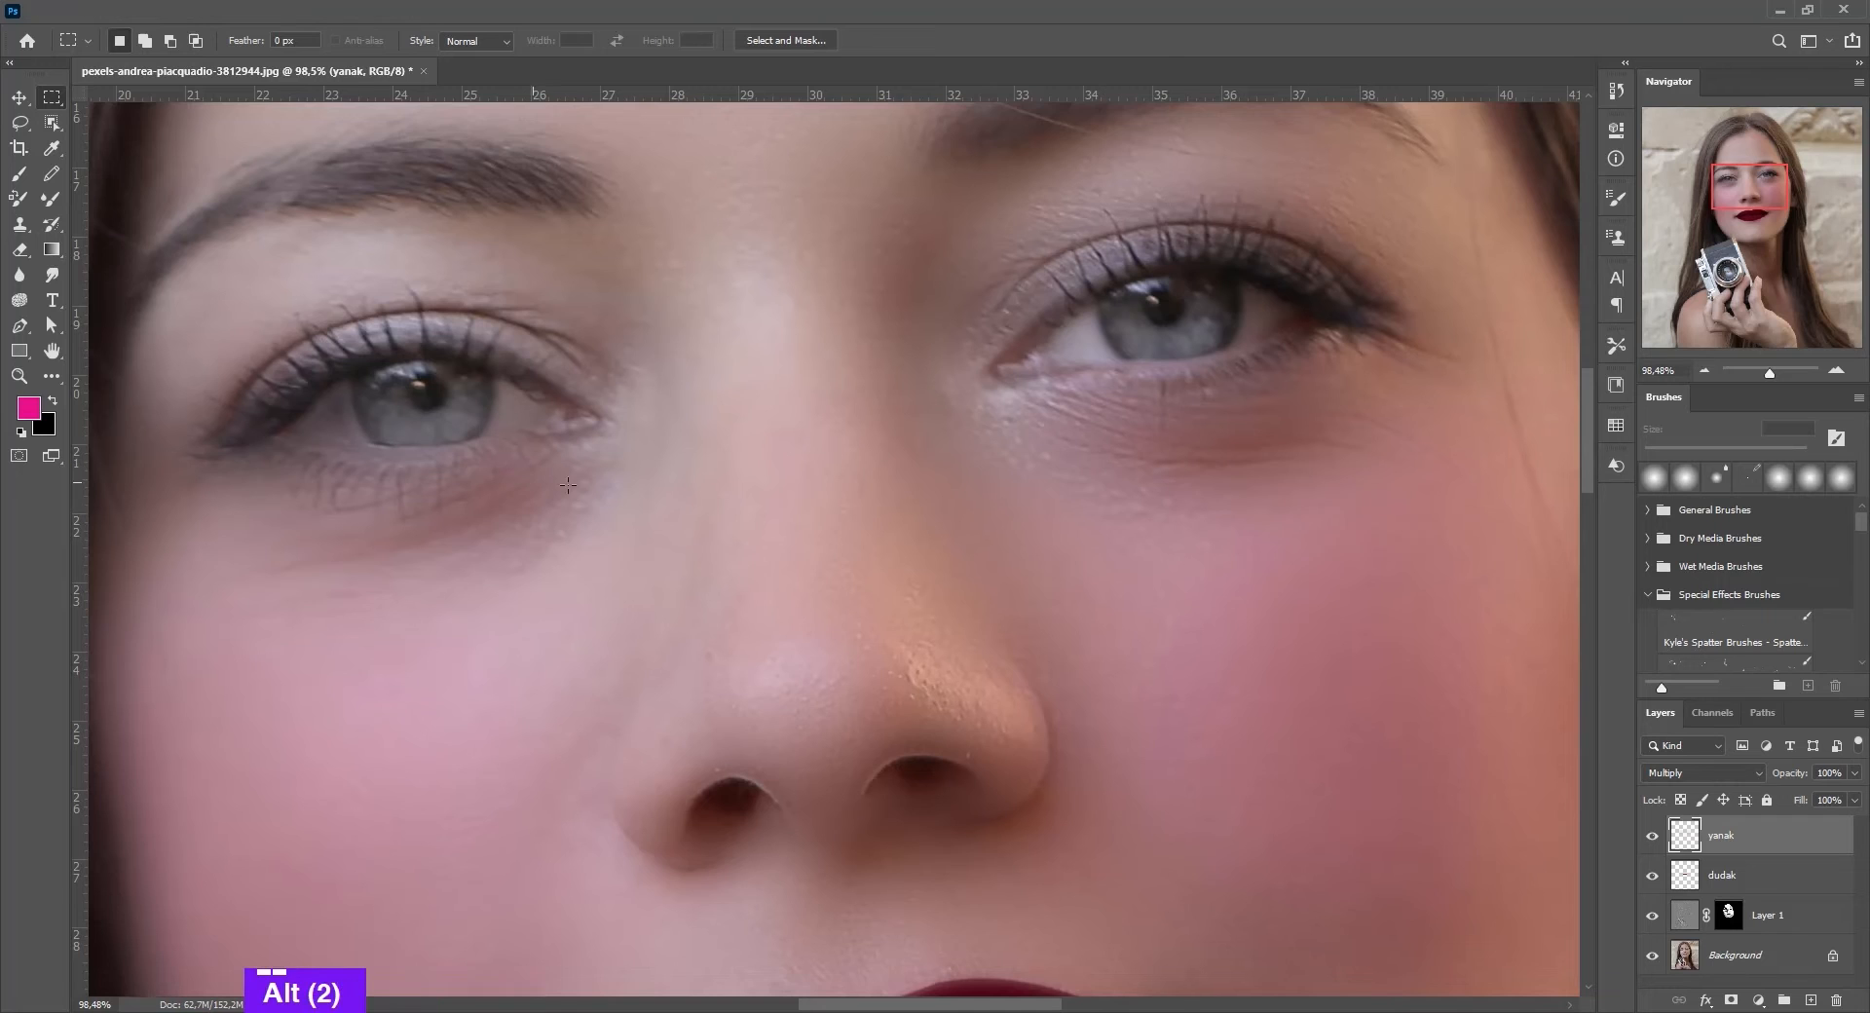
pyautogui.scroll(-1, 570, 535)
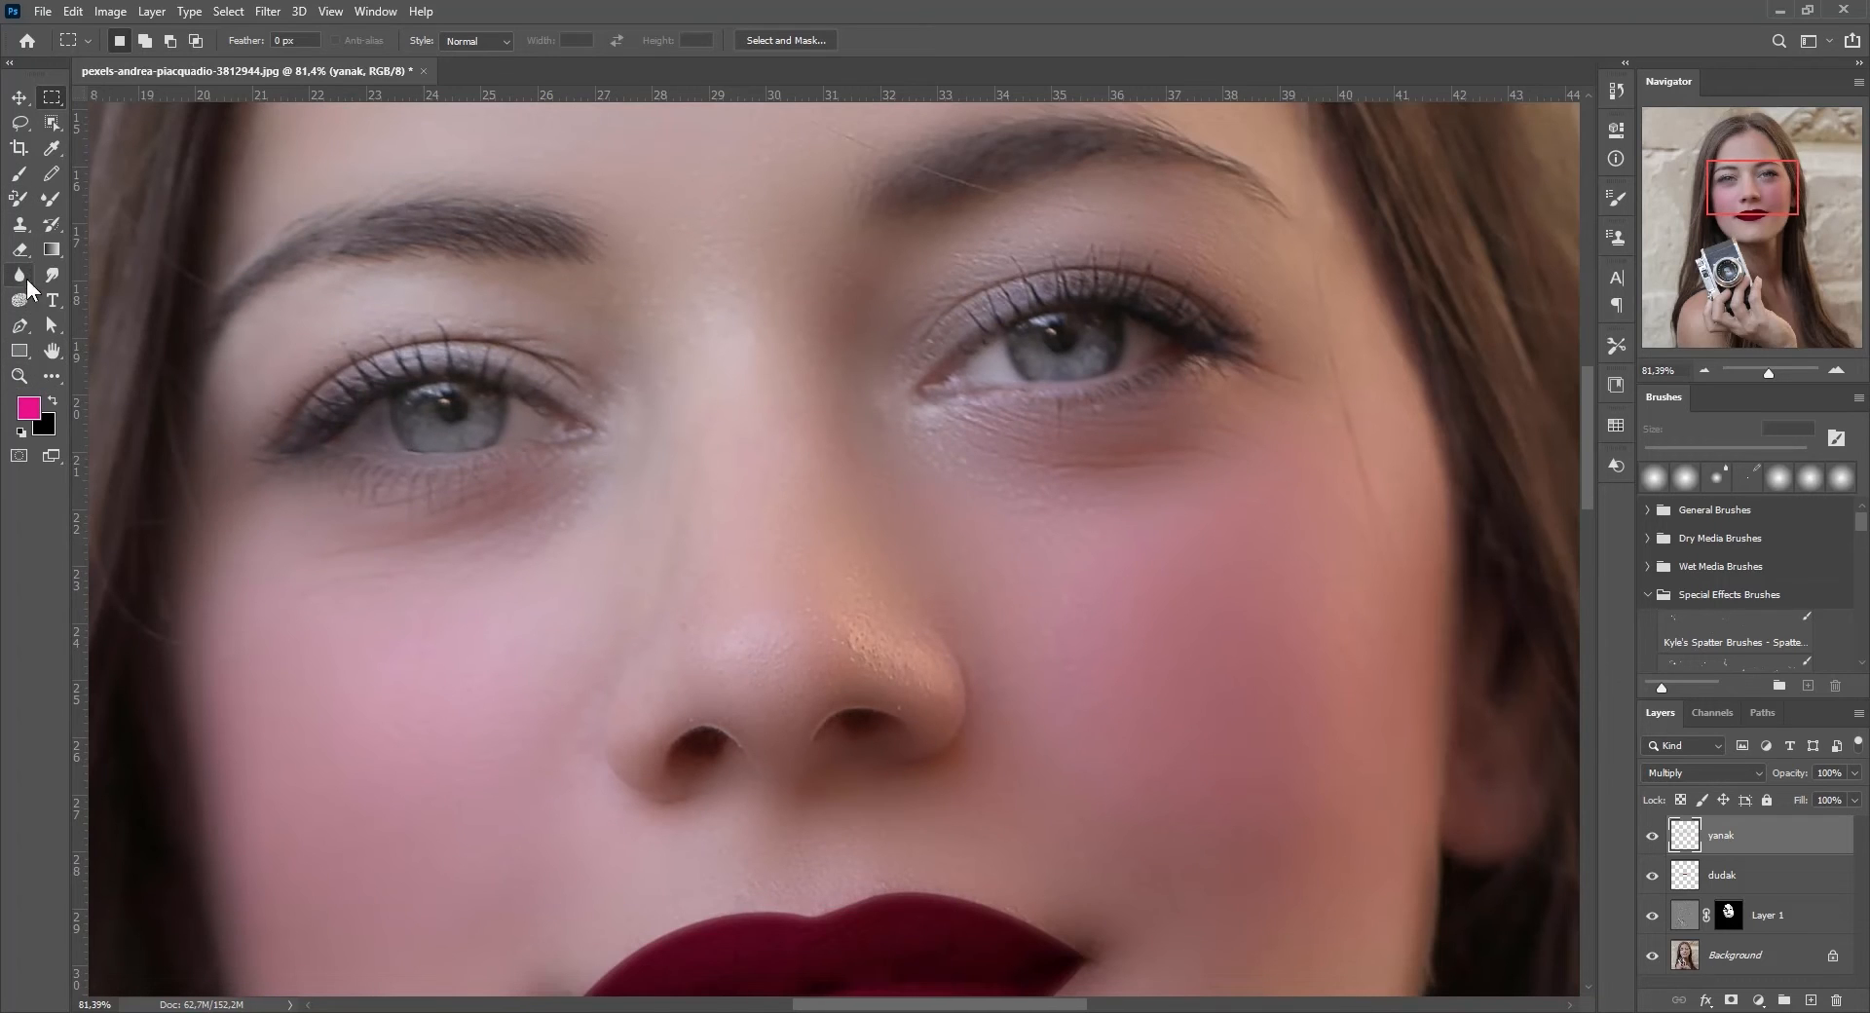
pyautogui.click(1807, 1000)
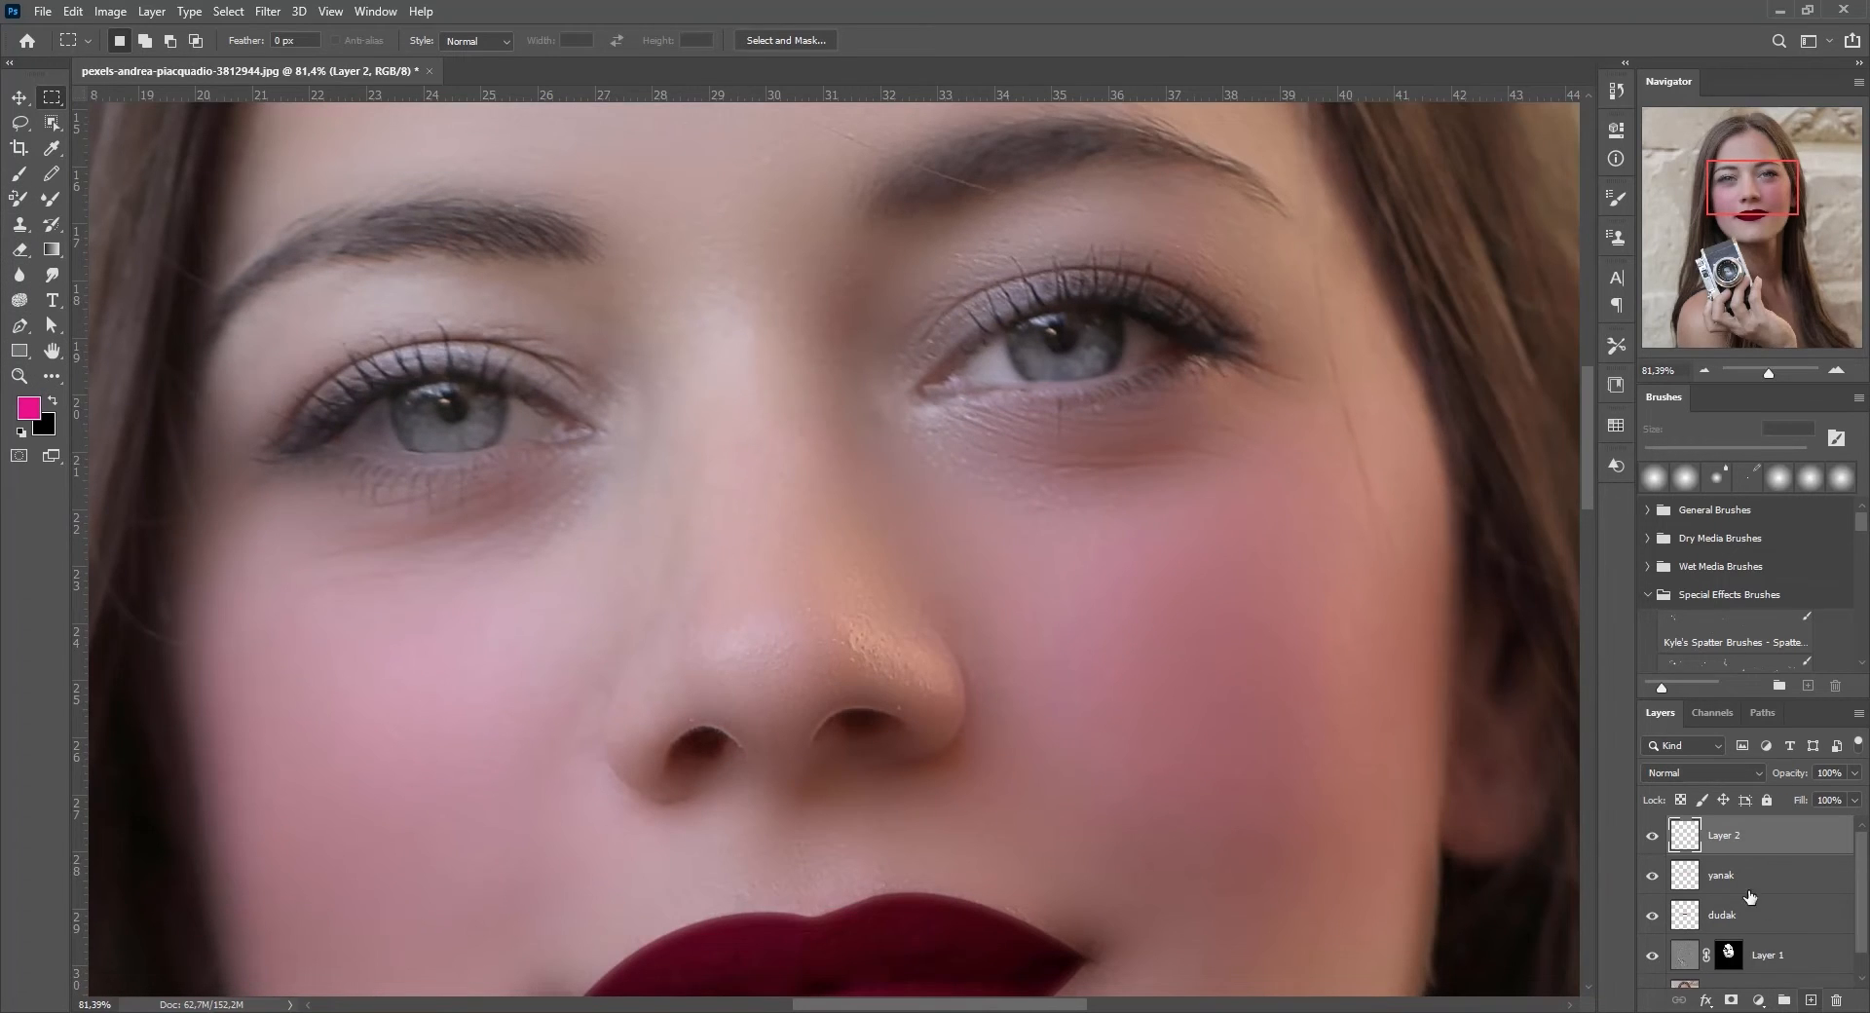
pyautogui.doubleClick(1726, 837)
pyautogui.write('kirpik')
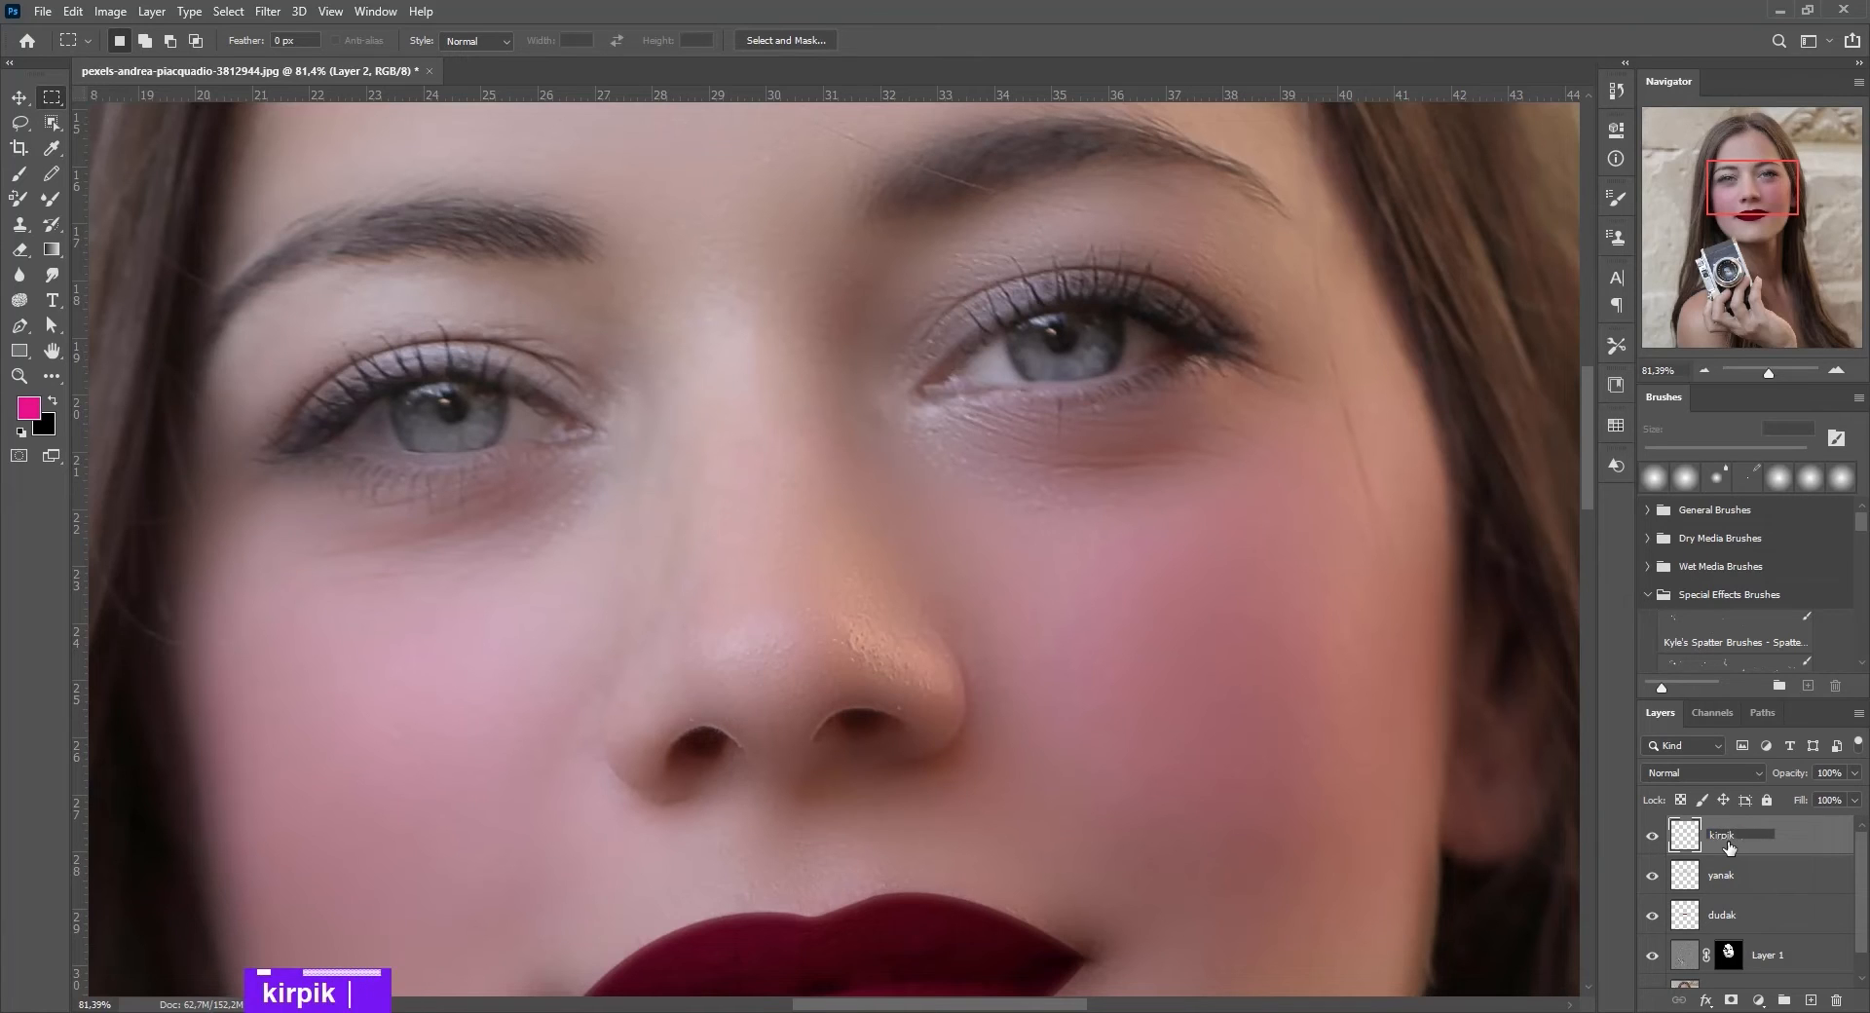
pyautogui.write('üstü')
pyautogui.press('Return')
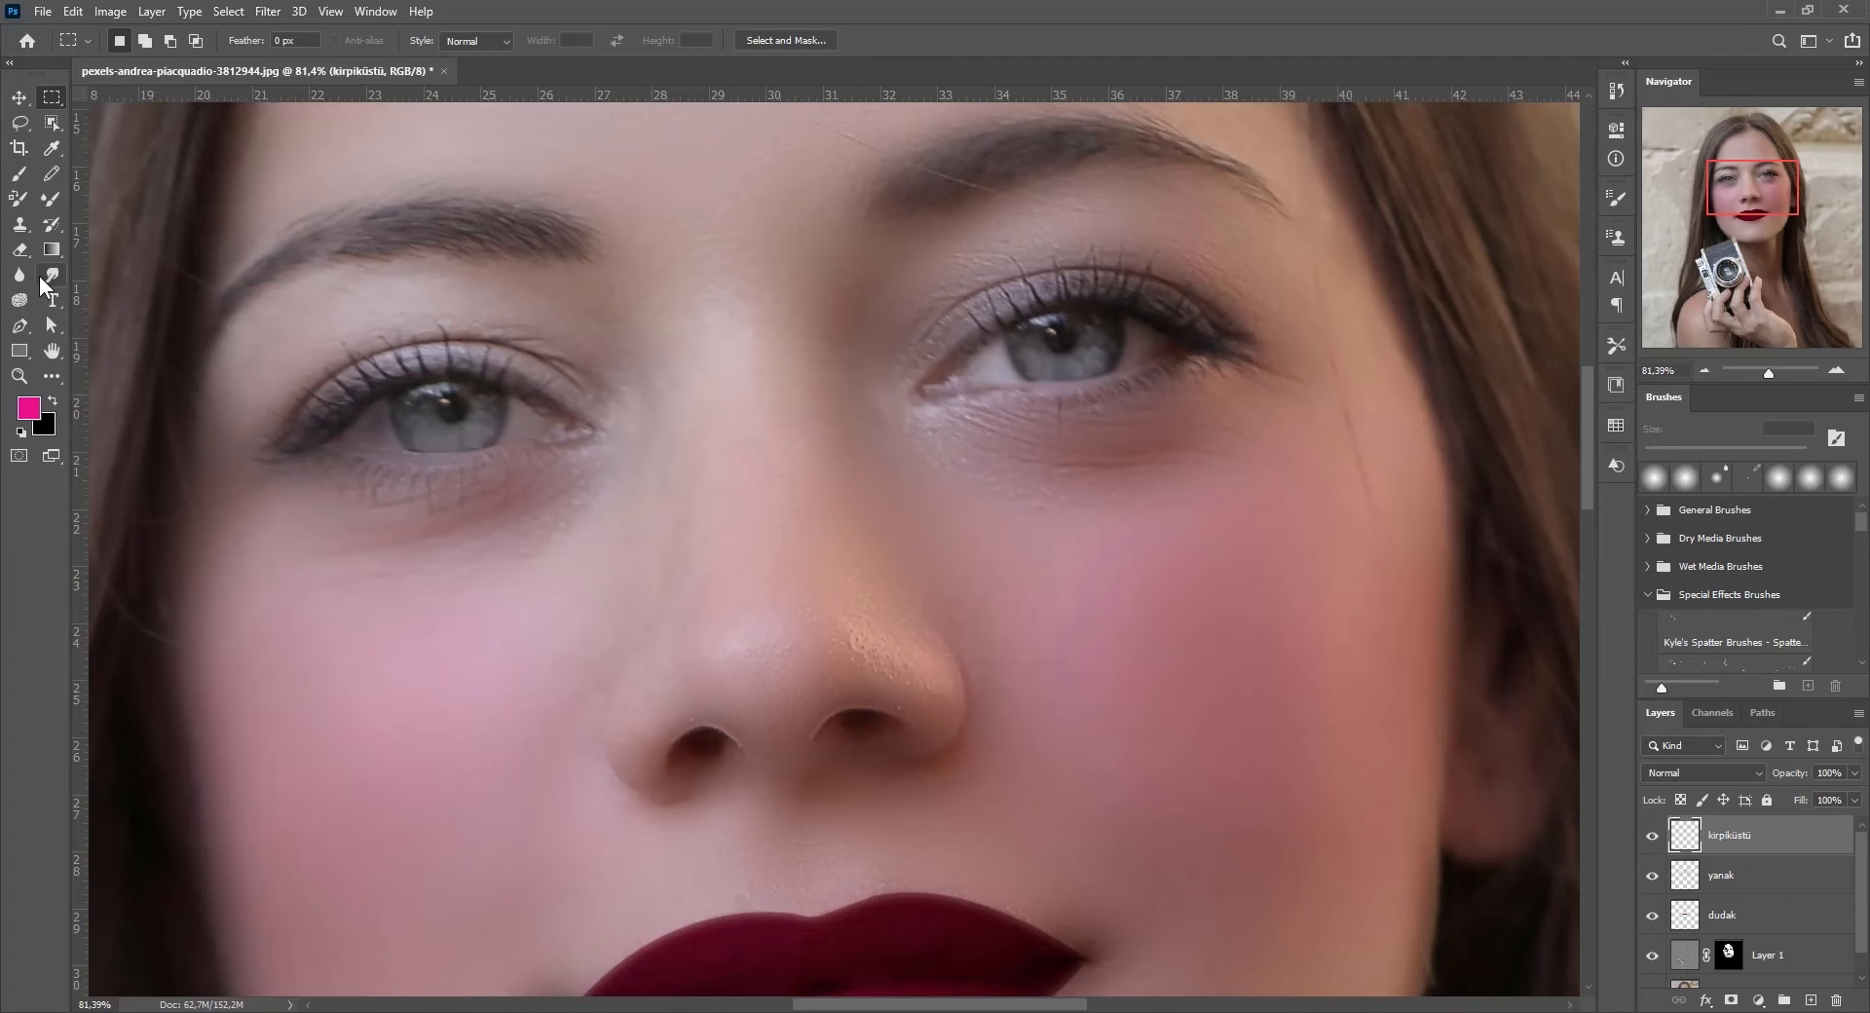
# - Draw a closed crescent Pen path over the upper lid of the eye on the image's left and convert it into a selection
pyautogui.click(16, 329)
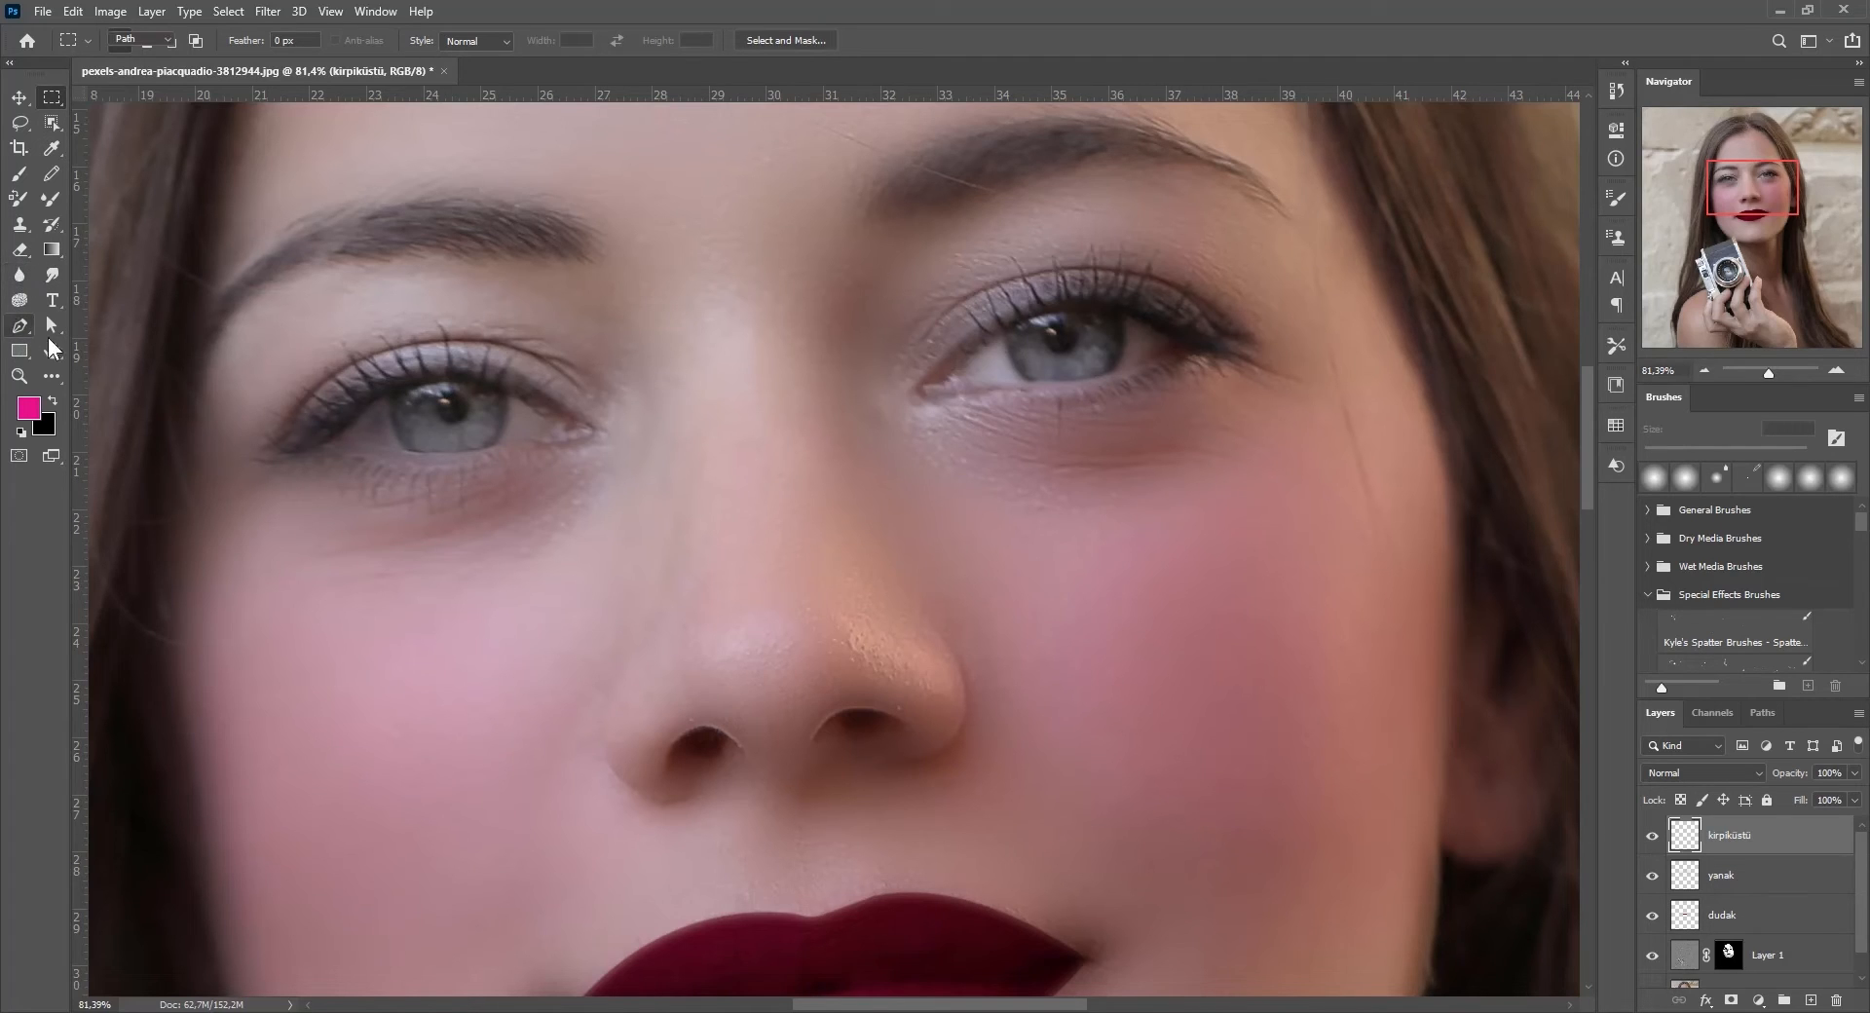
pyautogui.click(285, 447)
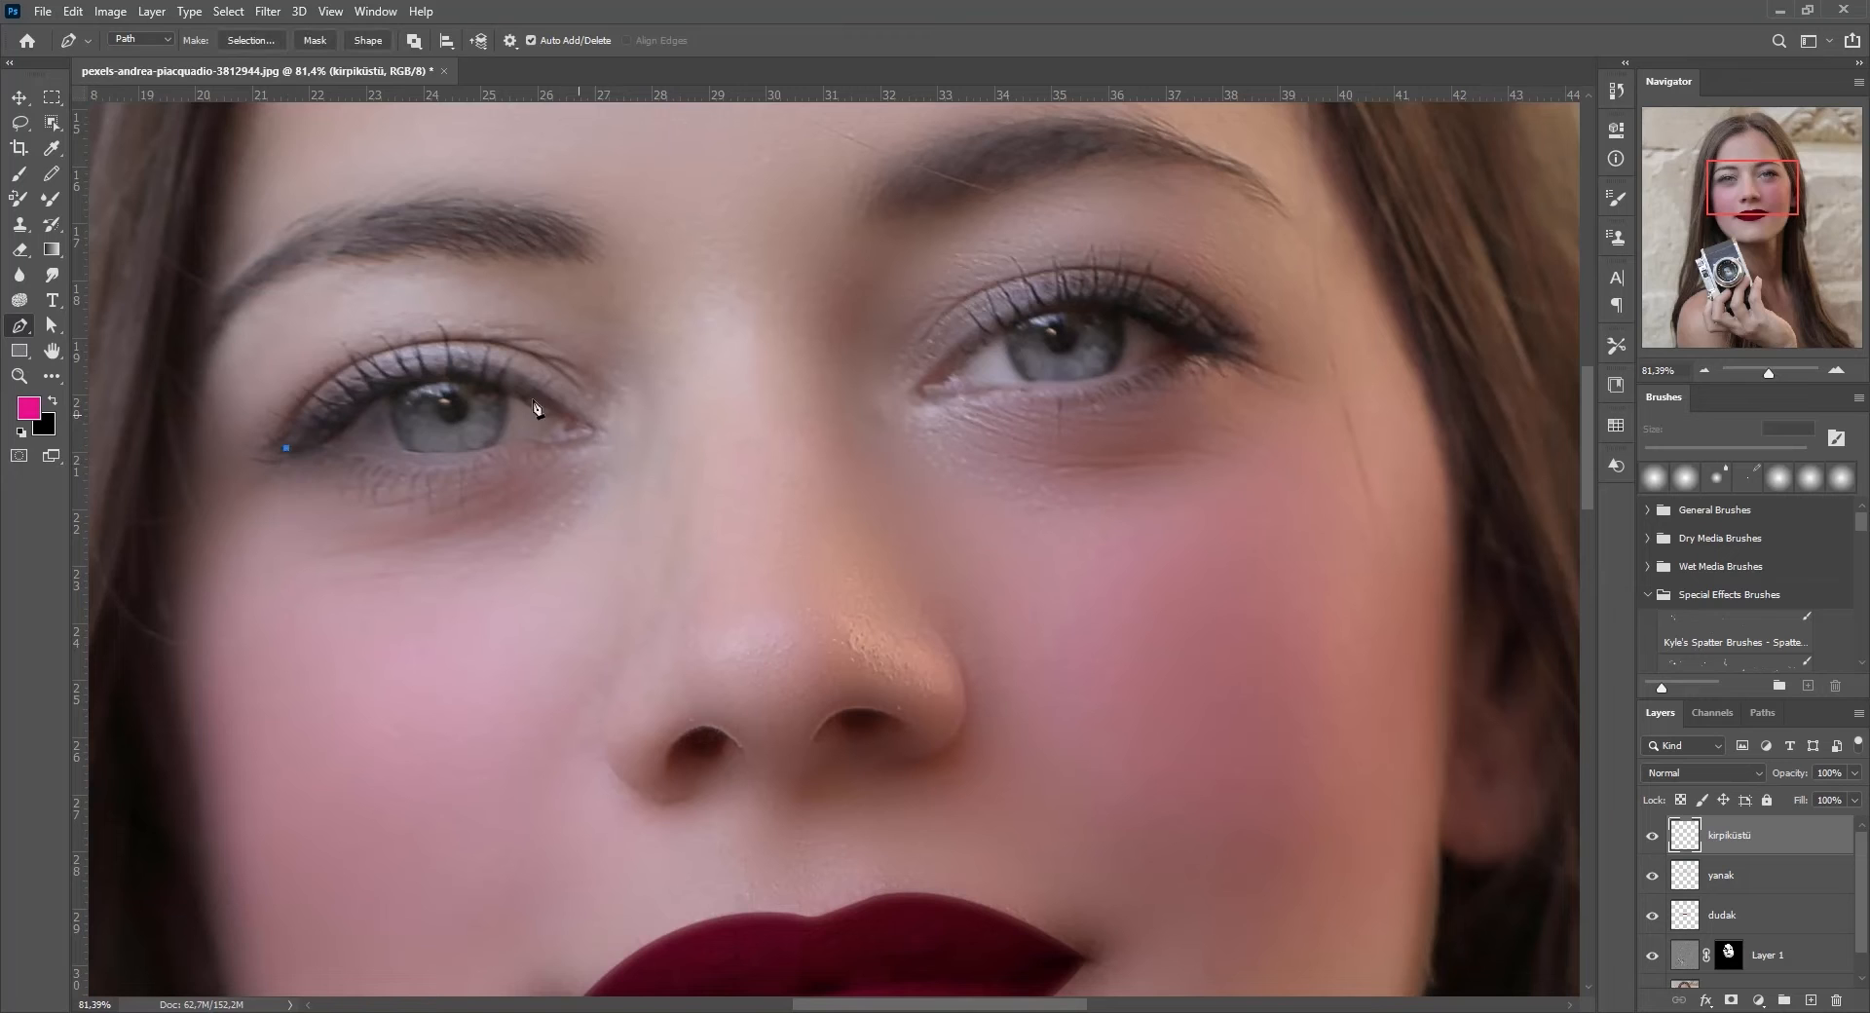
pyautogui.moveTo(583, 420); pyautogui.dragTo(599, 441)
pyautogui.keyDown('alt'); pyautogui.click(583, 420); pyautogui.keyUp('alt')
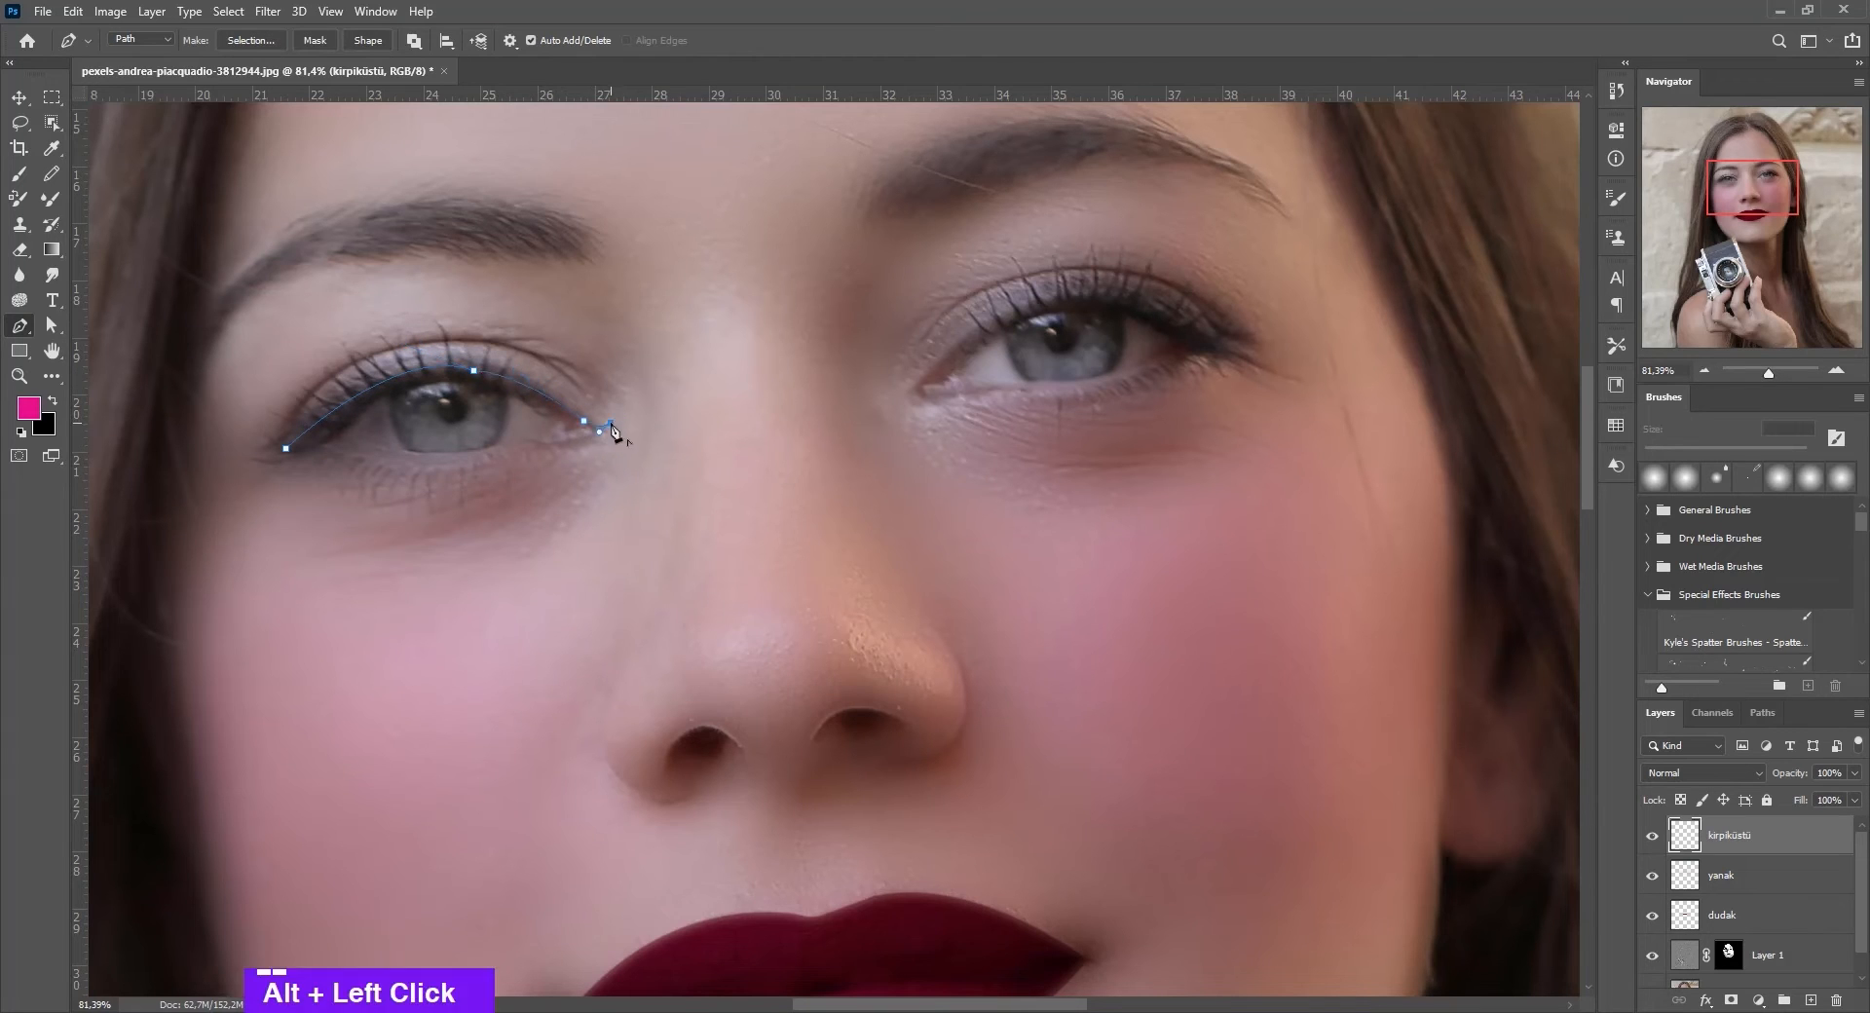
pyautogui.keyDown('alt'); pyautogui.click(285, 448); pyautogui.keyUp('alt')
pyautogui.rightClick(343, 391)
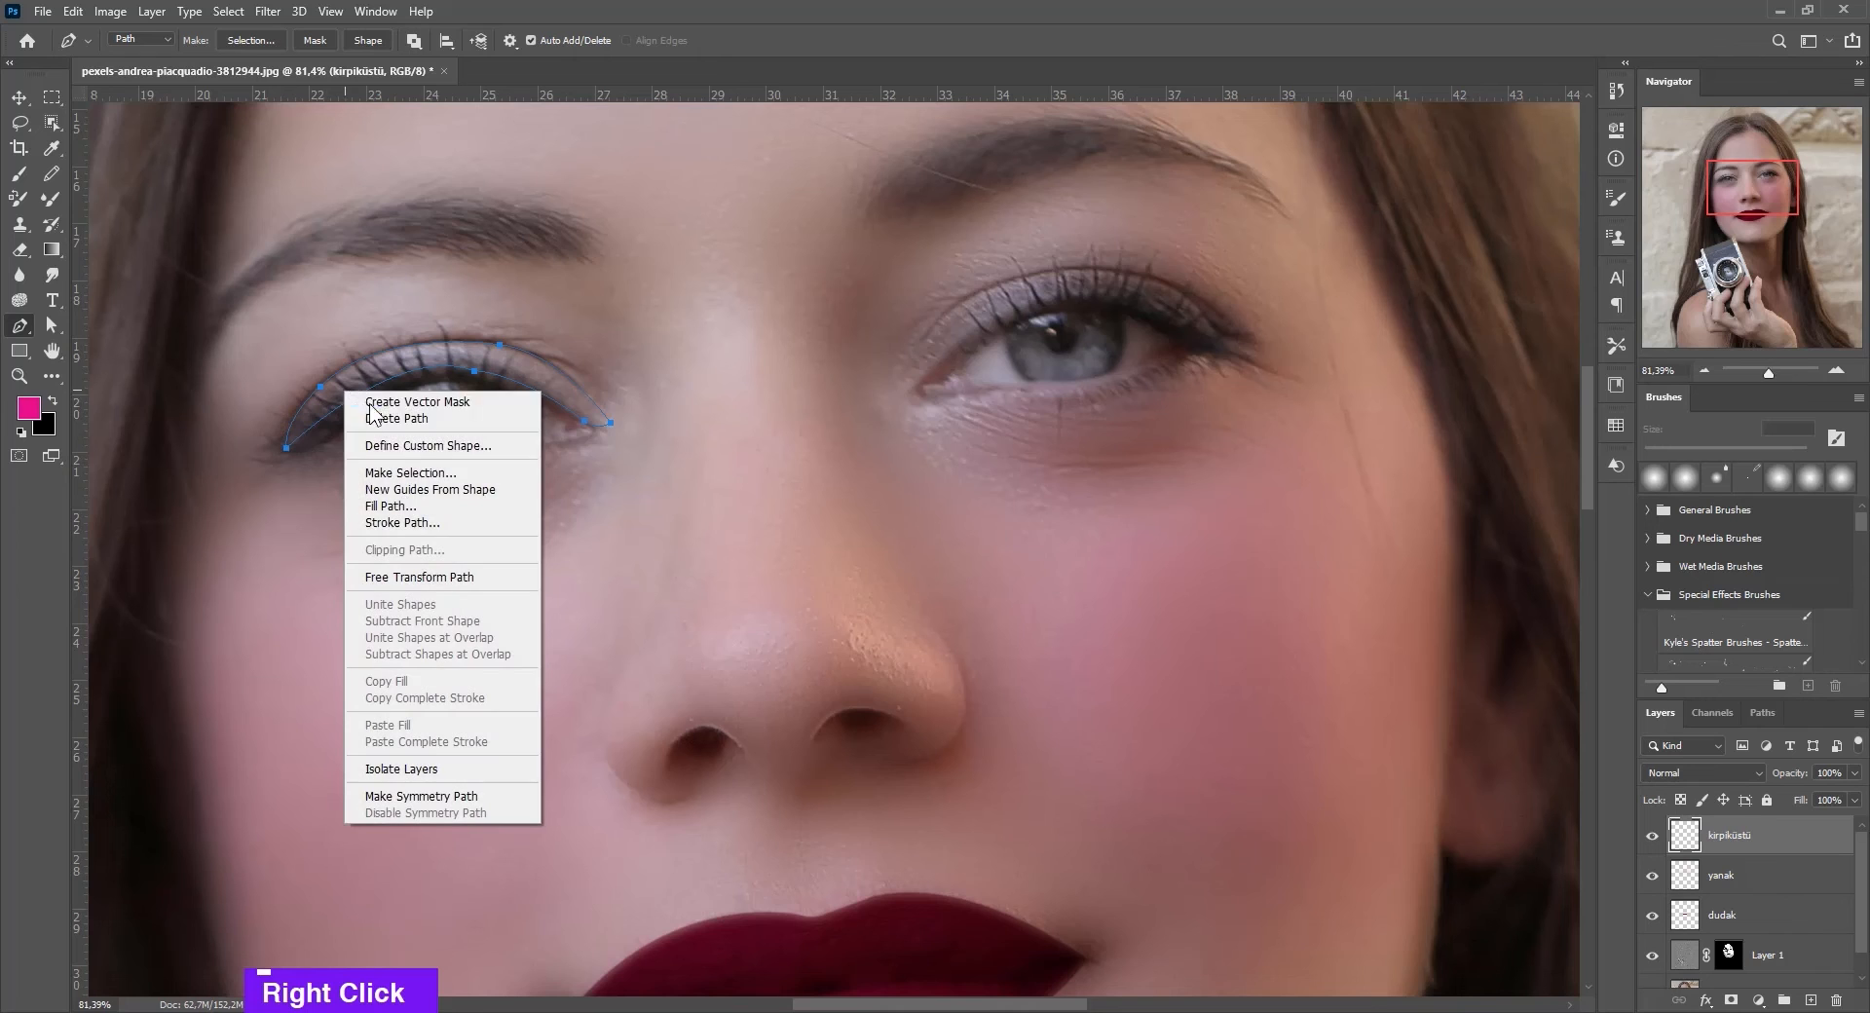
pyautogui.click(419, 471)
pyautogui.click(1033, 276)
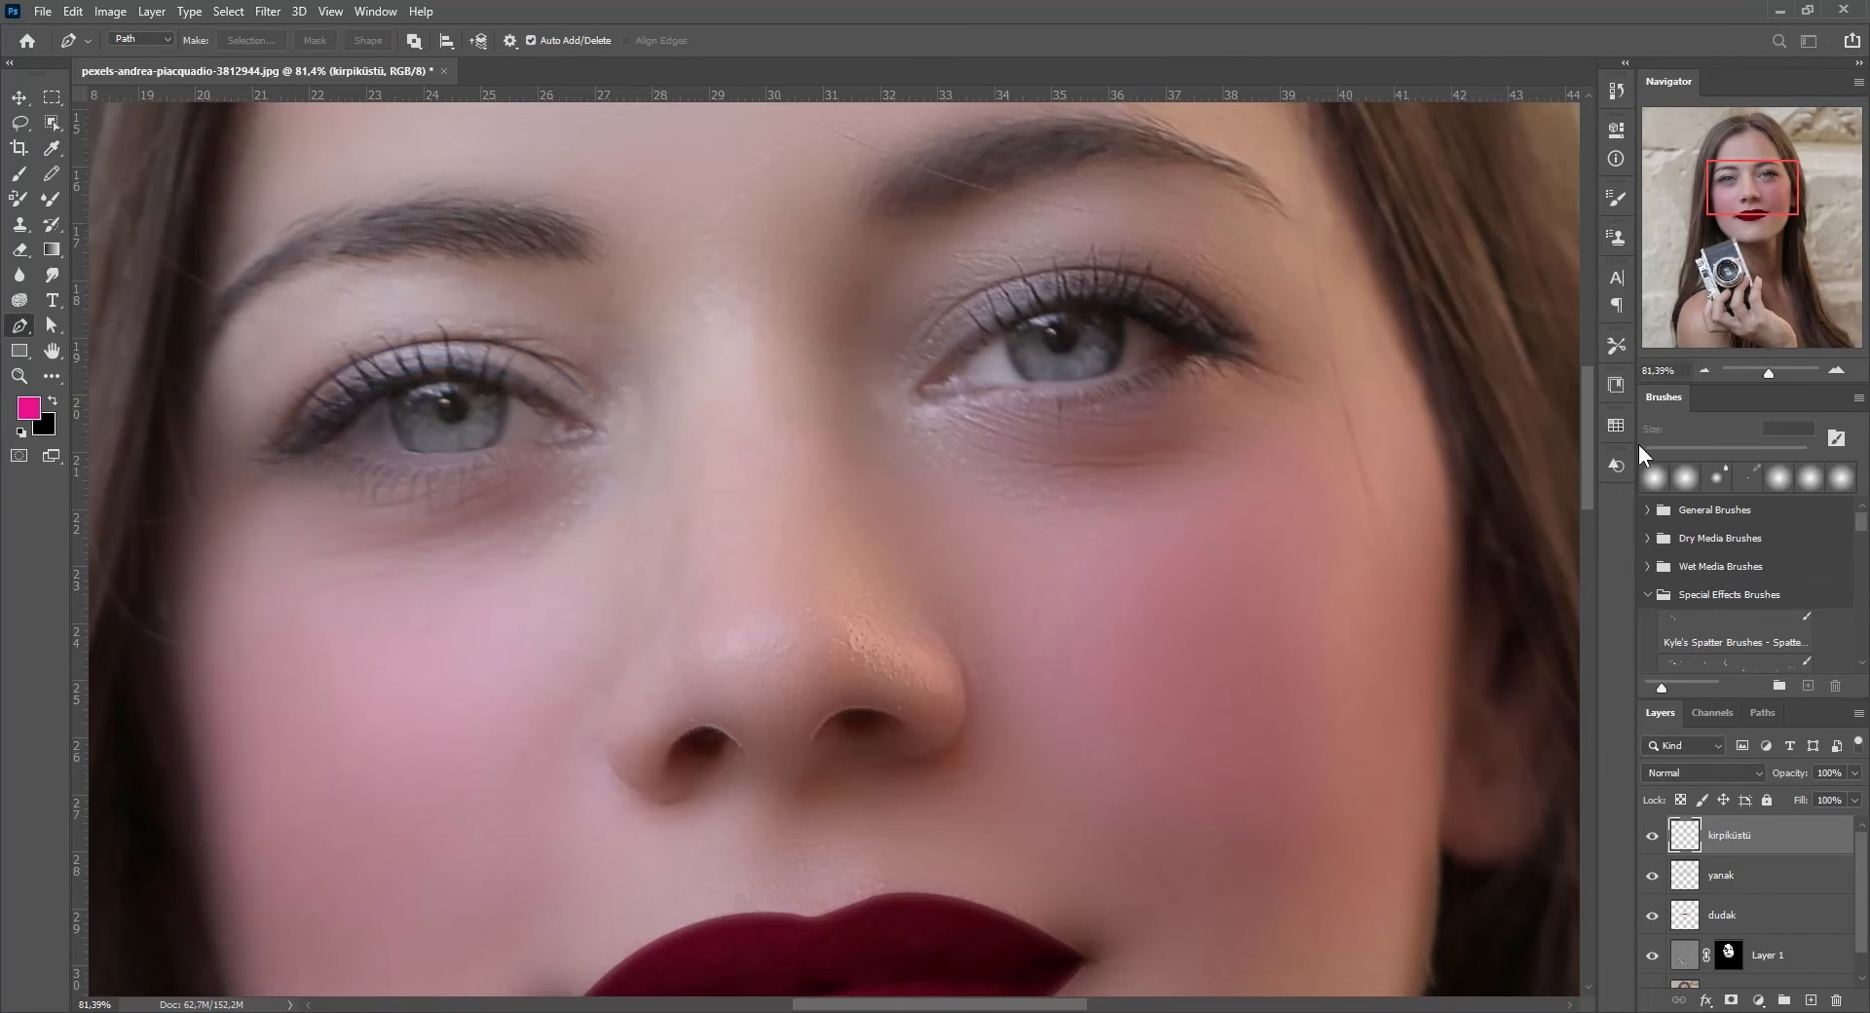
# - Brush the eyelid selection on the kirpiküstü layer full with the brown make up swatch colour at 184 px
pyautogui.click(1615, 426)
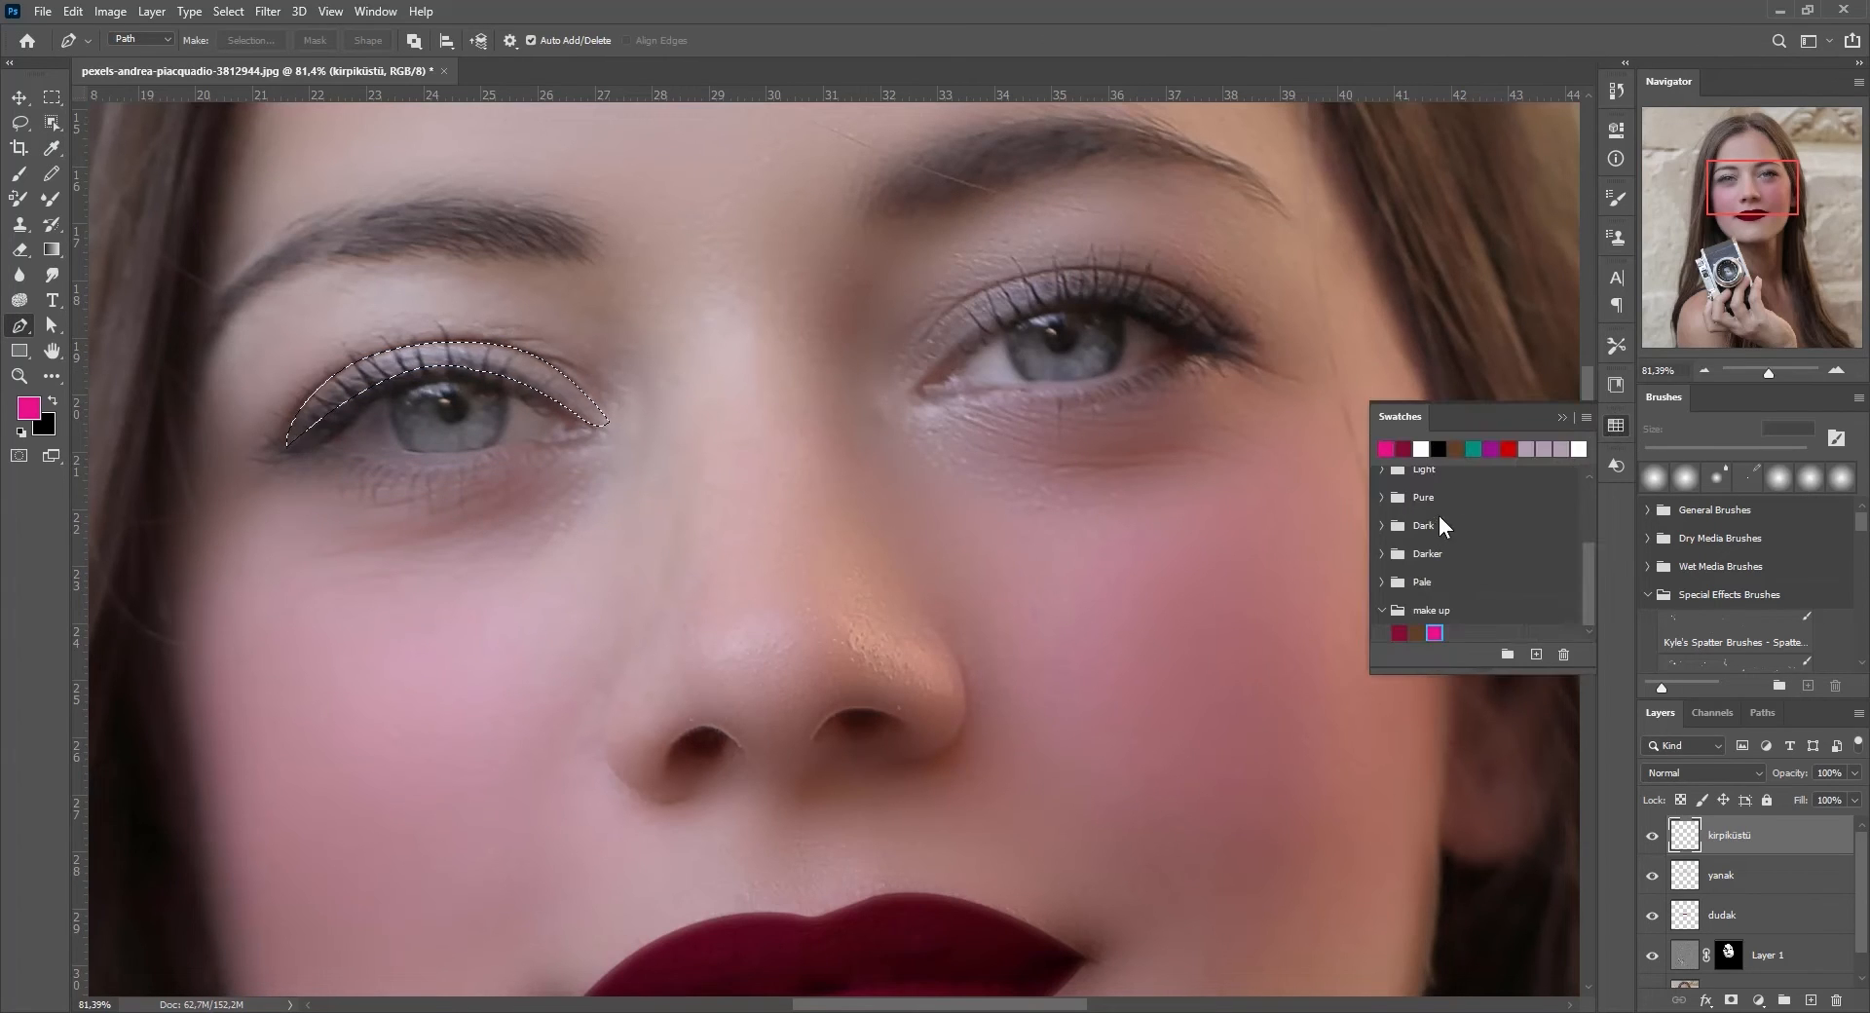
pyautogui.click(1417, 633)
pyautogui.click(1562, 416)
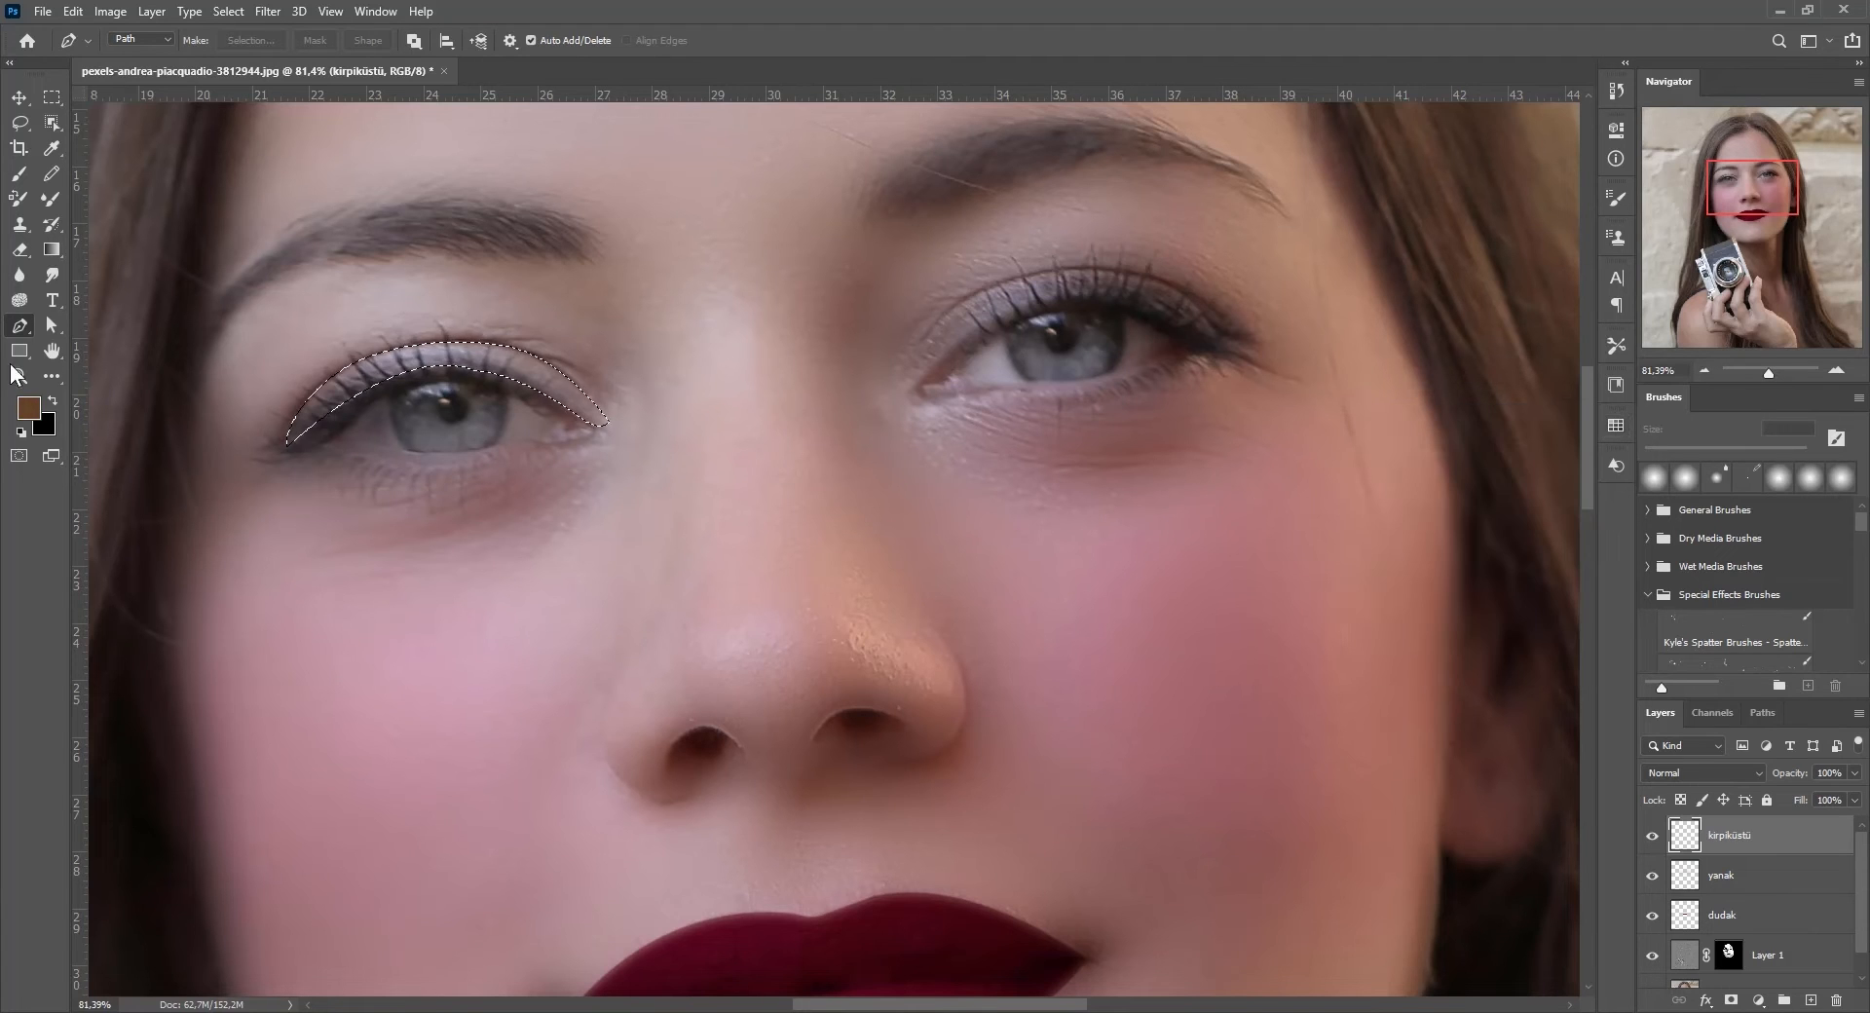
pyautogui.click(19, 173)
pyautogui.moveTo(314, 412)
pyautogui.mouseDown()
pyautogui.moveTo(437, 388)
pyautogui.moveTo(577, 409)
pyautogui.moveTo(450, 371)
pyautogui.moveTo(262, 422)
pyautogui.moveTo(482, 358)
pyautogui.moveTo(232, 398)
pyautogui.moveTo(543, 392)
pyautogui.mouseUp()
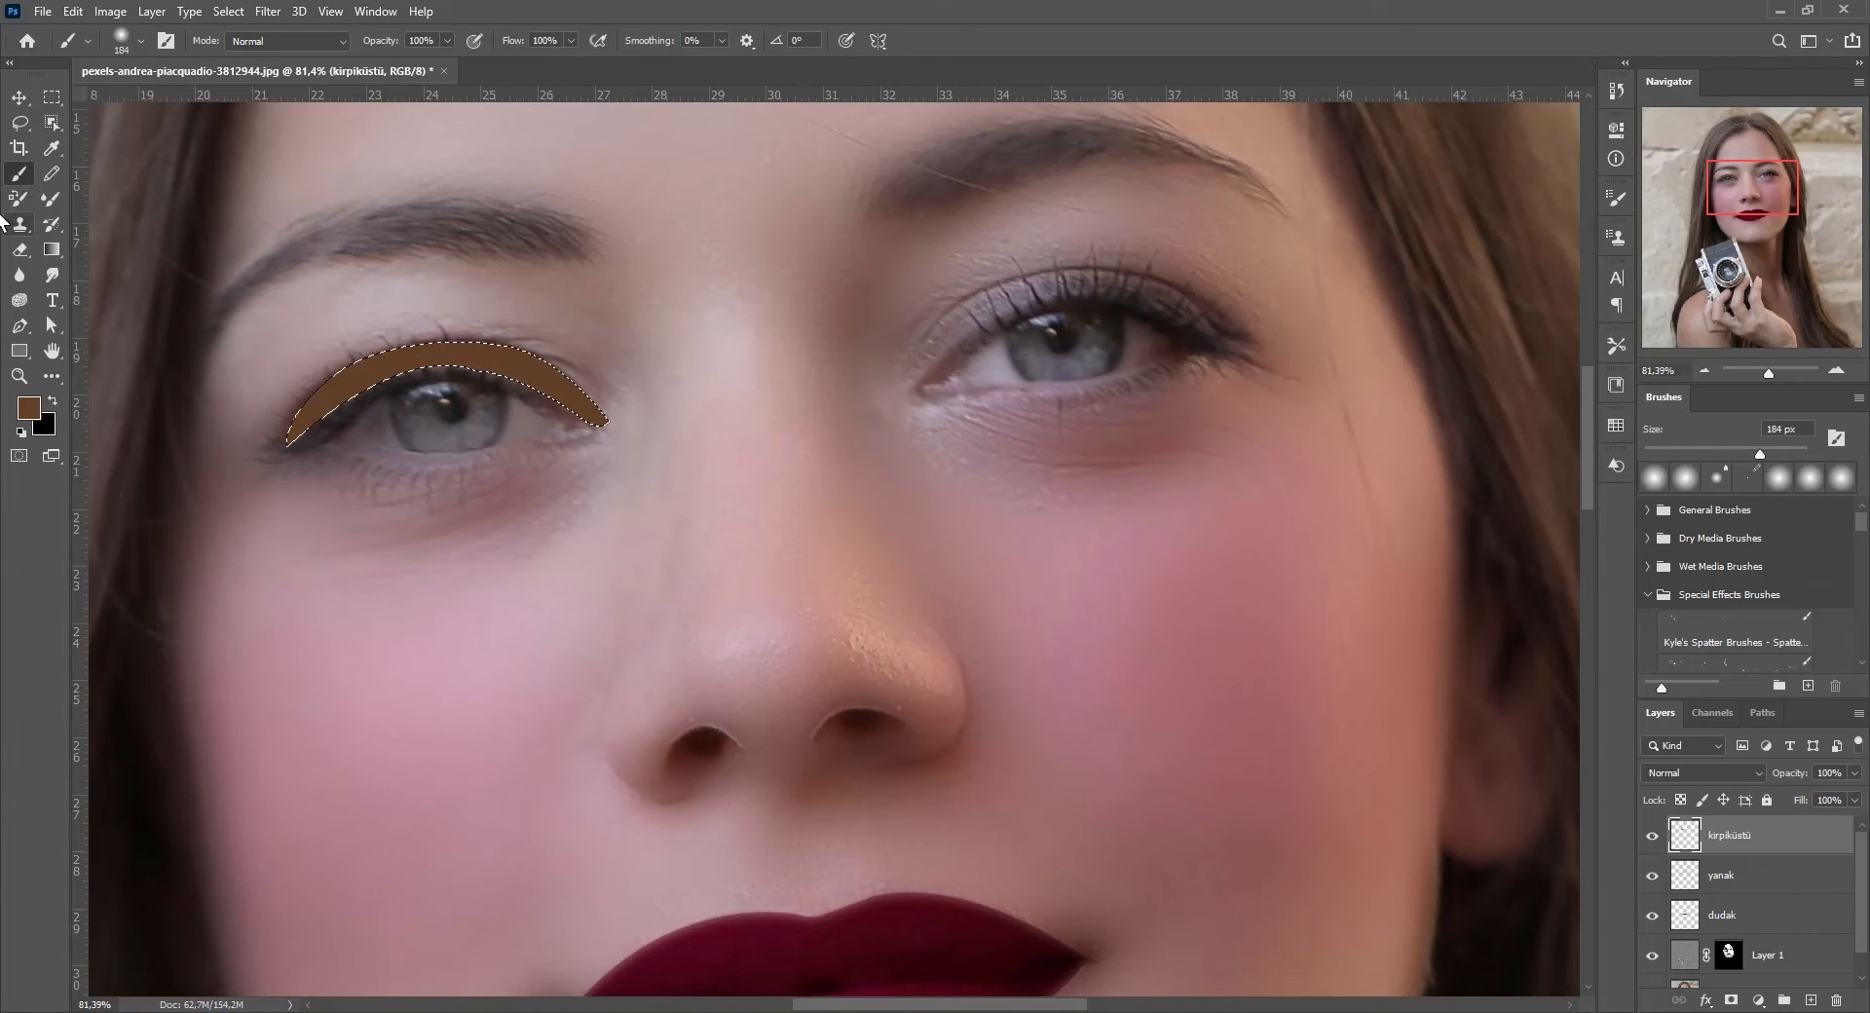
pyautogui.click(16, 95)
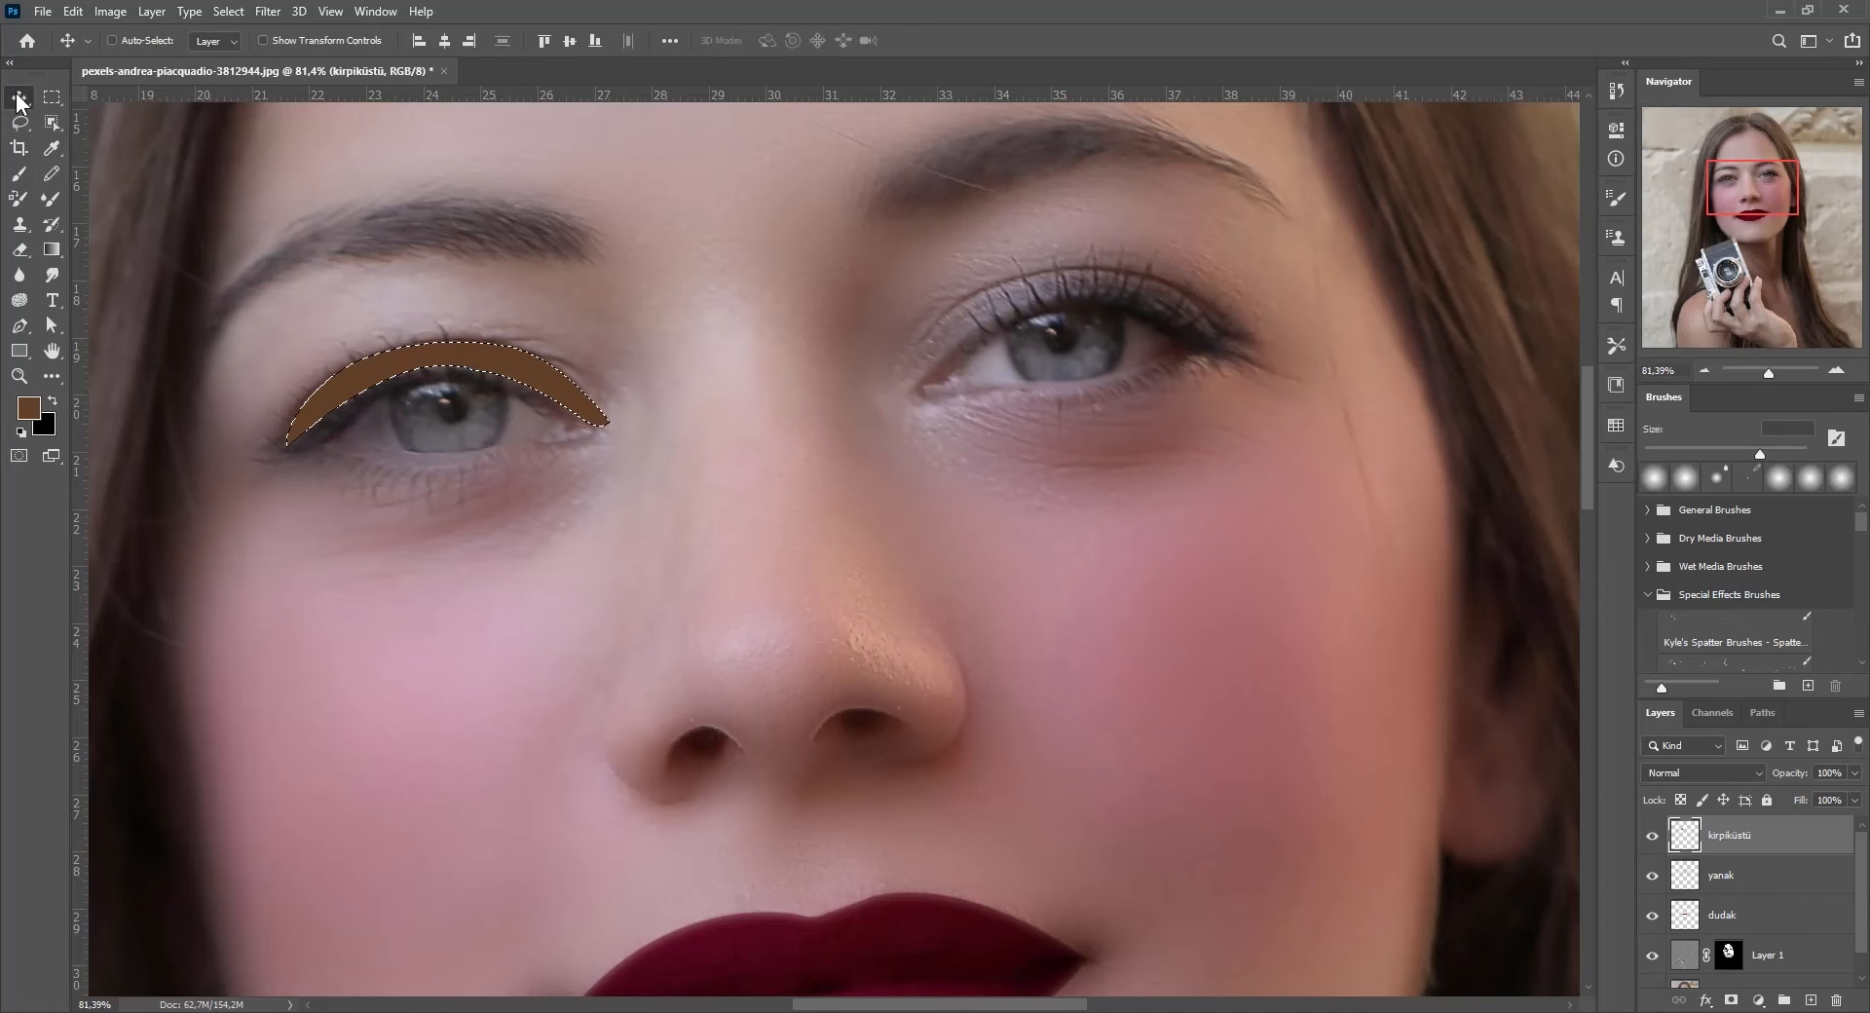
# - Start a Pen path on the other eye, curving along the upper lash line from the inner to the outer corner
pyautogui.click(19, 325)
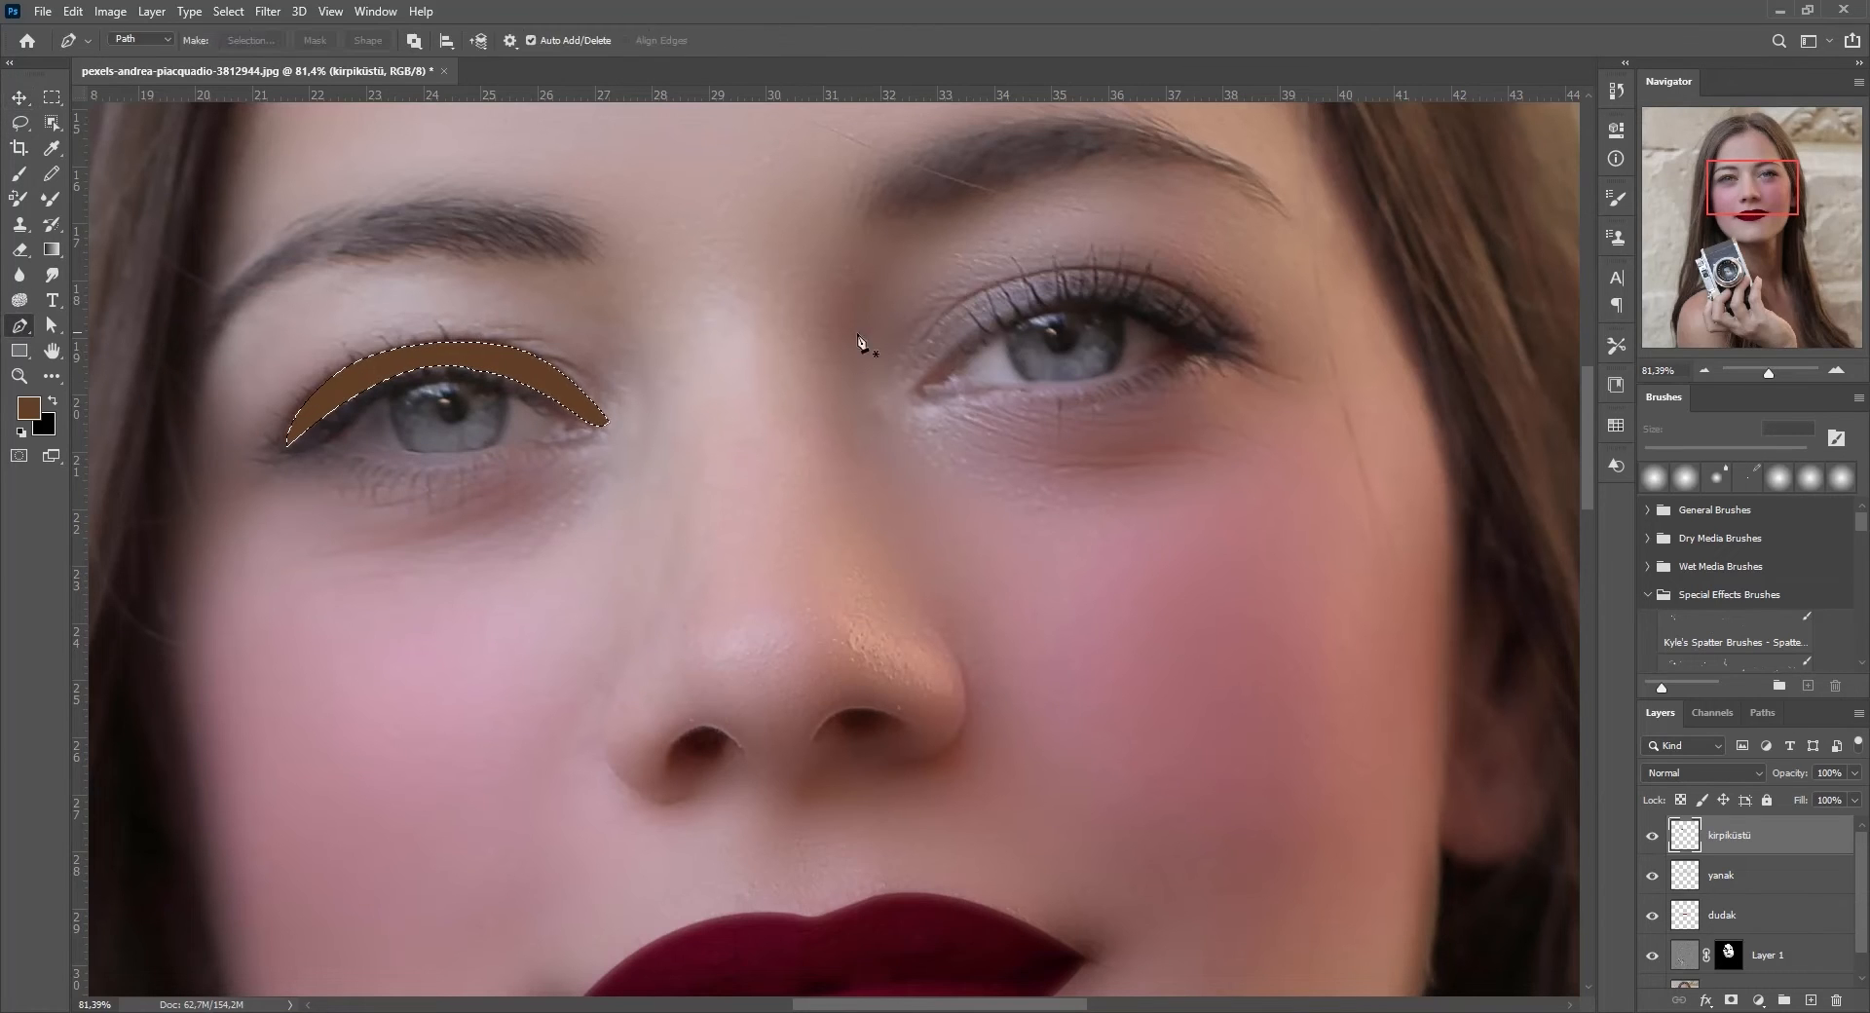
pyautogui.click(919, 383)
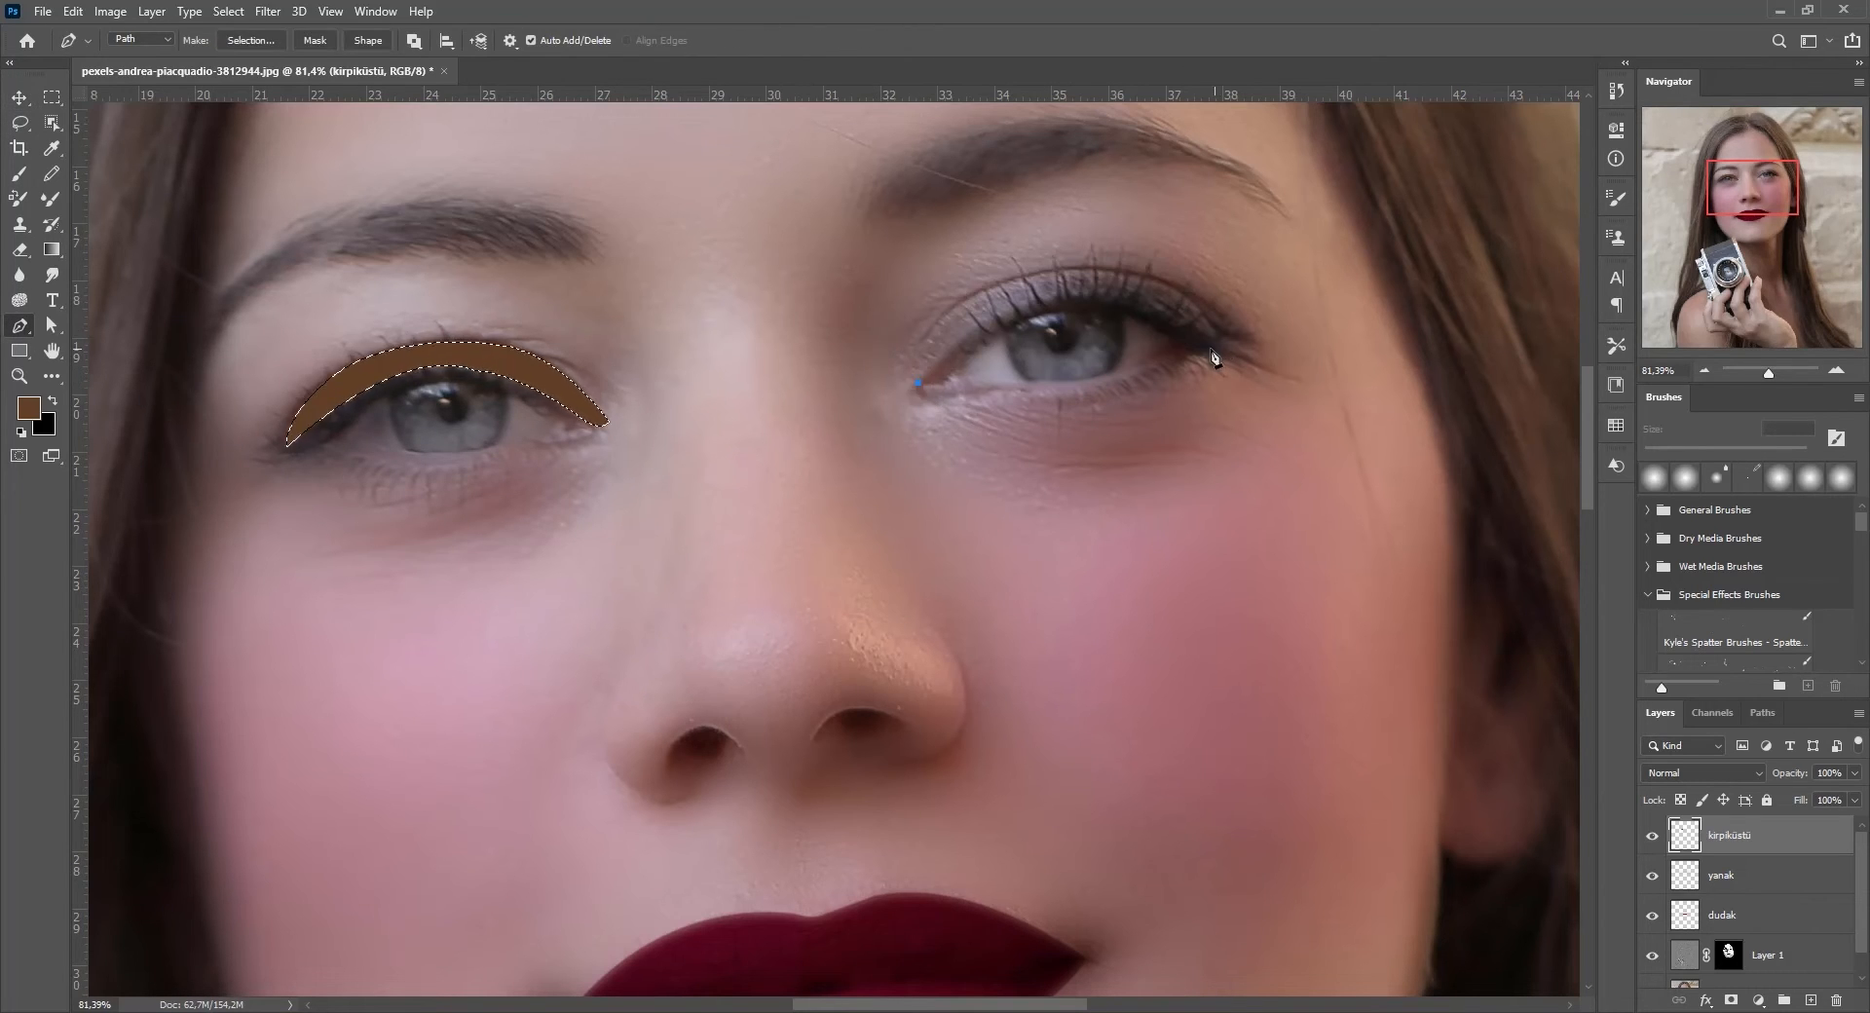
pyautogui.moveTo(1213, 349)
pyautogui.mouseDown()
pyautogui.moveTo(1369, 499)
pyautogui.moveTo(1243, 329)
pyautogui.mouseUp()
pyautogui.keyDown('alt'); pyautogui.click(1214, 350); pyautogui.keyUp('alt')
pyautogui.keyDown('alt'); pyautogui.click(1234, 342); pyautogui.keyUp('alt')
pyautogui.moveTo(1109, 274); pyautogui.dragTo(1031, 278)
pyautogui.keyDown('alt'); pyautogui.click(1108, 274); pyautogui.keyUp('alt')
pyautogui.click(923, 378)
pyautogui.hotkey('ctrl', 'z')
pyautogui.hotkey('ctrl', 'z')
pyautogui.hotkey('ctrl', 'z')
pyautogui.hotkey('ctrl', 'z')
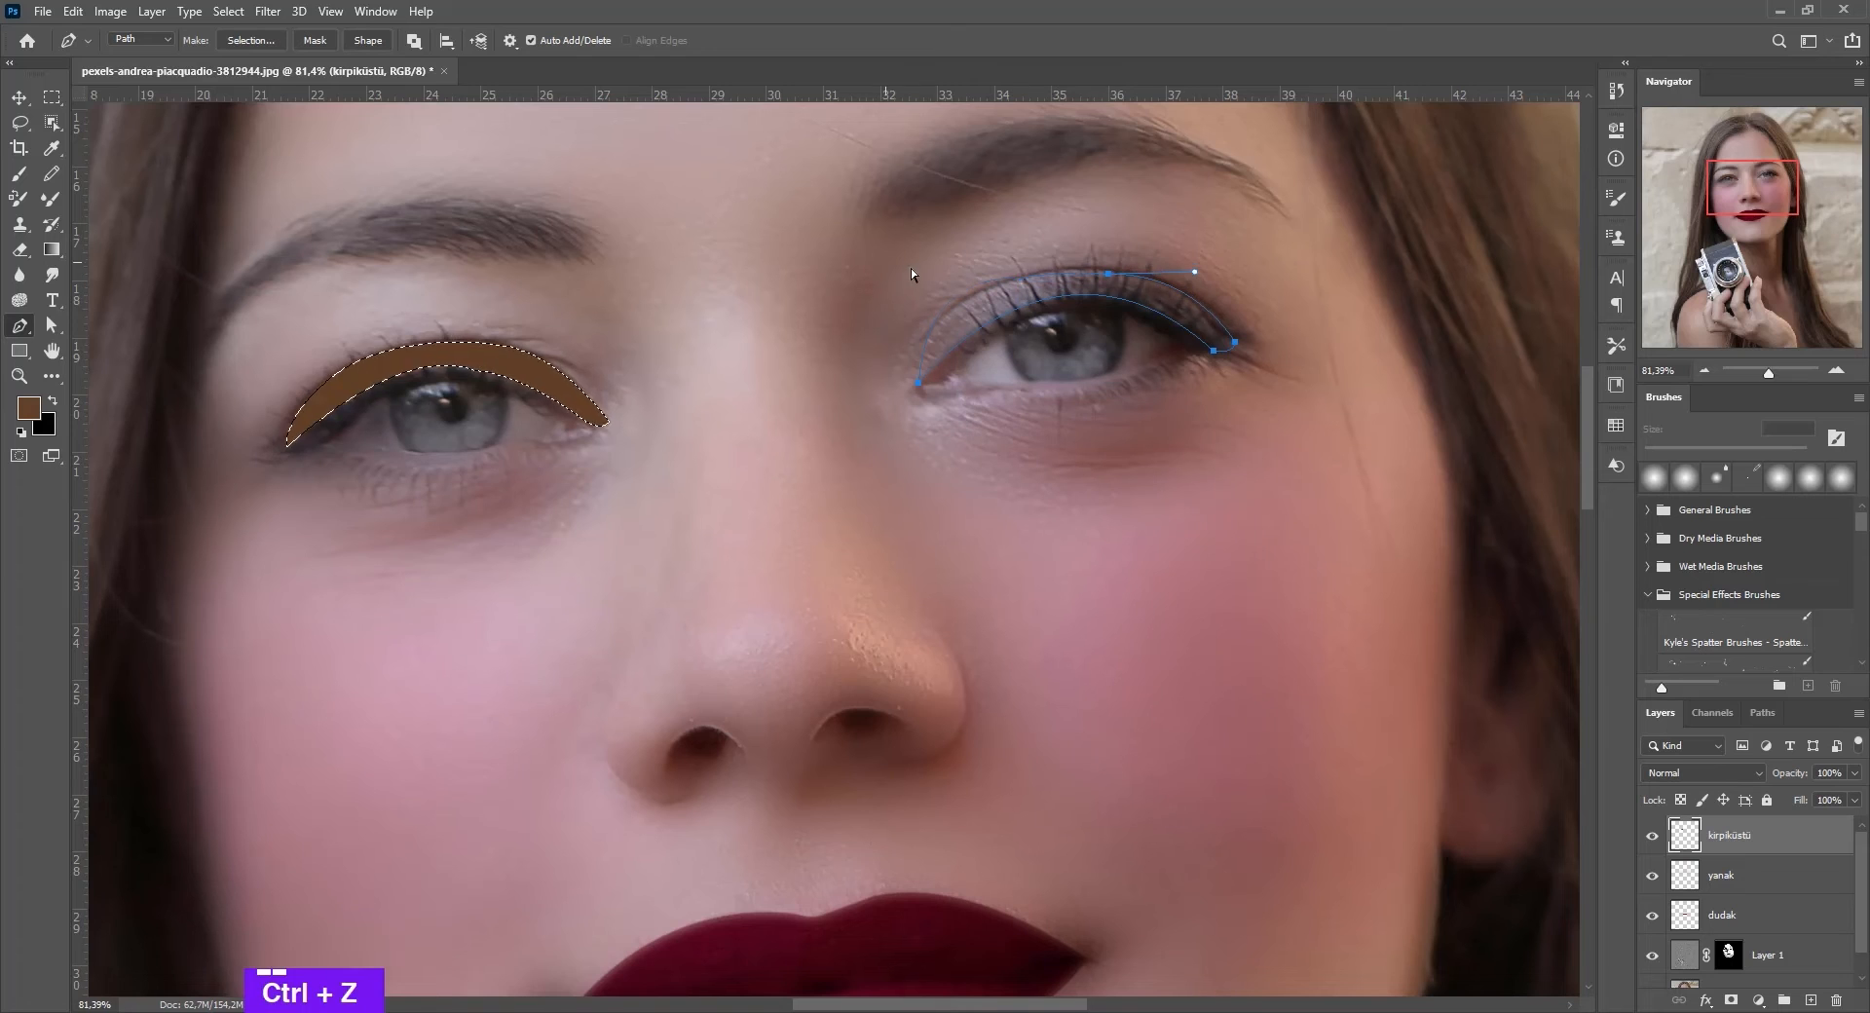
# - Close the second eyelid path along the crease back to the inner corner and convert it into a new selection
pyautogui.keyDown('alt'); pyautogui.click(1101, 266); pyautogui.keyUp('alt')
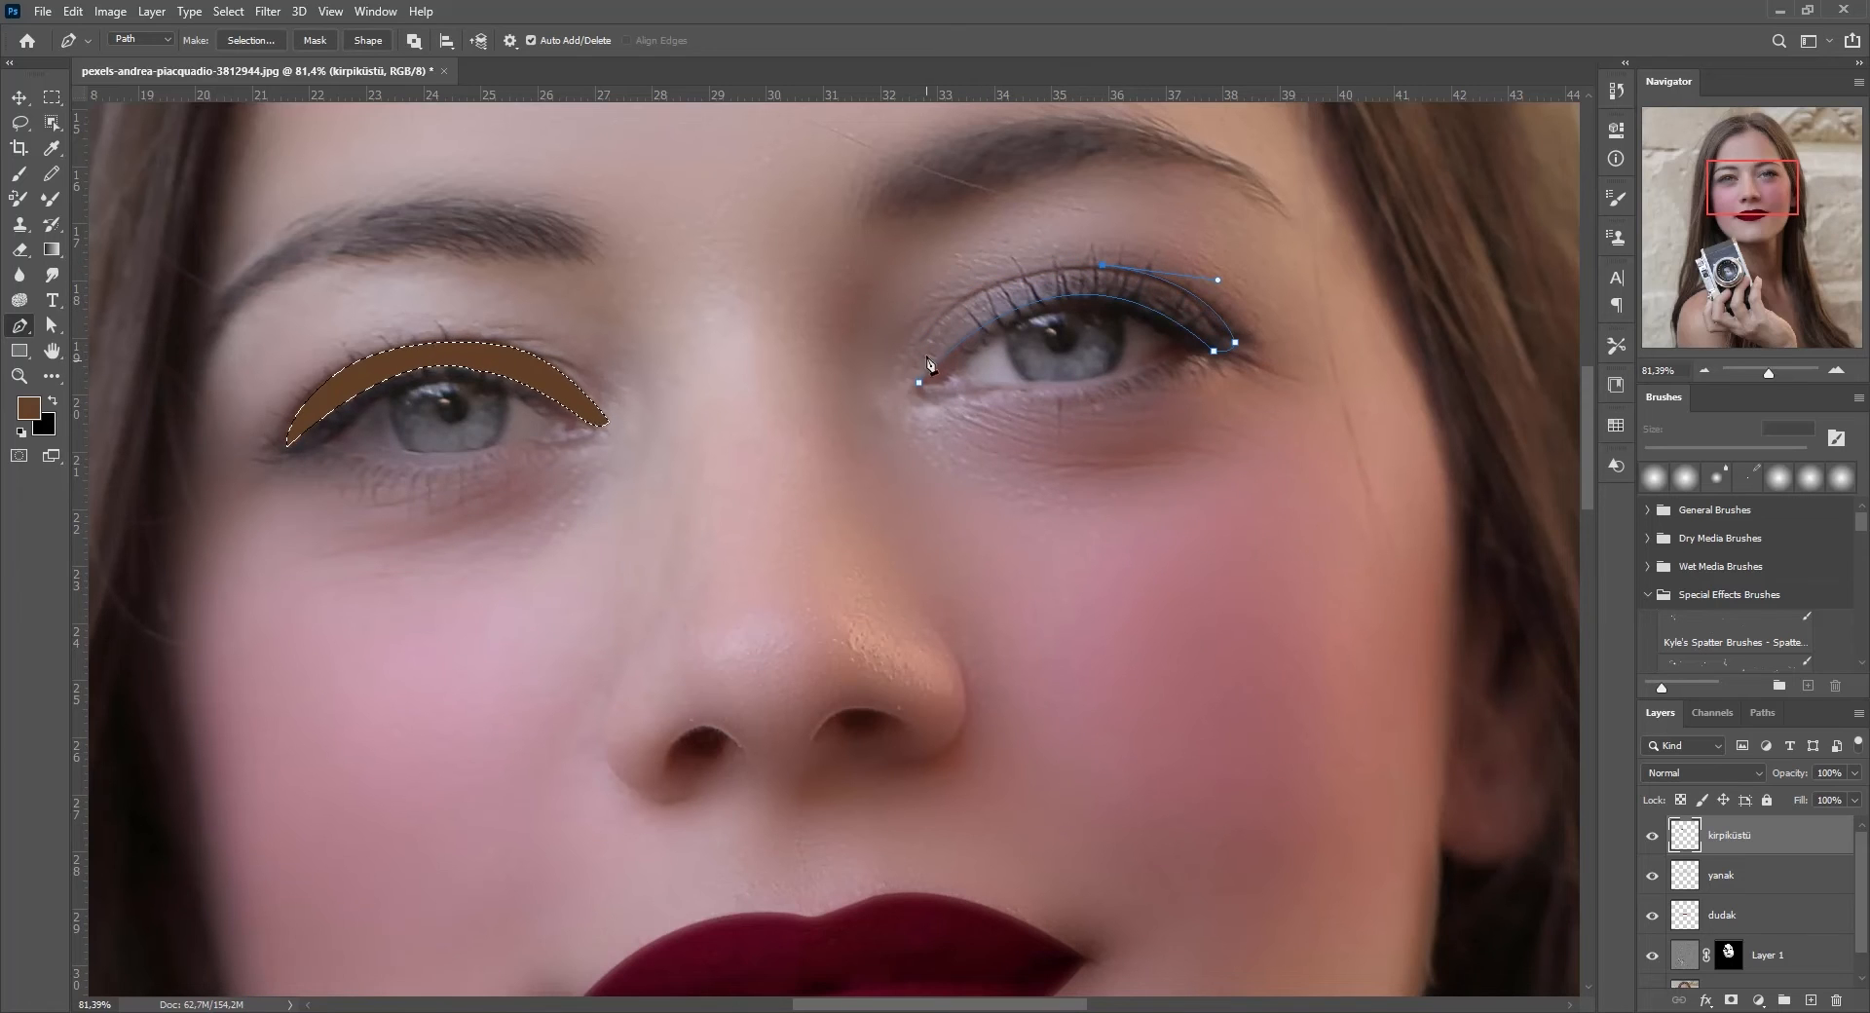
pyautogui.keyDown('alt'); pyautogui.click(923, 343); pyautogui.keyUp('alt')
pyautogui.moveTo(919, 383); pyautogui.dragTo(934, 400)
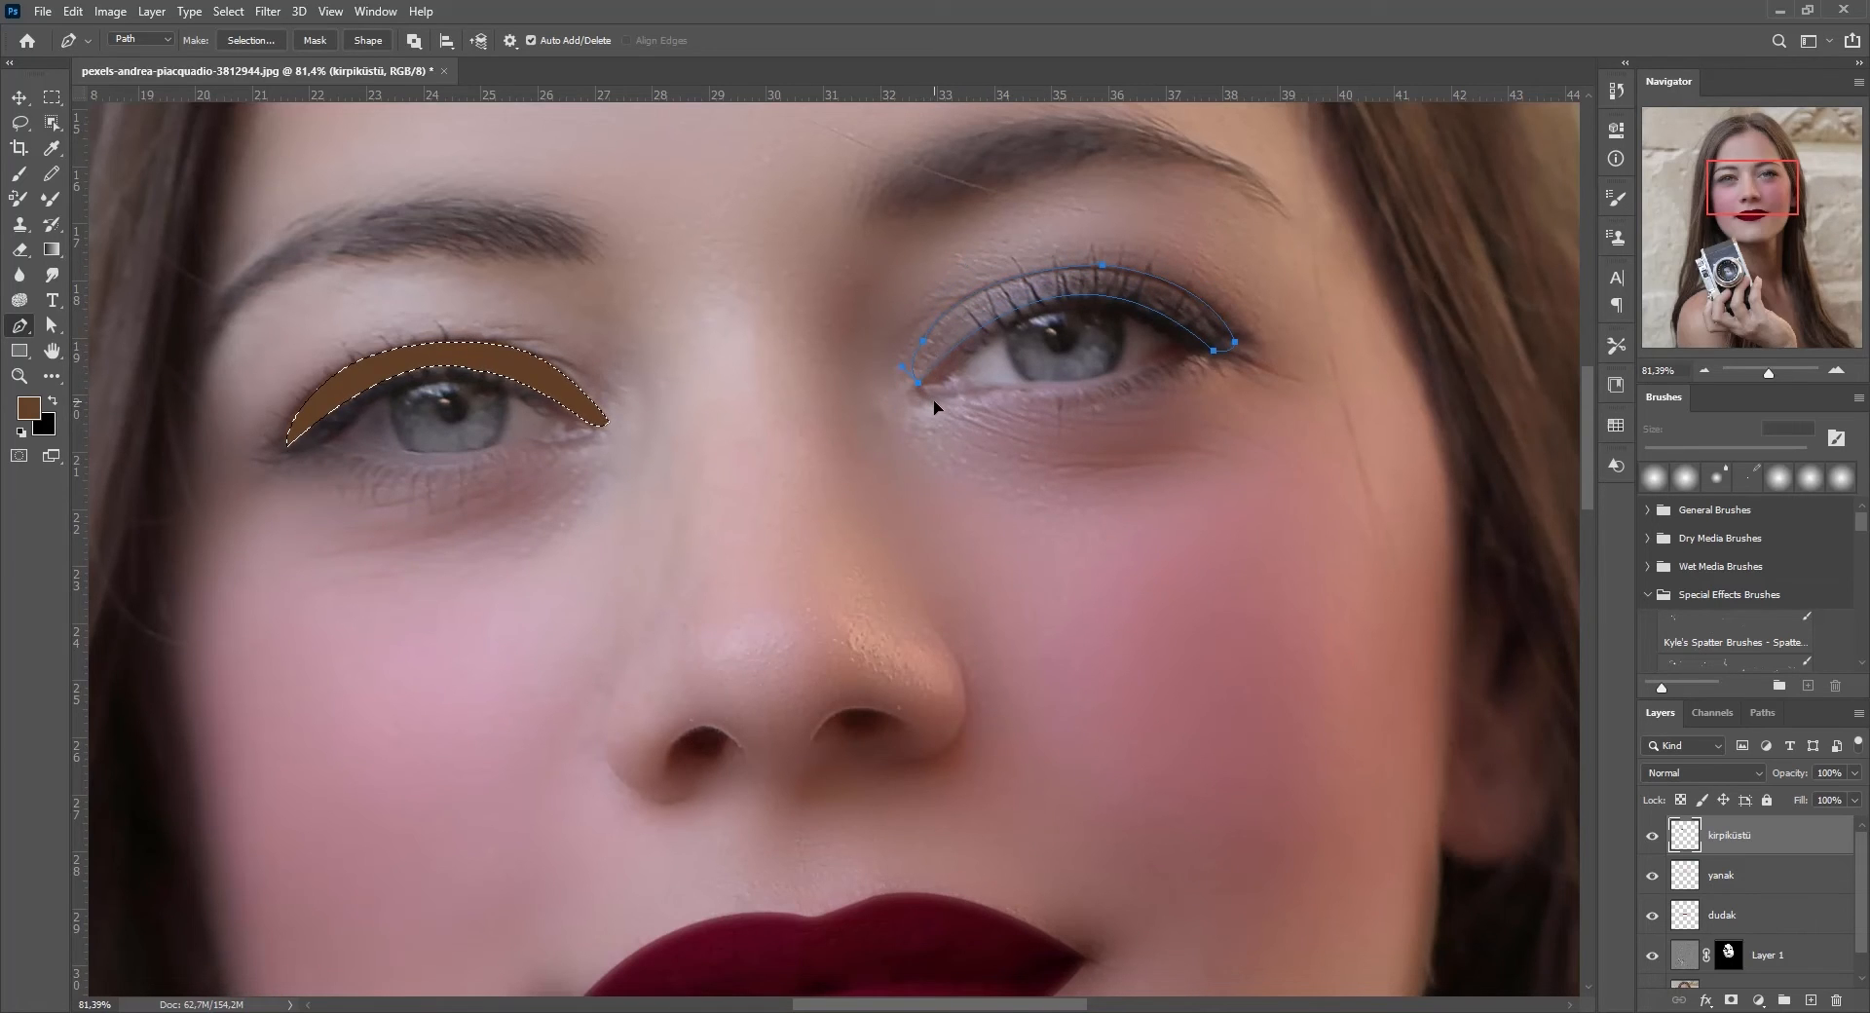
pyautogui.rightClick(1006, 302)
pyautogui.click(1068, 390)
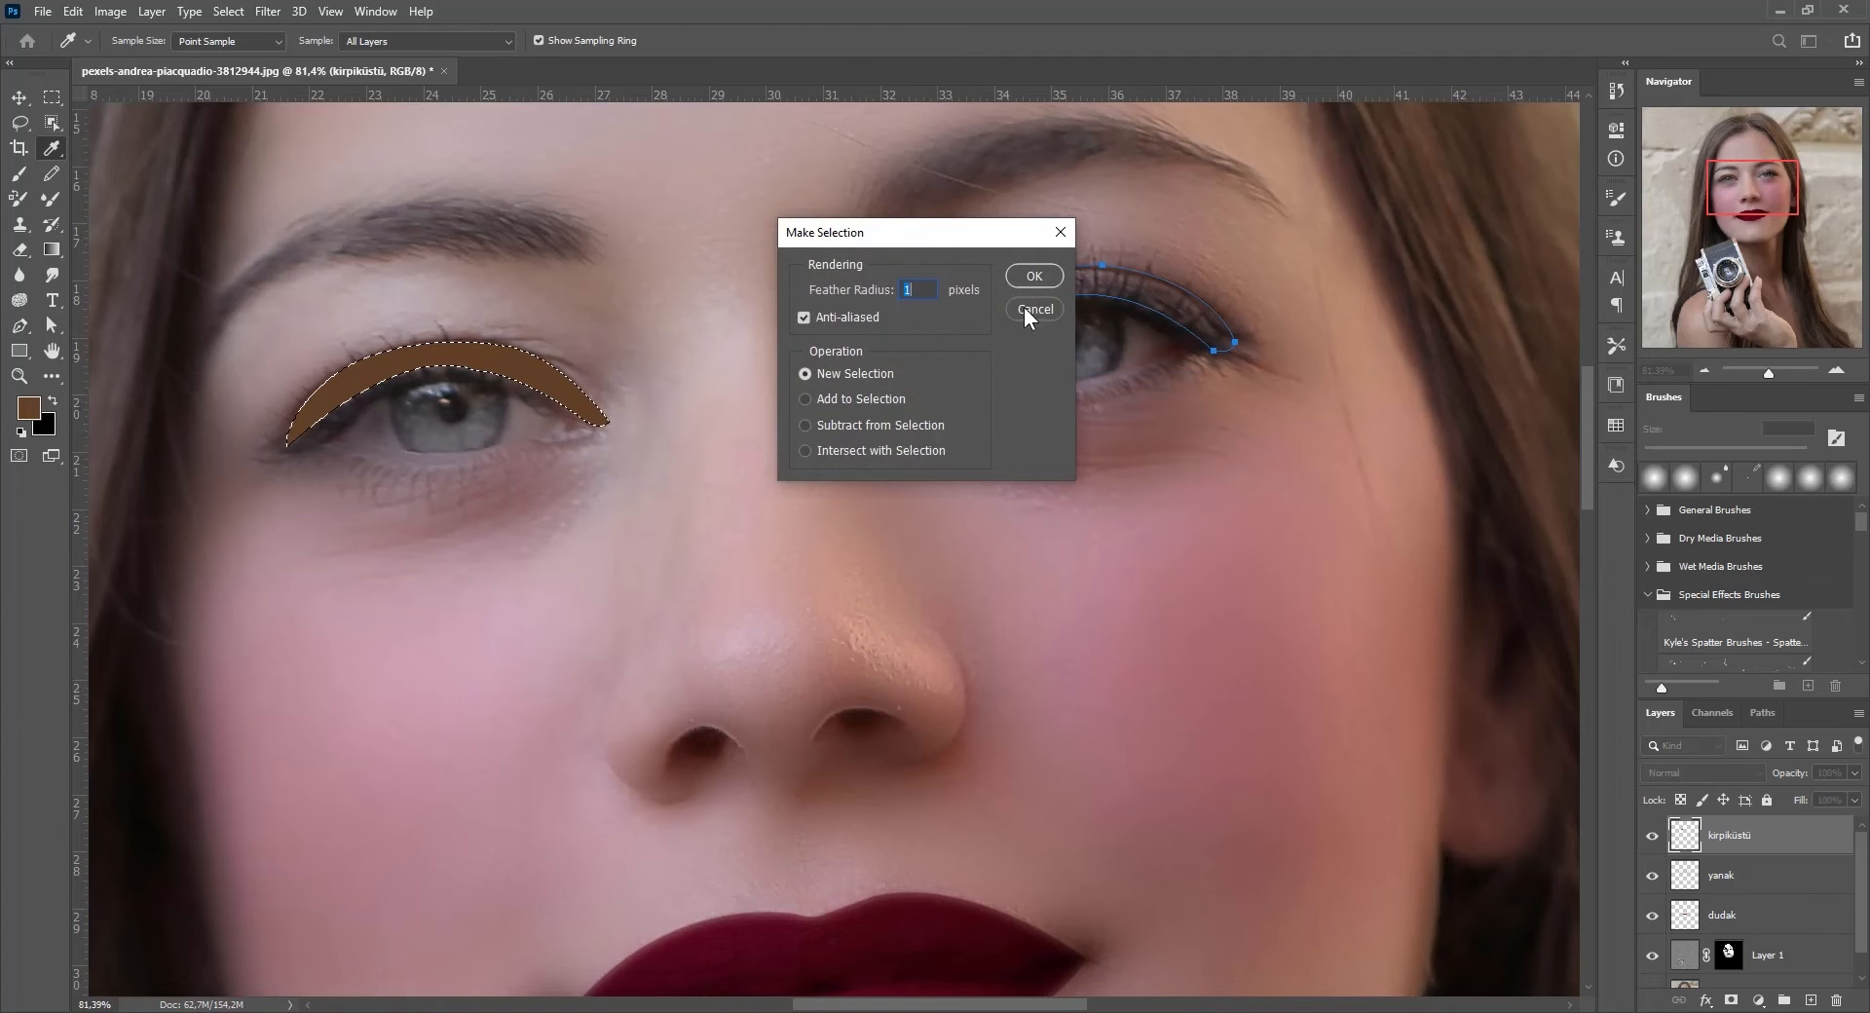
pyautogui.click(1032, 276)
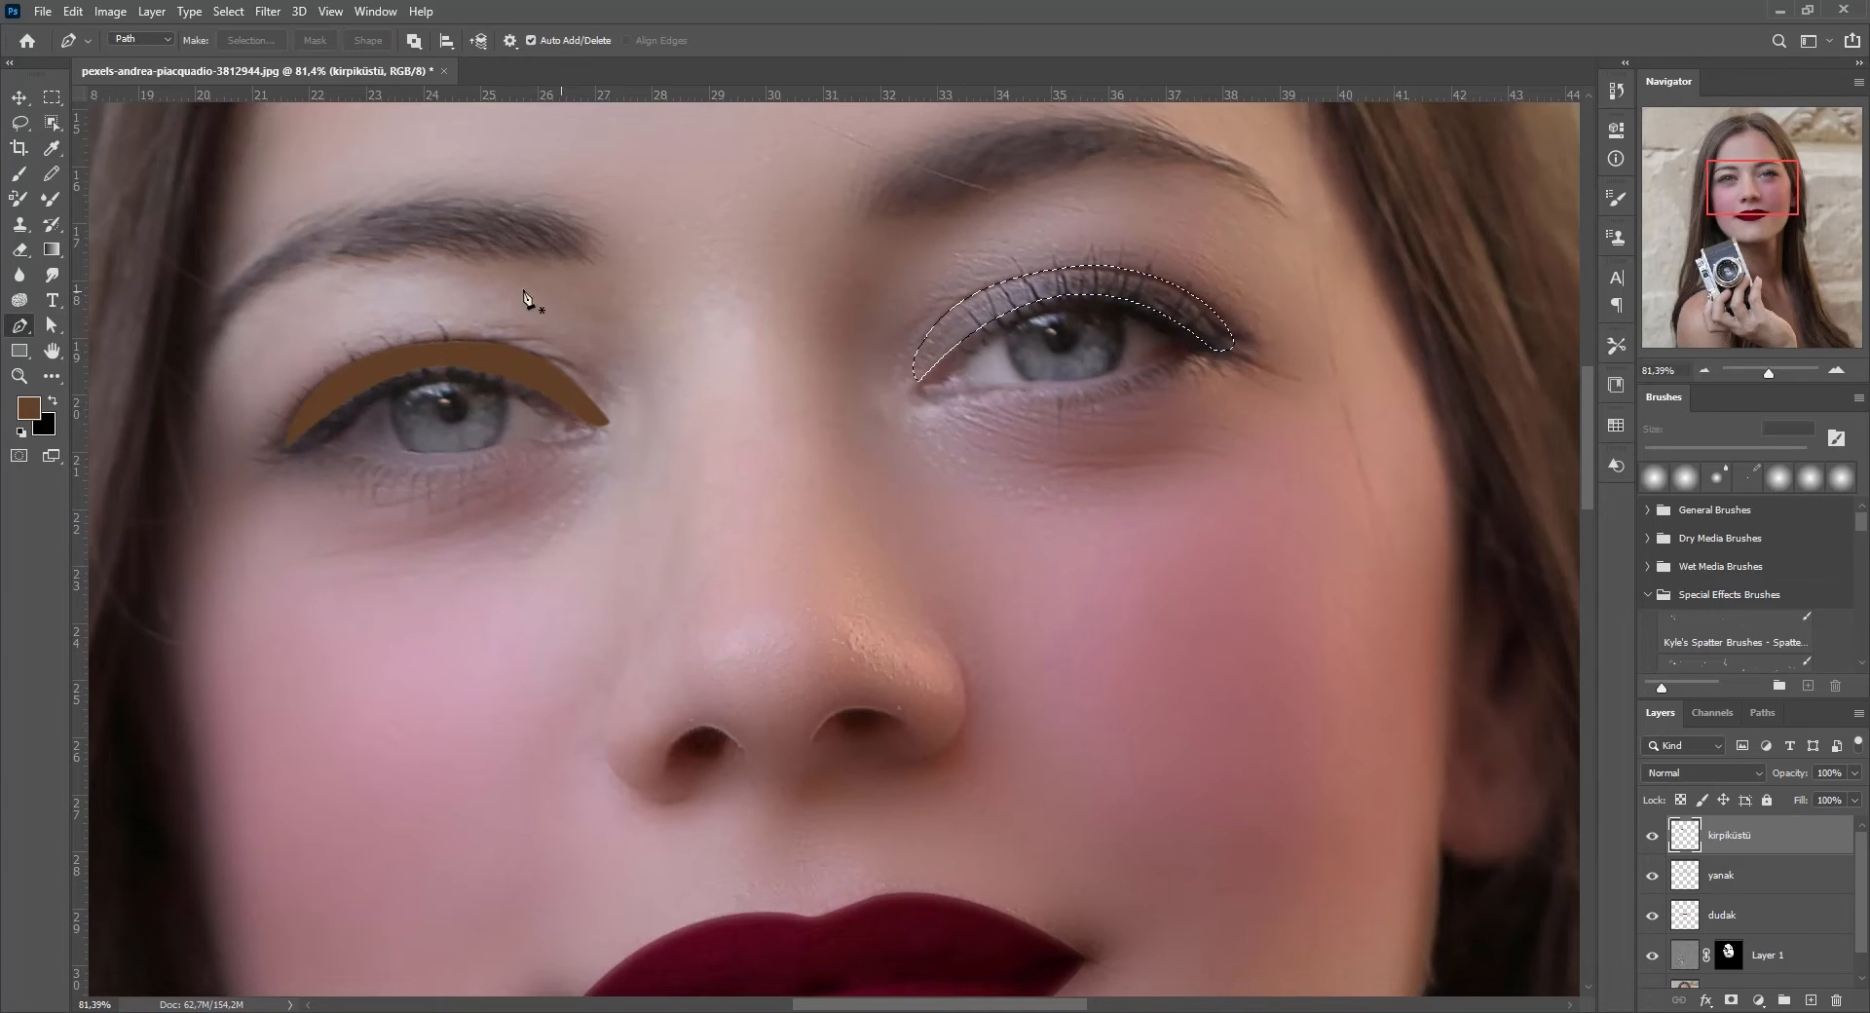
# - Brush the second eyelid's selection full with the brown colour at 184 px on the kirpiküstü layer
pyautogui.click(27, 175)
pyautogui.moveTo(897, 312)
pyautogui.mouseDown()
pyautogui.moveTo(1052, 307)
pyautogui.moveTo(876, 301)
pyautogui.moveTo(1088, 314)
pyautogui.mouseUp()
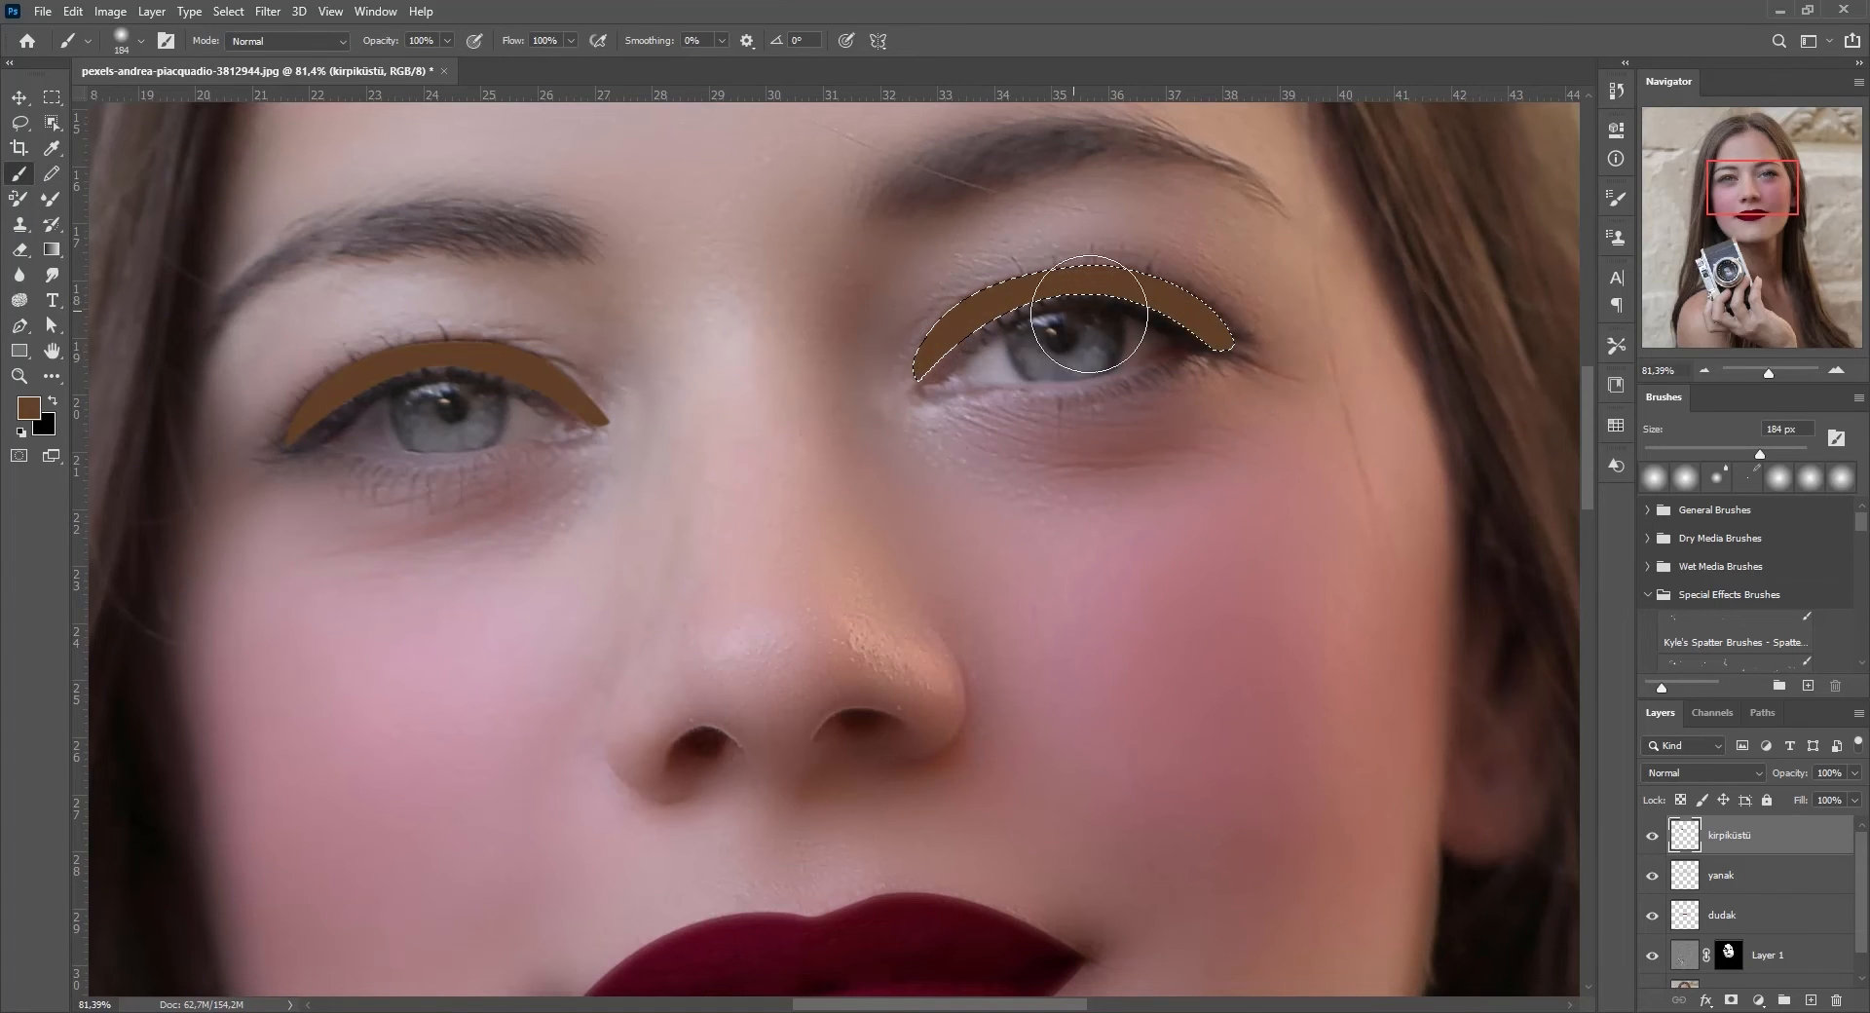
pyautogui.click(22, 96)
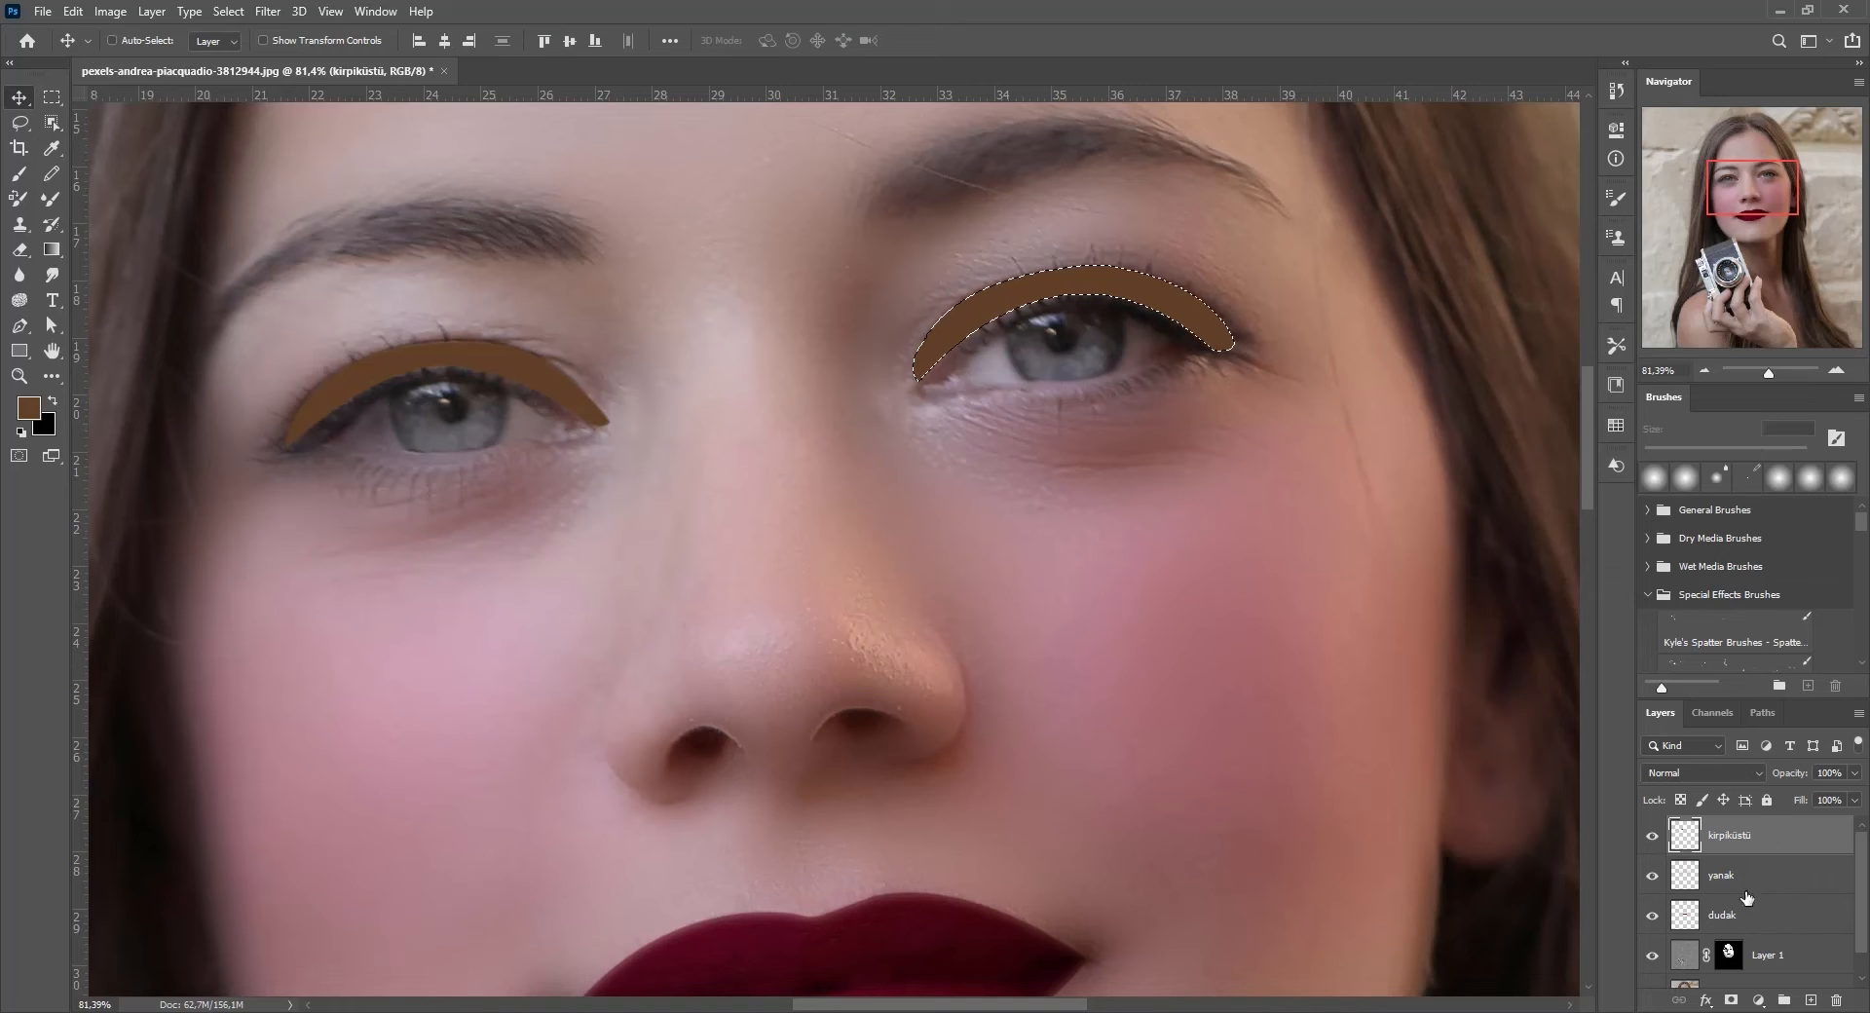
# - Set the kirpiküstü layer's blend mode to Multiply and clear the selection around the second eyelid
pyautogui.click(1671, 775)
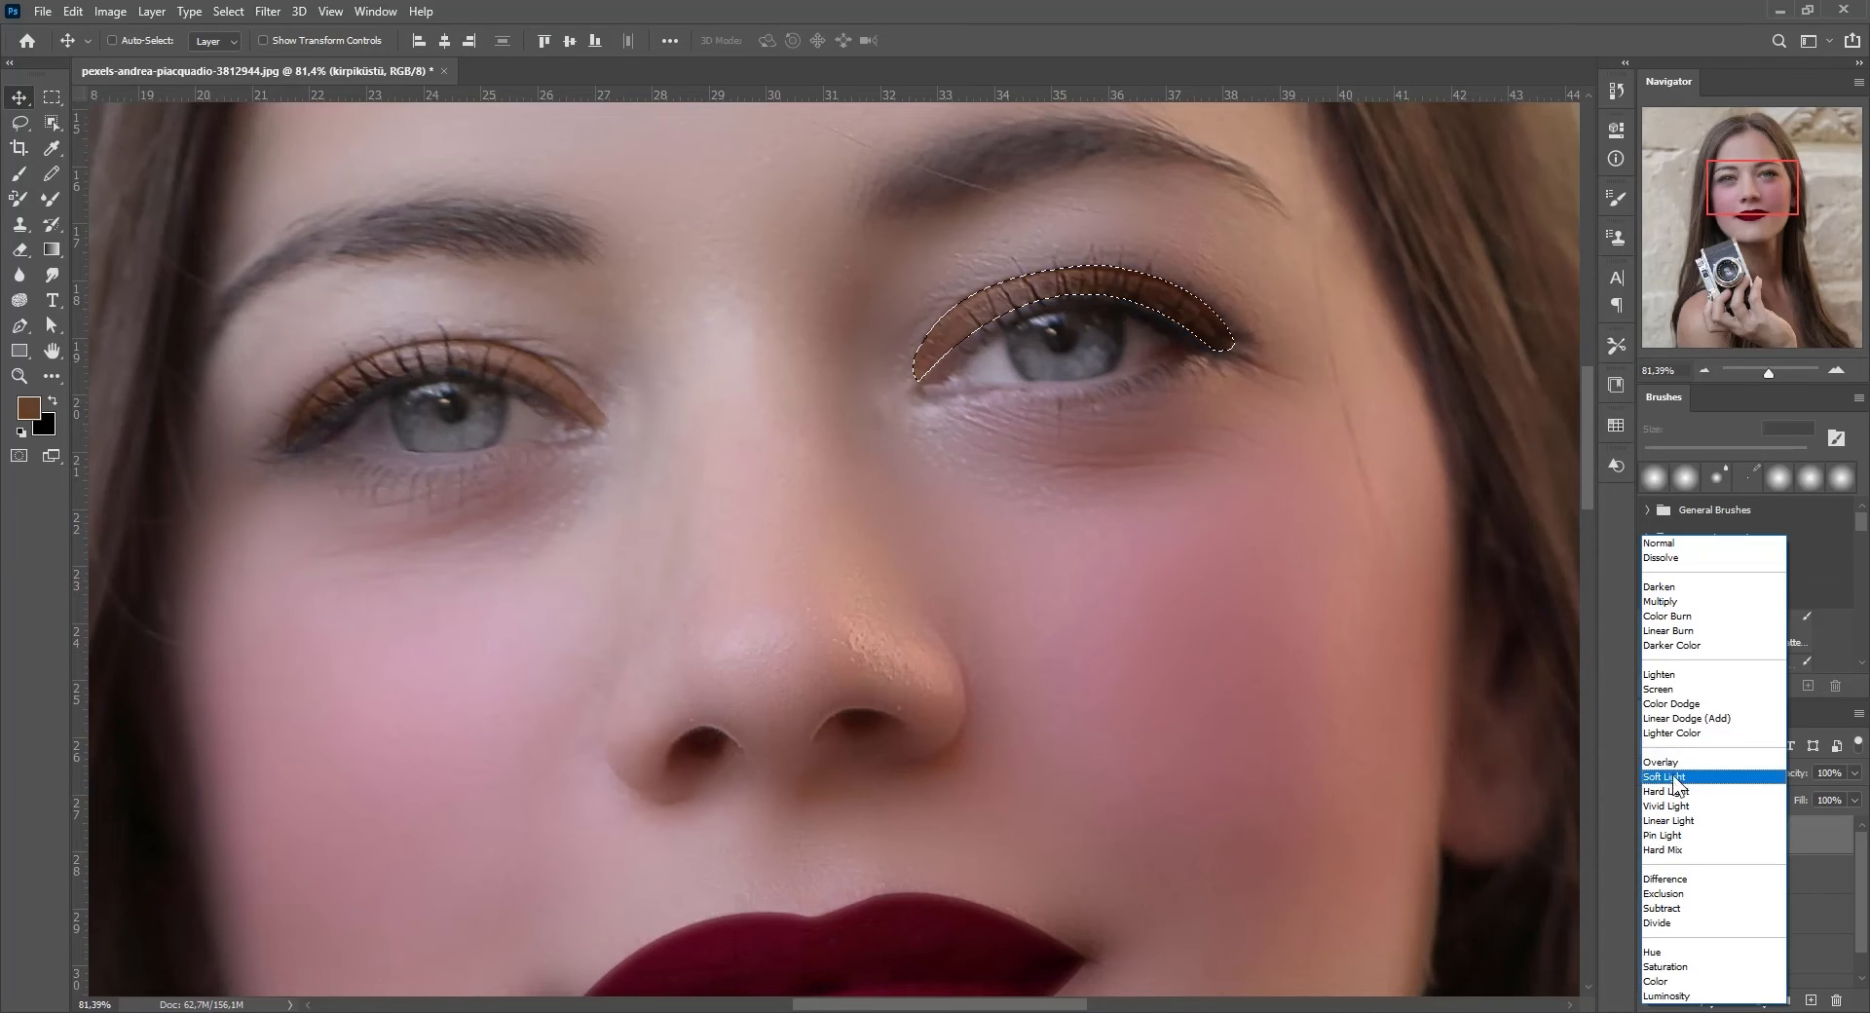
pyautogui.click(1660, 601)
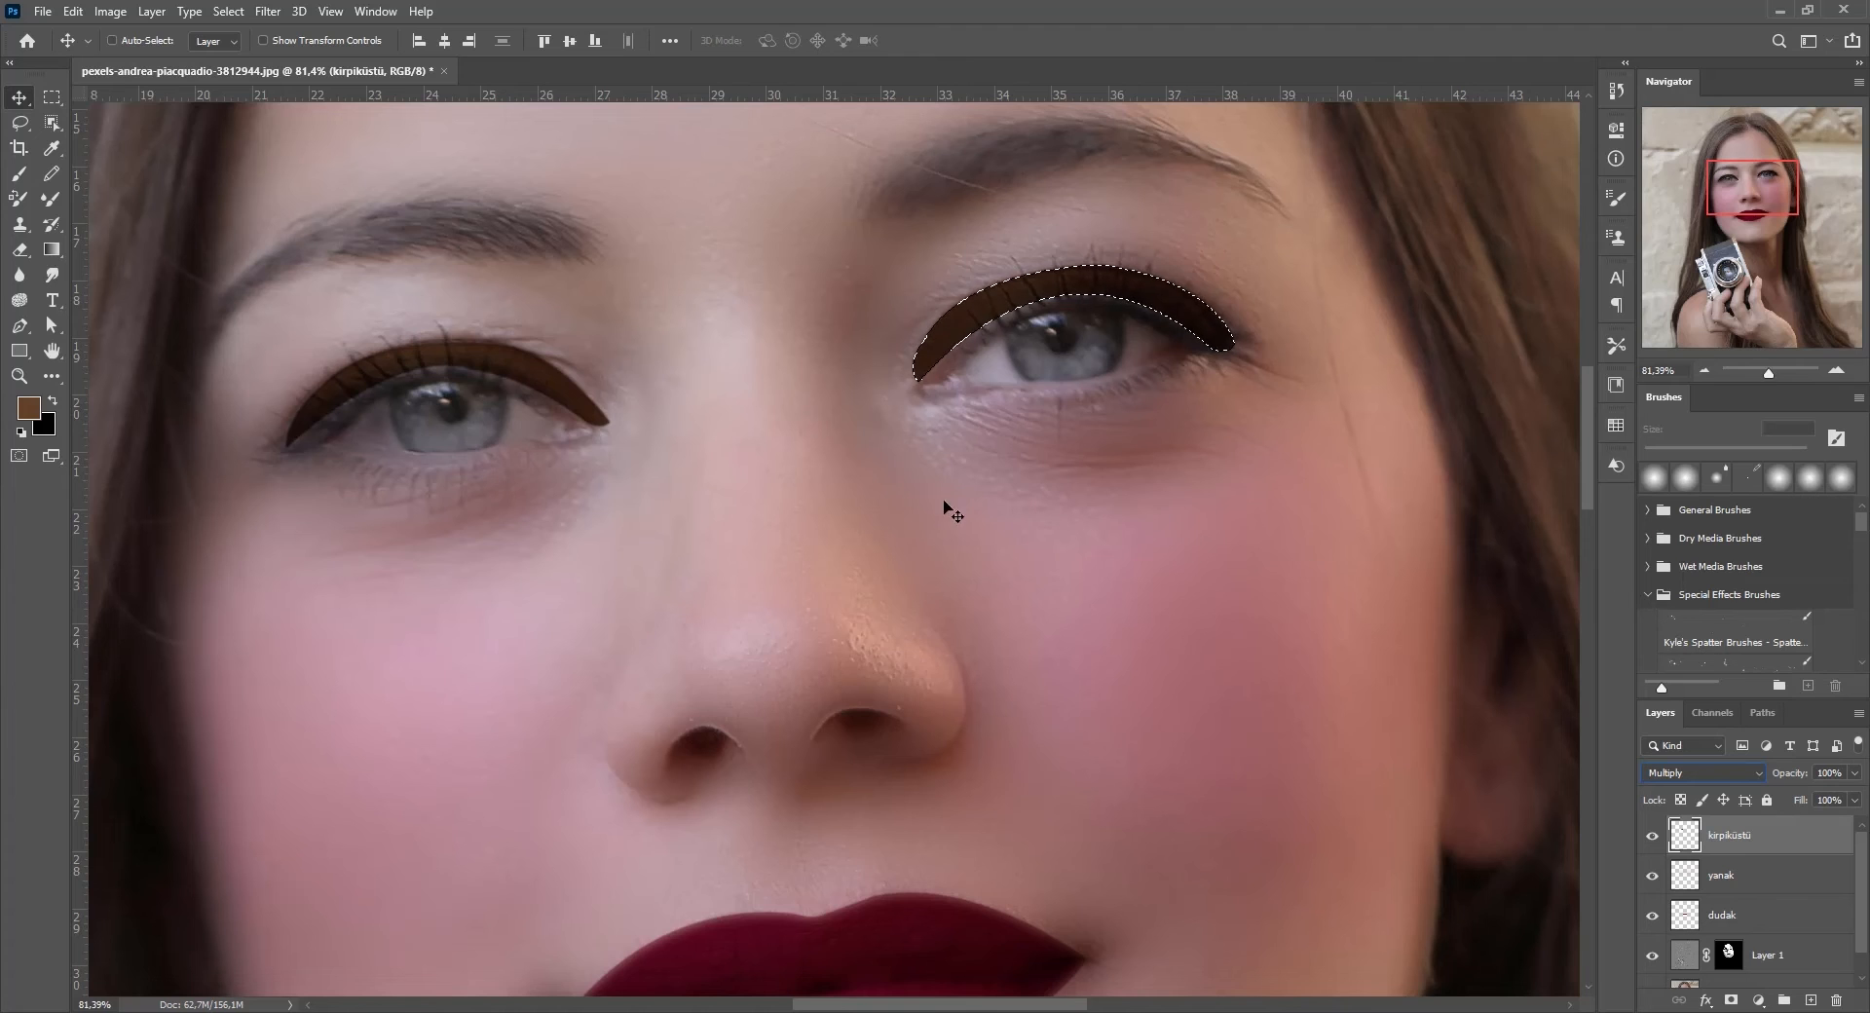
pyautogui.click(51, 97)
pyautogui.click(196, 167)
# - Try a Gaussian Blur with a 30 px radius on the kirpiküstü eyeshadow layer, and undo it
pyautogui.click(283, 10)
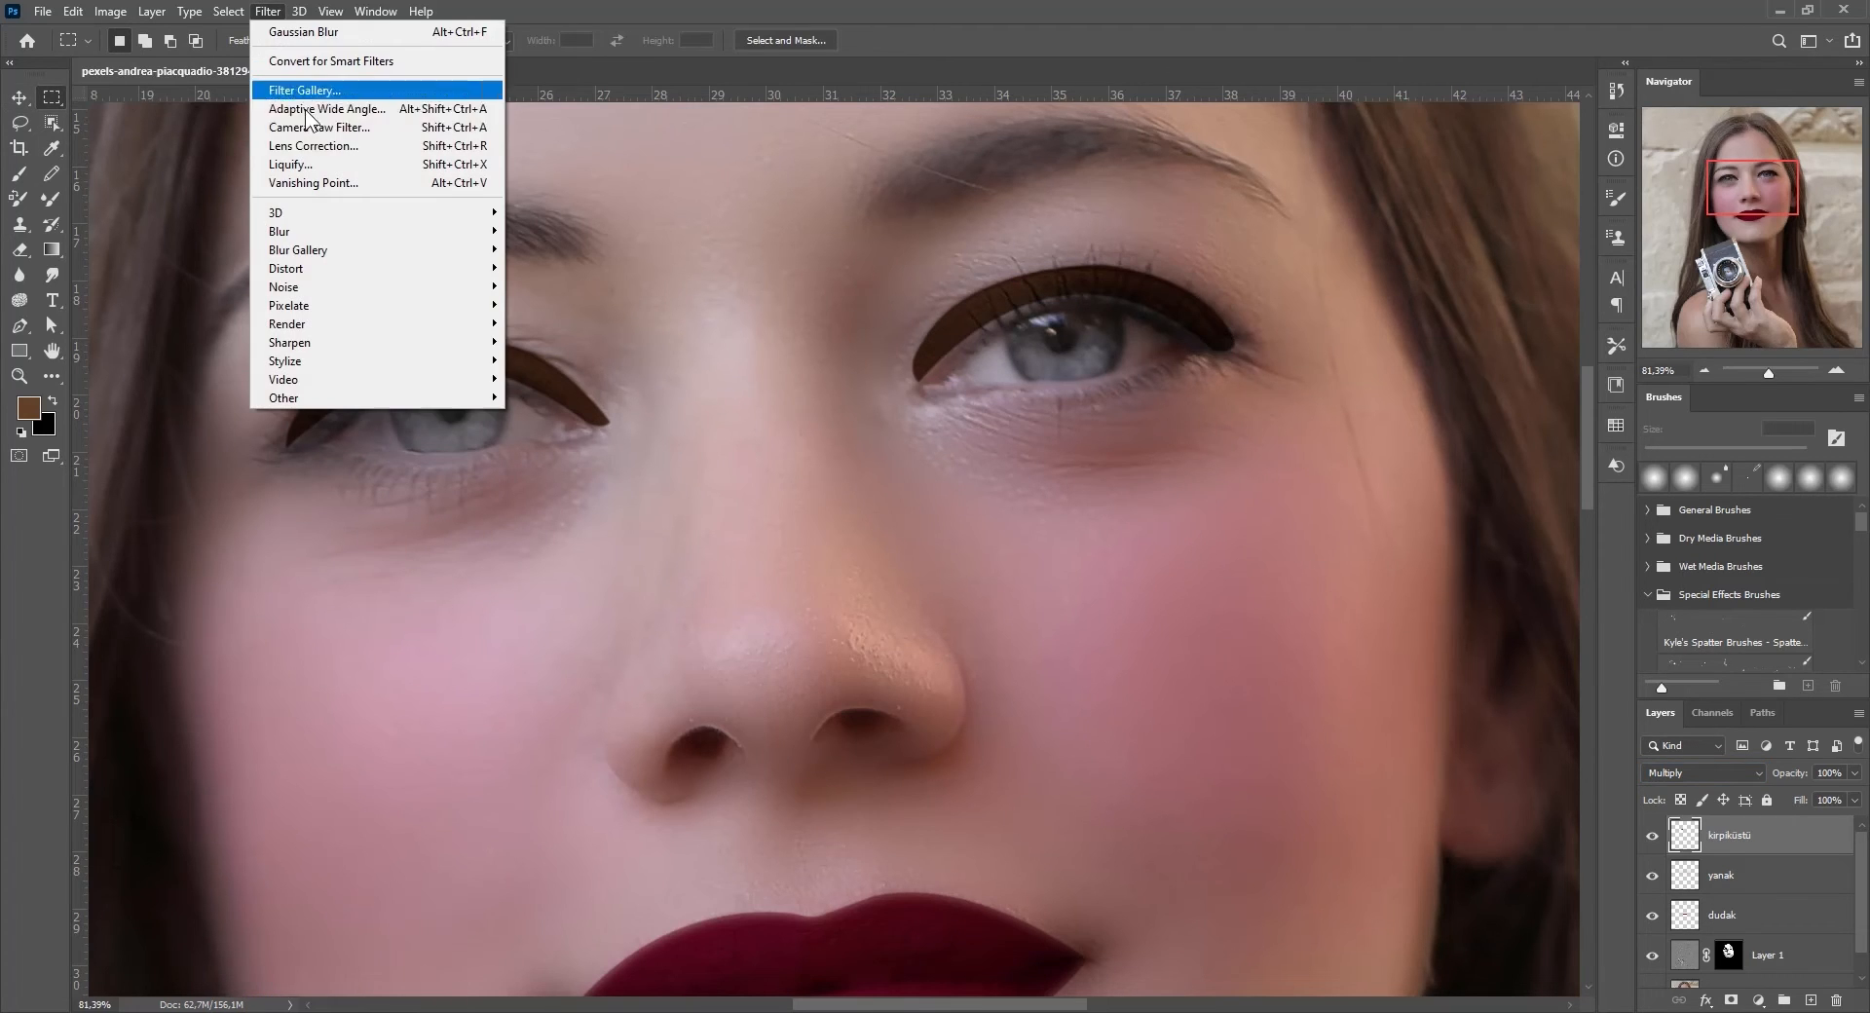
pyautogui.moveTo(337, 234)
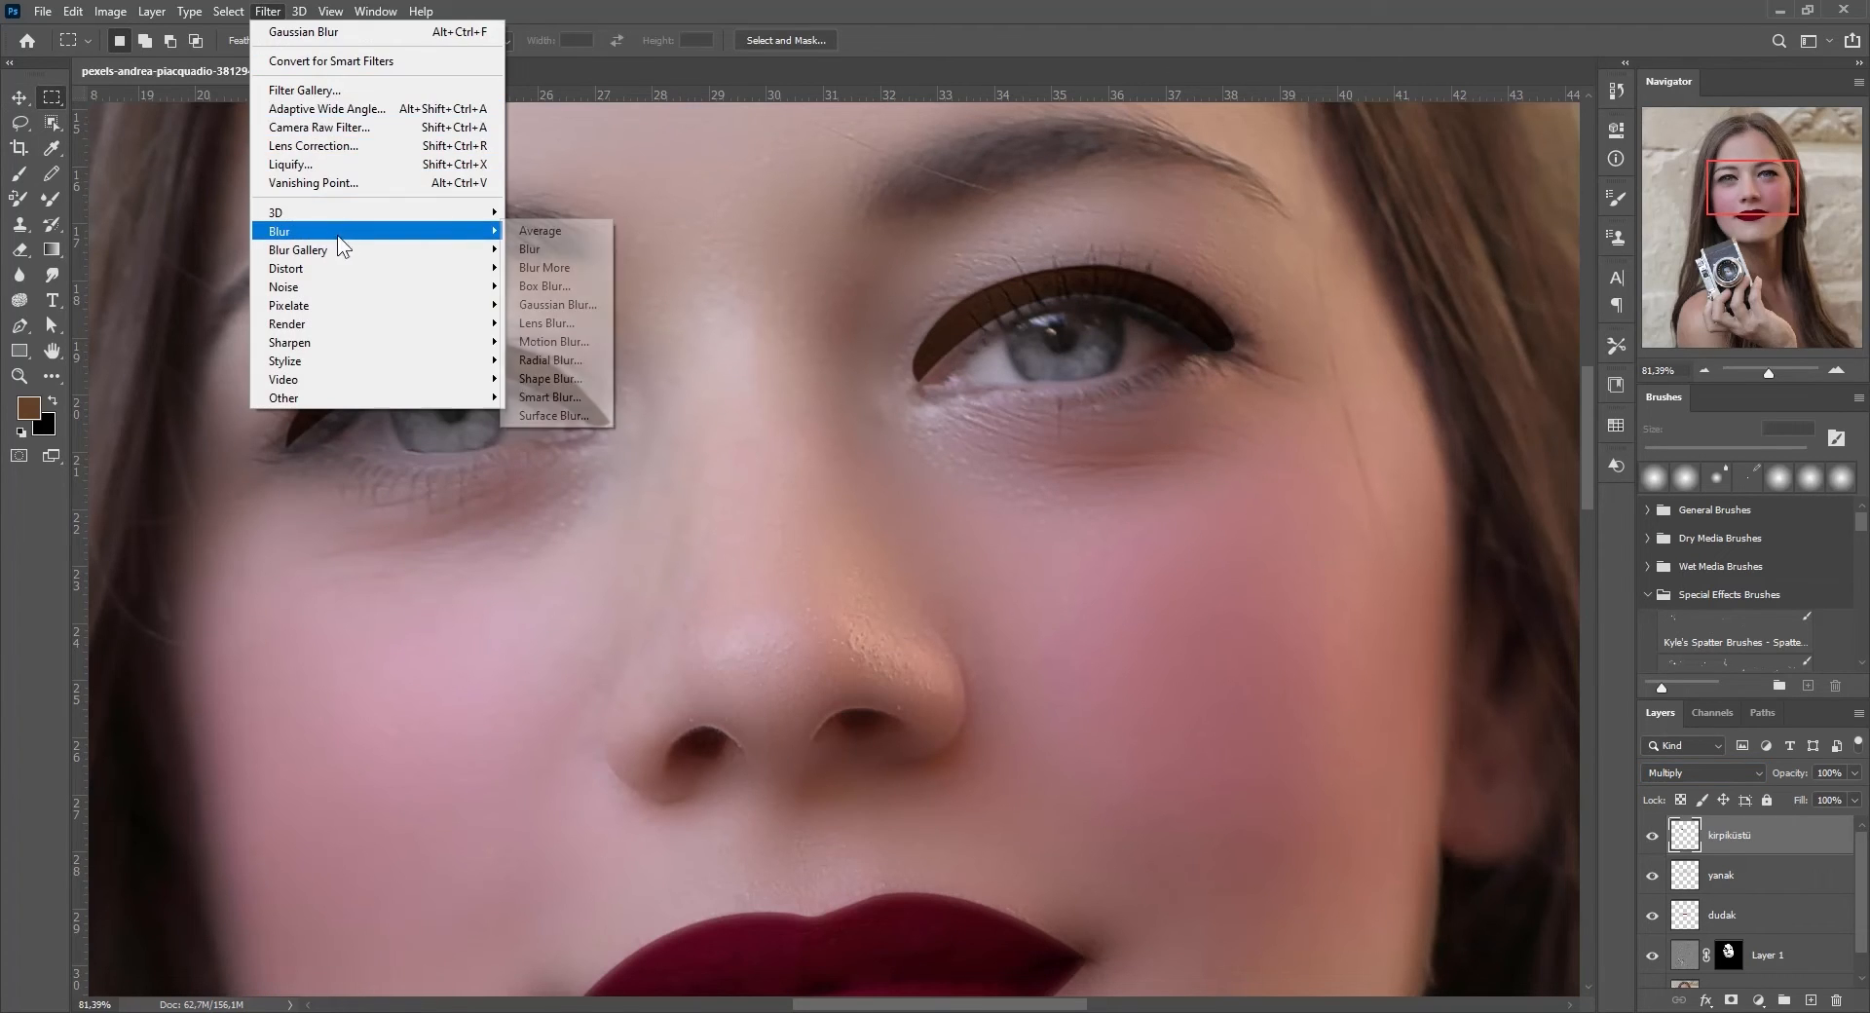
pyautogui.click(578, 311)
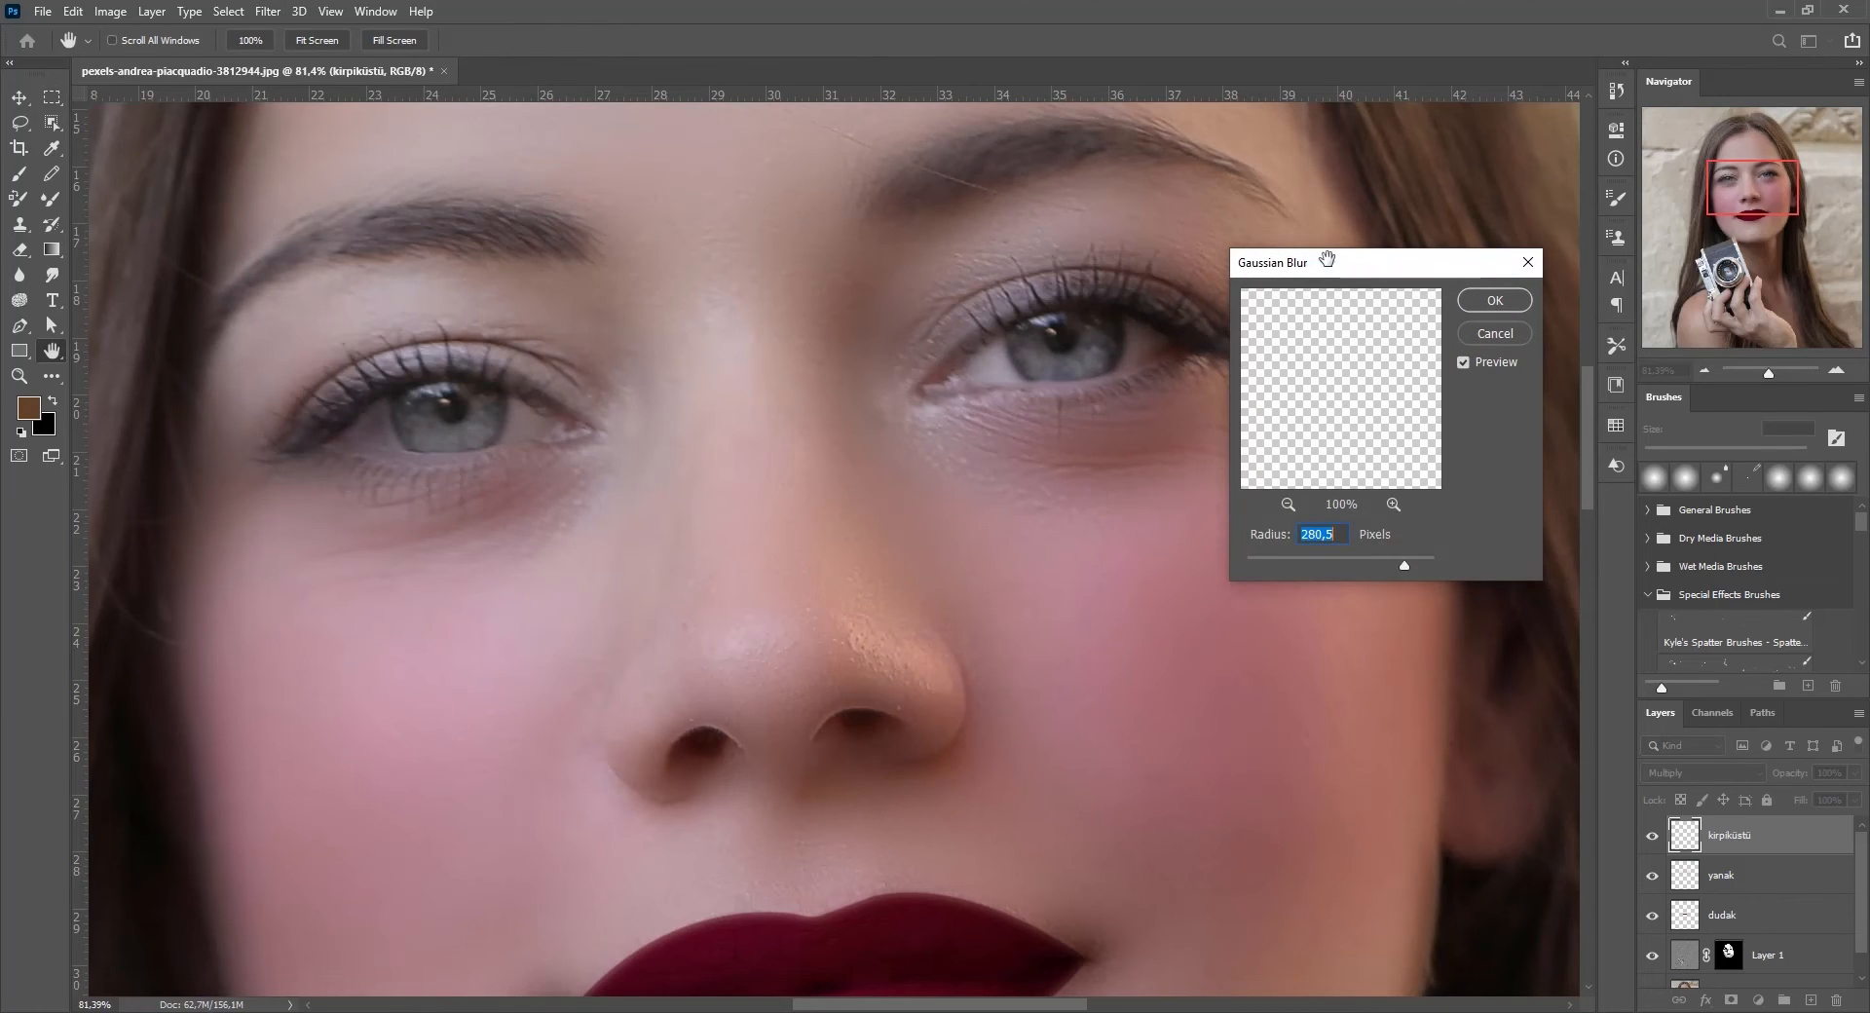
pyautogui.moveTo(1406, 569); pyautogui.dragTo(1384, 568)
pyautogui.click(1351, 560)
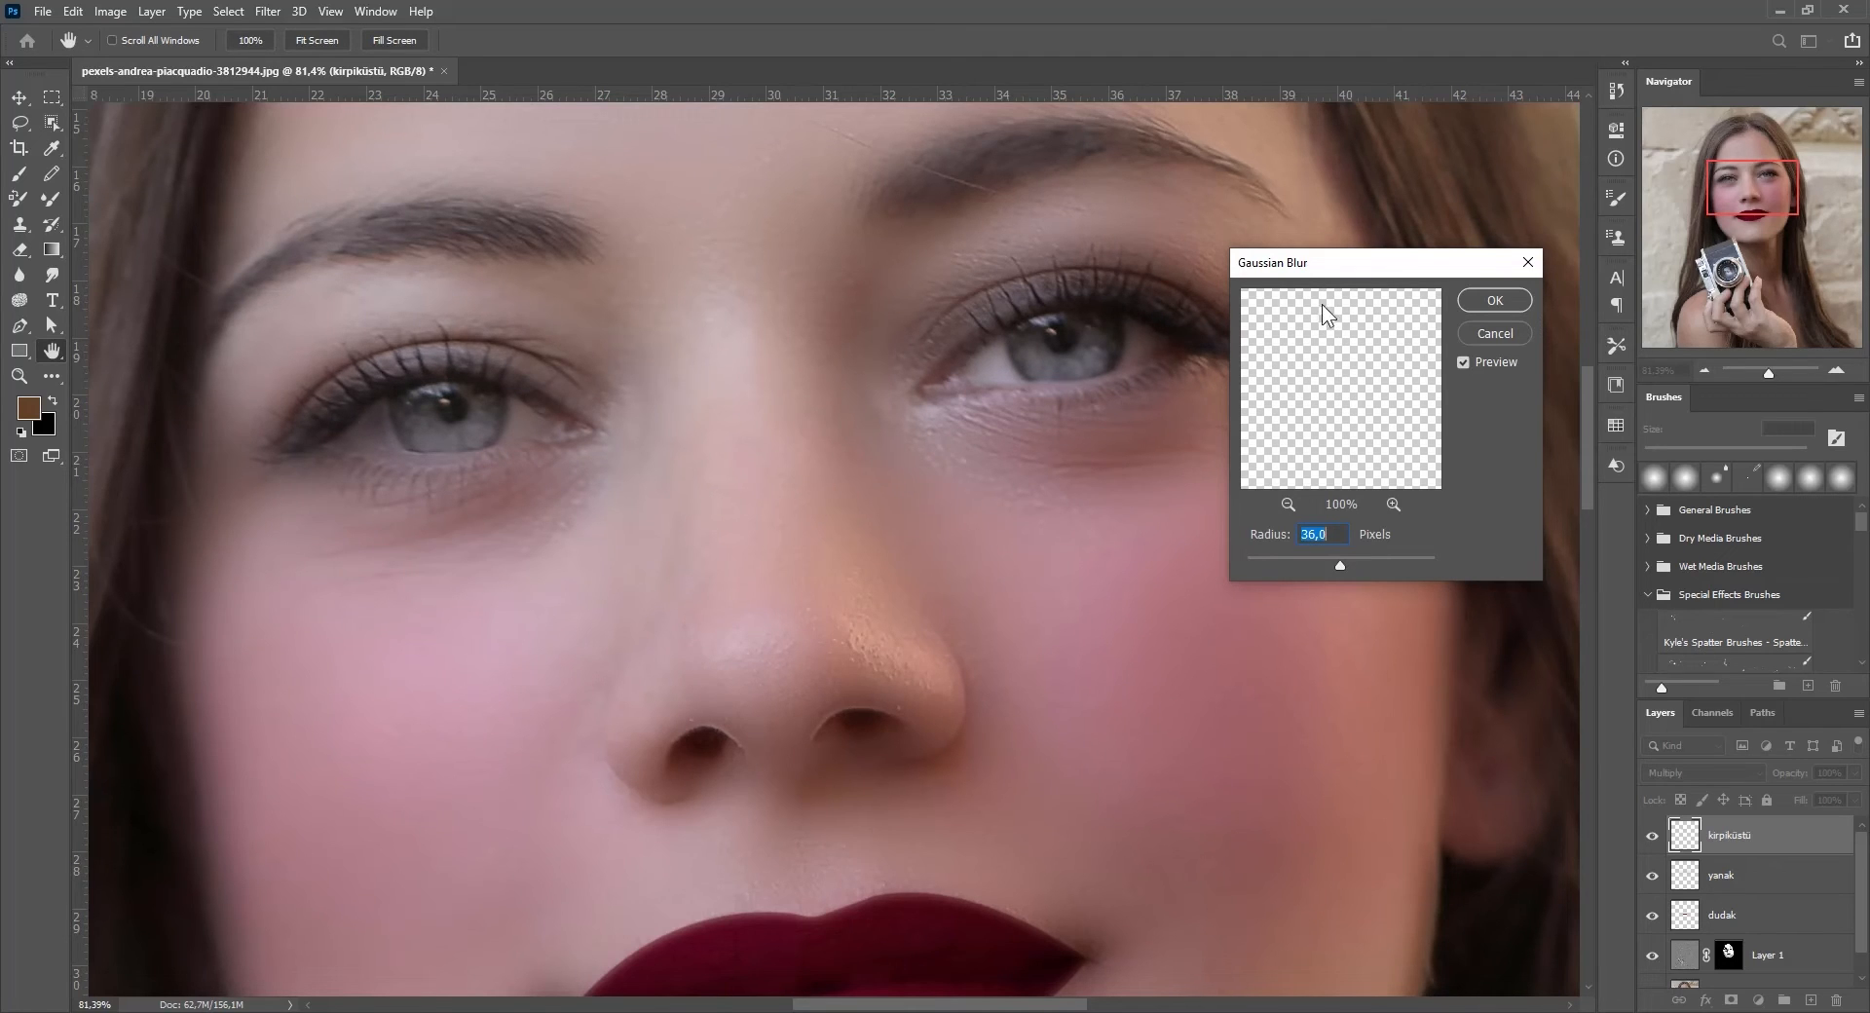
pyautogui.moveTo(1314, 263); pyautogui.dragTo(1448, 261)
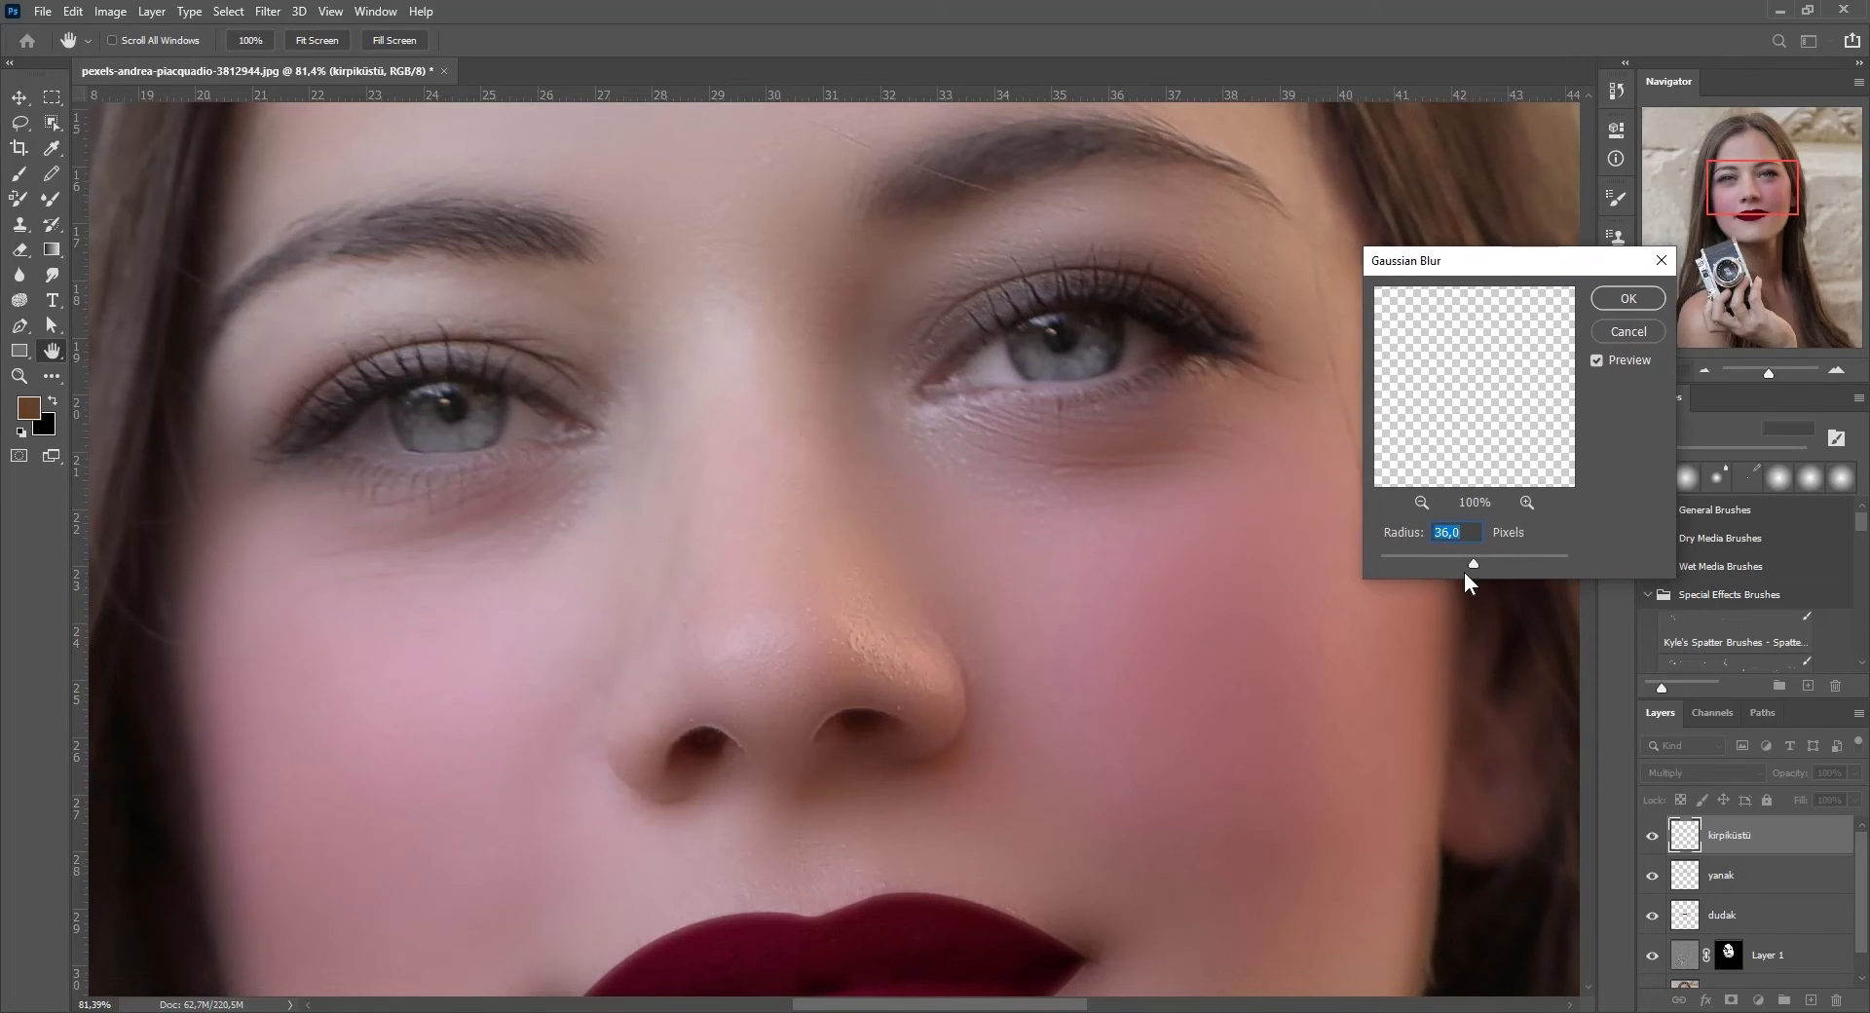
pyautogui.scroll(-3, 1451, 547)
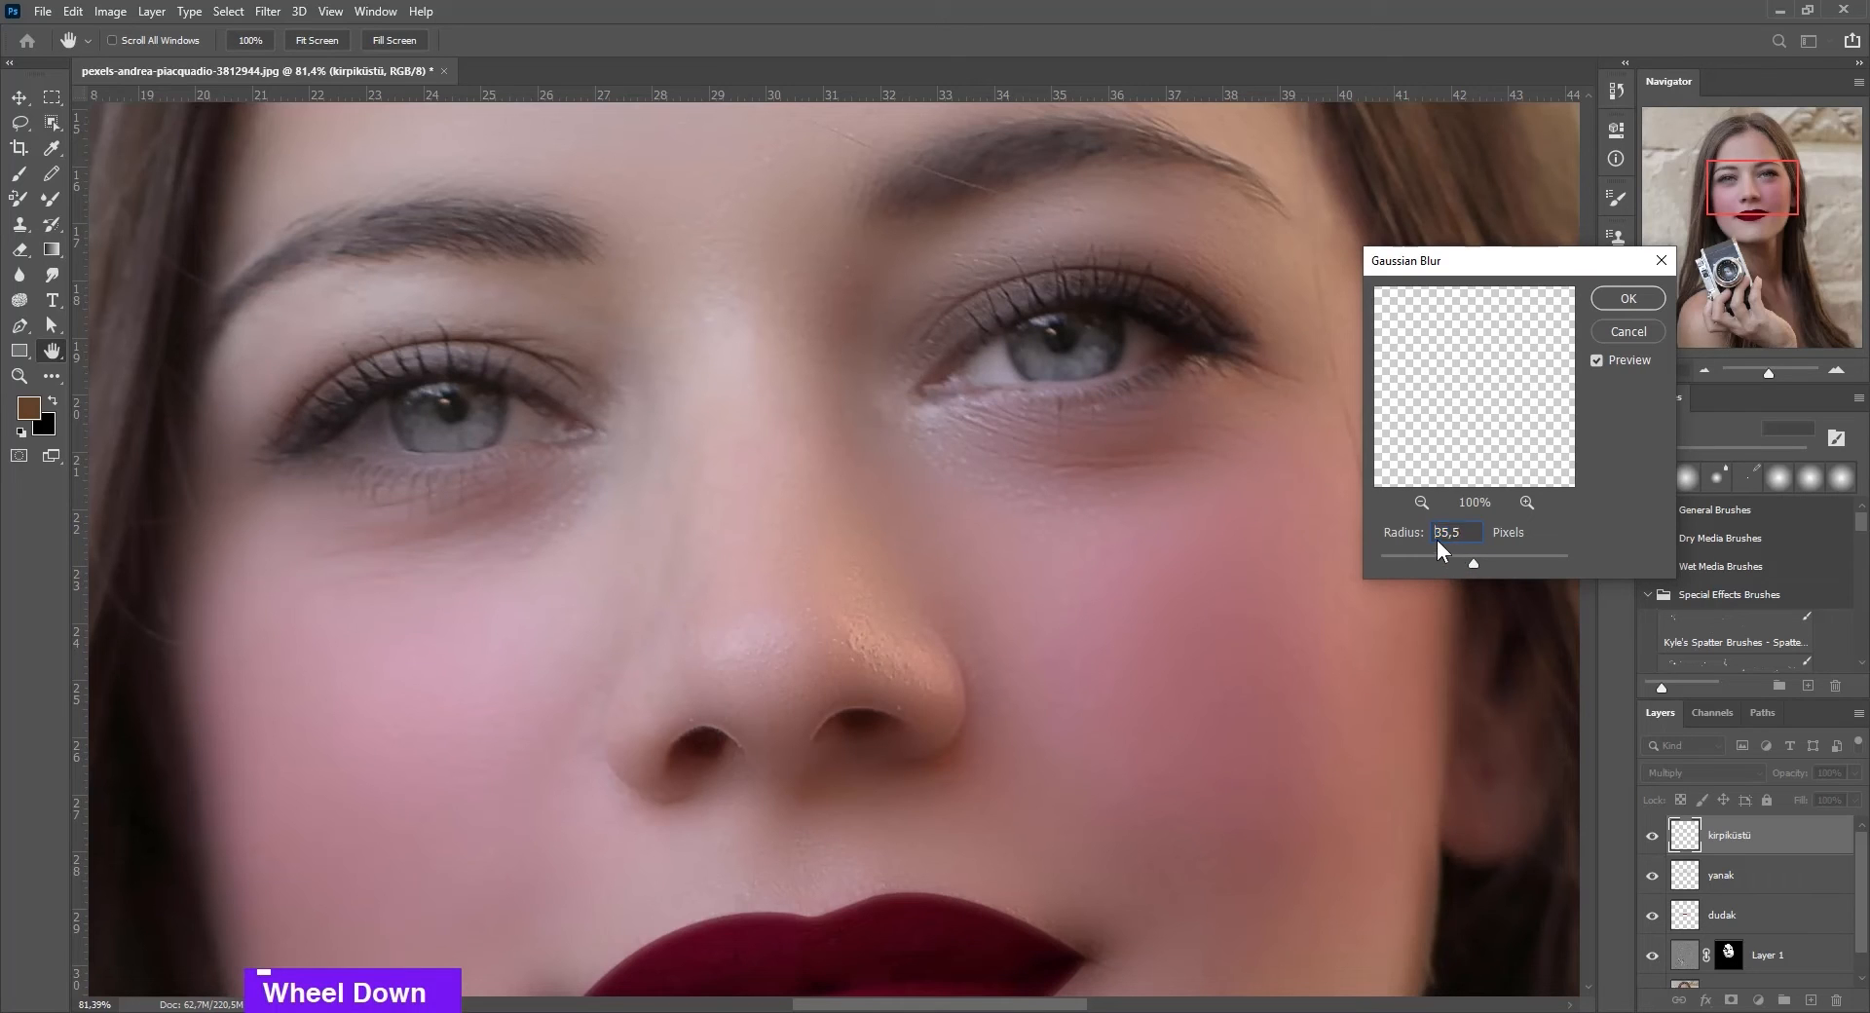
pyautogui.click(1442, 532)
pyautogui.moveTo(1463, 532); pyautogui.dragTo(1421, 532)
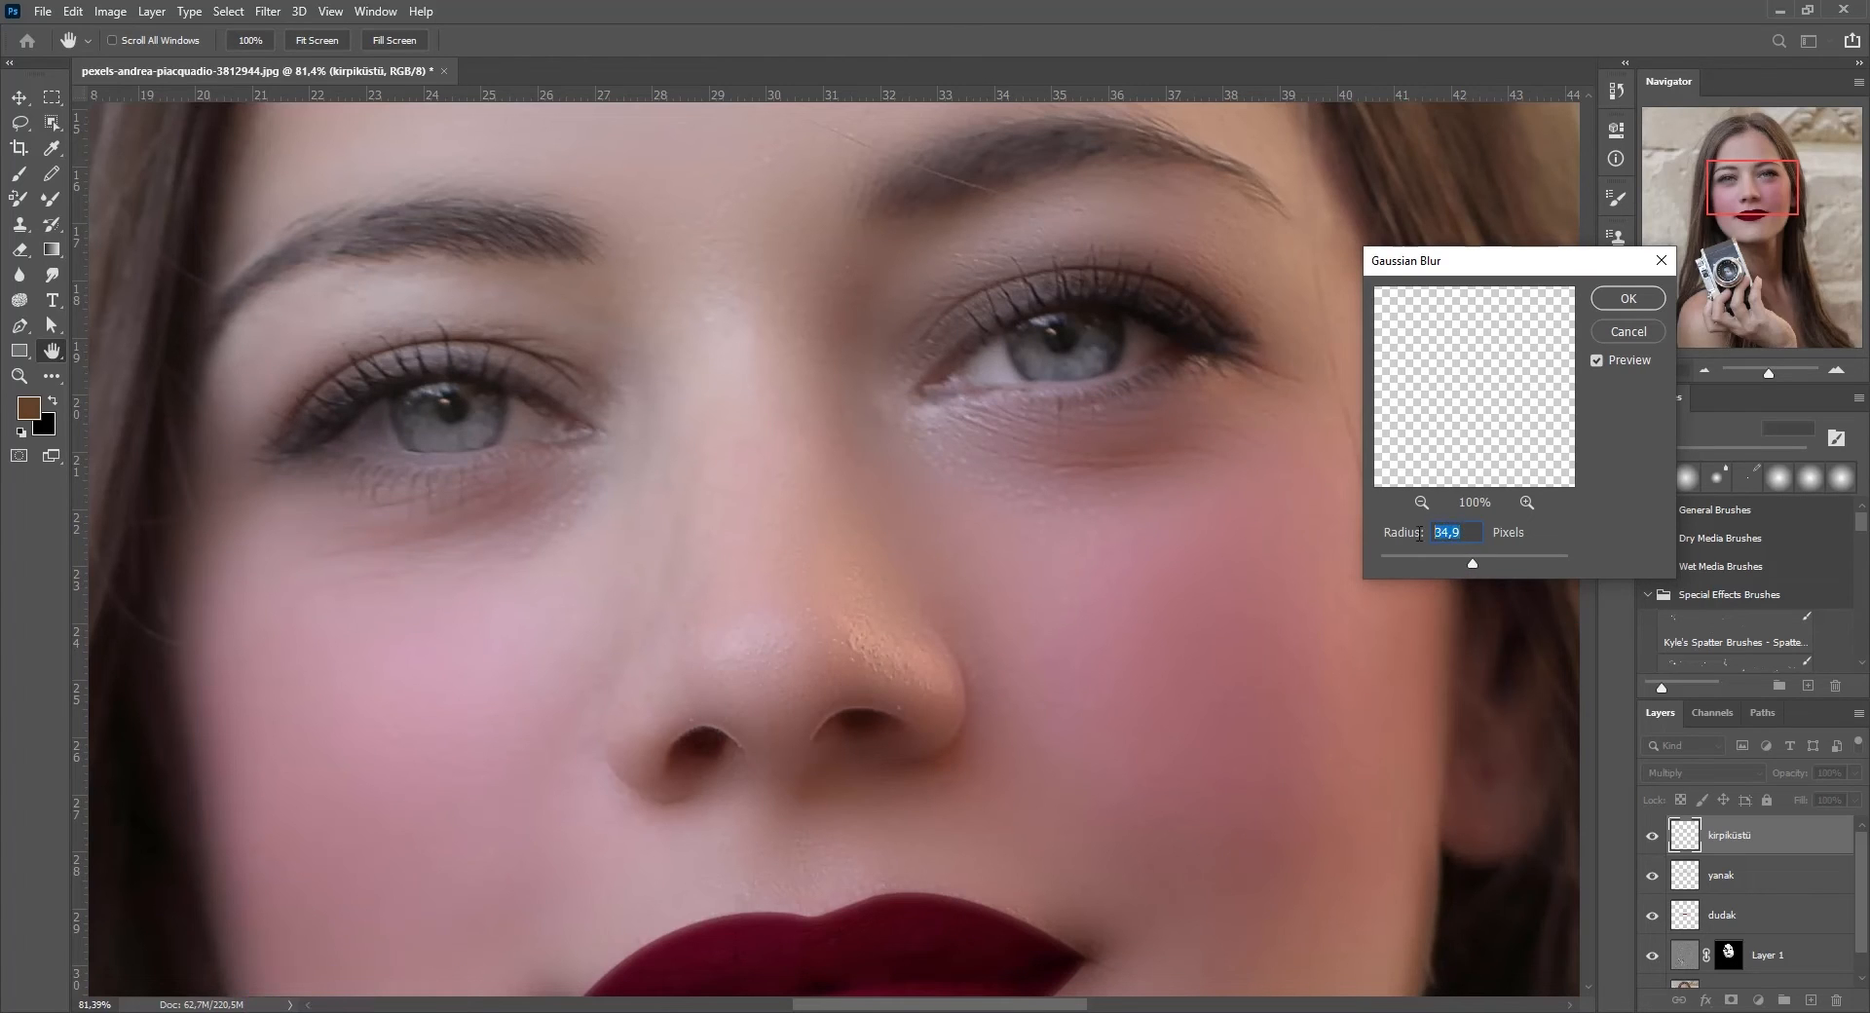
pyautogui.write('30')
pyautogui.press('Return')
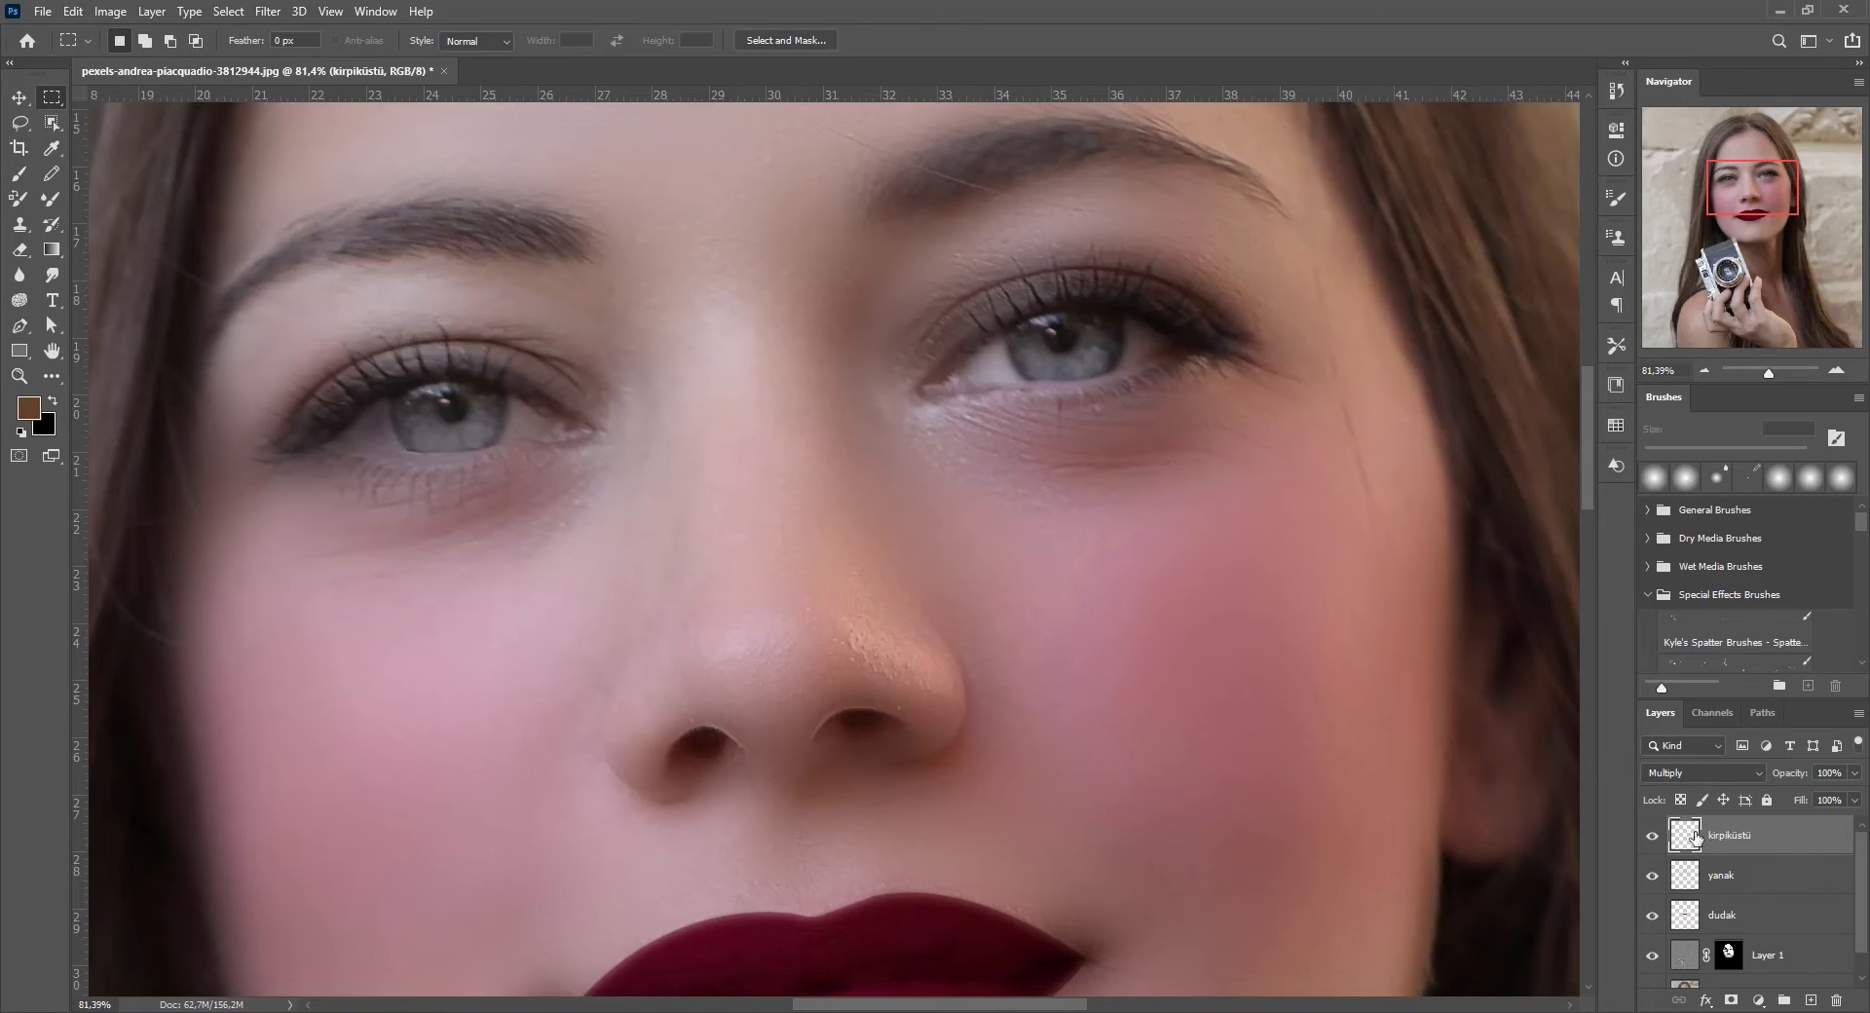
pyautogui.hotkey('ctrl', 'z')
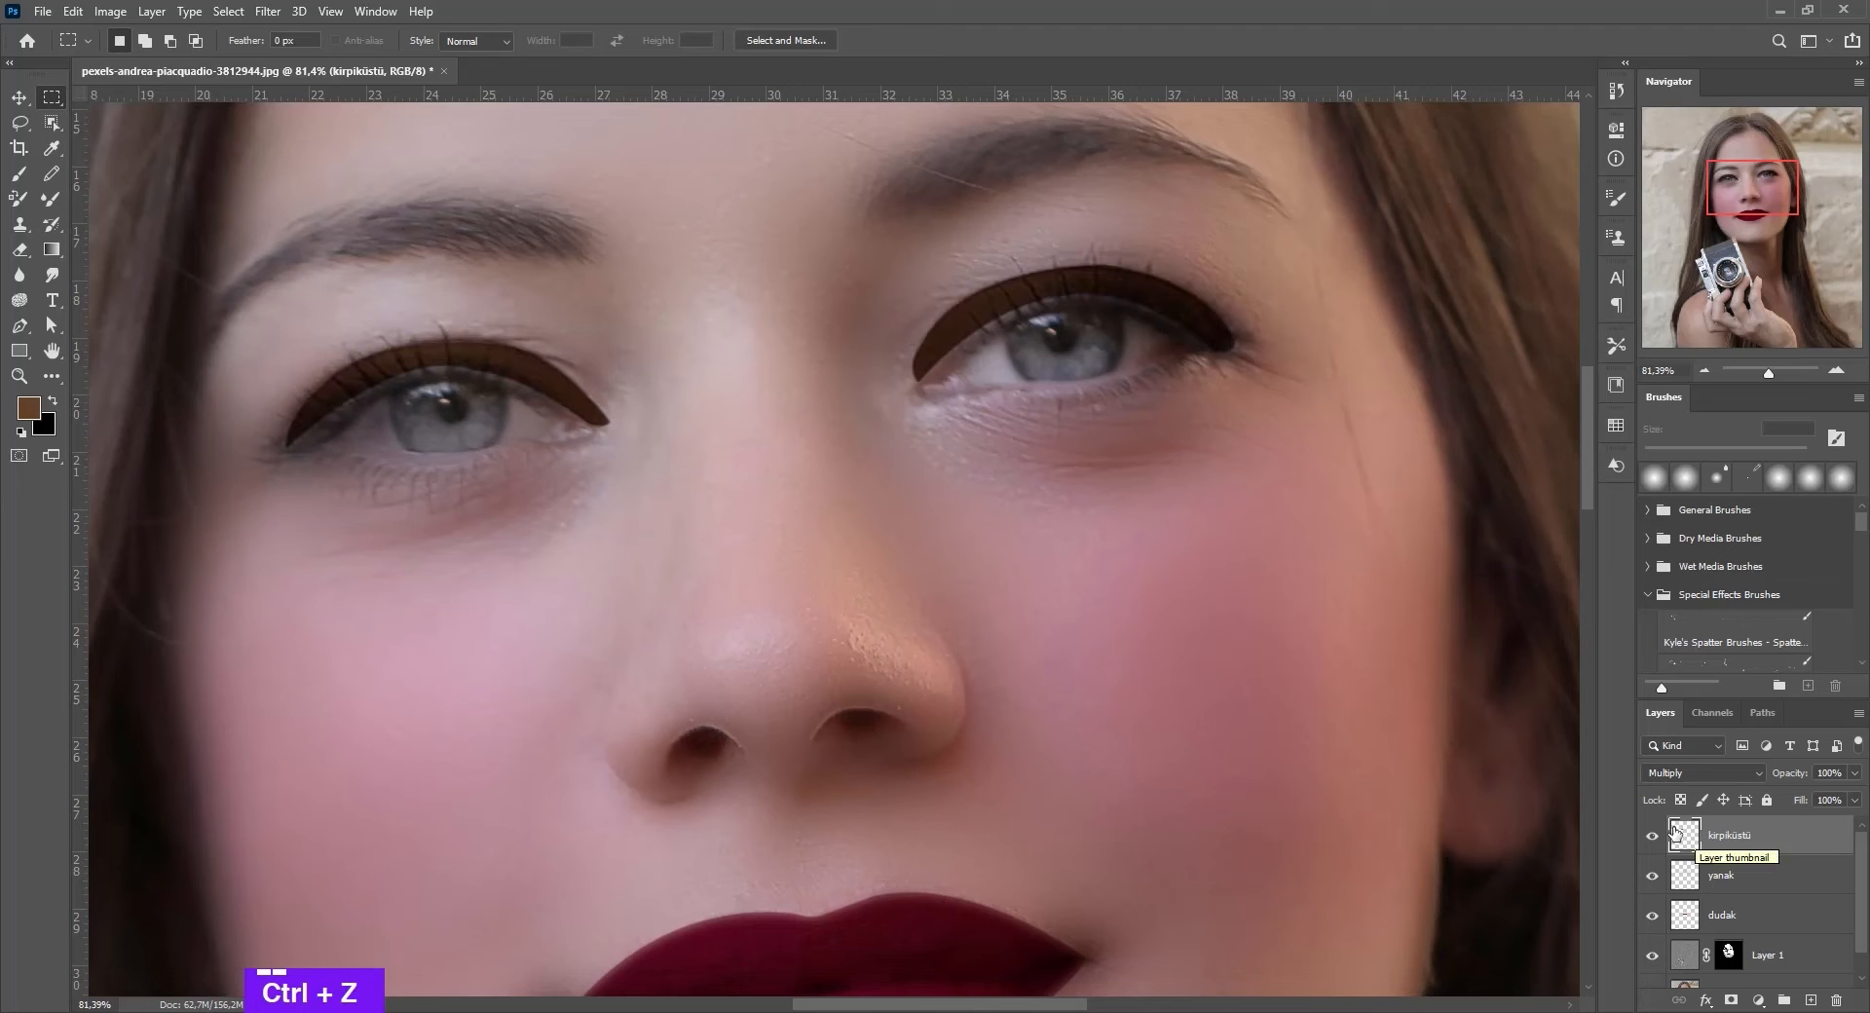
# - Soften the kirpiküstü eyeshadow layer with a Gaussian Blur of 16.6 px radius
pyautogui.click(267, 14)
pyautogui.moveTo(390, 231)
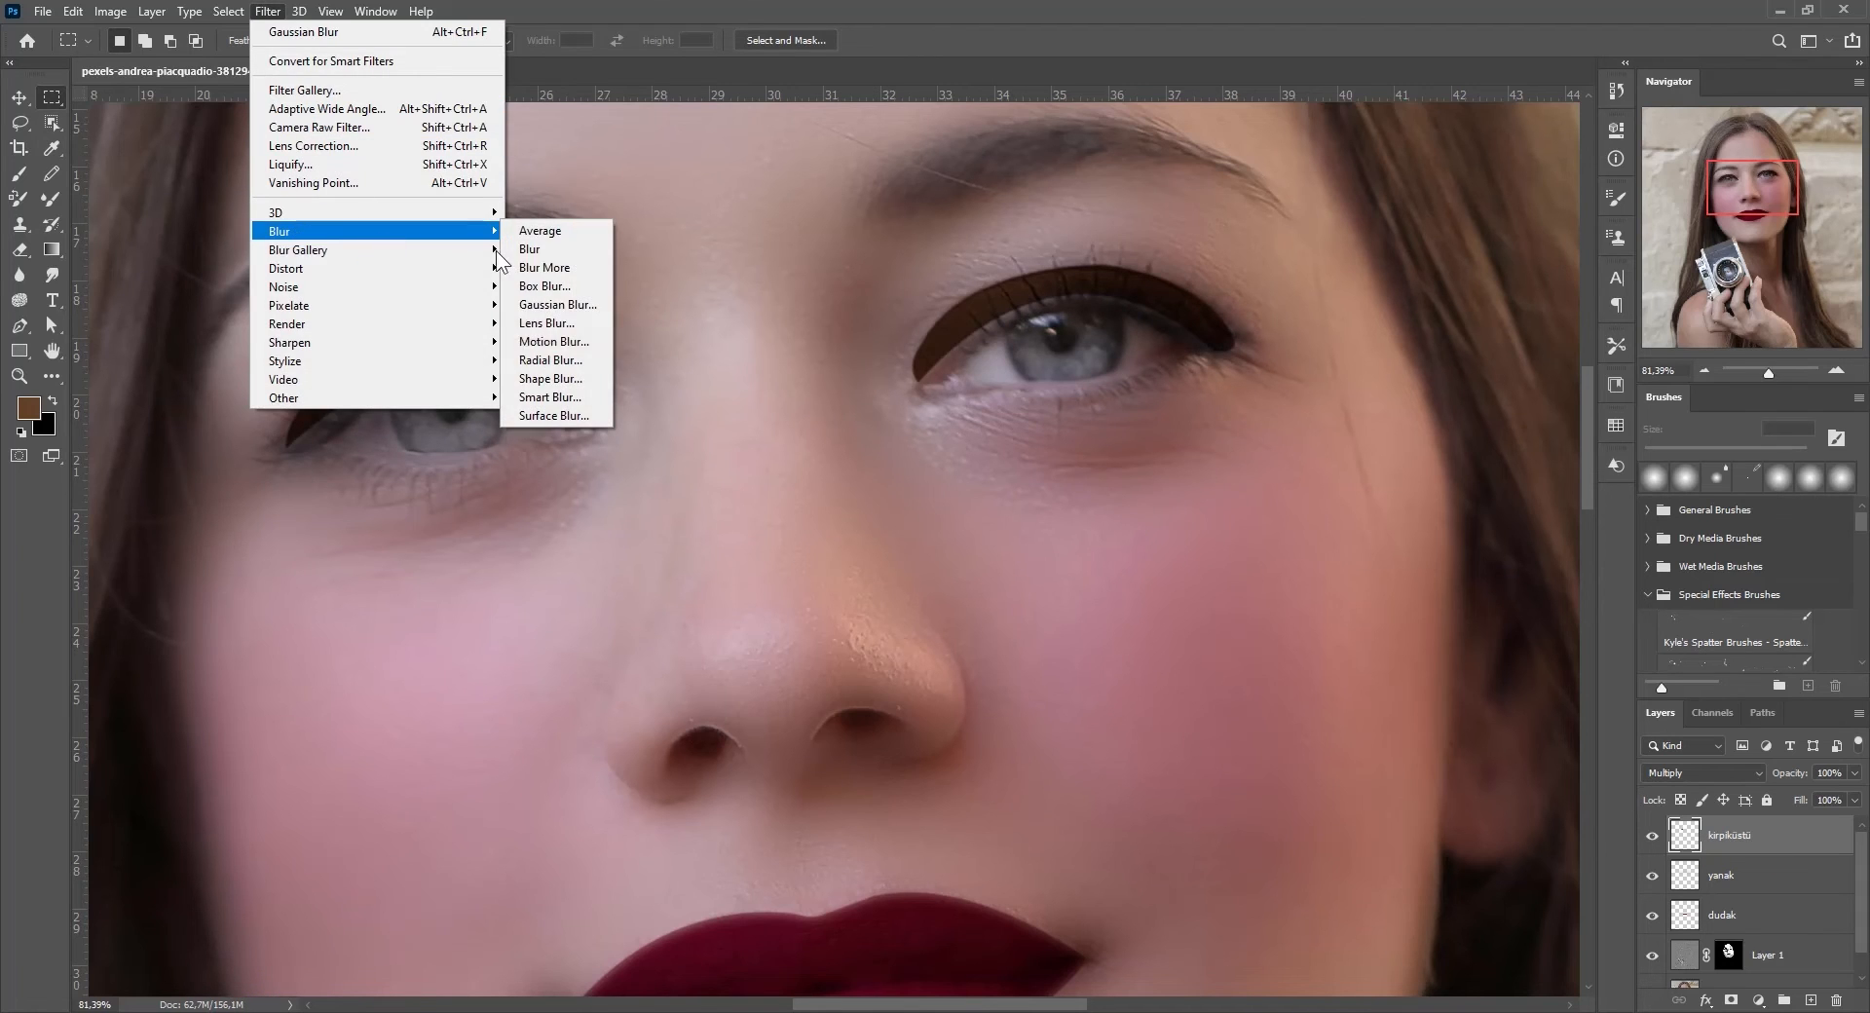
pyautogui.click(555, 305)
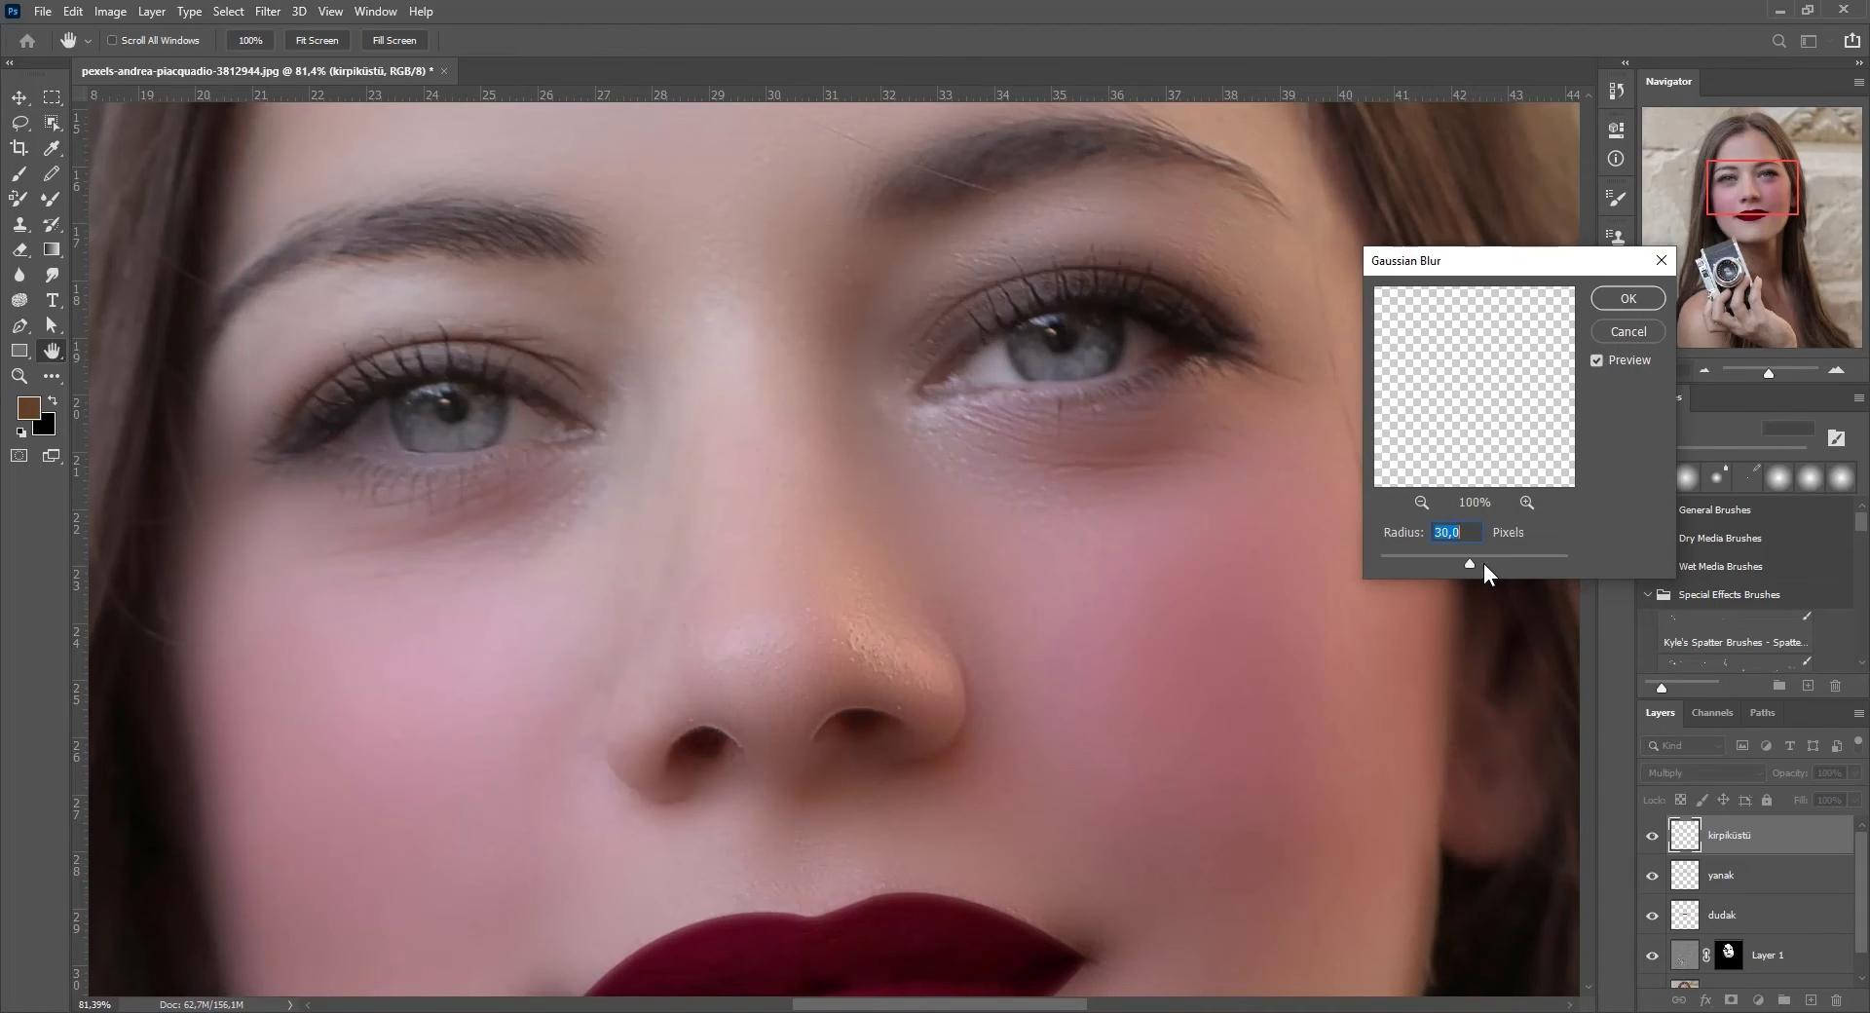
pyautogui.moveTo(1463, 558); pyautogui.dragTo(1457, 557)
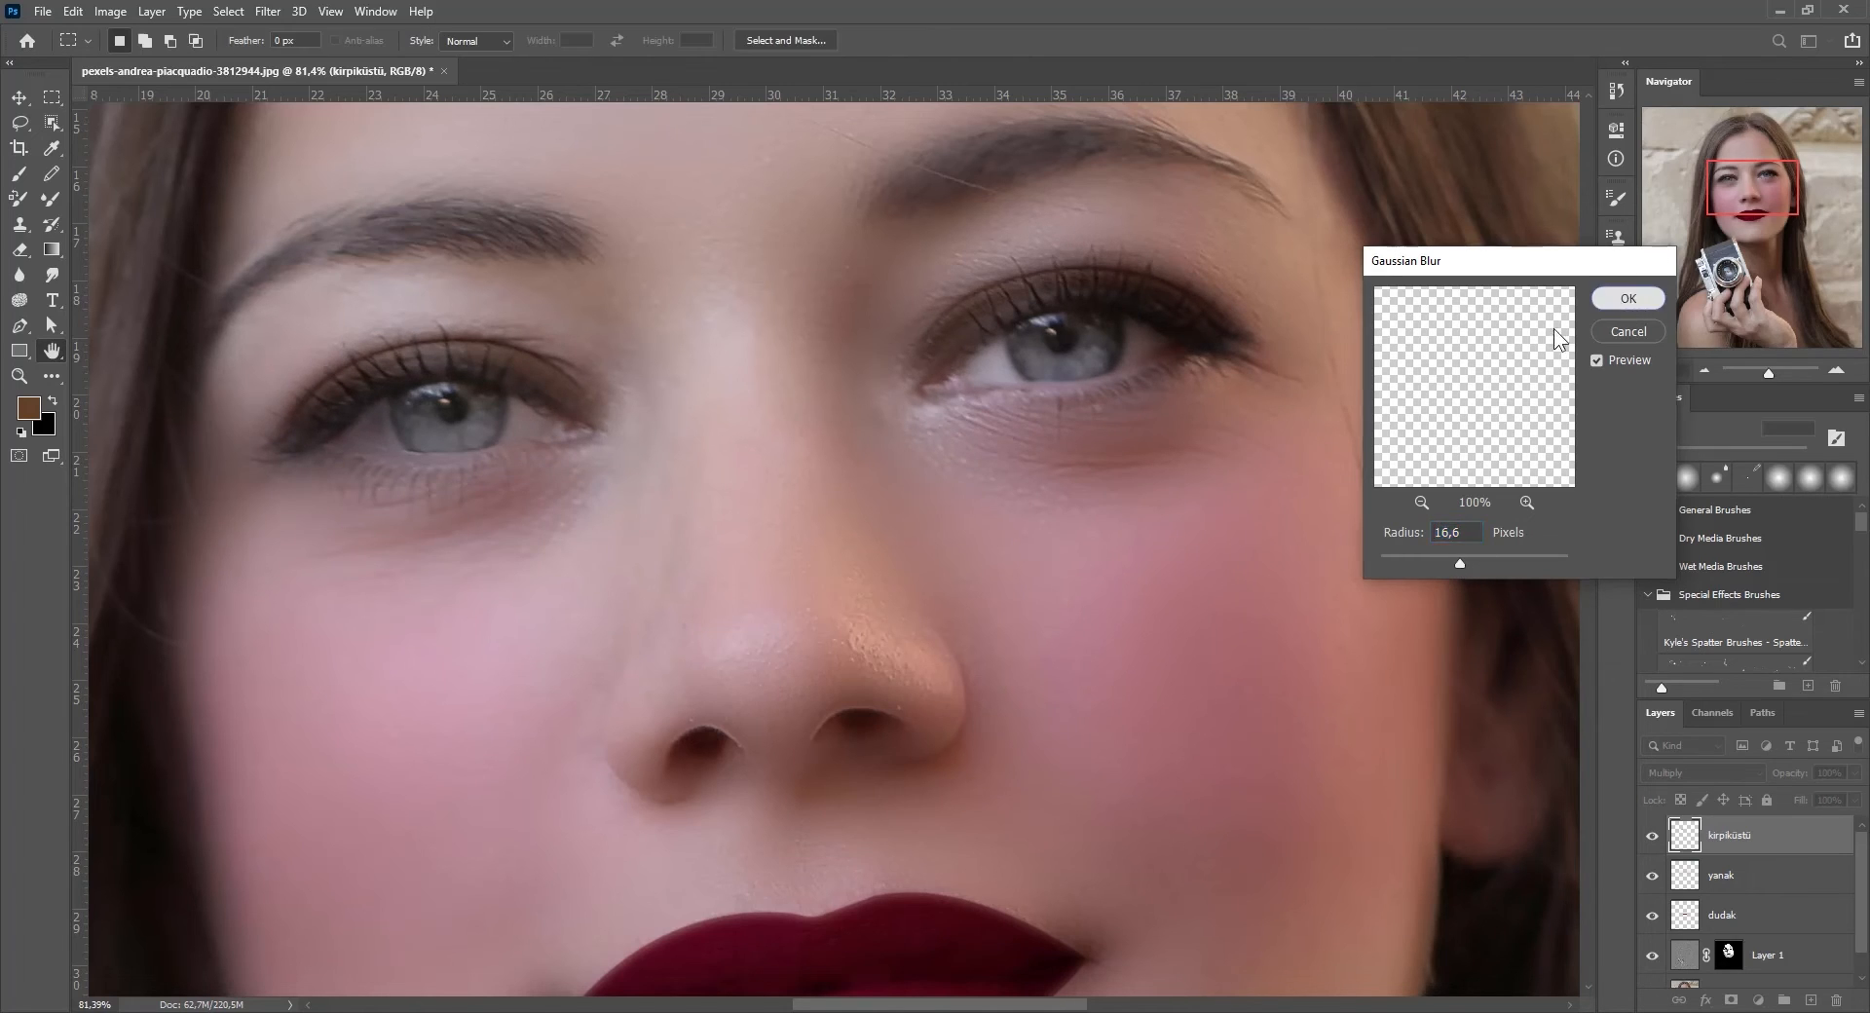
pyautogui.click(1628, 298)
# - Examine the blurred eyeshadow on the whole portrait and in close-up on both eyes
pyautogui.scroll(-3, 1265, 351)
pyautogui.scroll(-2, 1265, 351)
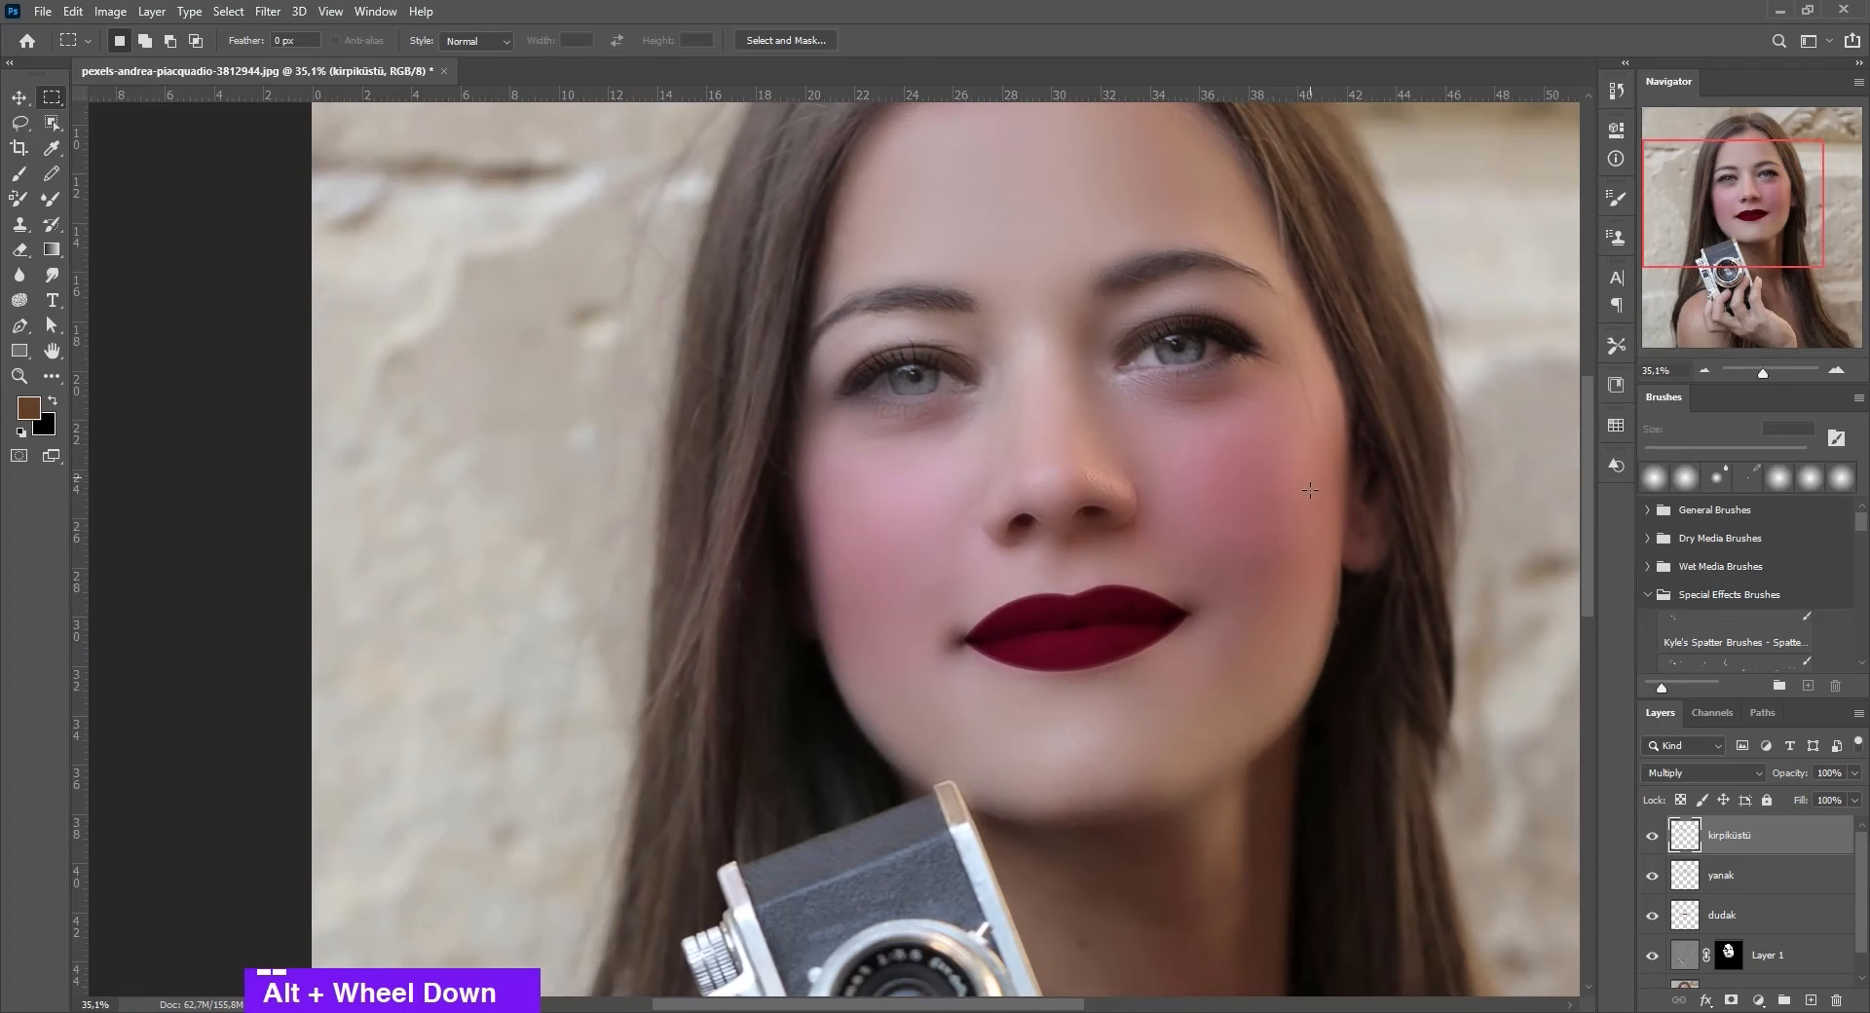
pyautogui.scroll(-2, 1550, 473)
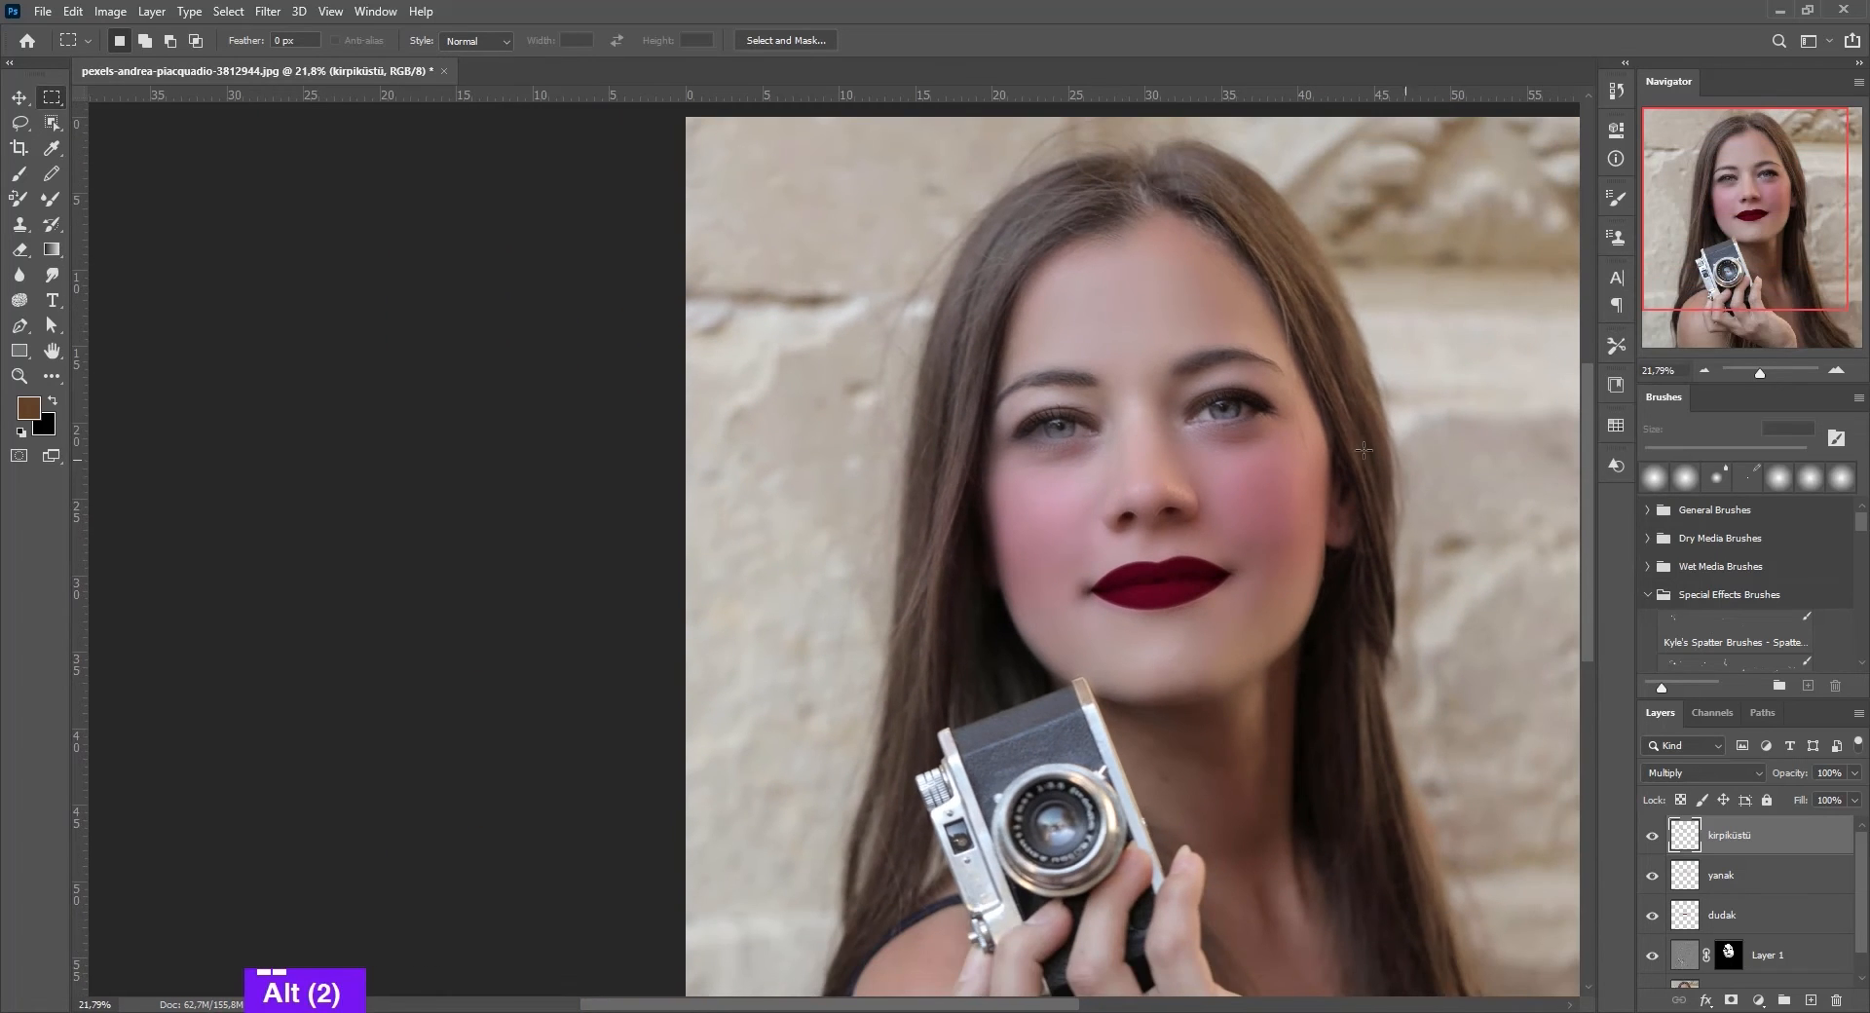
pyautogui.scroll(-2, 1344, 455)
pyautogui.scroll(9, 959, 348)
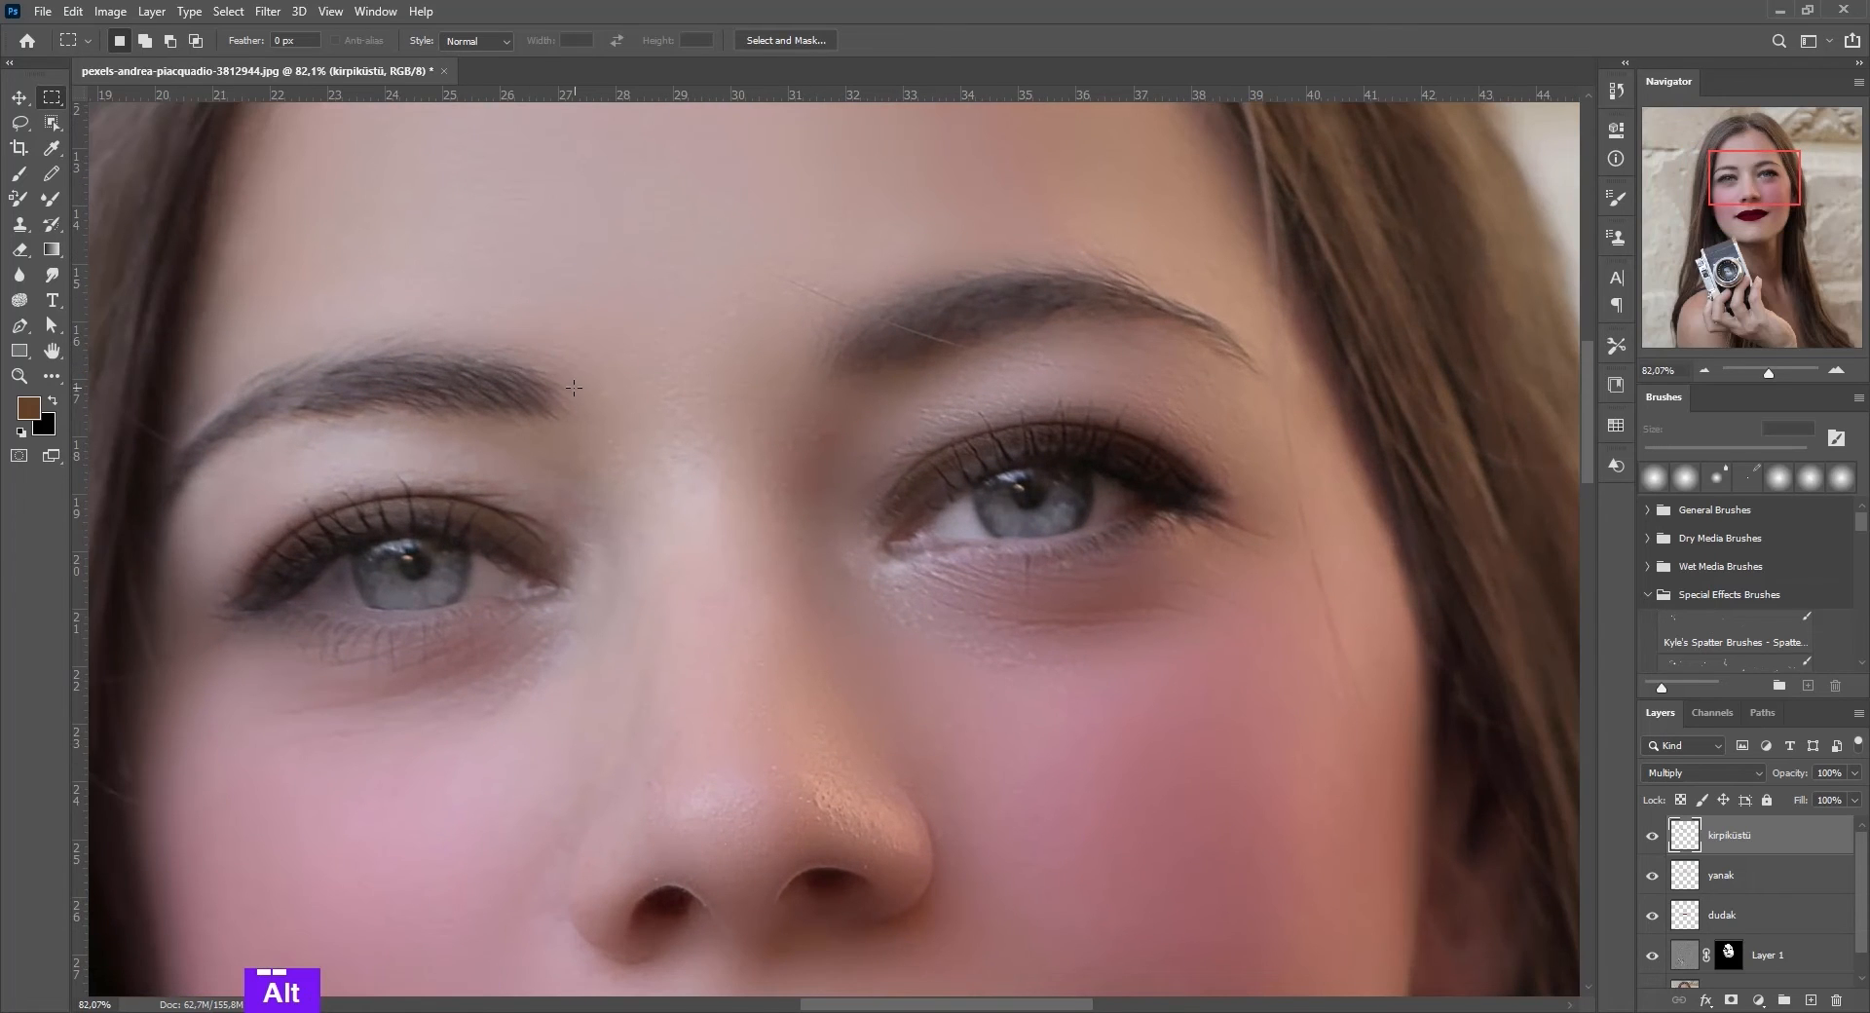
pyautogui.scroll(1, 536, 419)
pyautogui.scroll(-1, 551, 483)
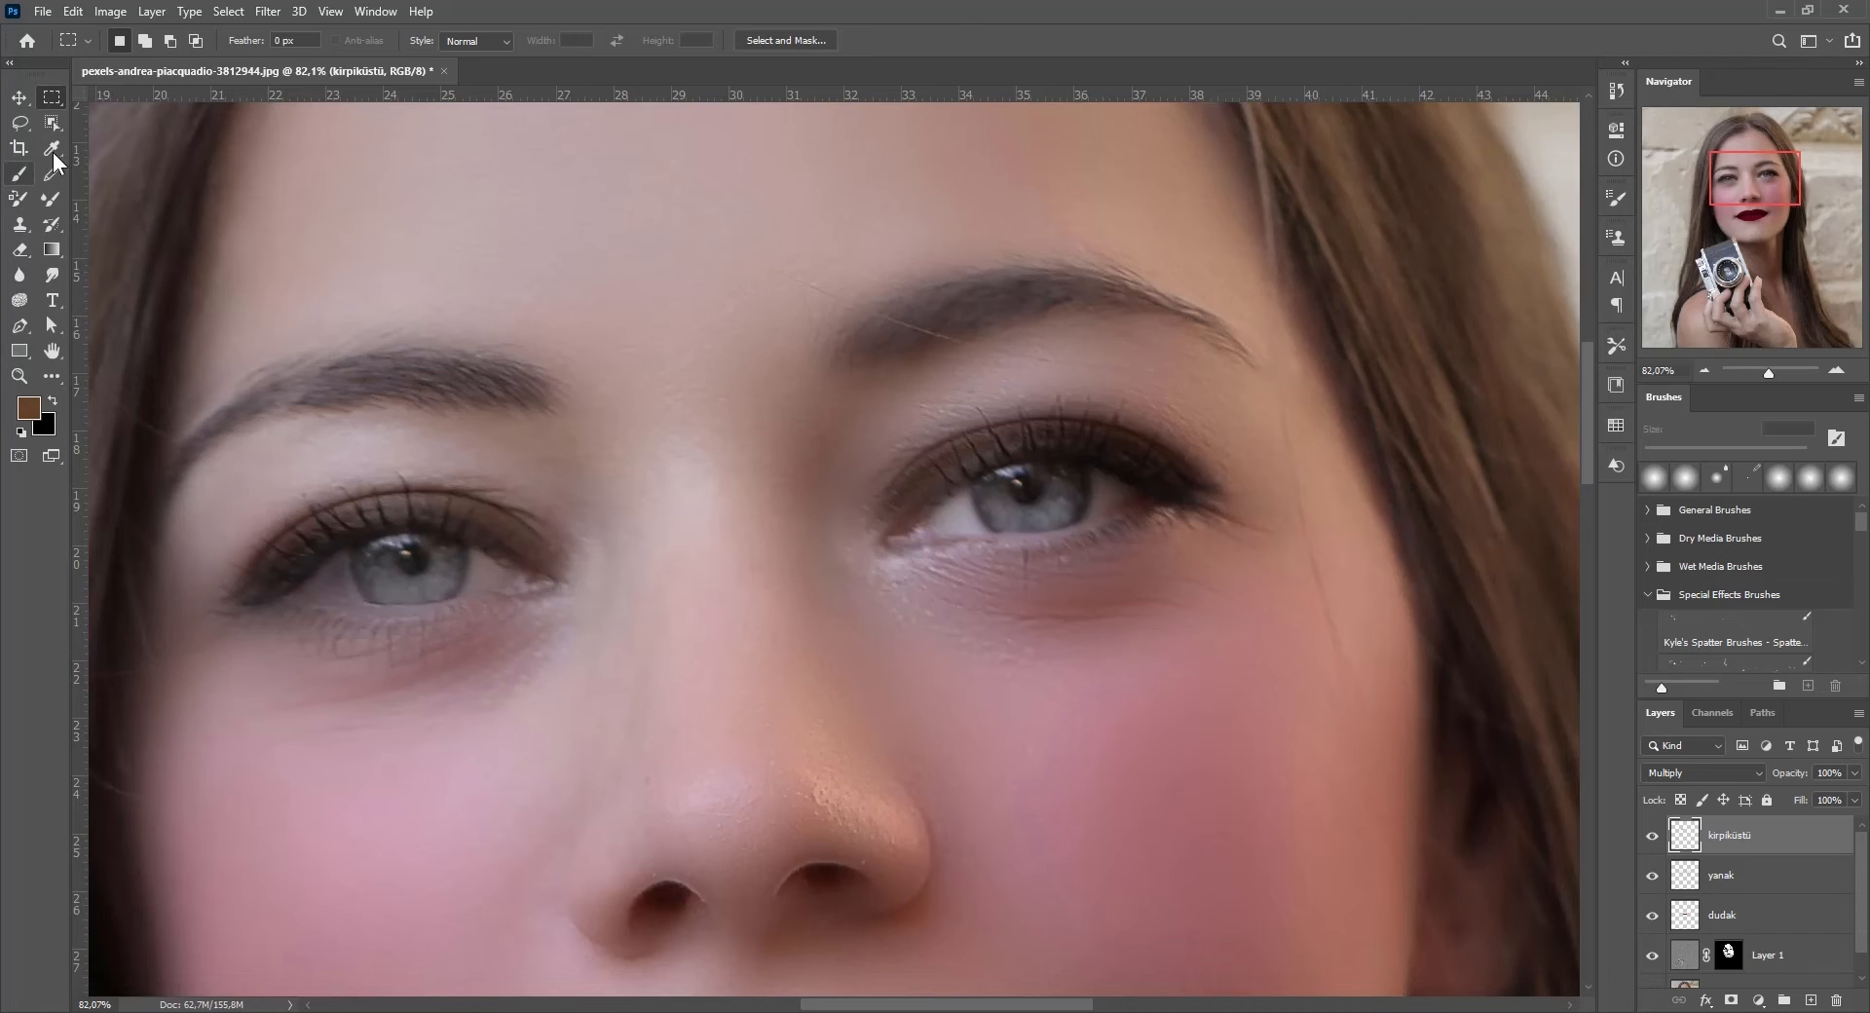
# - Add a new layer above kirpiküstü and start a Pen path from the first eye's upper lash line around its outer corner towards the brow
pyautogui.click(25, 331)
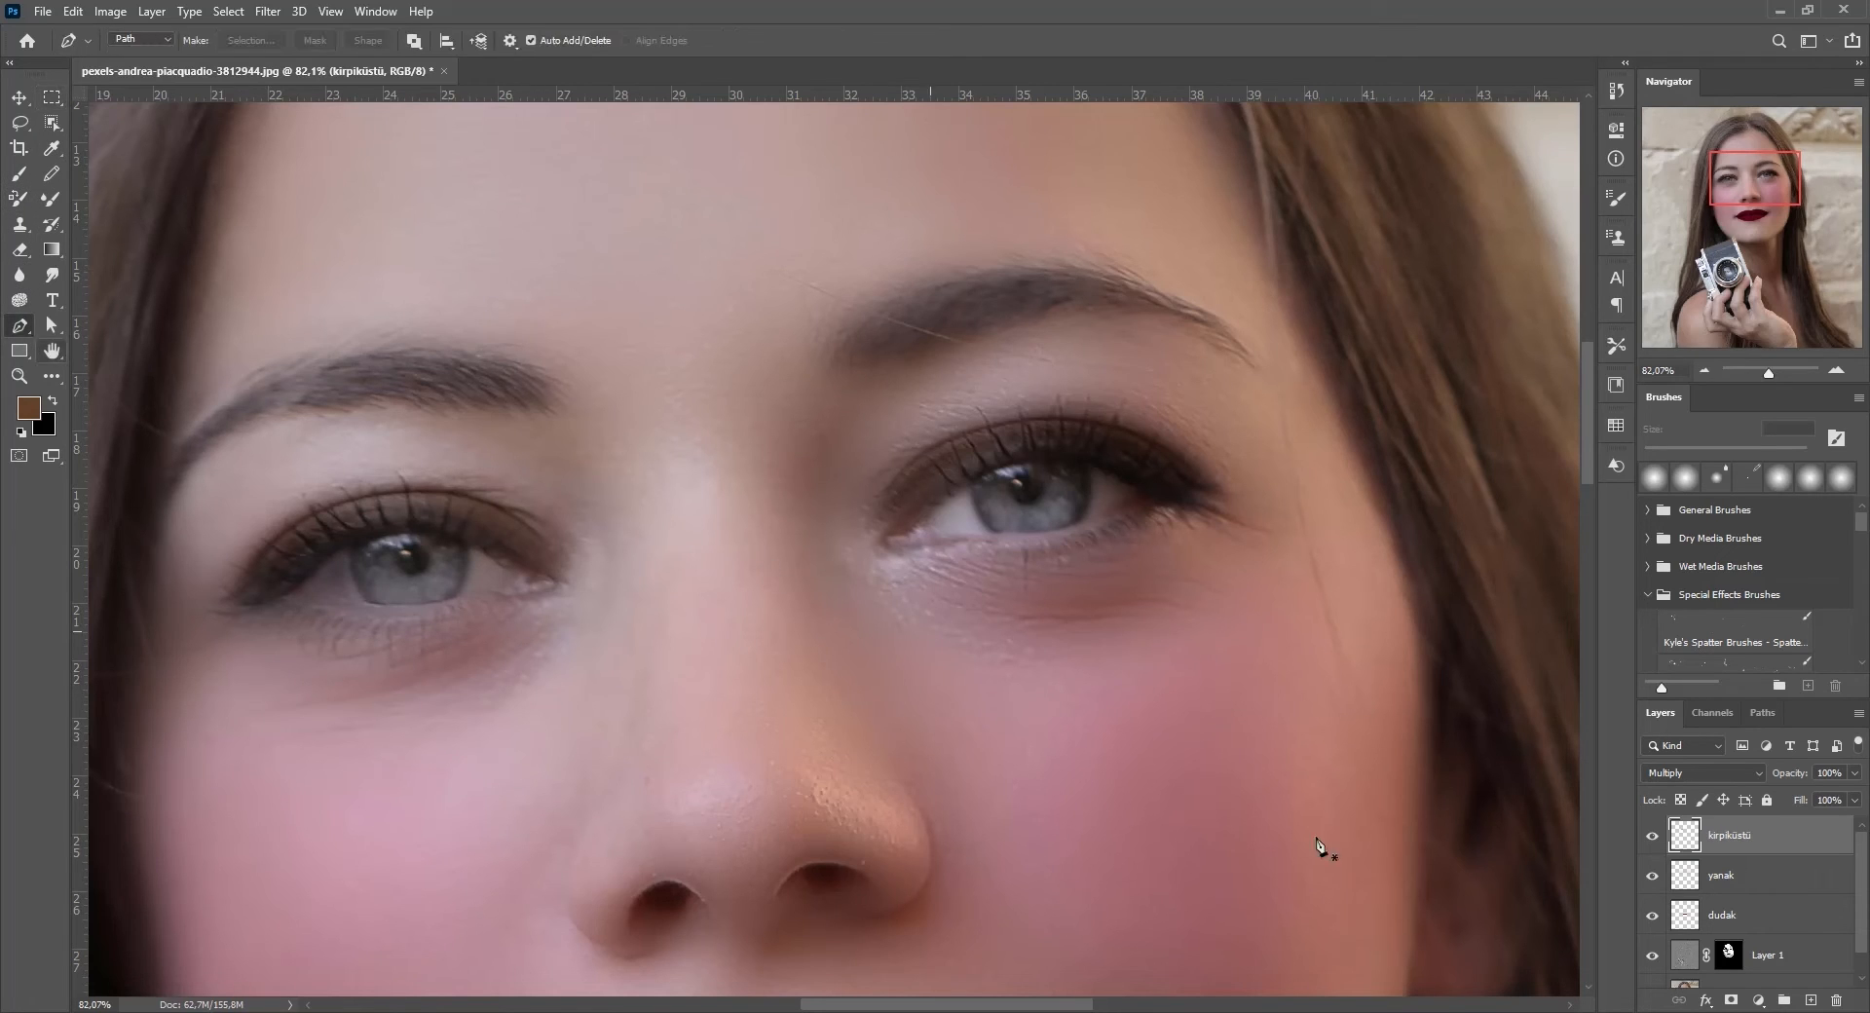
pyautogui.click(1810, 1000)
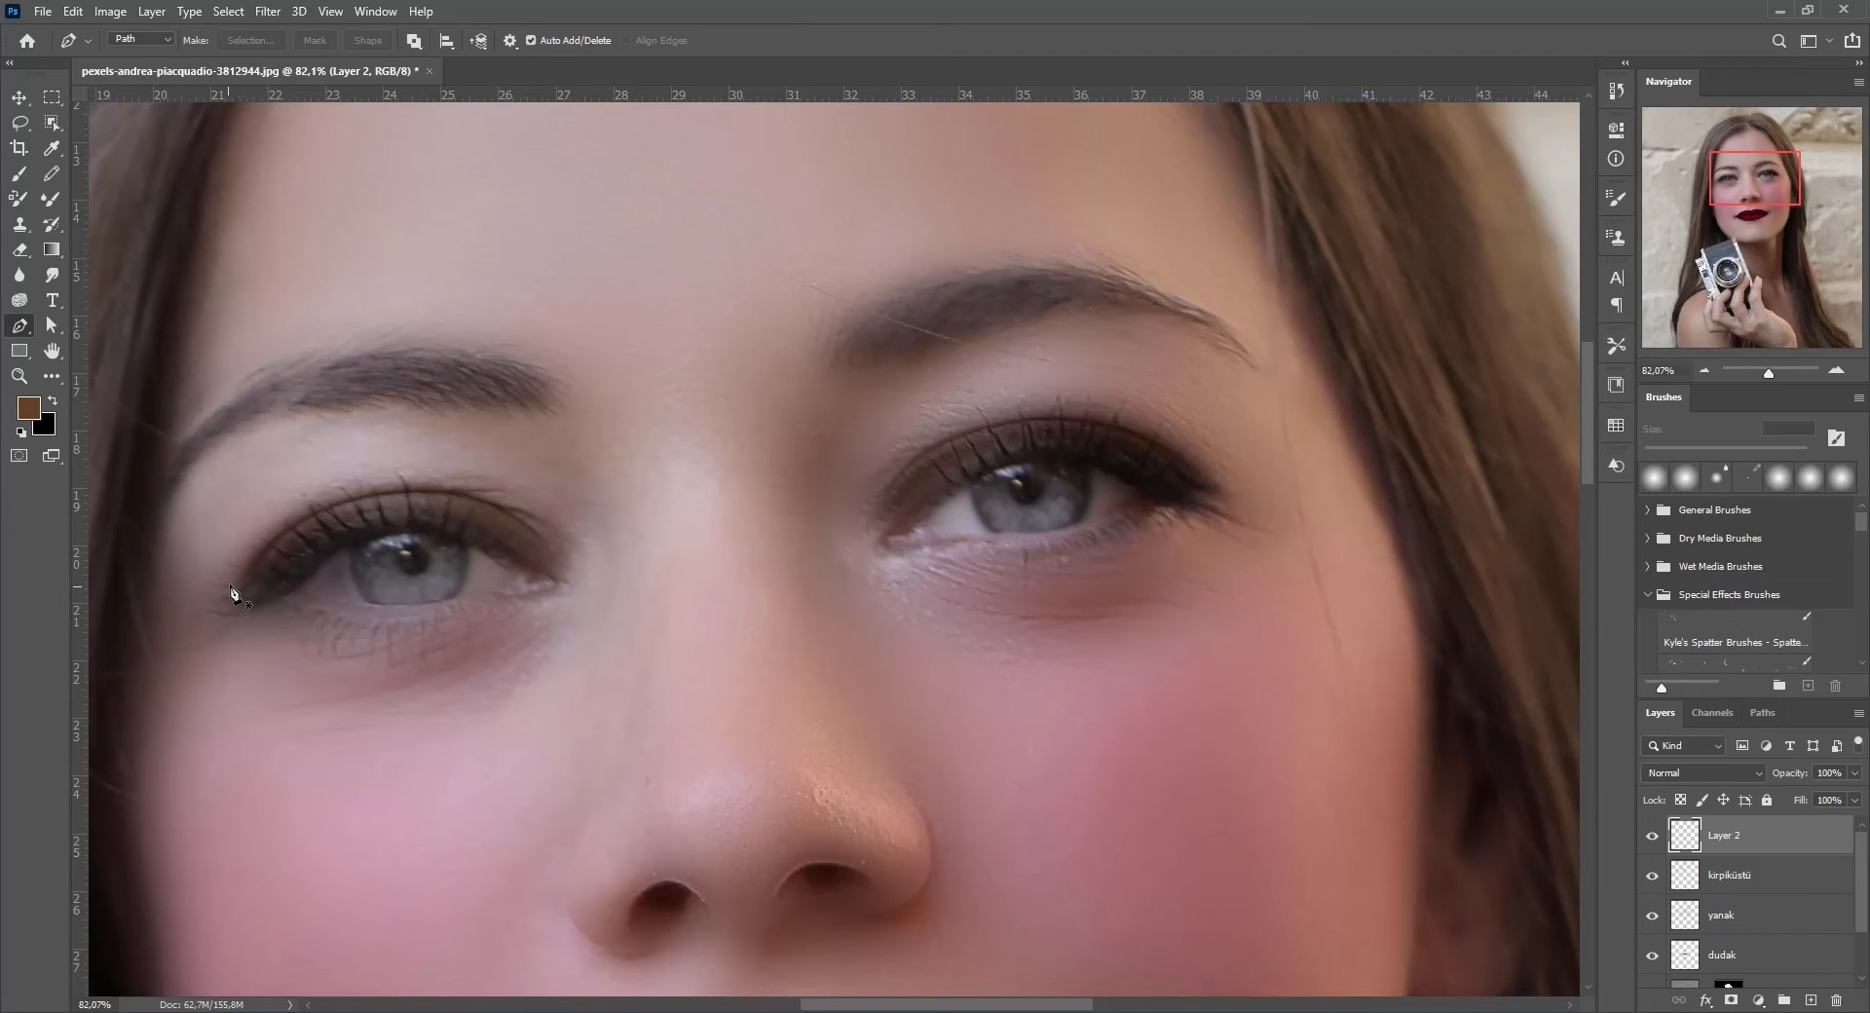
pyautogui.click(284, 527)
pyautogui.moveTo(236, 588); pyautogui.dragTo(236, 610)
pyautogui.moveTo(194, 505); pyautogui.dragTo(216, 476)
pyautogui.press('alt')
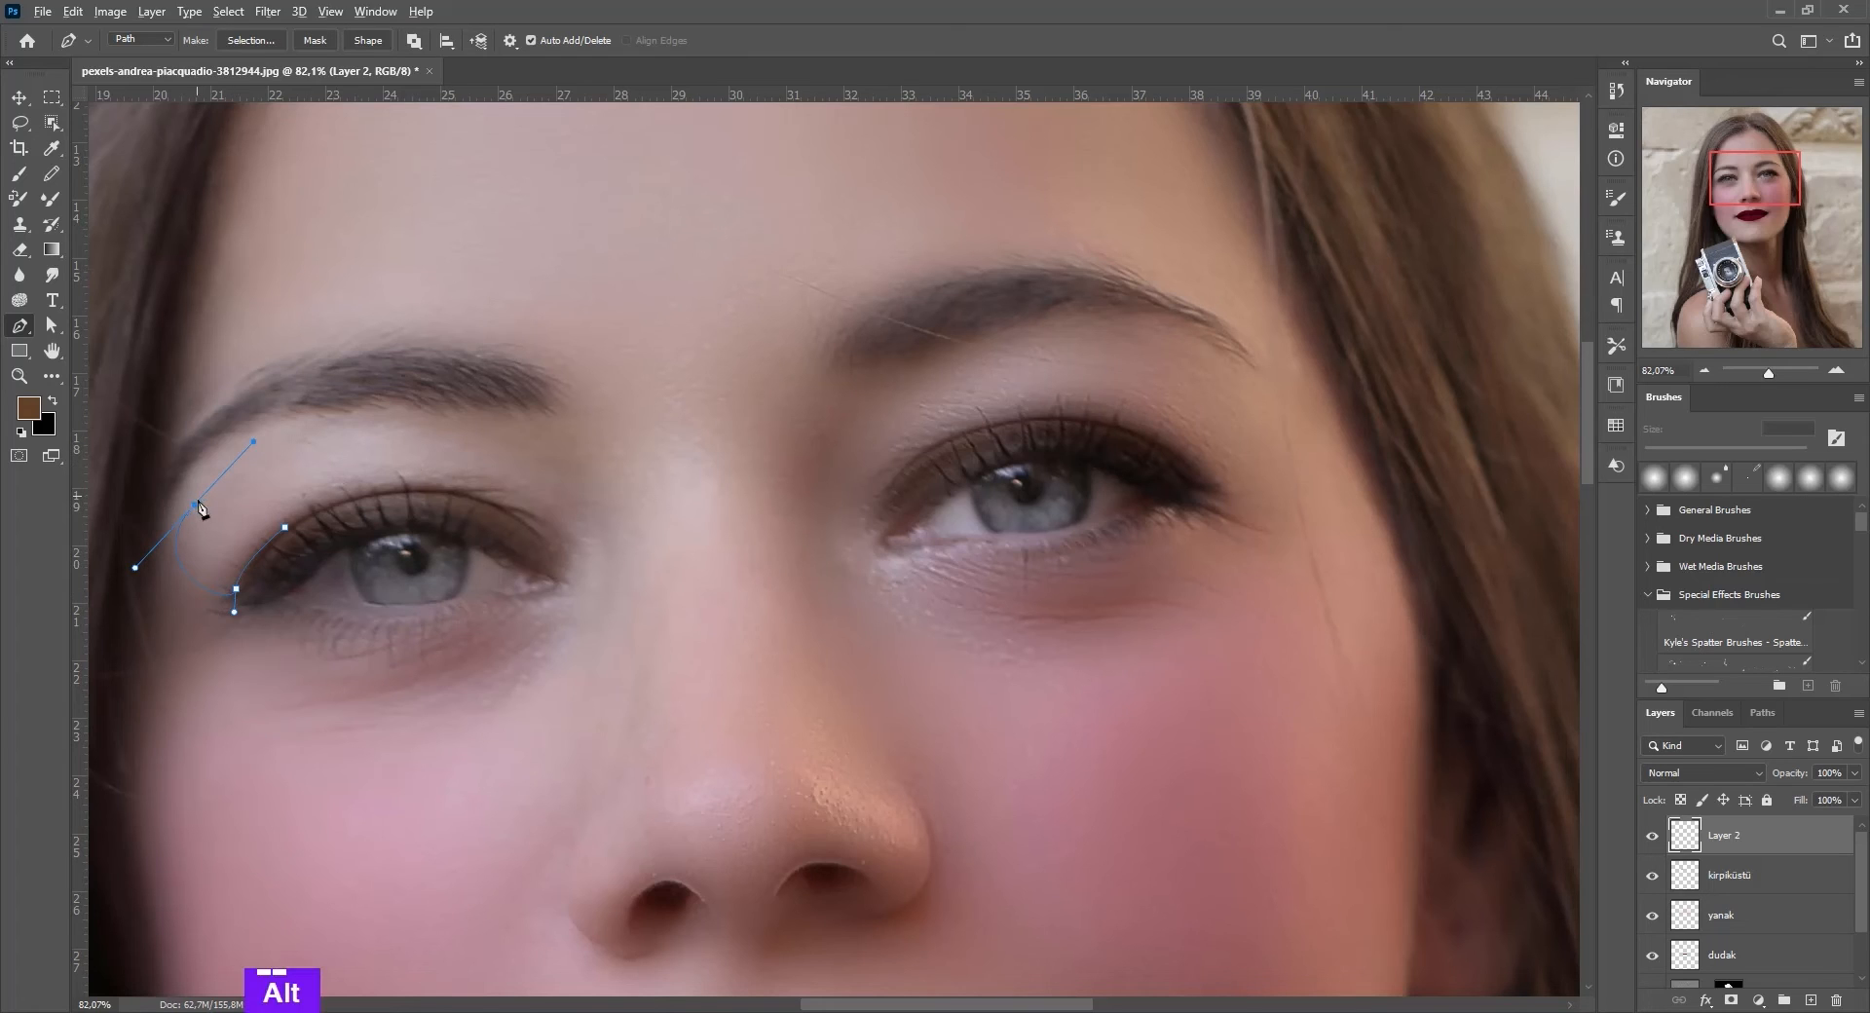
pyautogui.keyDown('alt'); pyautogui.click(196, 504); pyautogui.keyUp('alt')
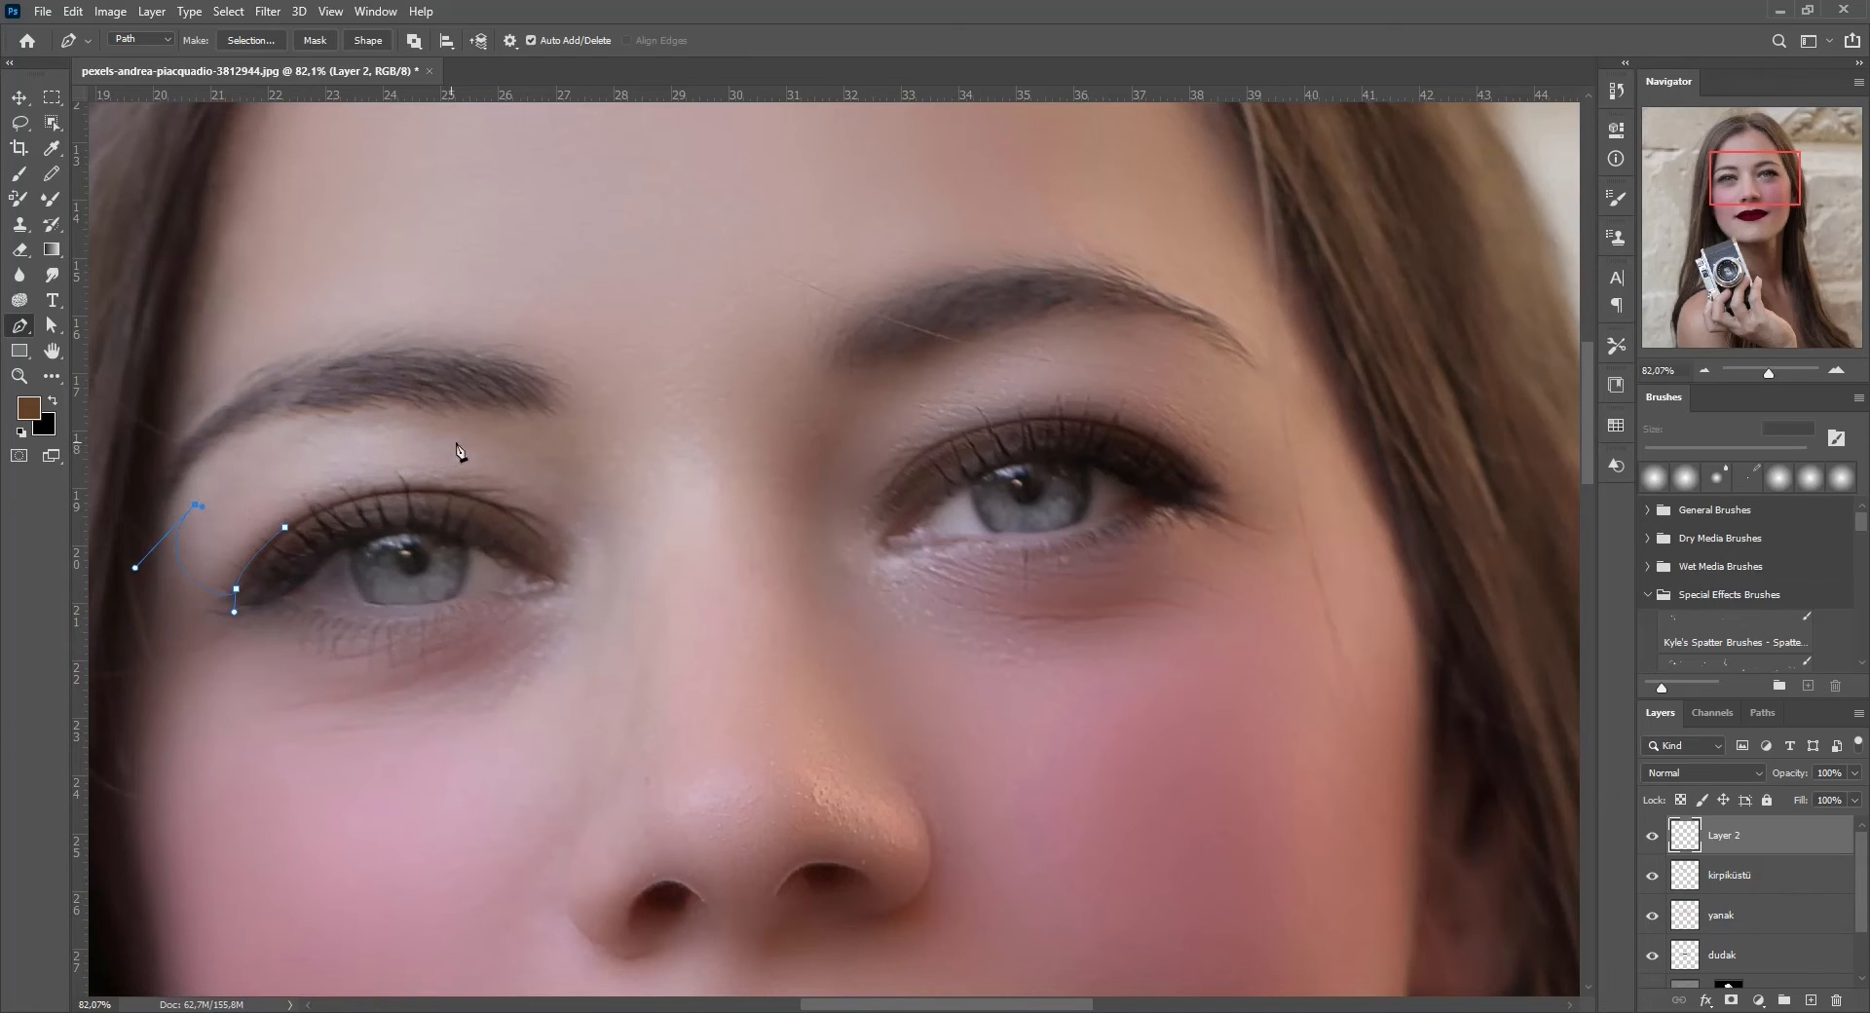
# - Continue the path in a curve just below the first eye's brow and down to the inner corner
pyautogui.moveTo(454, 441); pyautogui.dragTo(615, 508)
pyautogui.hotkey('ctrl', 'z')
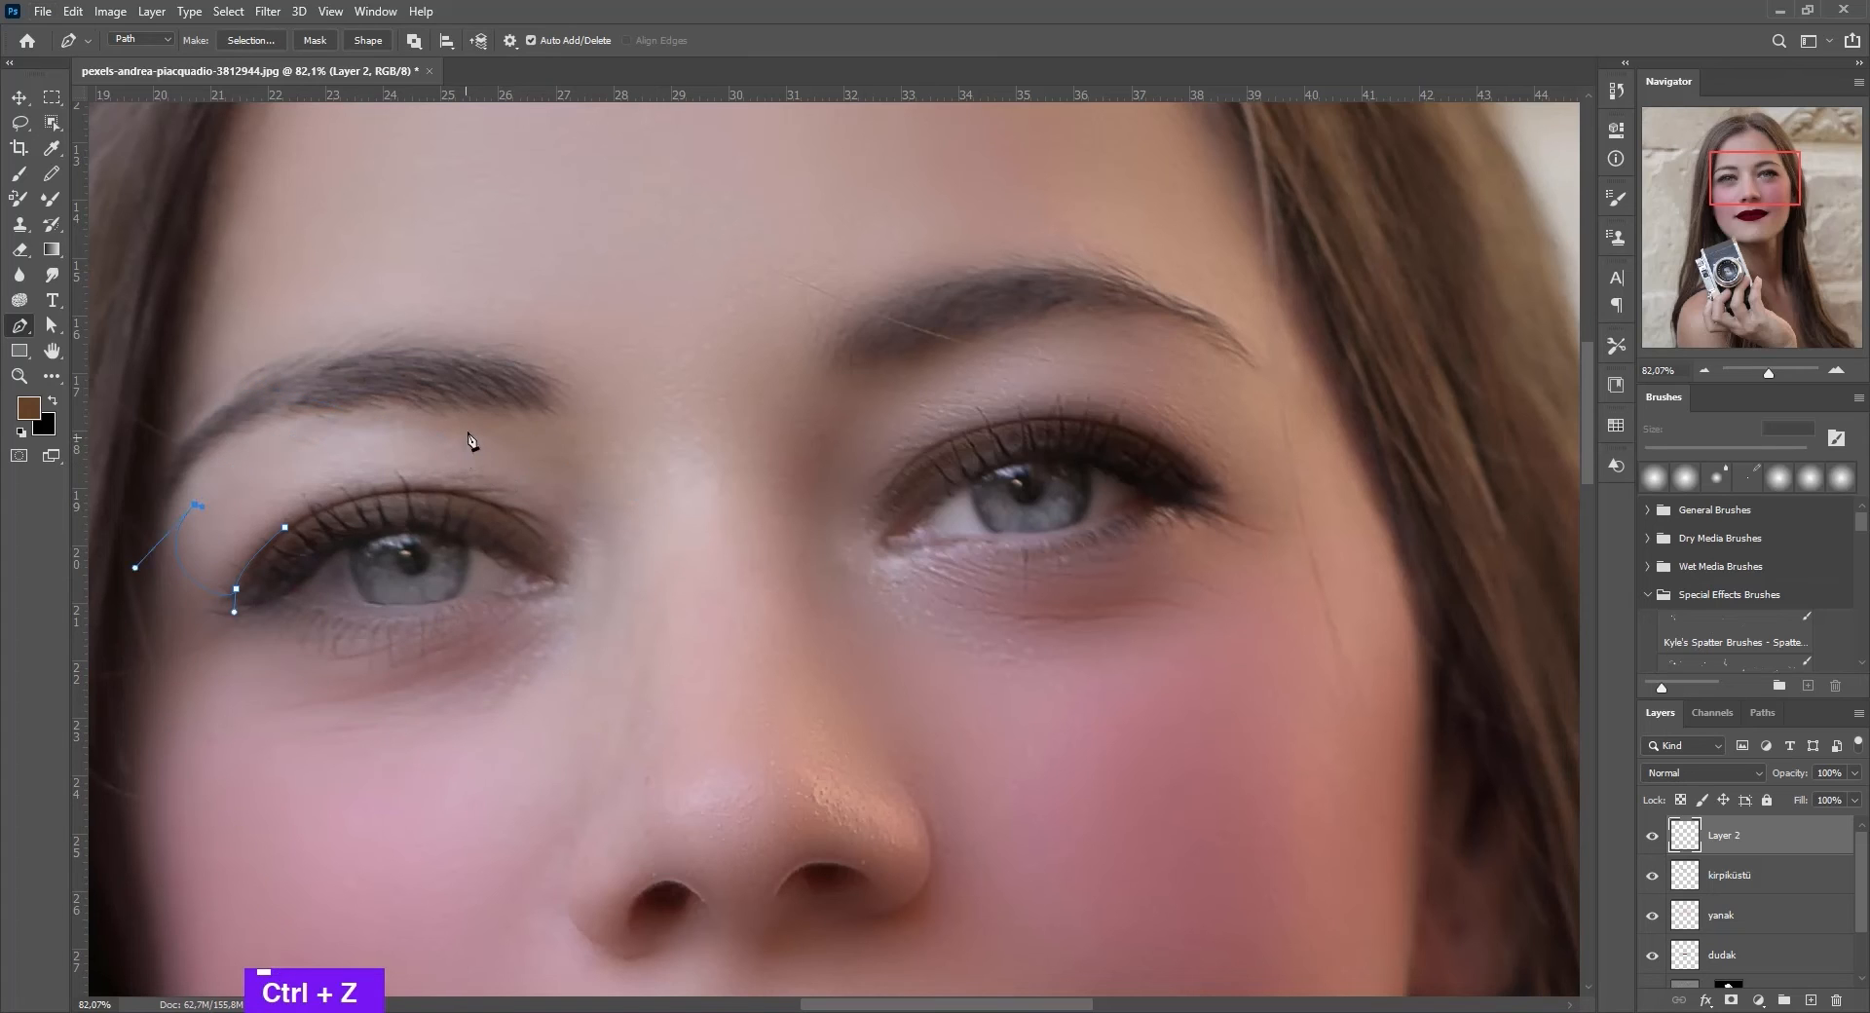
pyautogui.moveTo(493, 428); pyautogui.dragTo(736, 480)
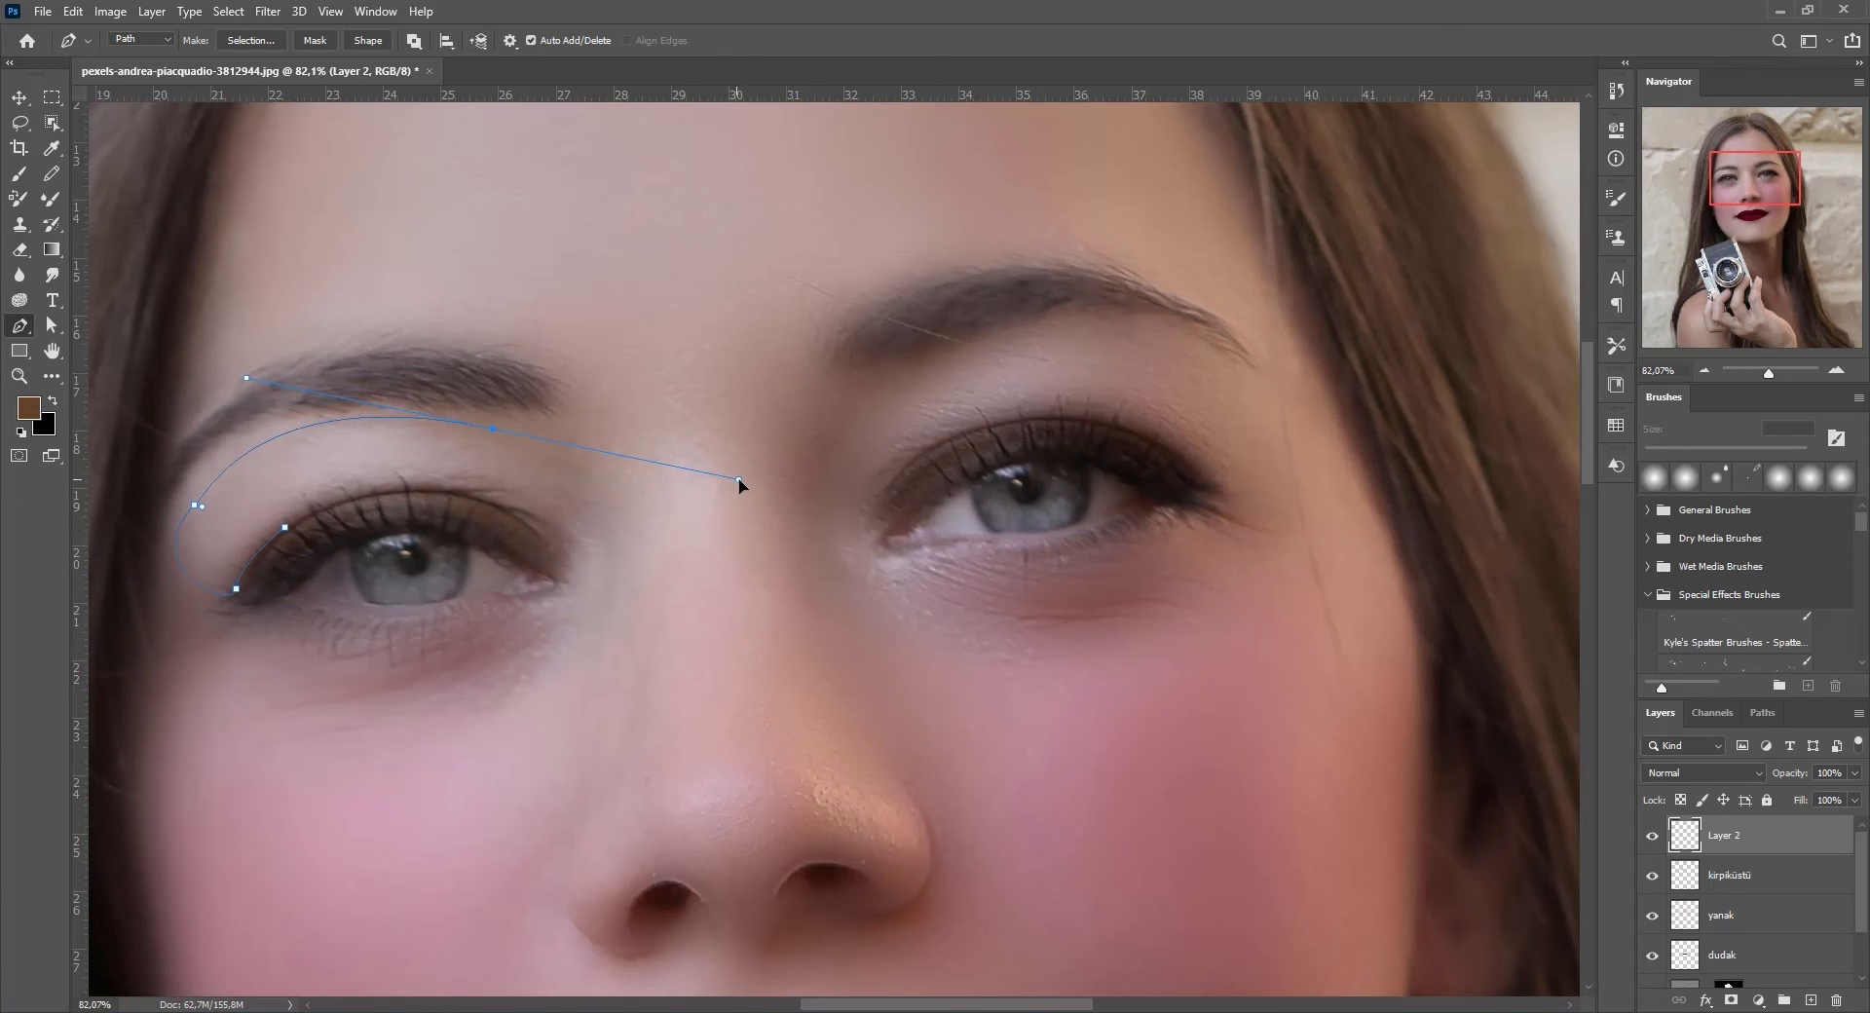
pyautogui.press('alt')
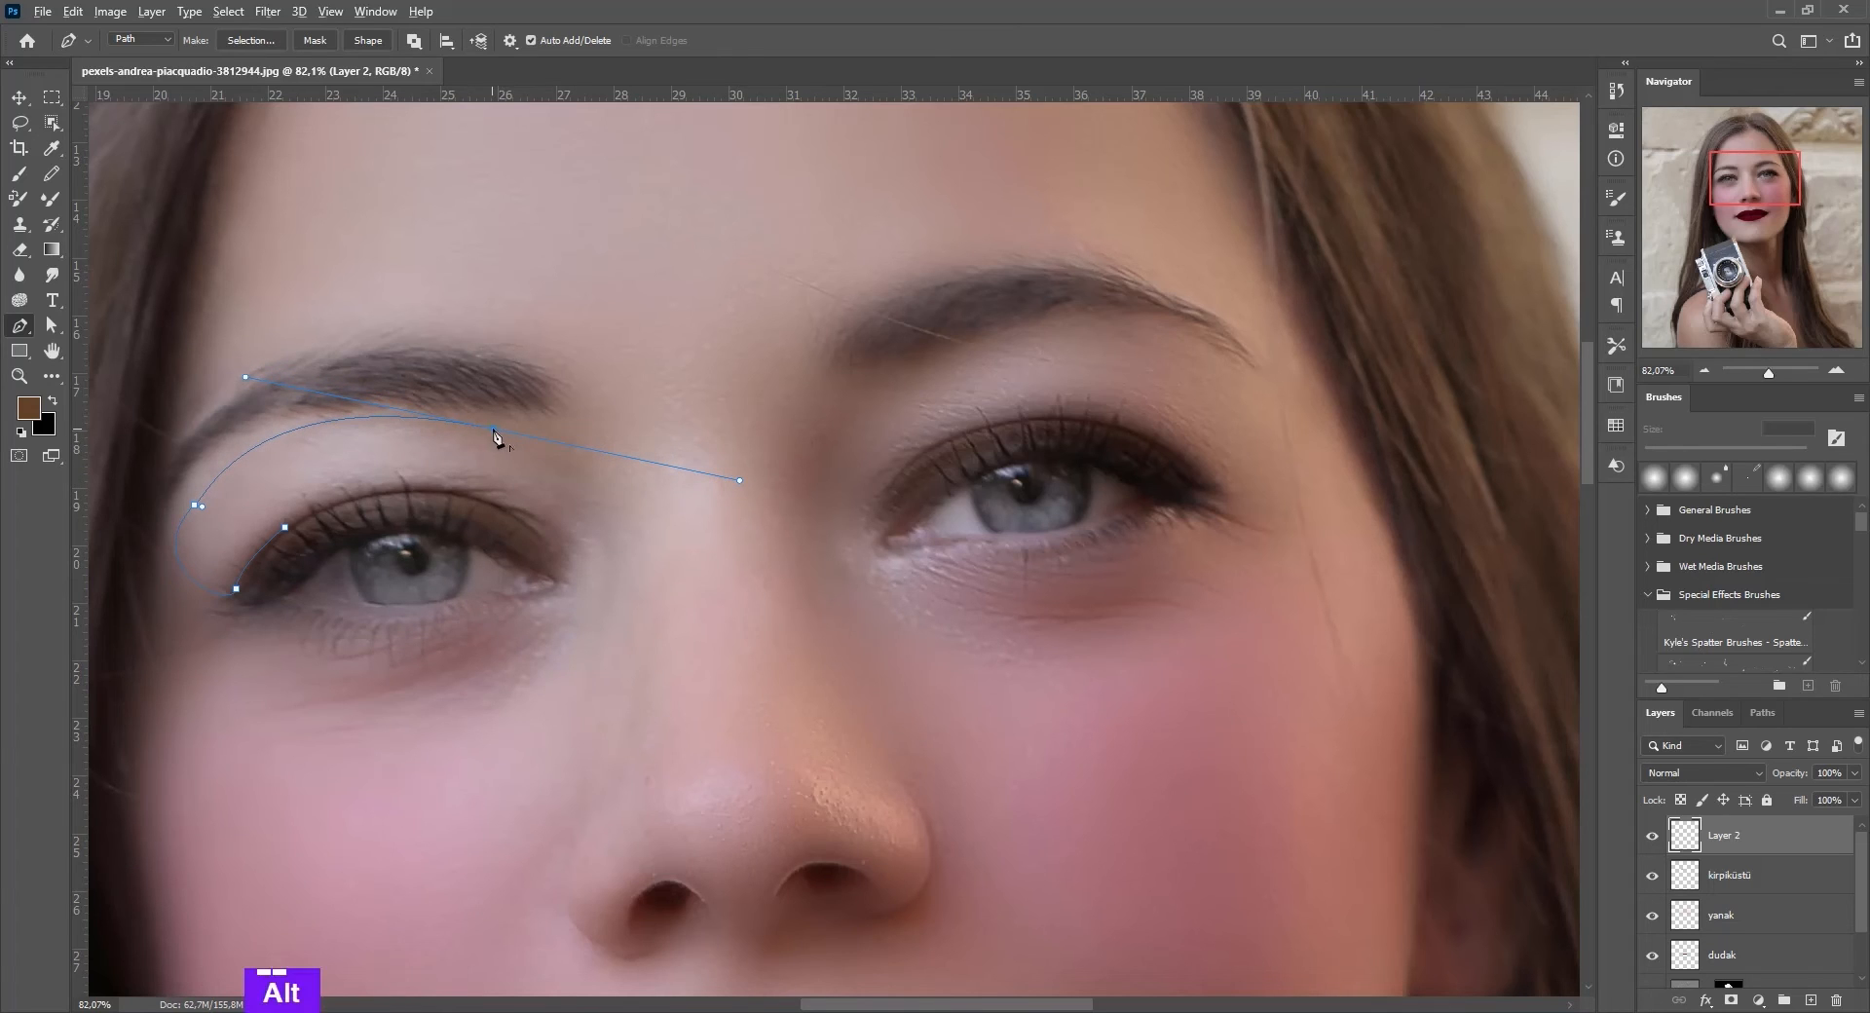
pyautogui.keyDown('alt'); pyautogui.click(493, 429); pyautogui.keyUp('alt')
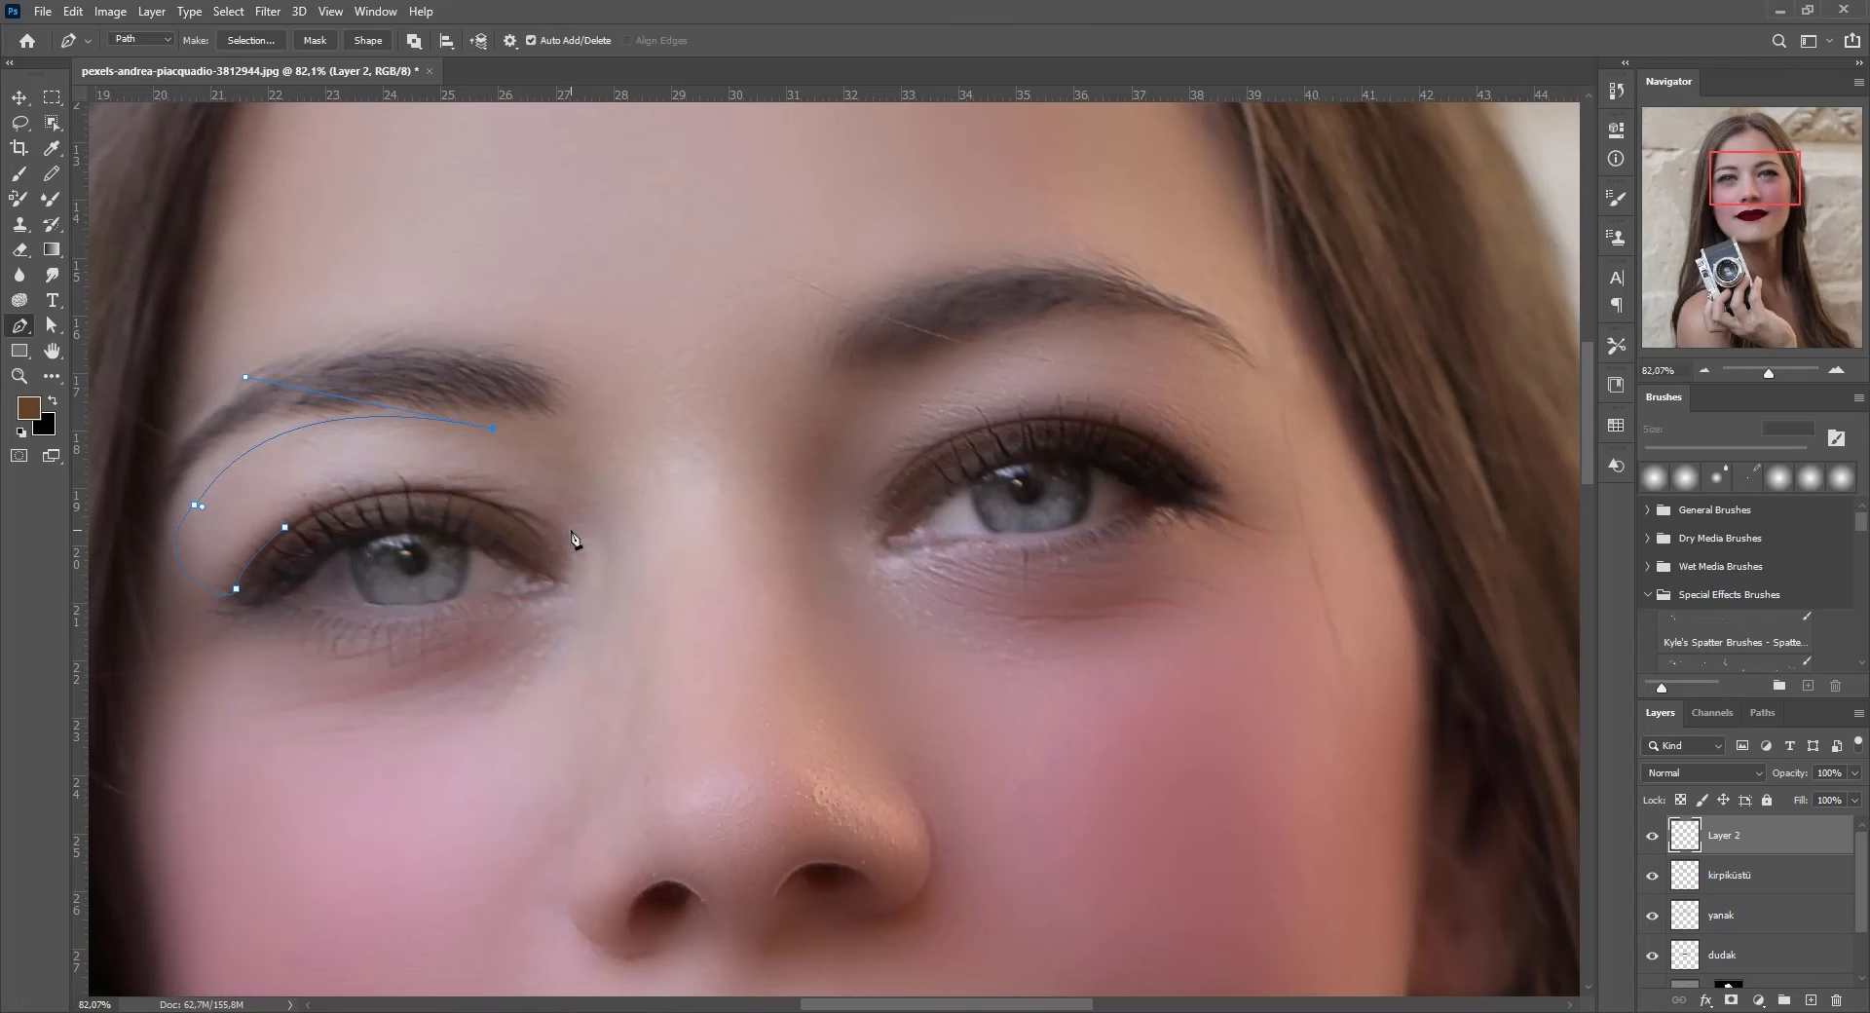
pyautogui.click(543, 600)
pyautogui.press('alt')
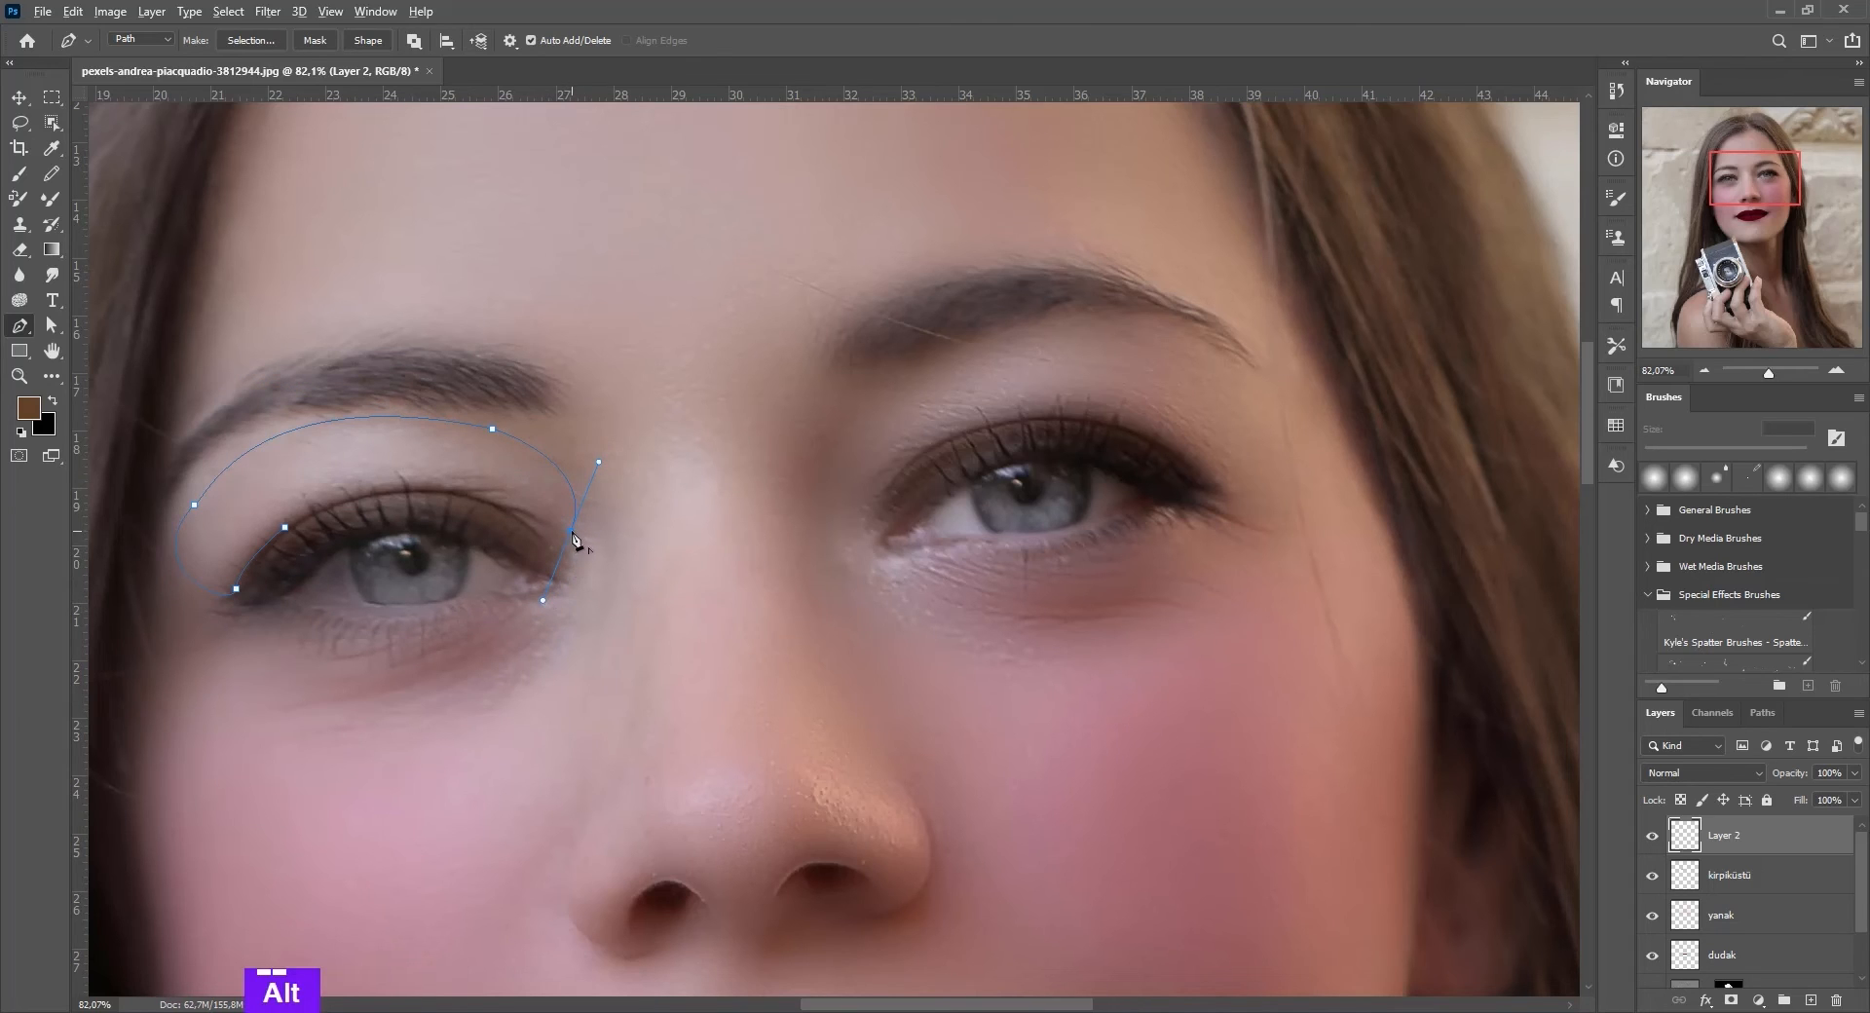
pyautogui.keyDown('alt'); pyautogui.click(571, 534); pyautogui.keyUp('alt')
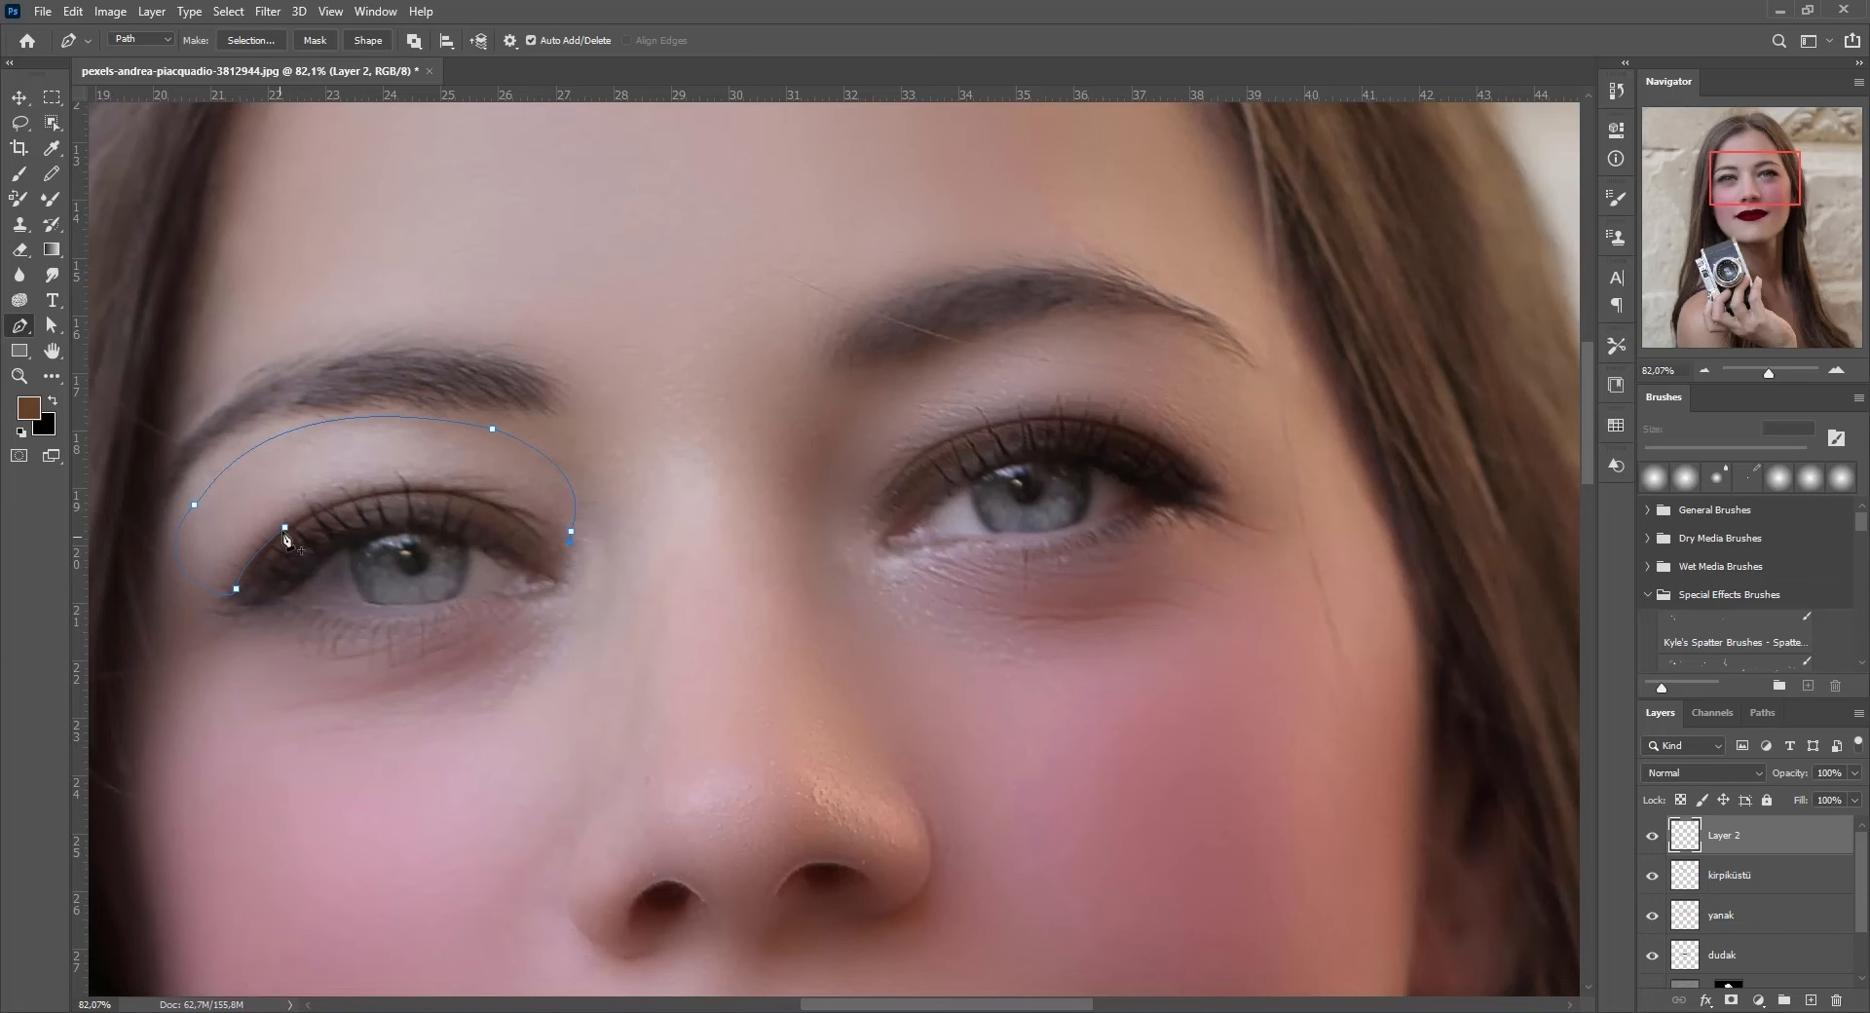
# - Close the path along the upper lash line of the first eye and convert it into a selection
pyautogui.moveTo(284, 525); pyautogui.dragTo(121, 633)
pyautogui.rightClick(536, 481)
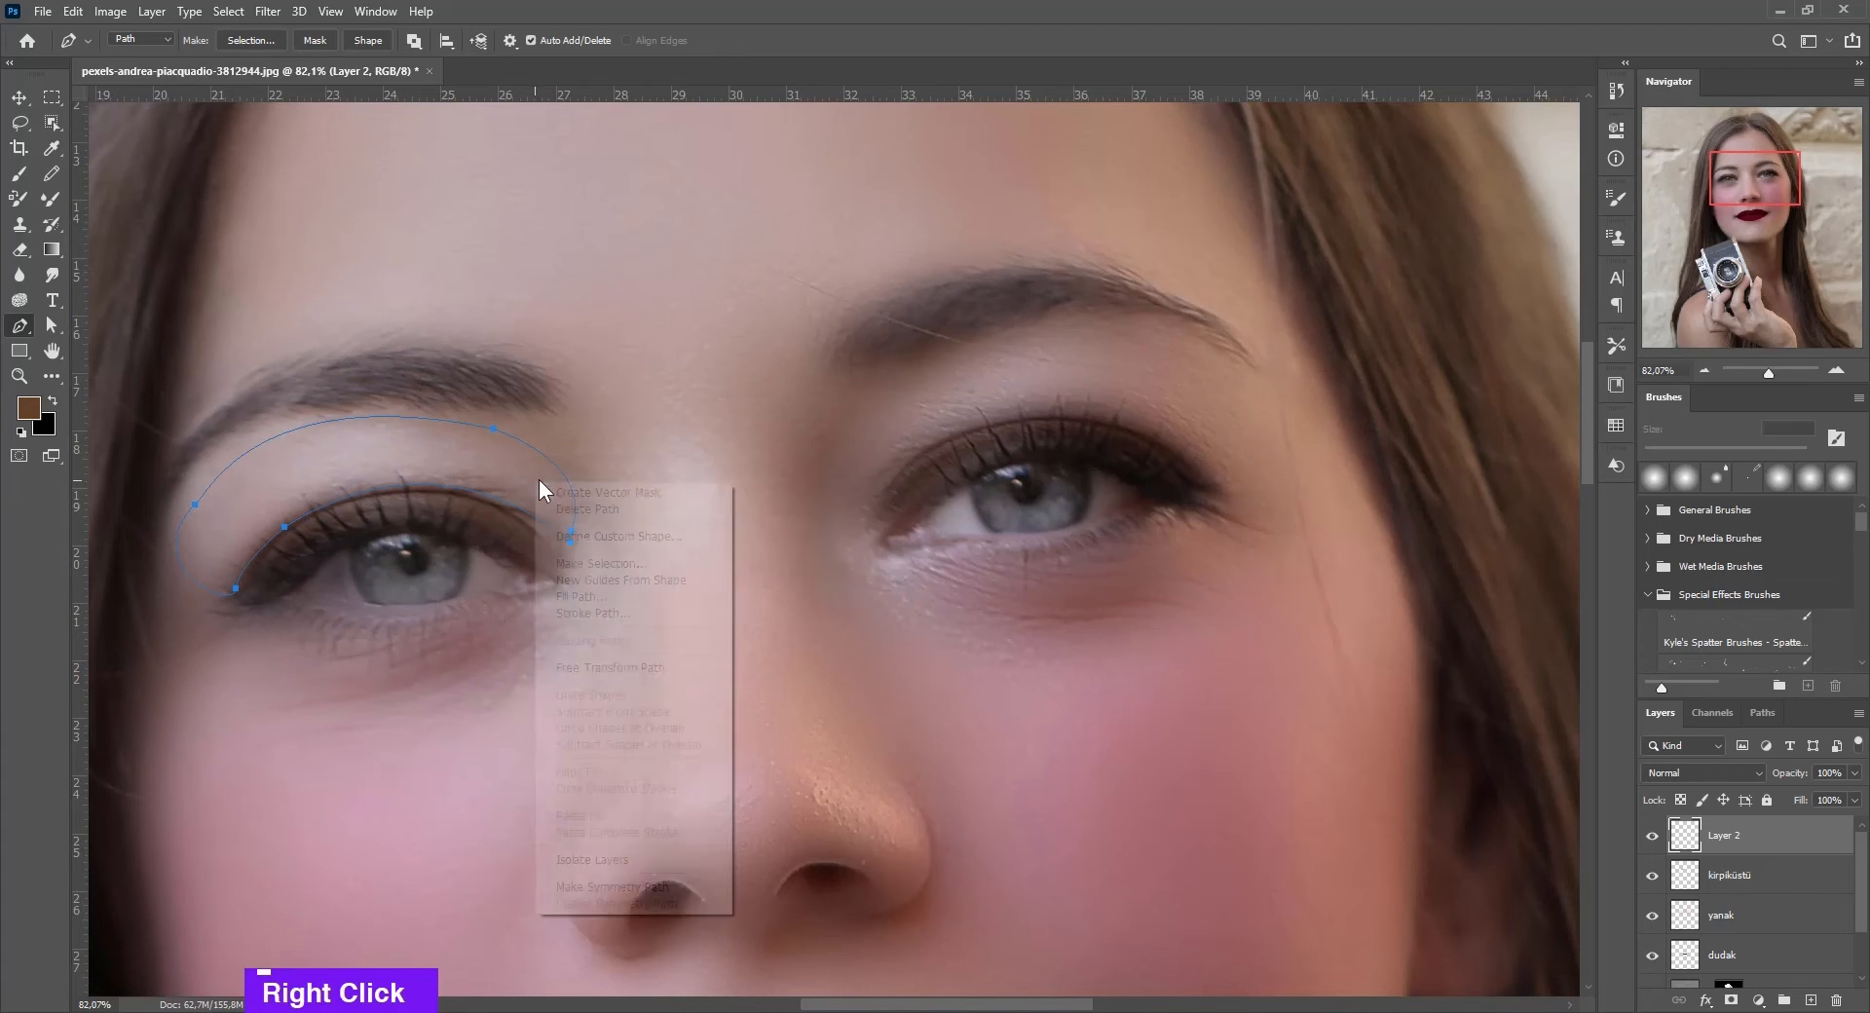
pyautogui.click(601, 564)
pyautogui.doubleClick(1035, 275)
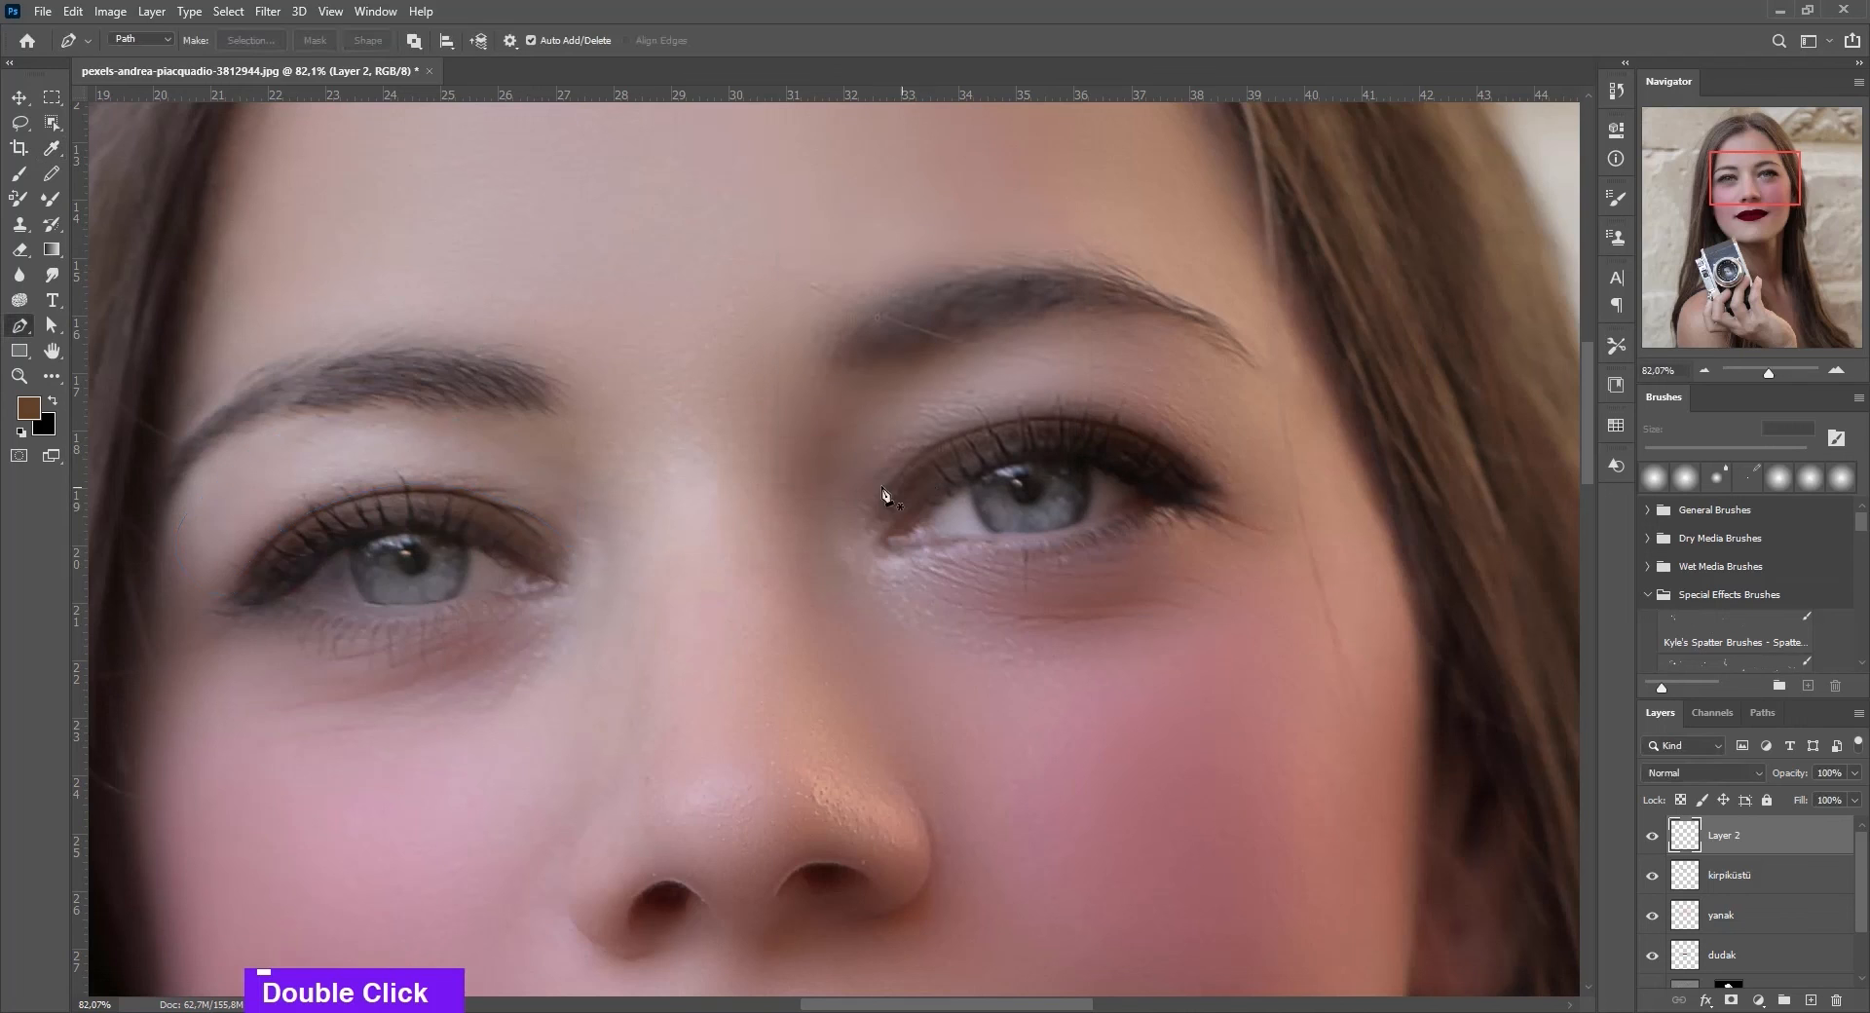
pyautogui.hotkey('ctrl', 'z')
# - Set the foreground colour to red b30808 and brush the selection above the first eye full at 184 px on the new layer
pyautogui.click(19, 174)
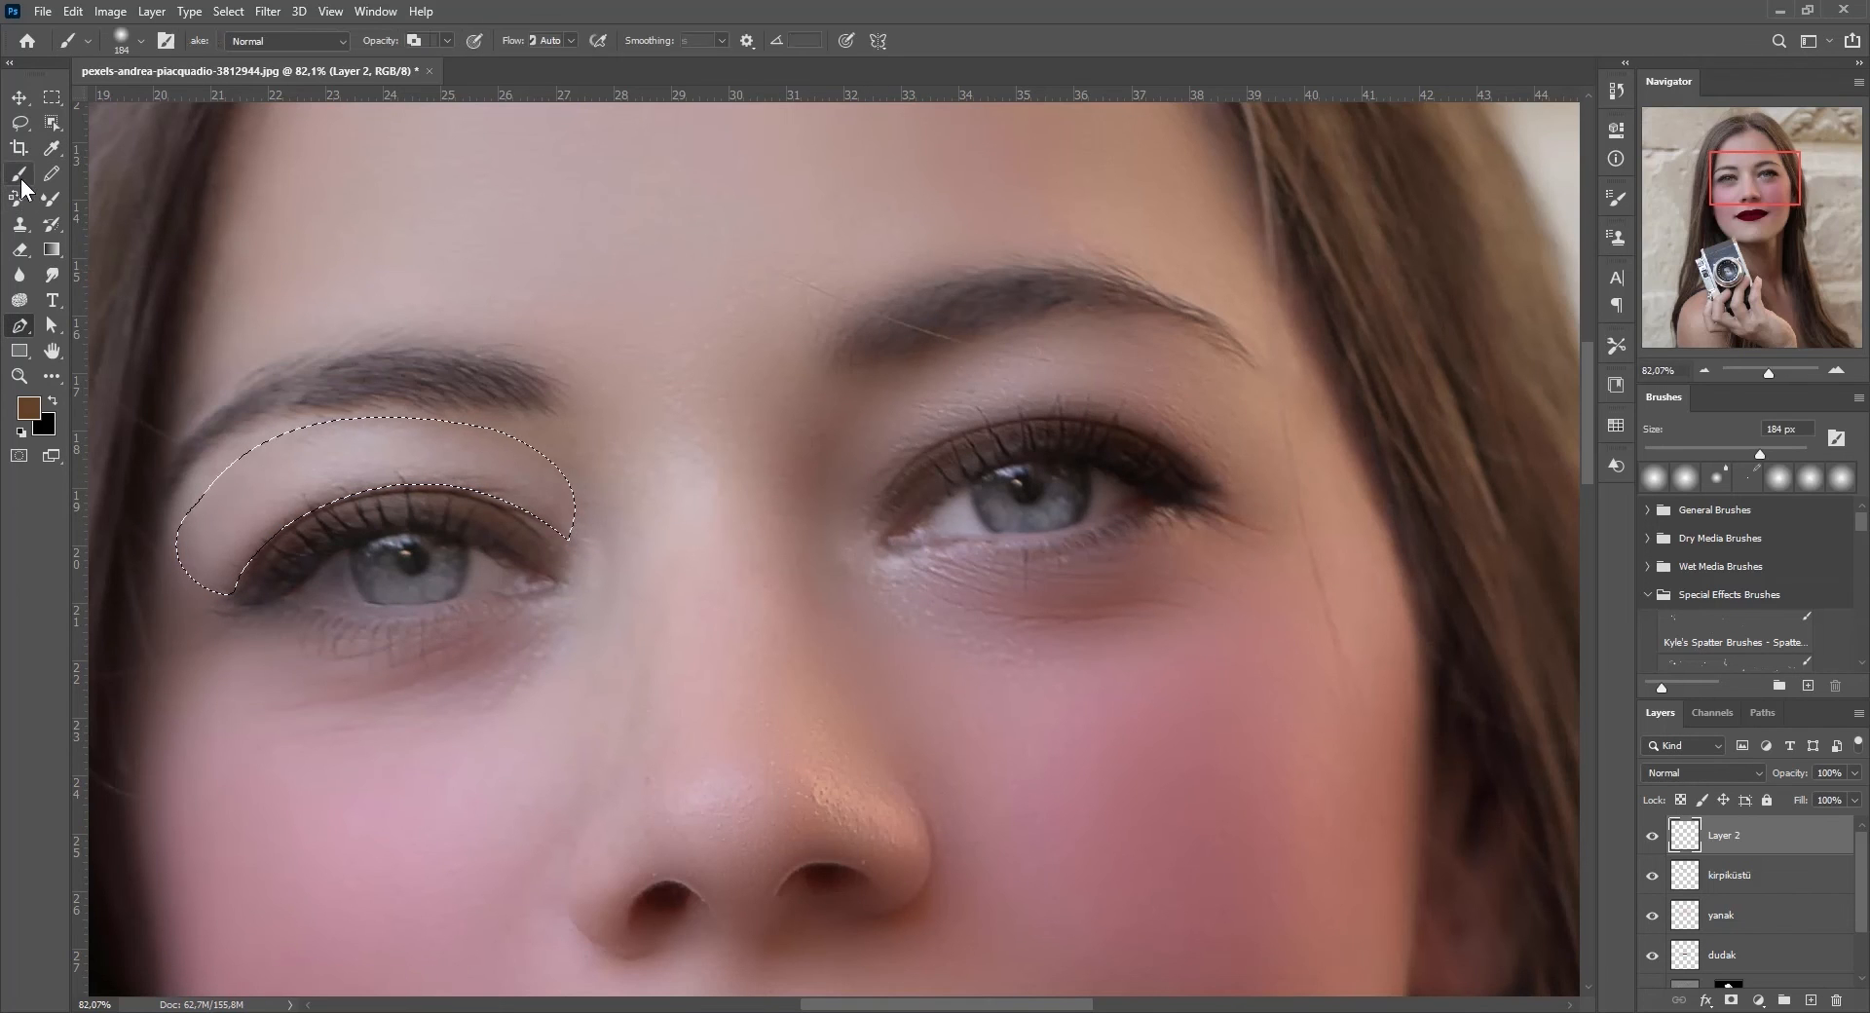
pyautogui.click(31, 410)
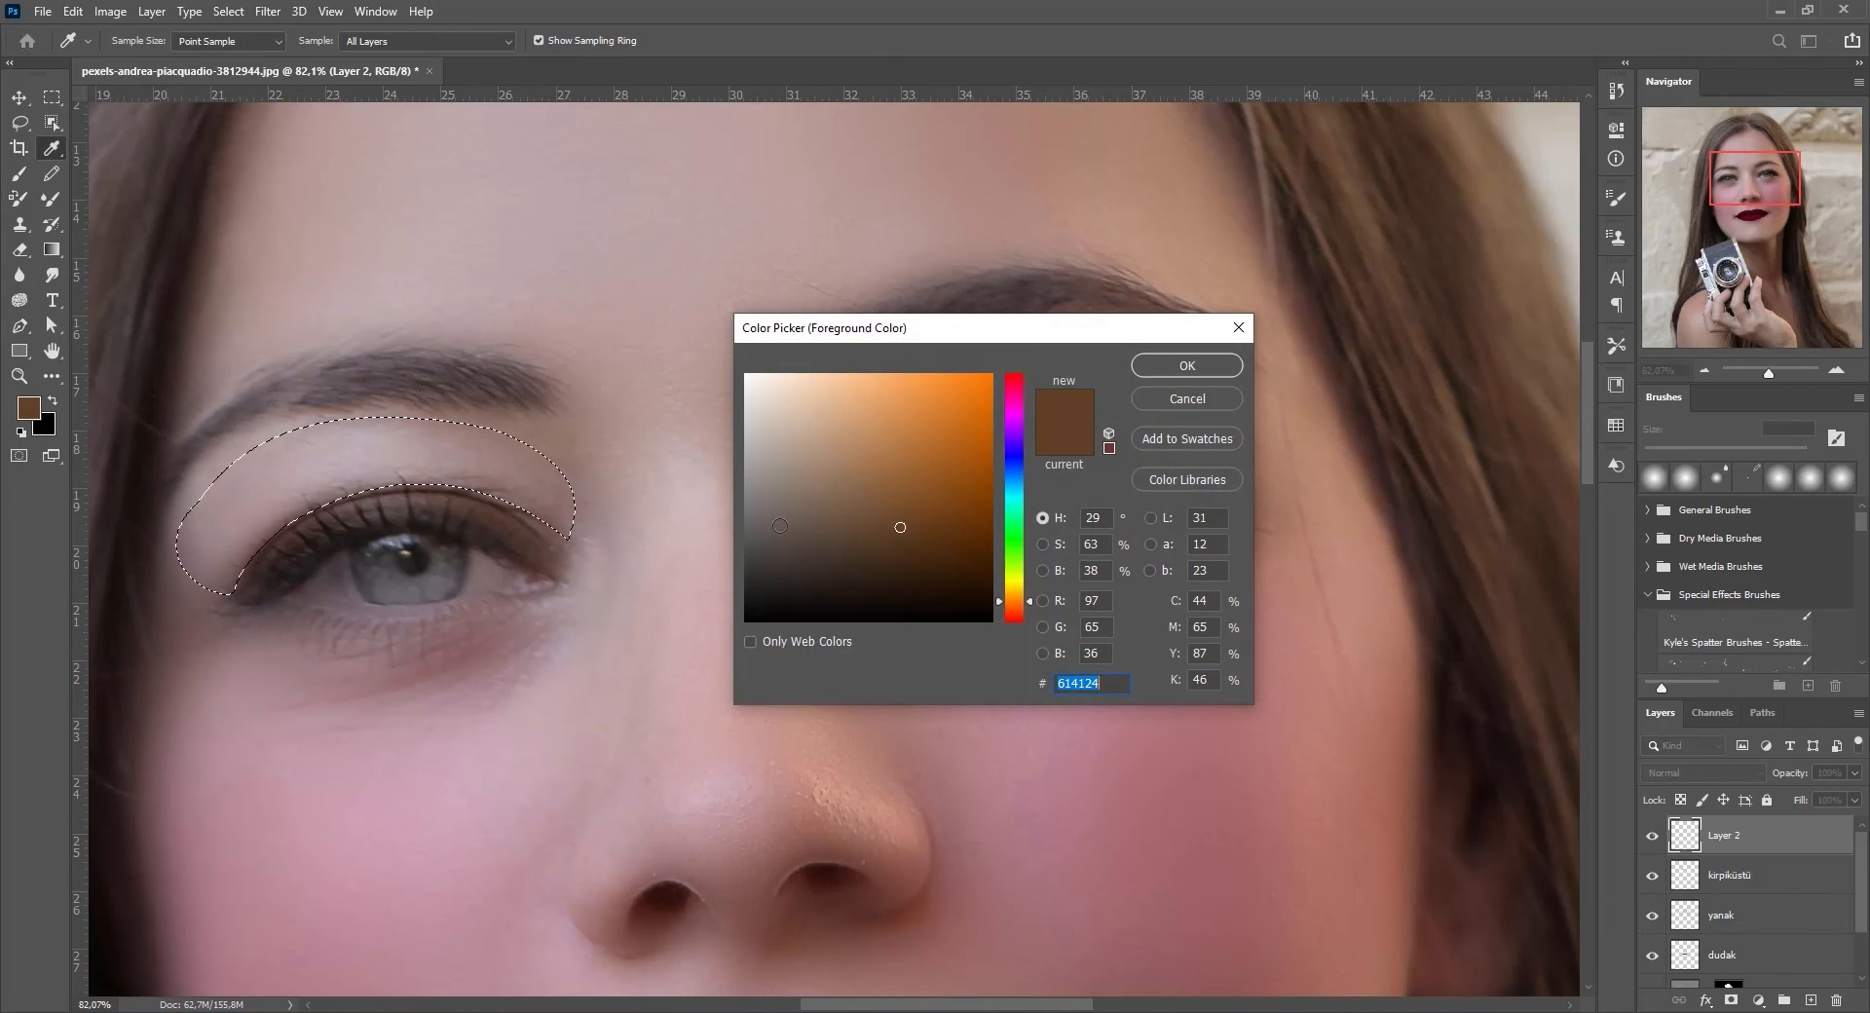
pyautogui.click(1028, 602)
pyautogui.moveTo(1028, 602); pyautogui.dragTo(1028, 599)
pyautogui.moveTo(954, 444)
pyautogui.mouseDown()
pyautogui.moveTo(978, 429)
pyautogui.moveTo(958, 487)
pyautogui.moveTo(960, 471)
pyautogui.mouseUp()
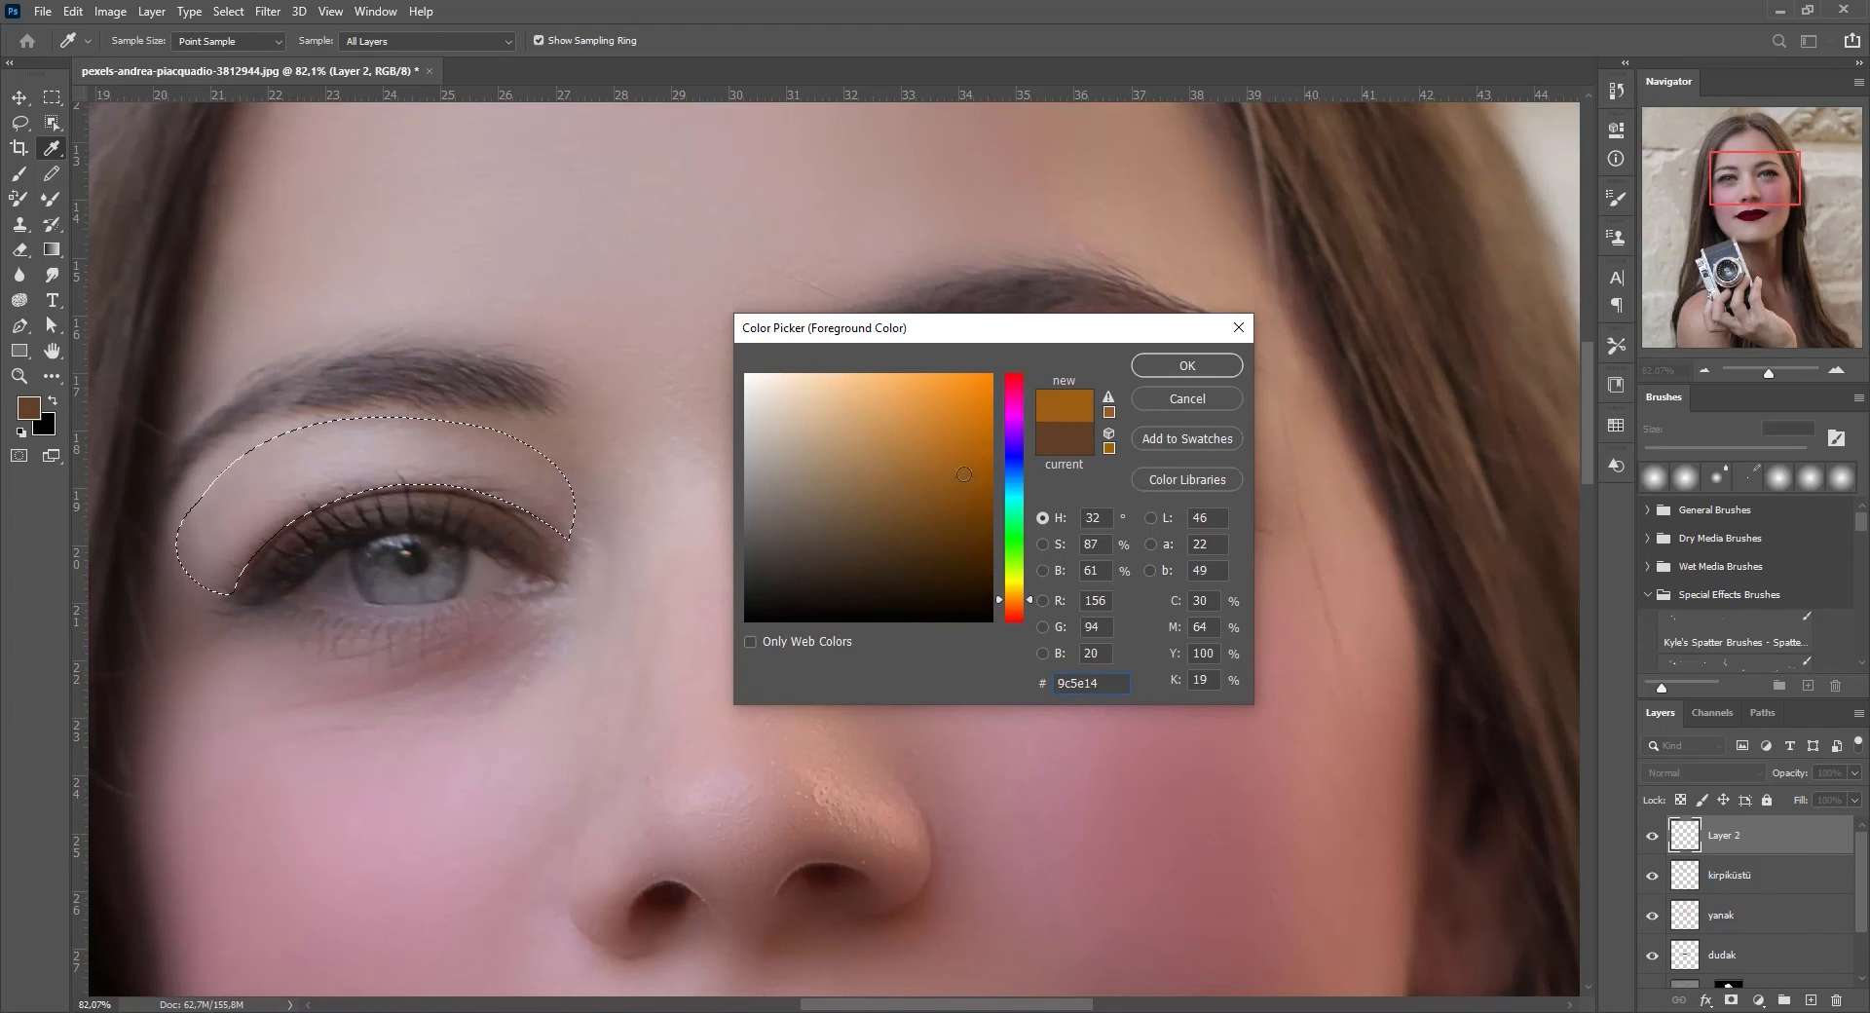
pyautogui.moveTo(1019, 592); pyautogui.dragTo(1019, 363)
pyautogui.moveTo(962, 448)
pyautogui.mouseDown()
pyautogui.moveTo(967, 420)
pyautogui.moveTo(981, 444)
pyautogui.mouseUp()
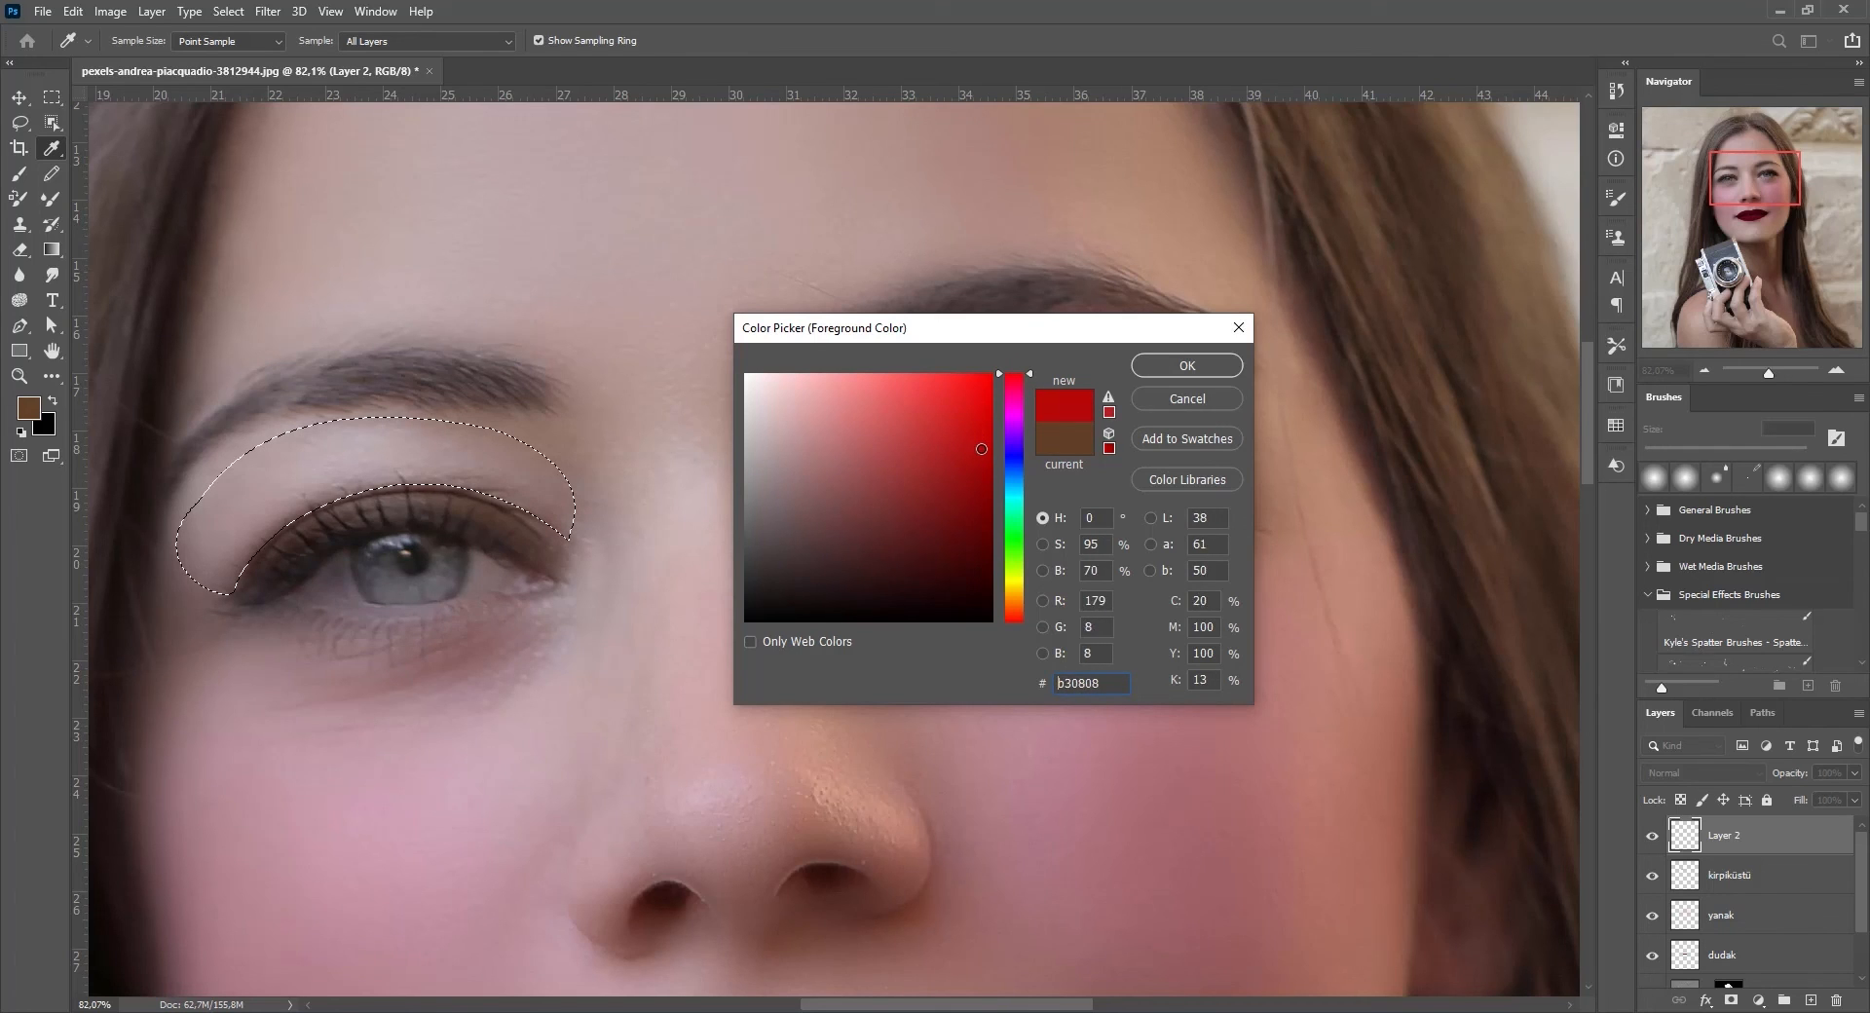
pyautogui.click(1154, 370)
pyautogui.press('b')
pyautogui.moveTo(244, 526)
pyautogui.mouseDown()
pyautogui.moveTo(285, 470)
pyautogui.moveTo(403, 458)
pyautogui.moveTo(593, 502)
pyautogui.moveTo(354, 416)
pyautogui.mouseUp()
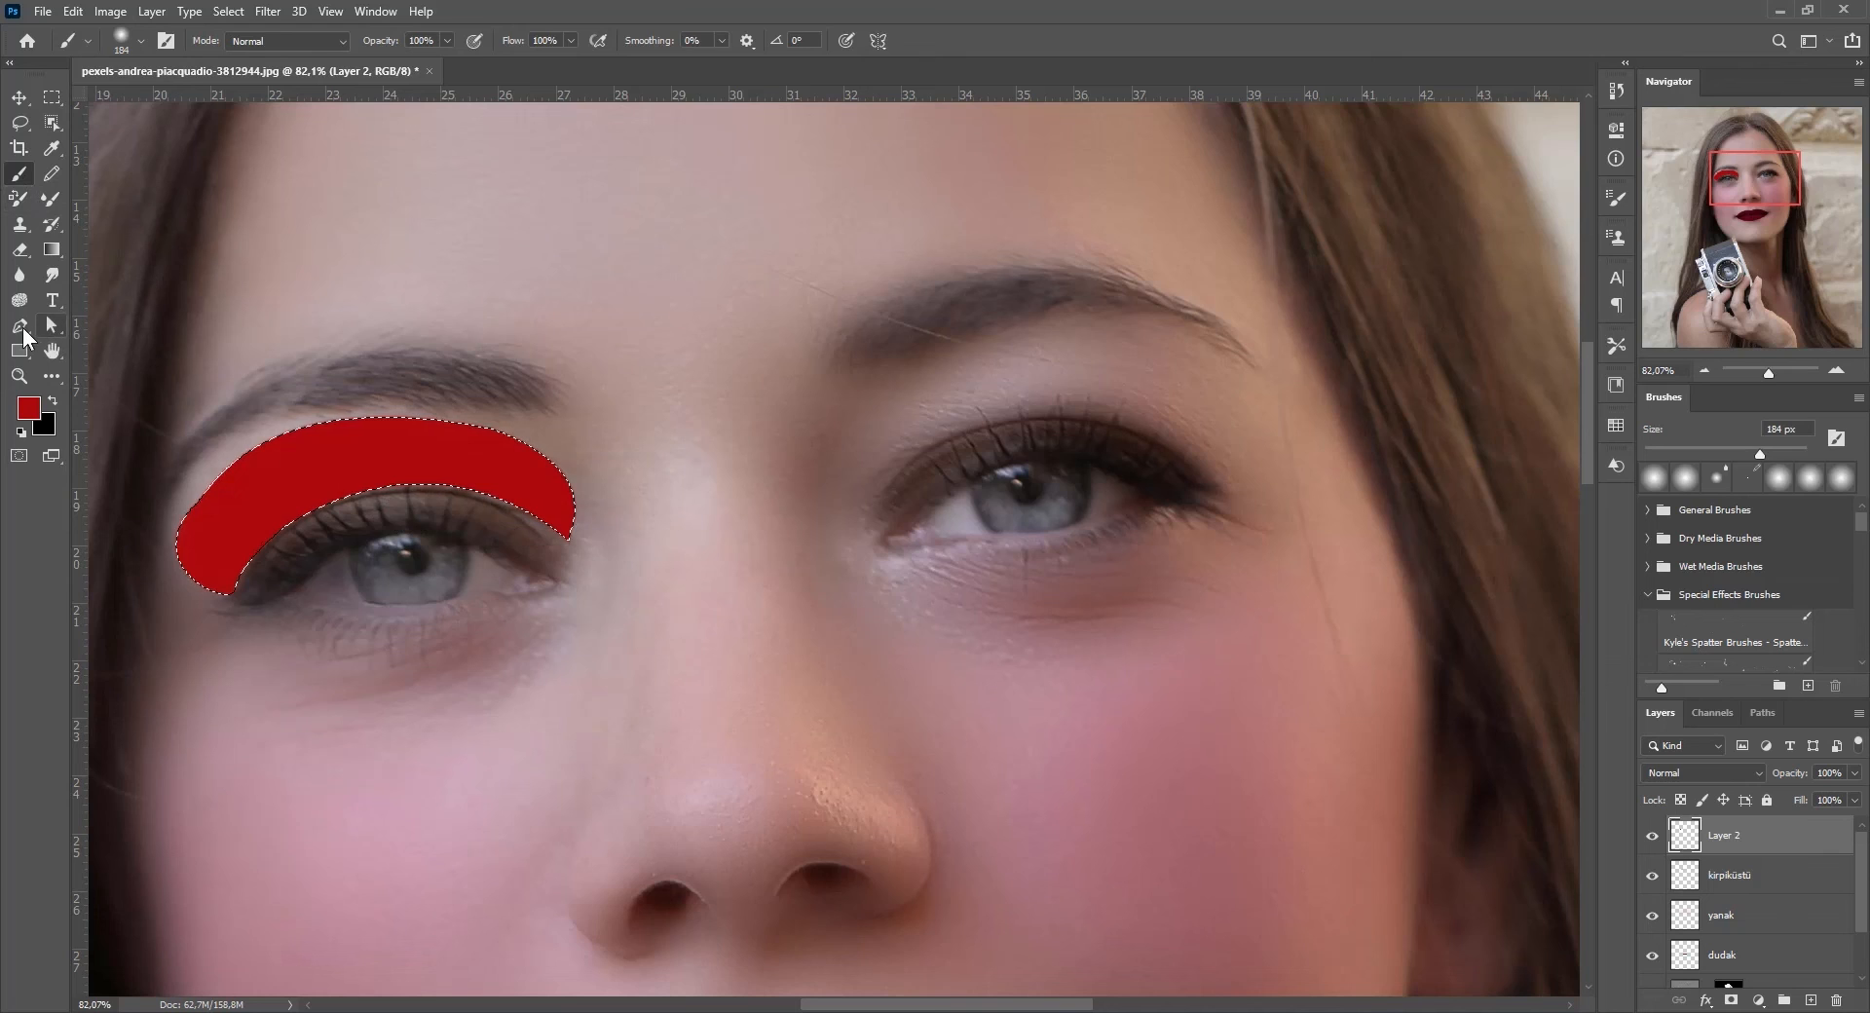
# - Start a Pen path along the second eye's upper lash line and curve it around the outer corner up towards the brow
pyautogui.click(19, 326)
pyautogui.click(879, 503)
pyautogui.moveTo(1215, 497); pyautogui.dragTo(1403, 679)
pyautogui.keyDown('alt'); pyautogui.click(1217, 493); pyautogui.keyUp('alt')
pyautogui.moveTo(1236, 375); pyautogui.dragTo(1178, 309)
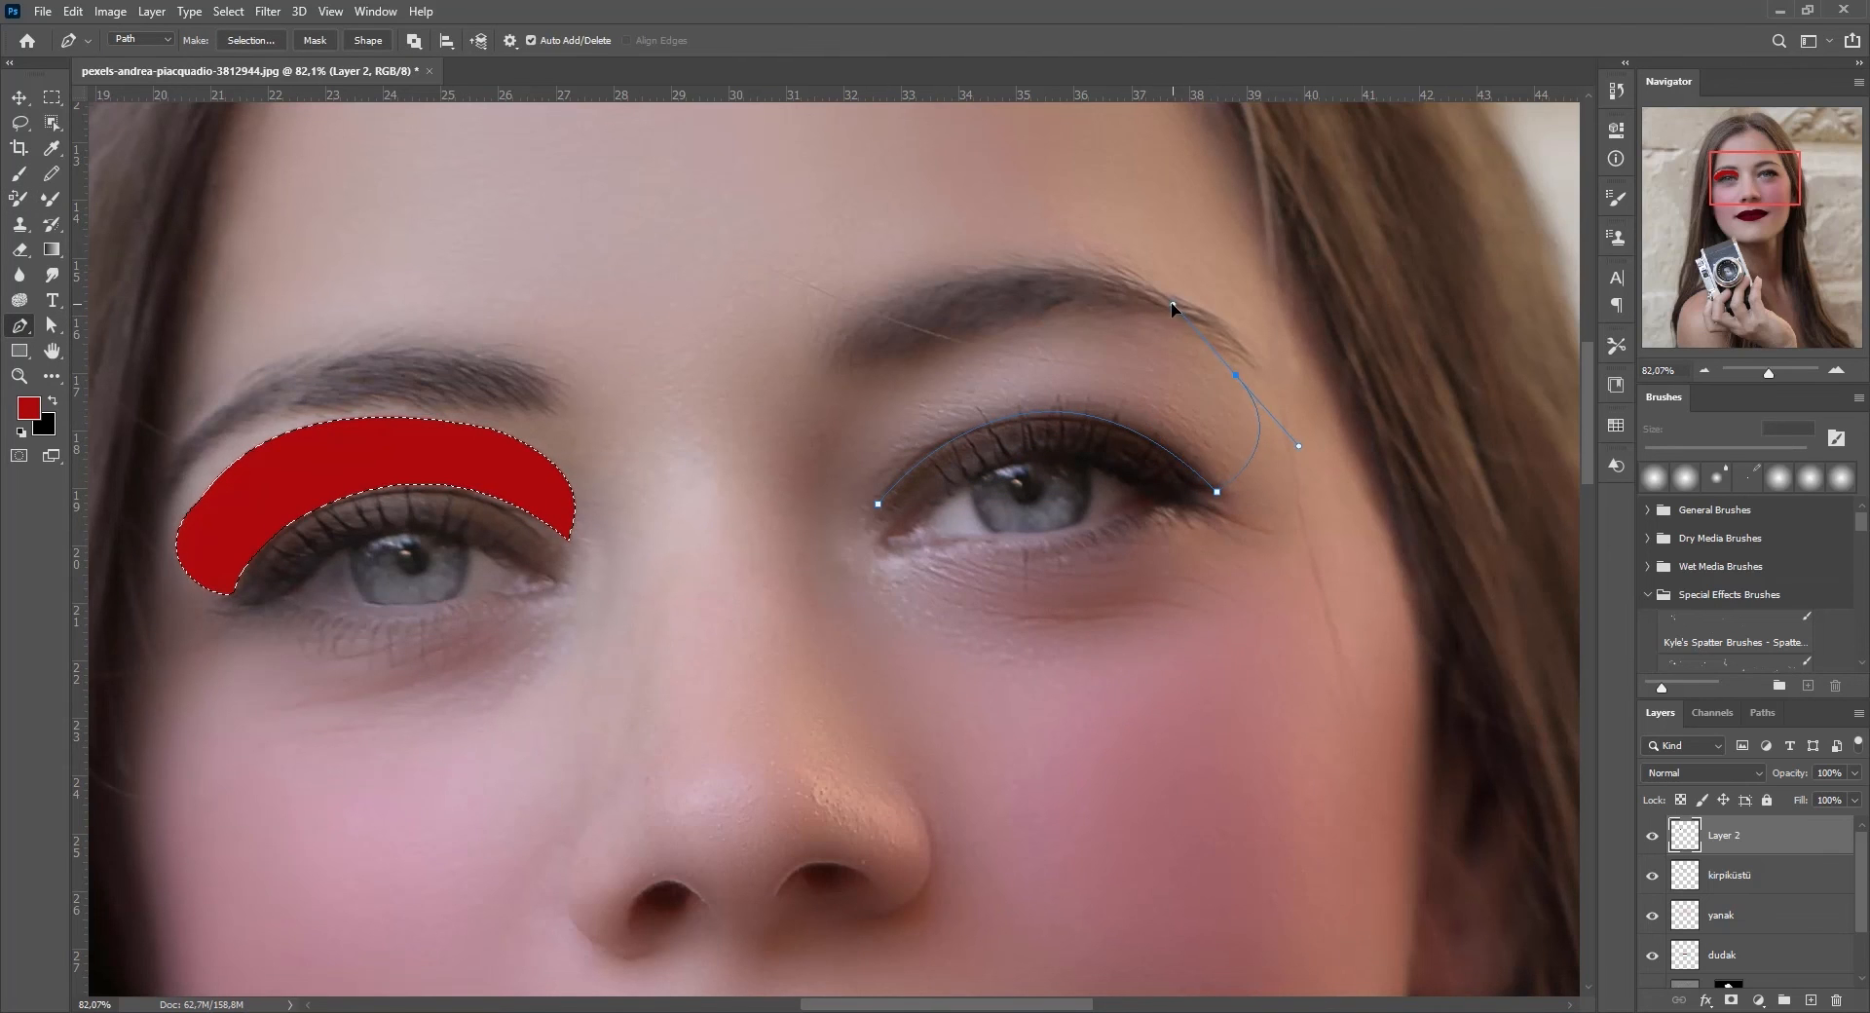
# - Continue the path below the second eye's brow, close it at the inner corner and convert it into a new selection
pyautogui.keyDown('alt'); pyautogui.click(1236, 375); pyautogui.keyUp('alt')
pyautogui.moveTo(909, 388); pyautogui.dragTo(759, 517)
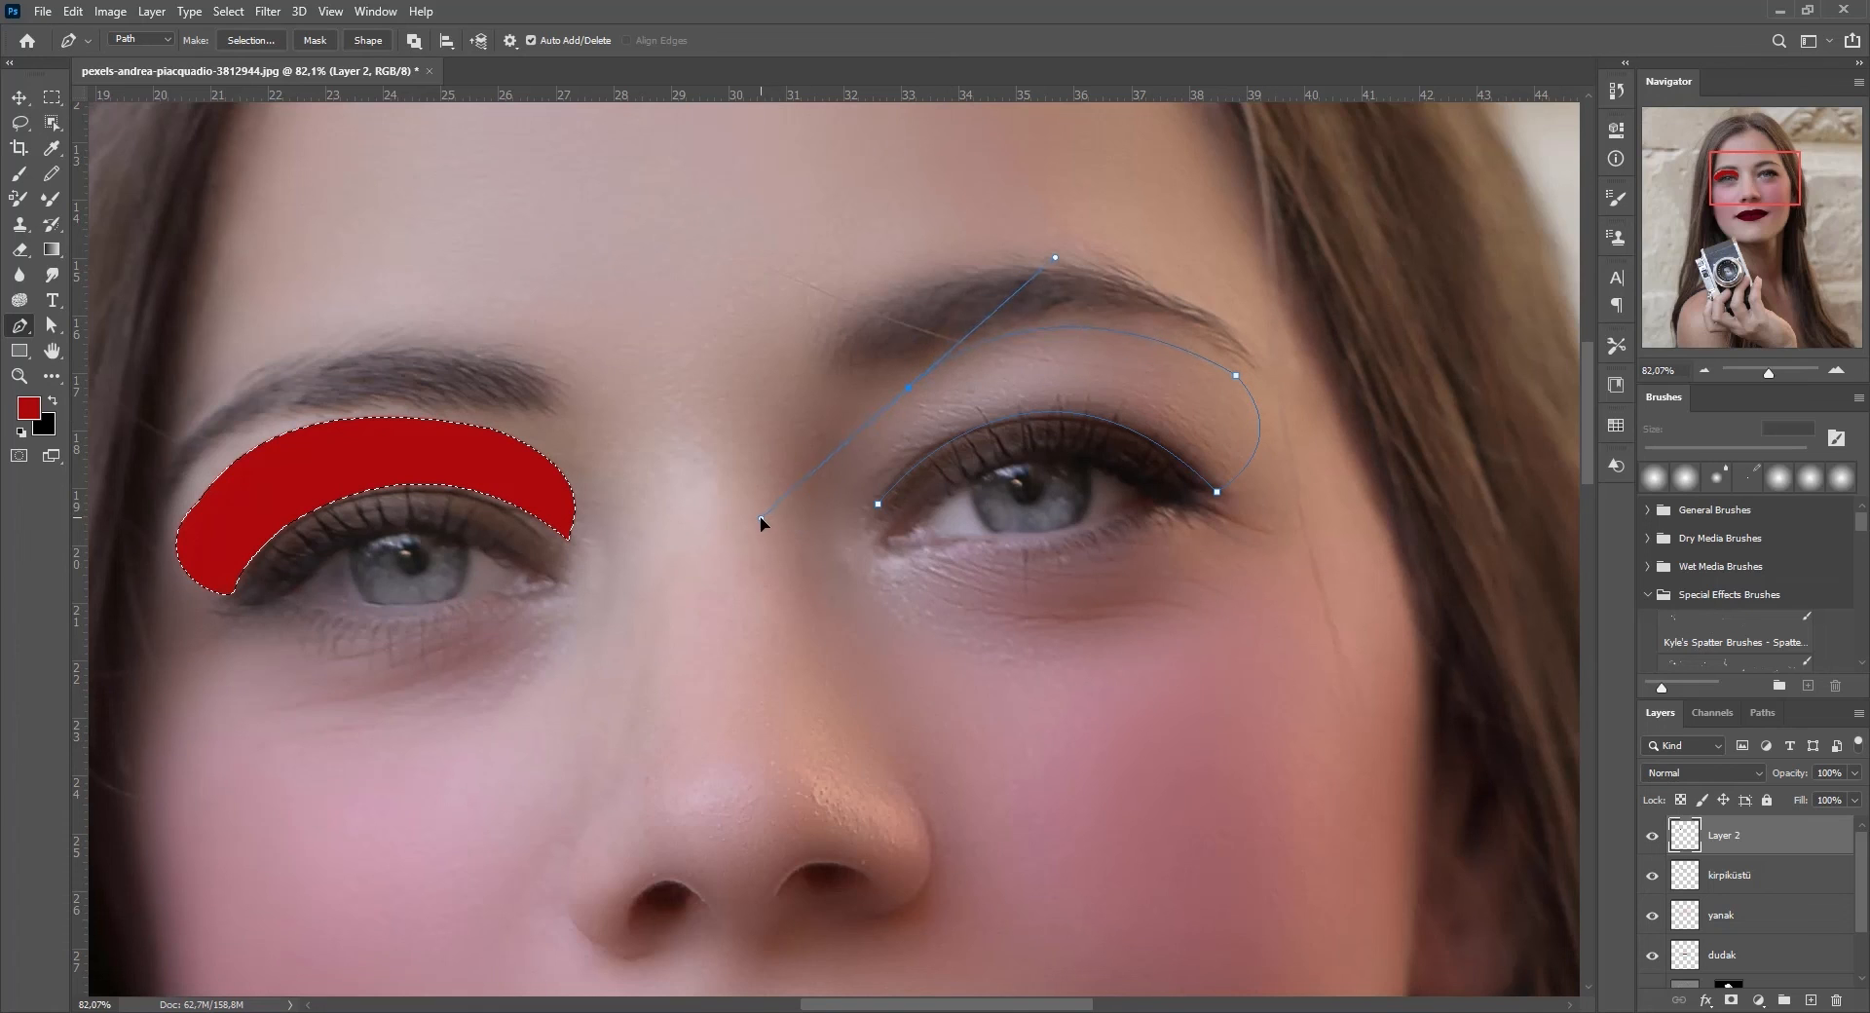
pyautogui.keyDown('alt'); pyautogui.click(909, 388); pyautogui.keyUp('alt')
pyautogui.moveTo(877, 503); pyautogui.dragTo(952, 505)
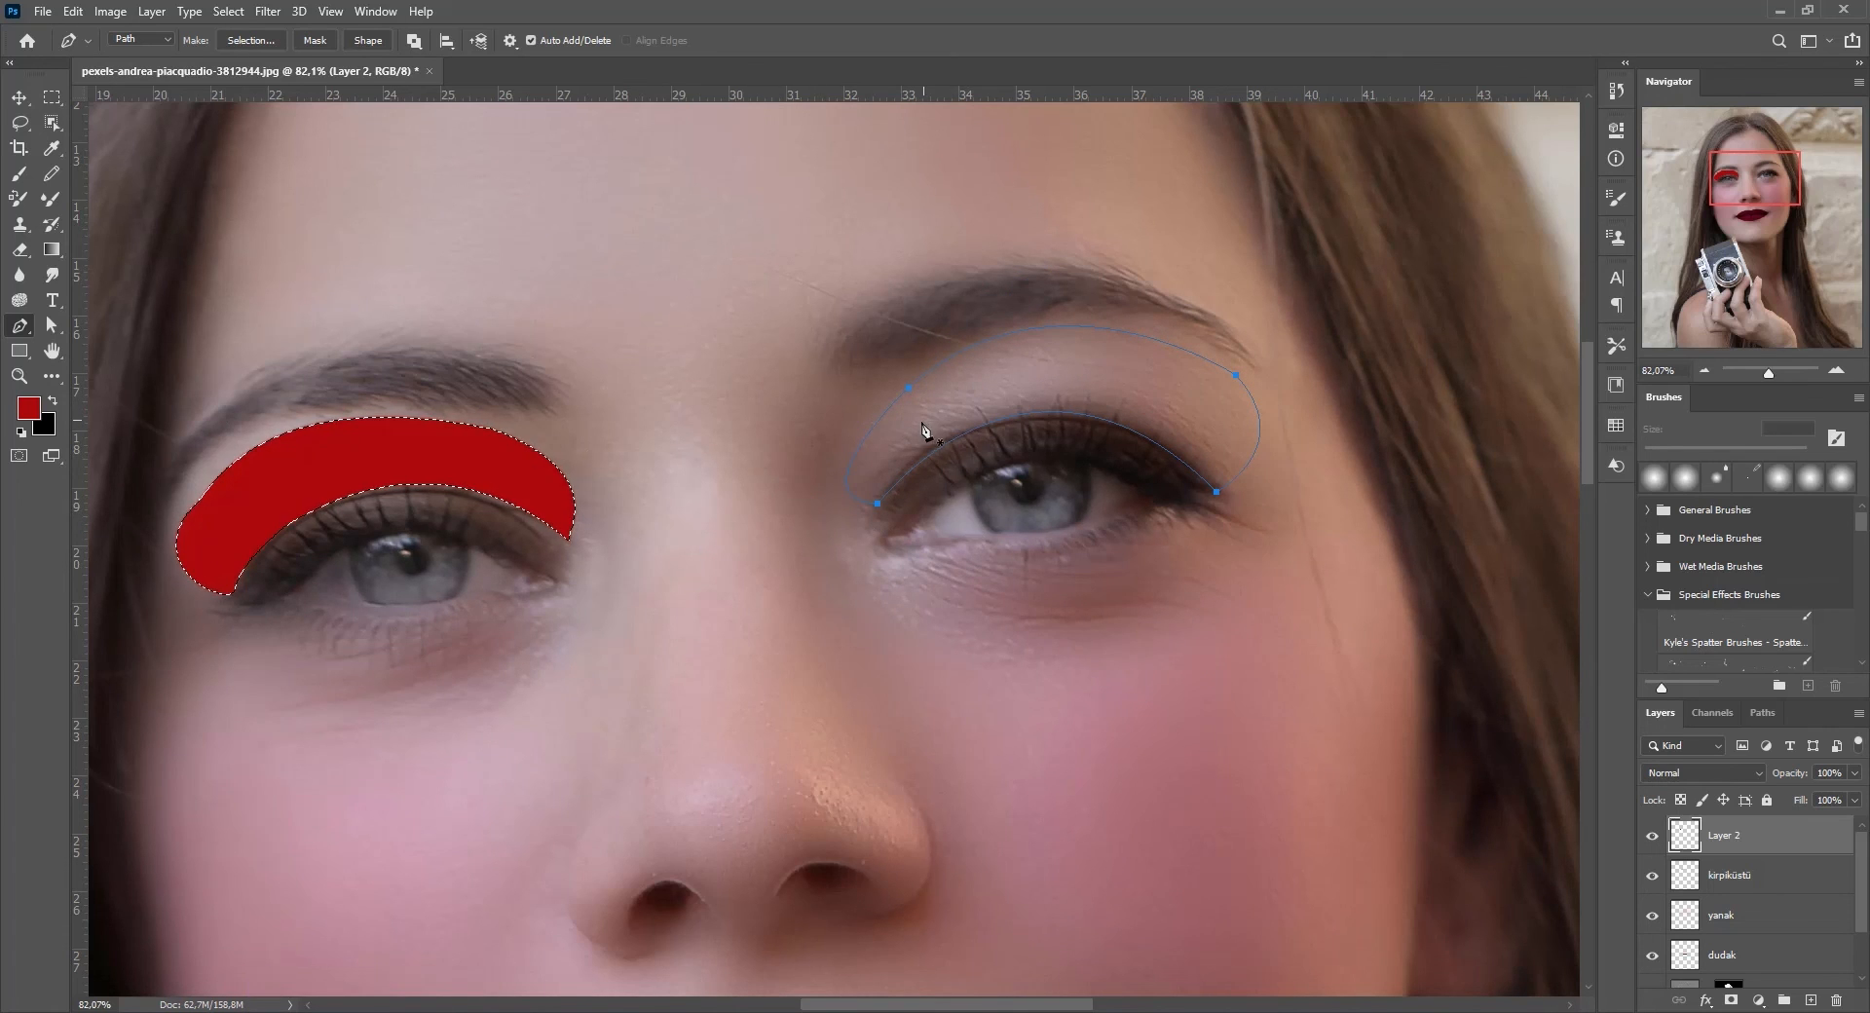
pyautogui.rightClick(925, 421)
pyautogui.click(988, 502)
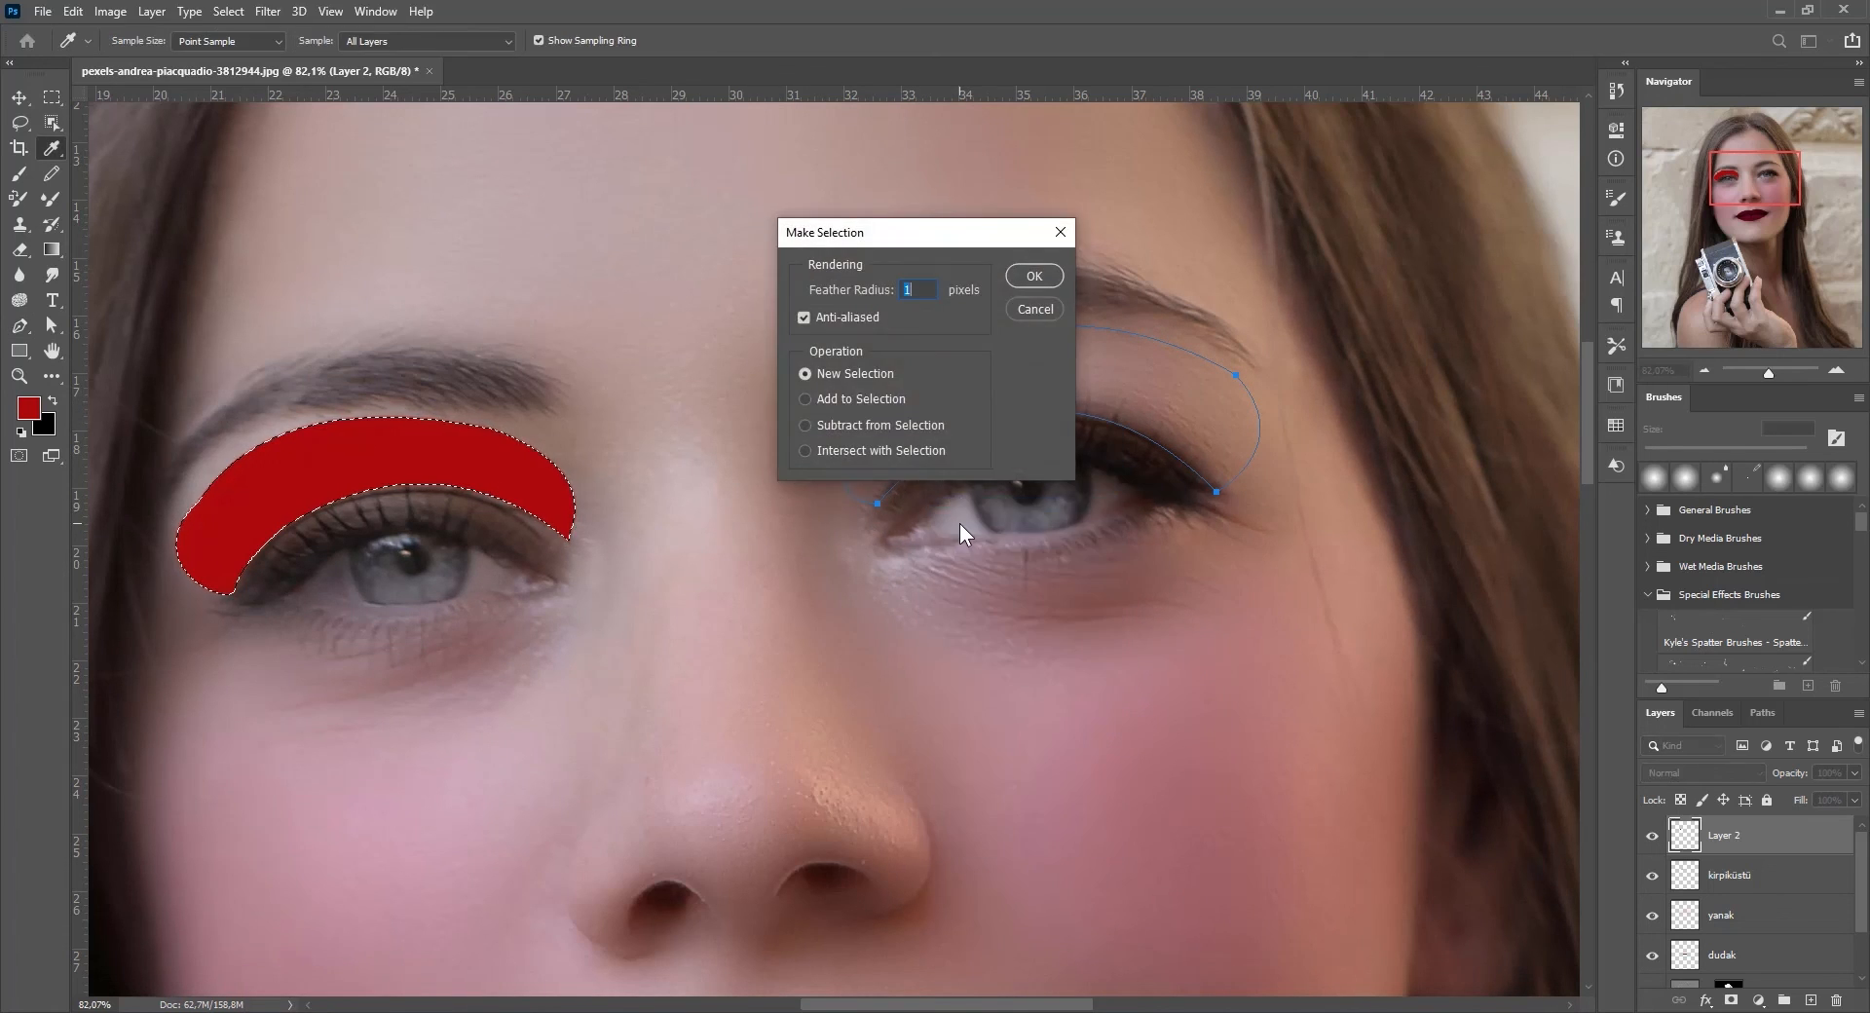
pyautogui.click(1030, 277)
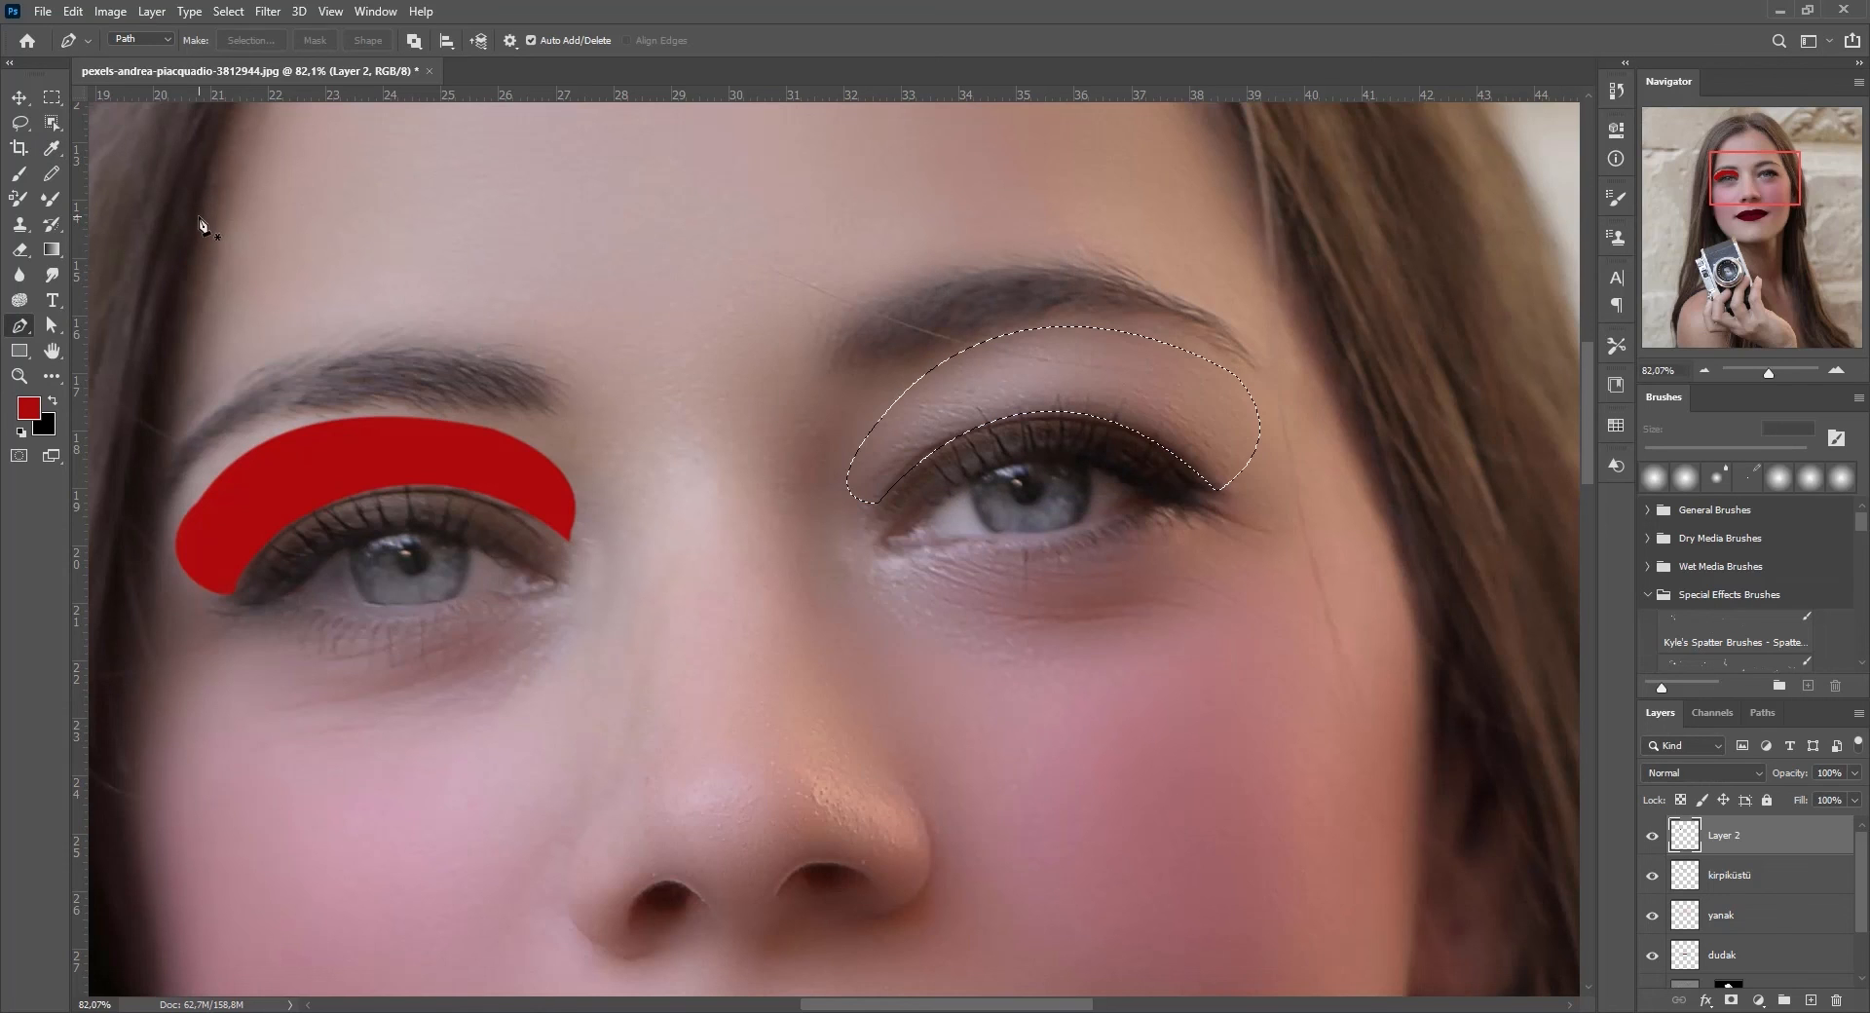
# - Brush the selection above the second eye full of red and set Layer 2's blend mode to Soft Light
pyautogui.click(22, 171)
pyautogui.moveTo(870, 445)
pyautogui.mouseDown()
pyautogui.moveTo(949, 419)
pyautogui.moveTo(1198, 417)
pyautogui.moveTo(1190, 398)
pyautogui.moveTo(1222, 443)
pyautogui.mouseUp()
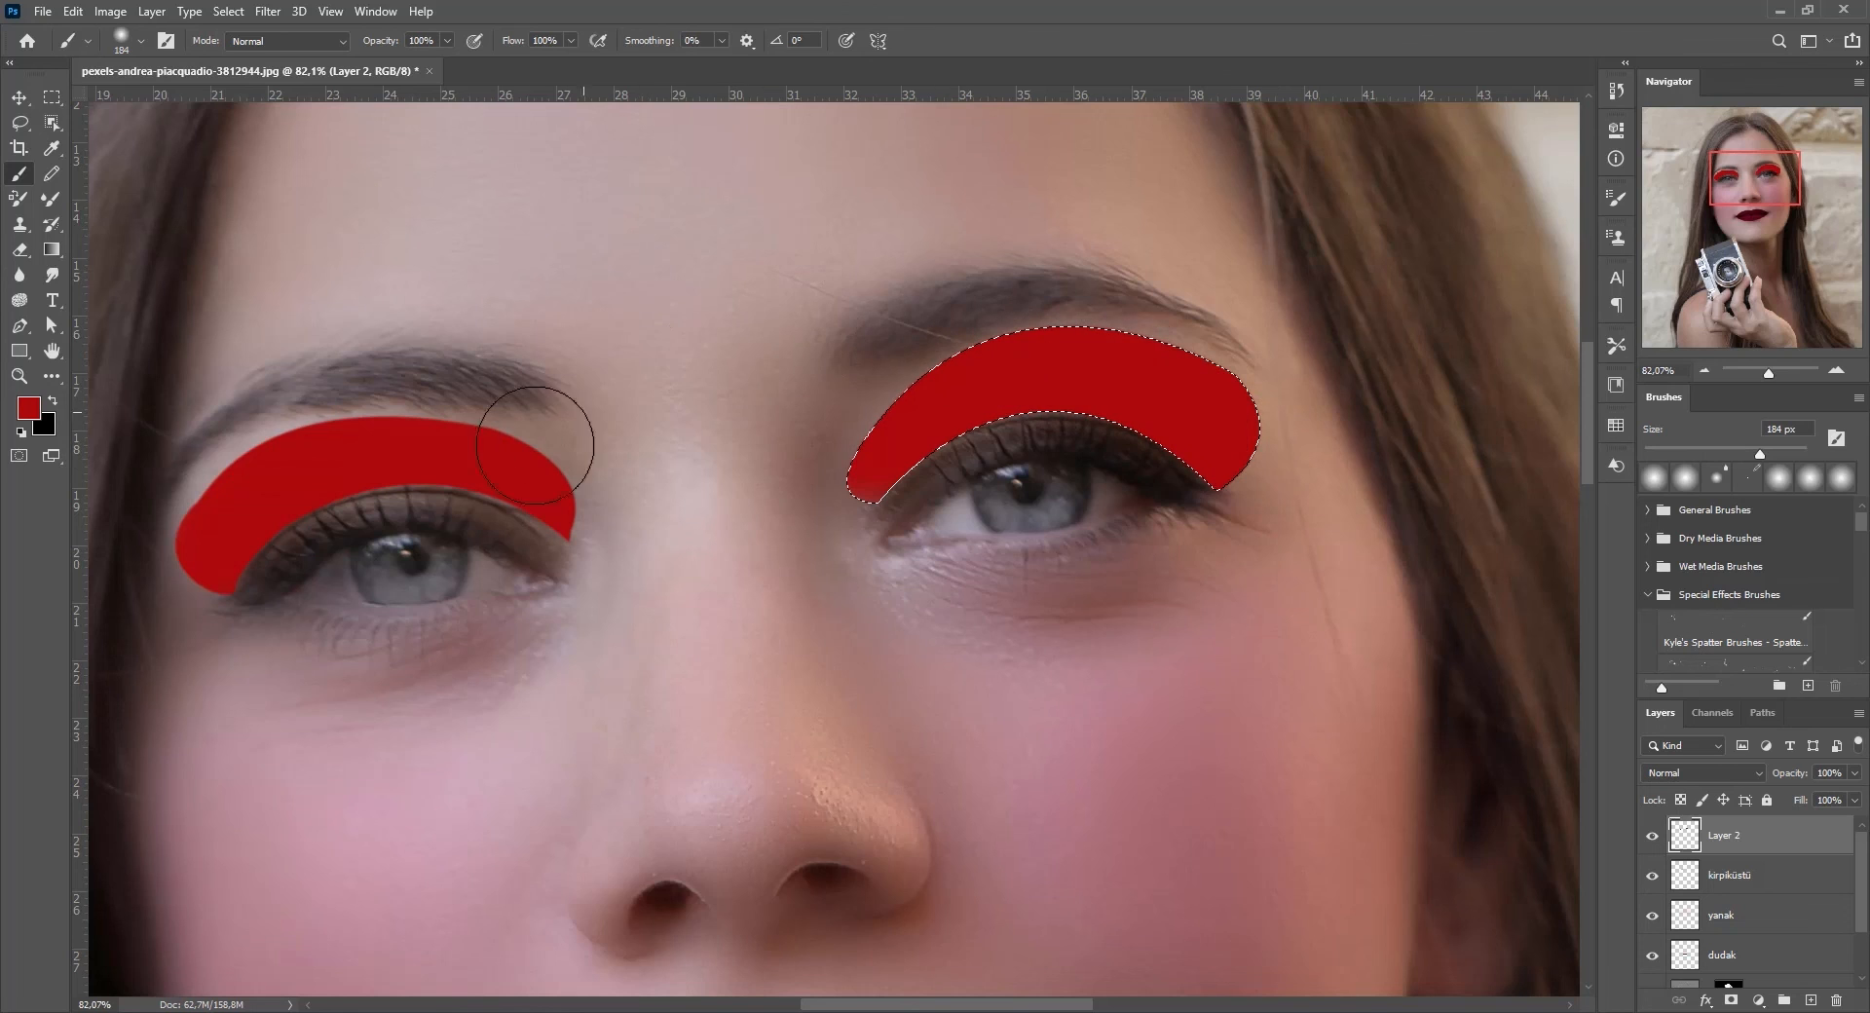
pyautogui.click(30, 98)
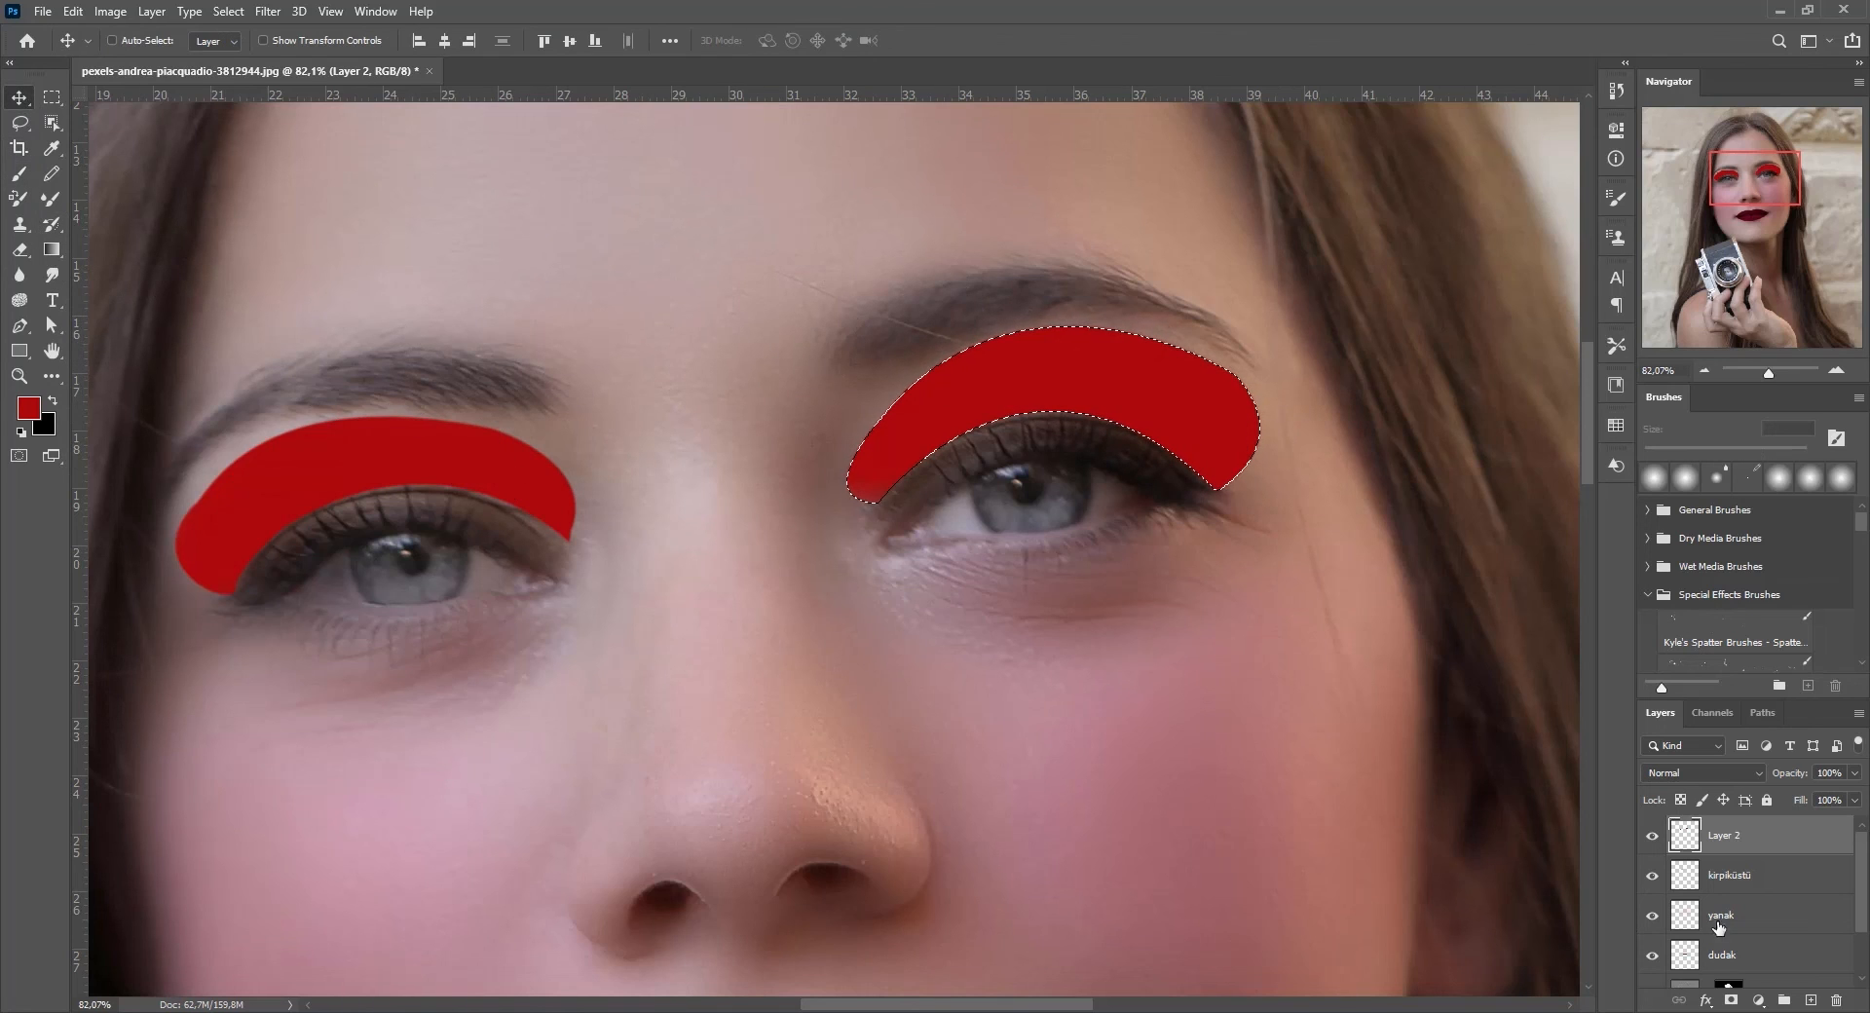
pyautogui.click(1677, 772)
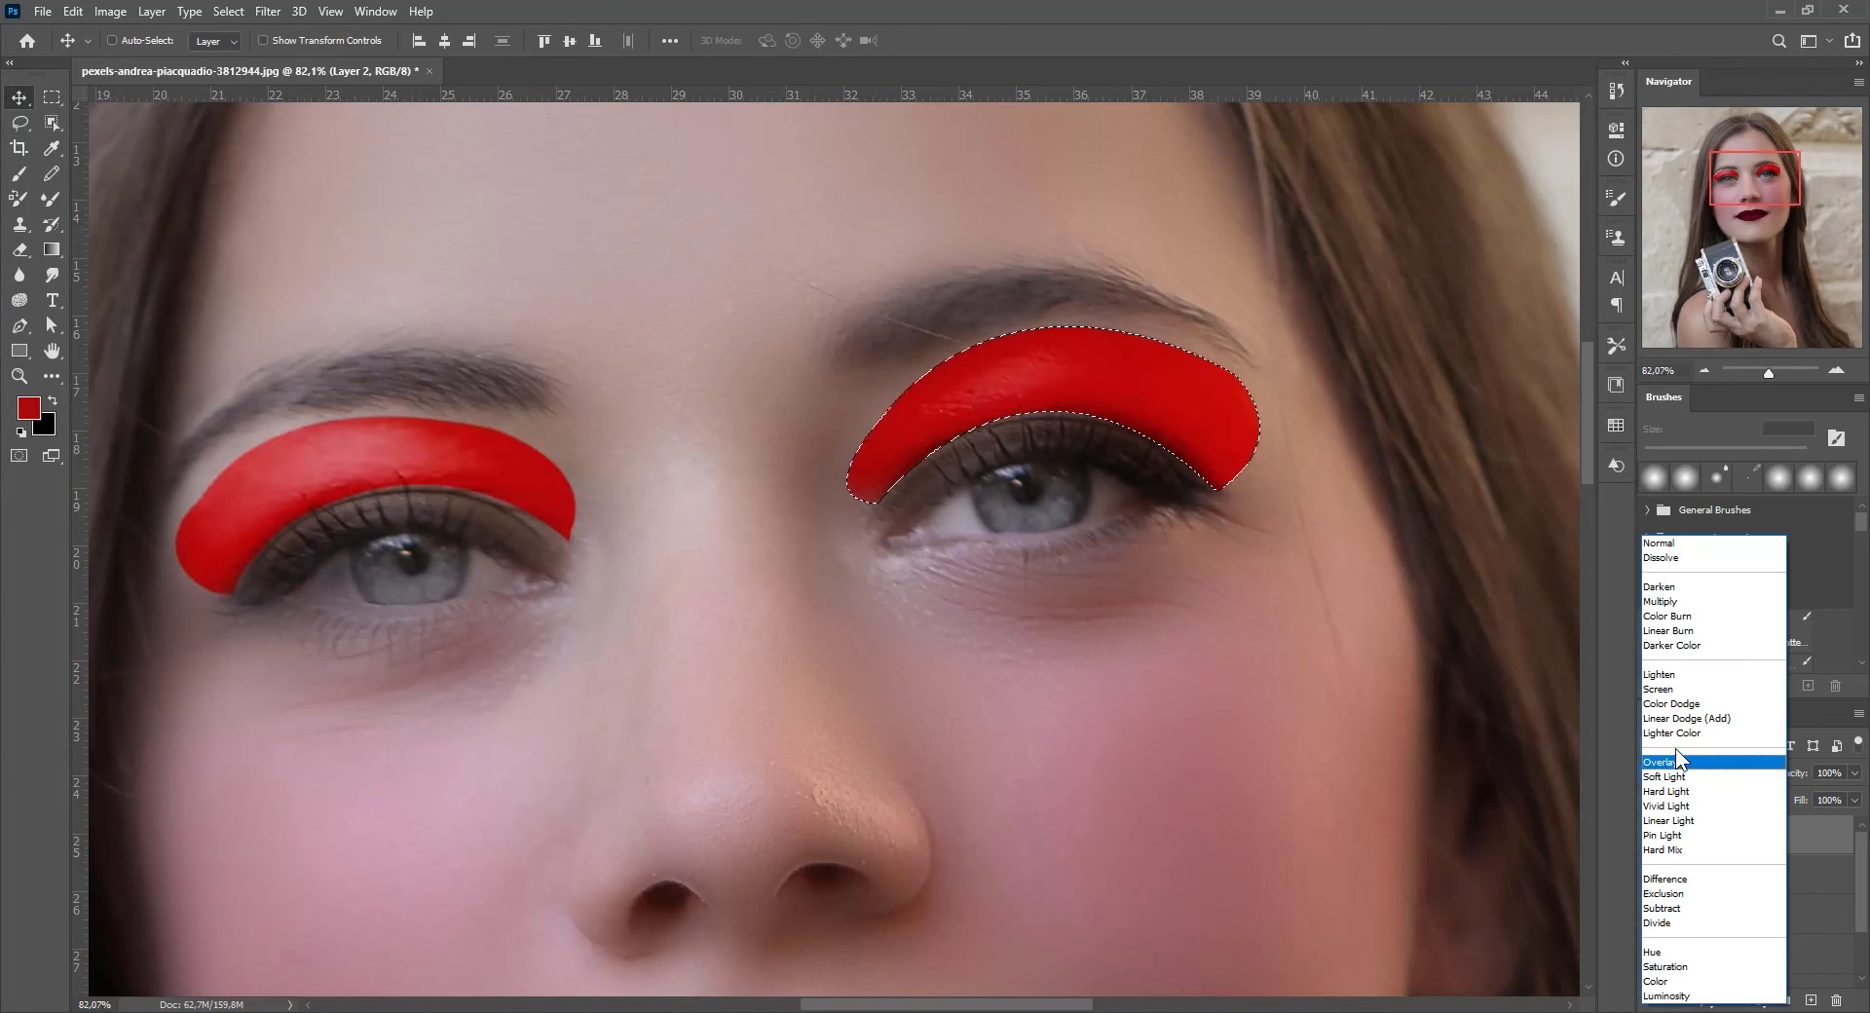
pyautogui.click(1678, 777)
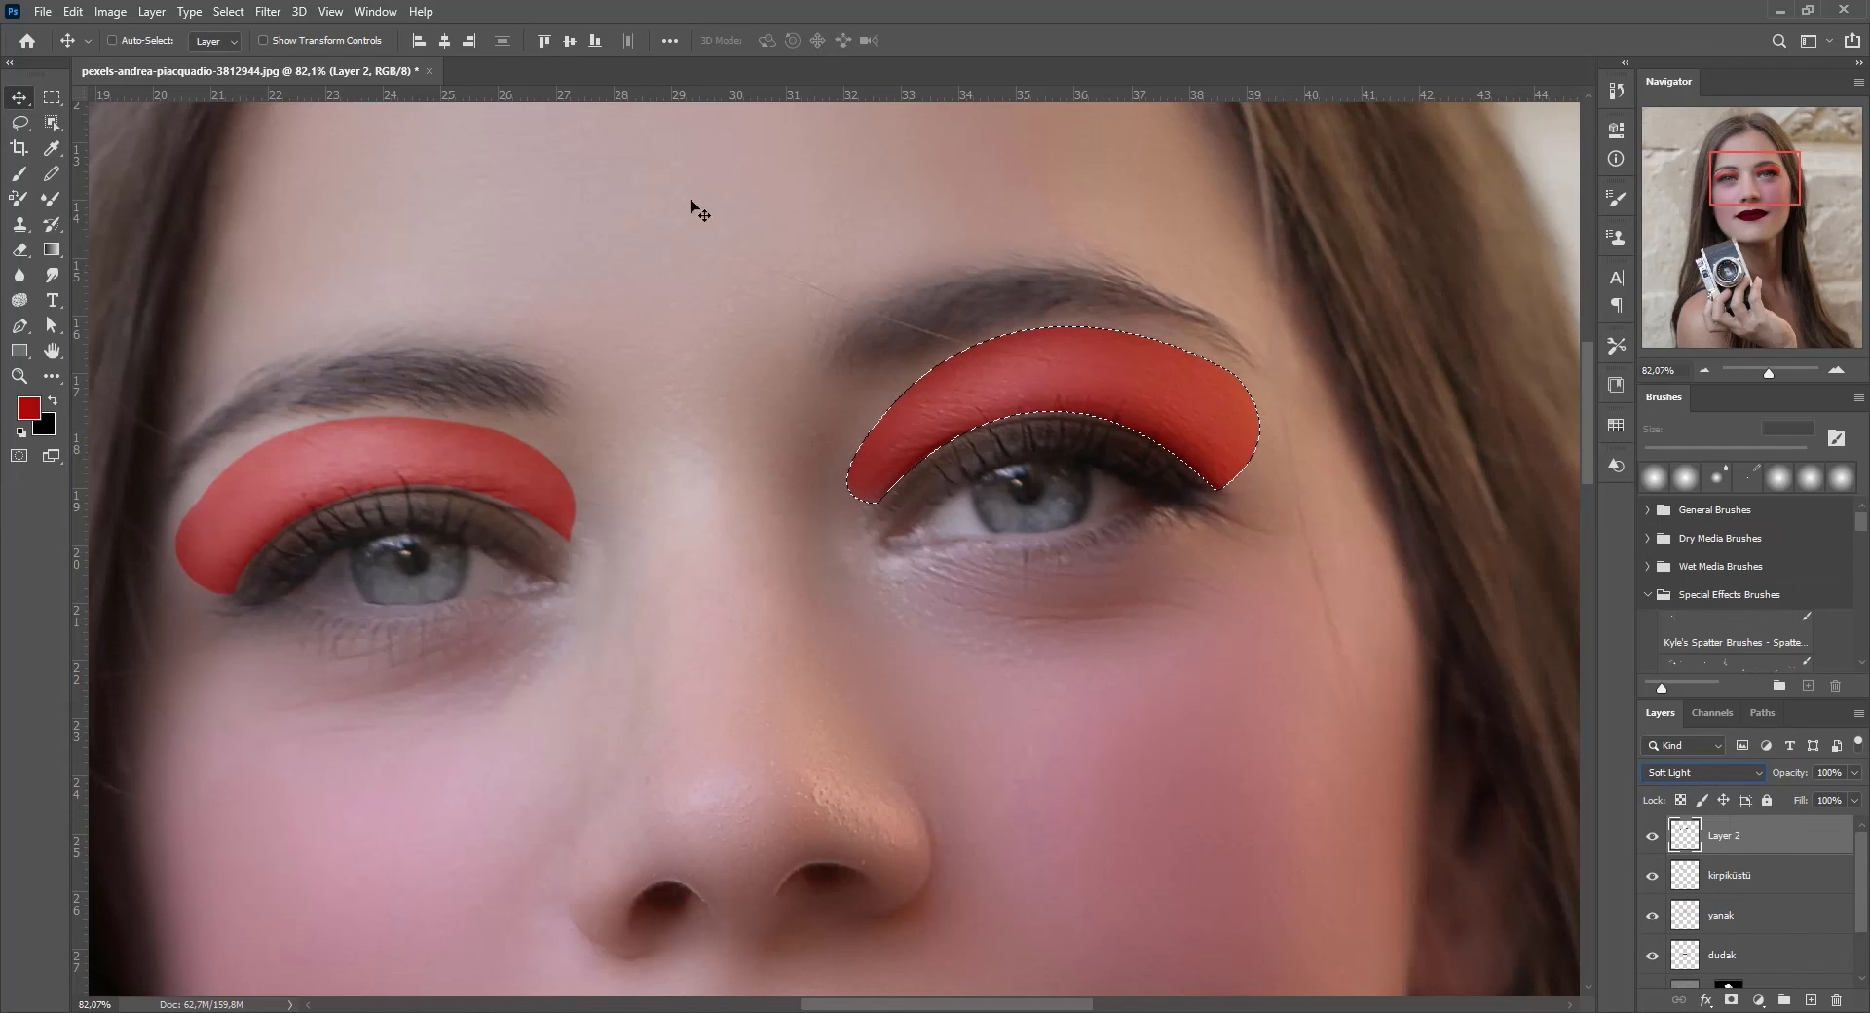
# - Remove the selection and apply a Gaussian Blur with a radius of 16,6 pixels to the red eyeshadow on Layer 2
pyautogui.click(50, 97)
pyautogui.doubleClick(280, 193)
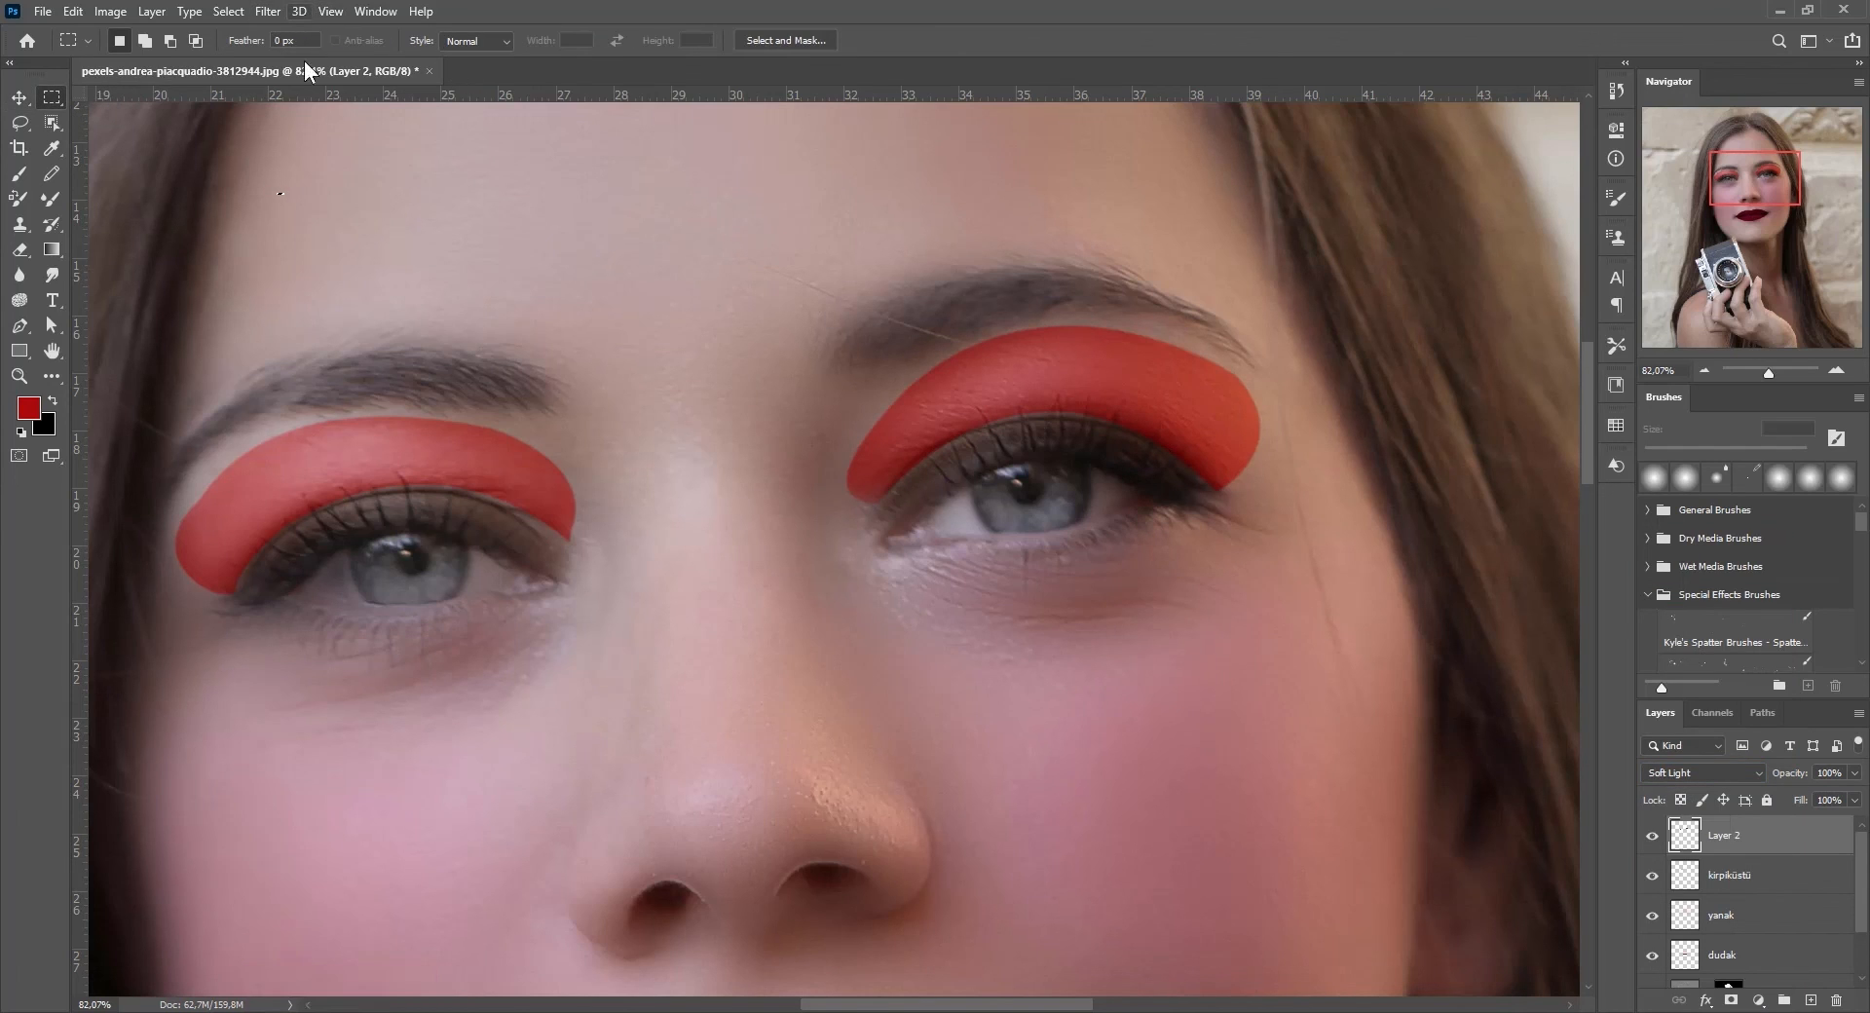
pyautogui.click(265, 14)
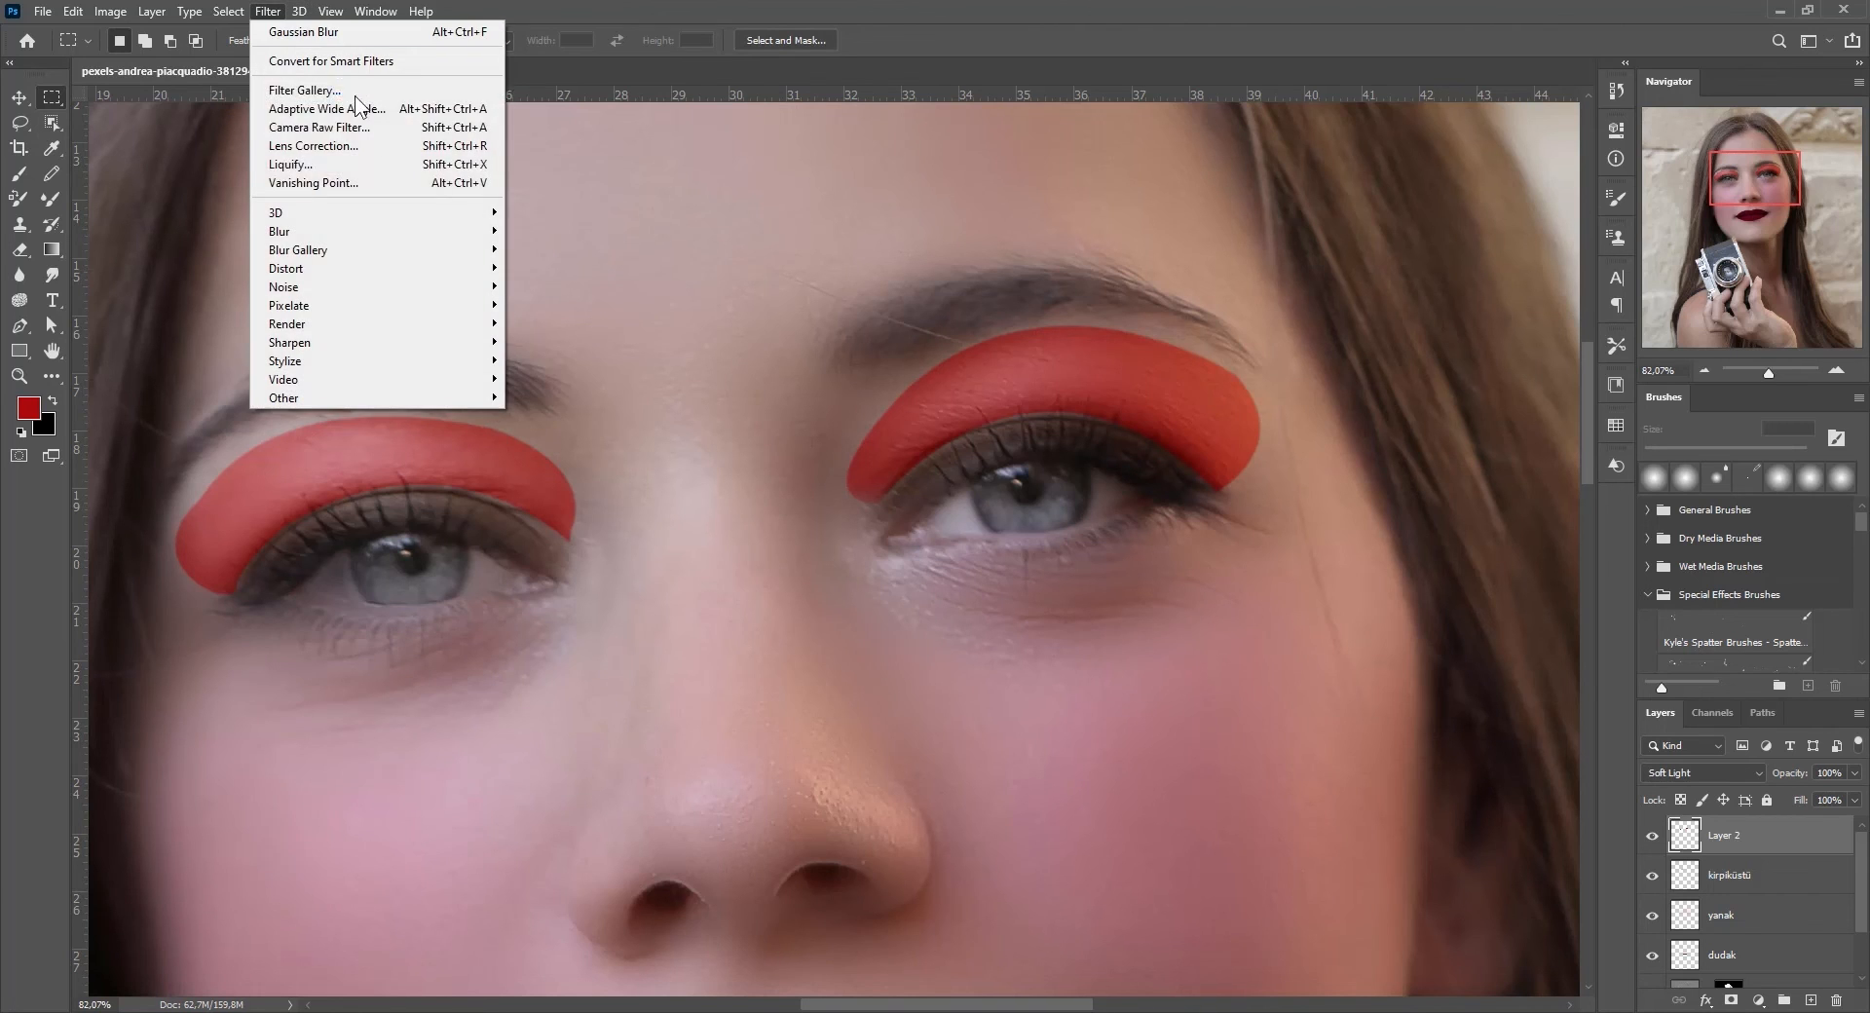
pyautogui.moveTo(399, 239)
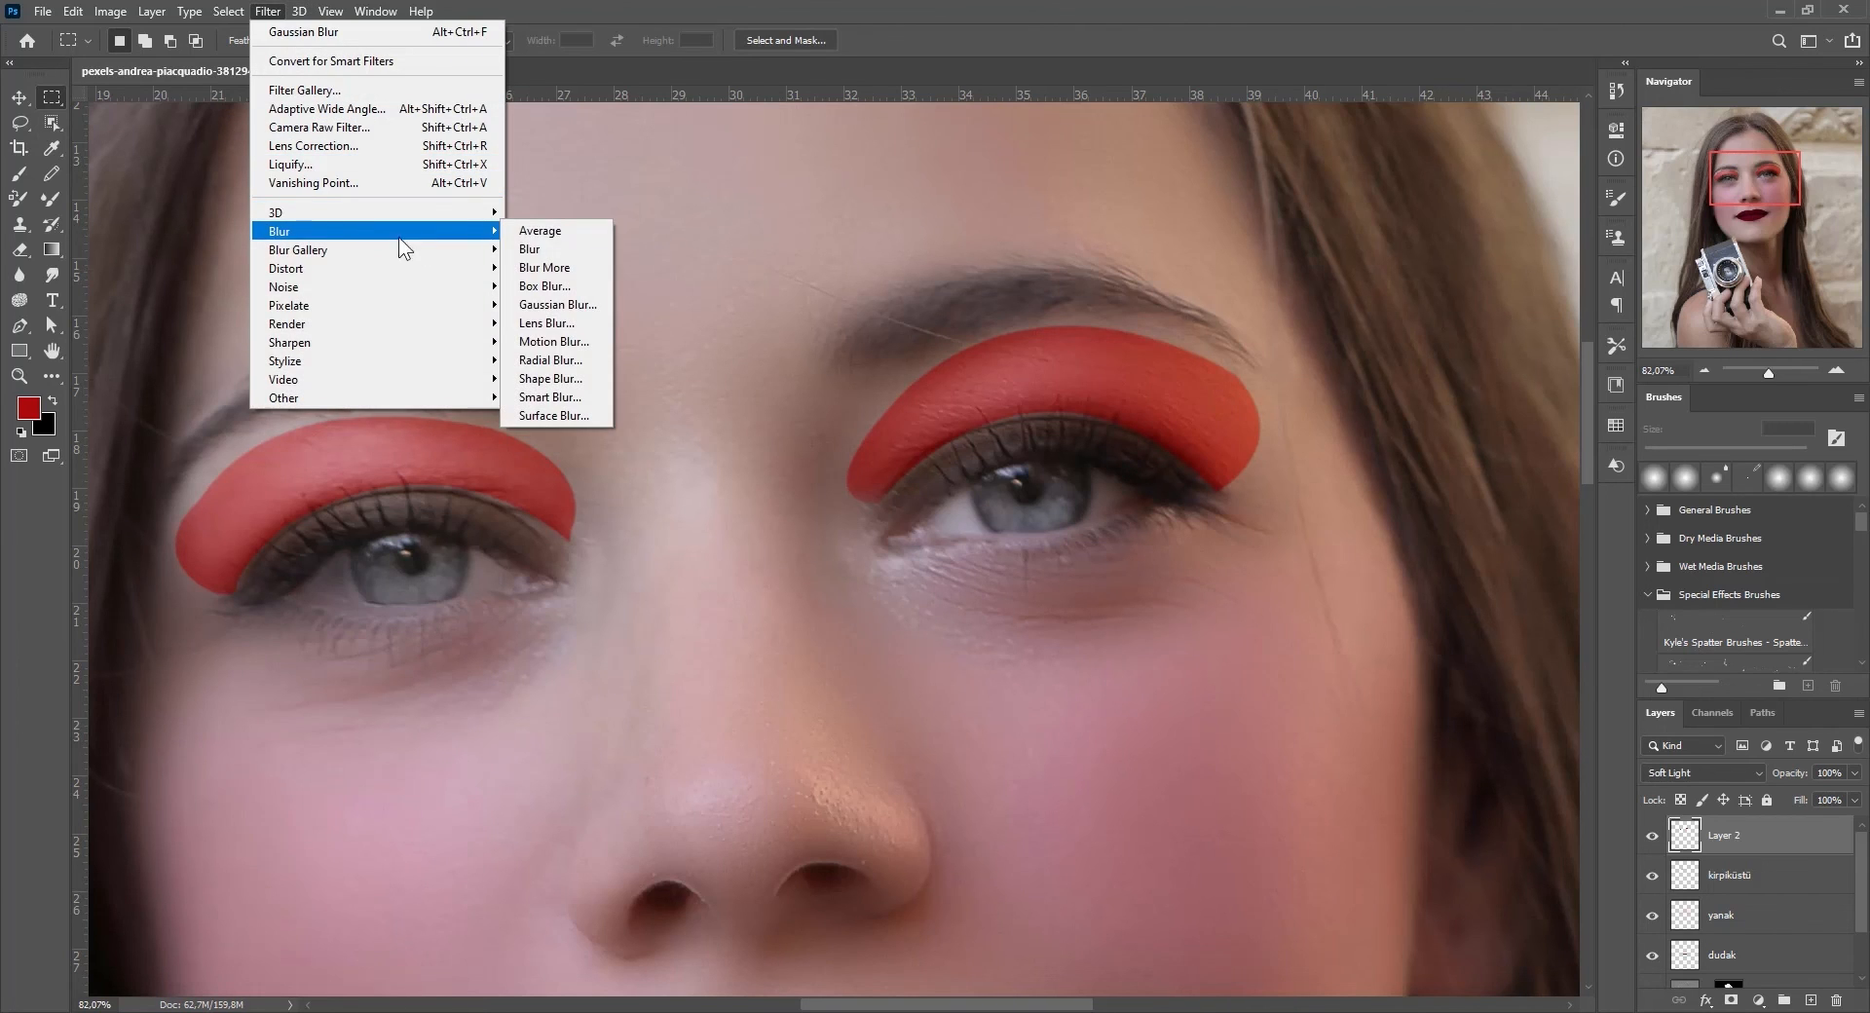
pyautogui.click(564, 305)
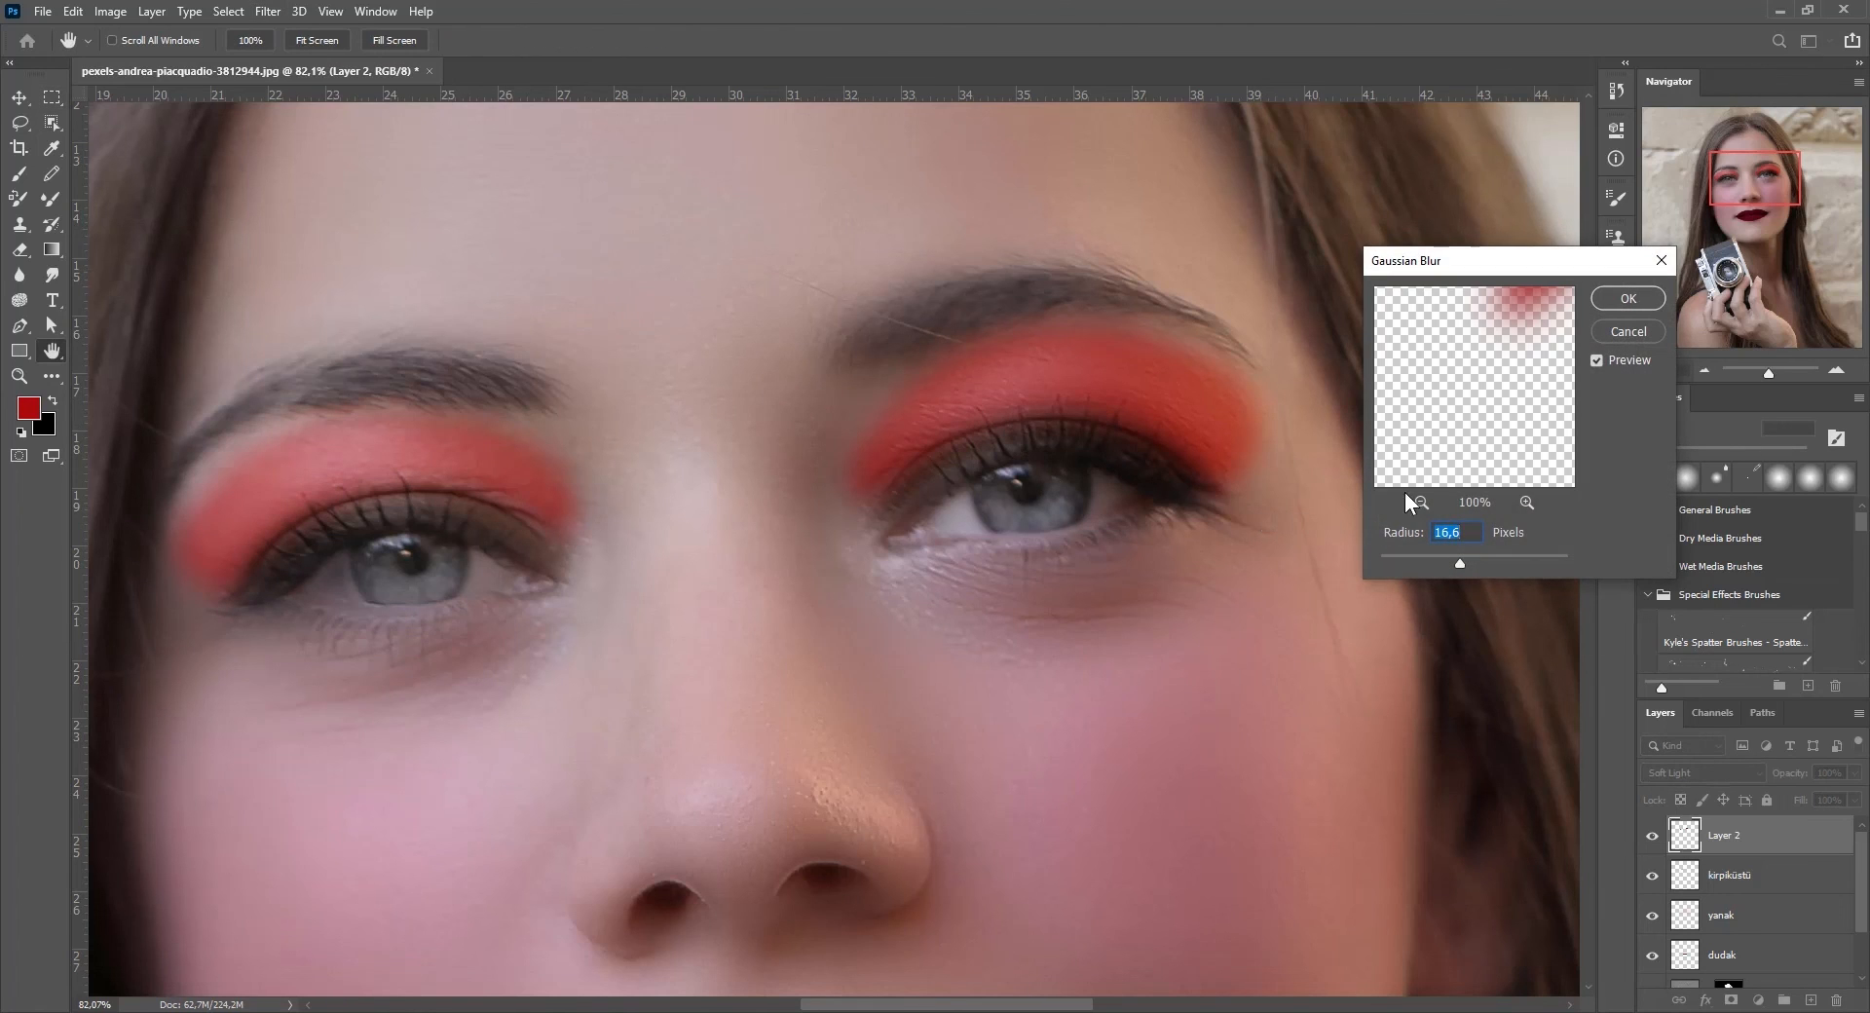
pyautogui.scroll(2, 1464, 564)
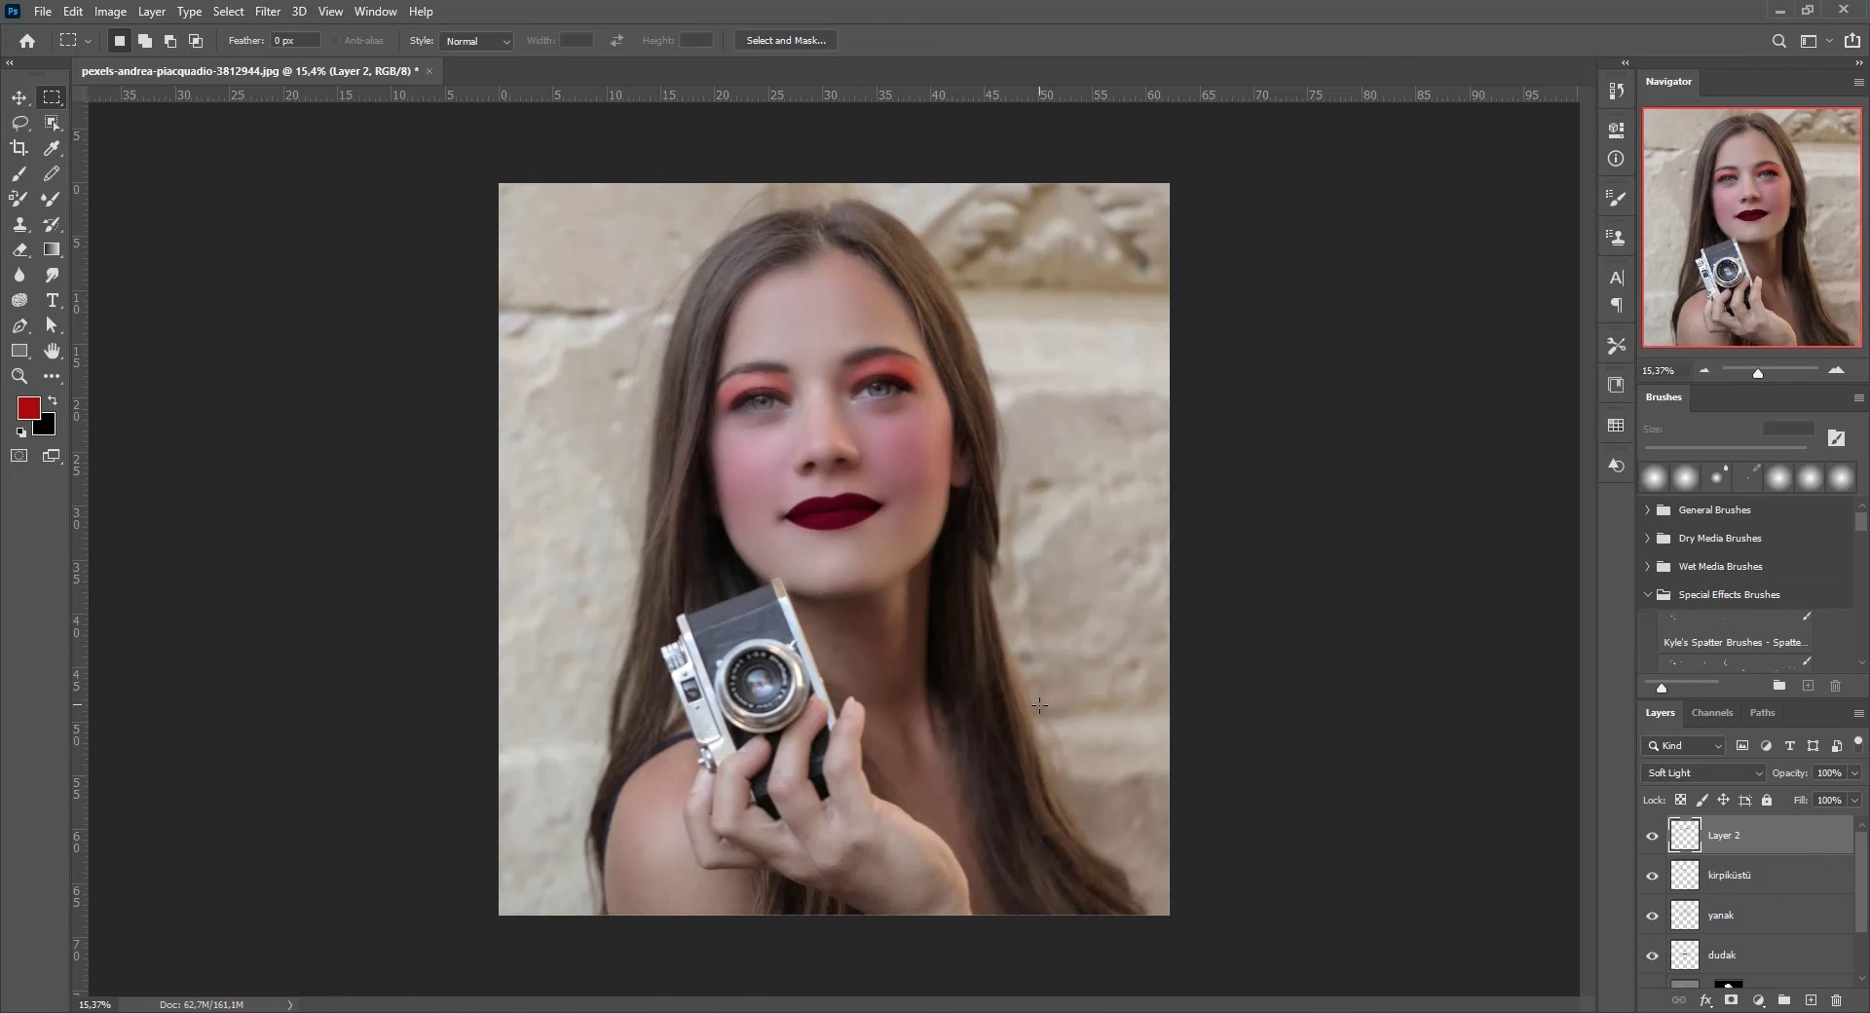
# - Set the opacity of the dudak layer to 71% and of the yanak layer to 83%
pyautogui.click(1764, 958)
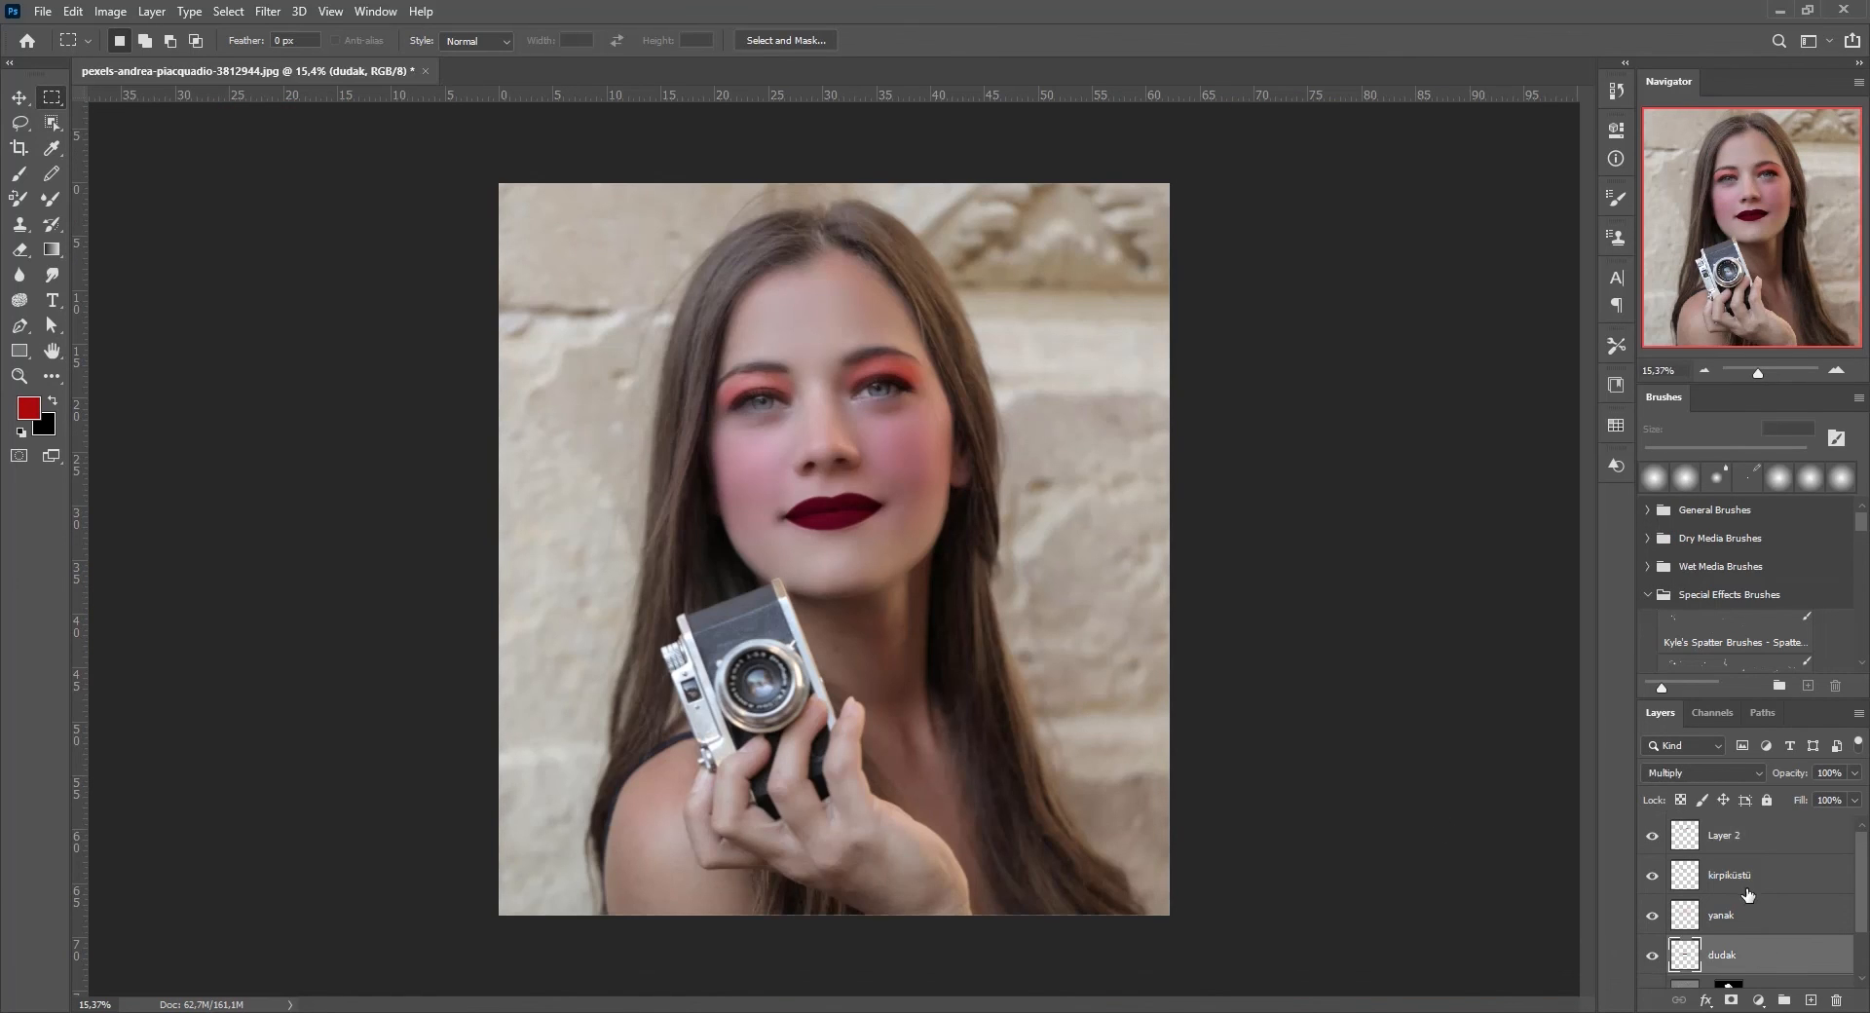
pyautogui.moveTo(1797, 779); pyautogui.dragTo(1781, 783)
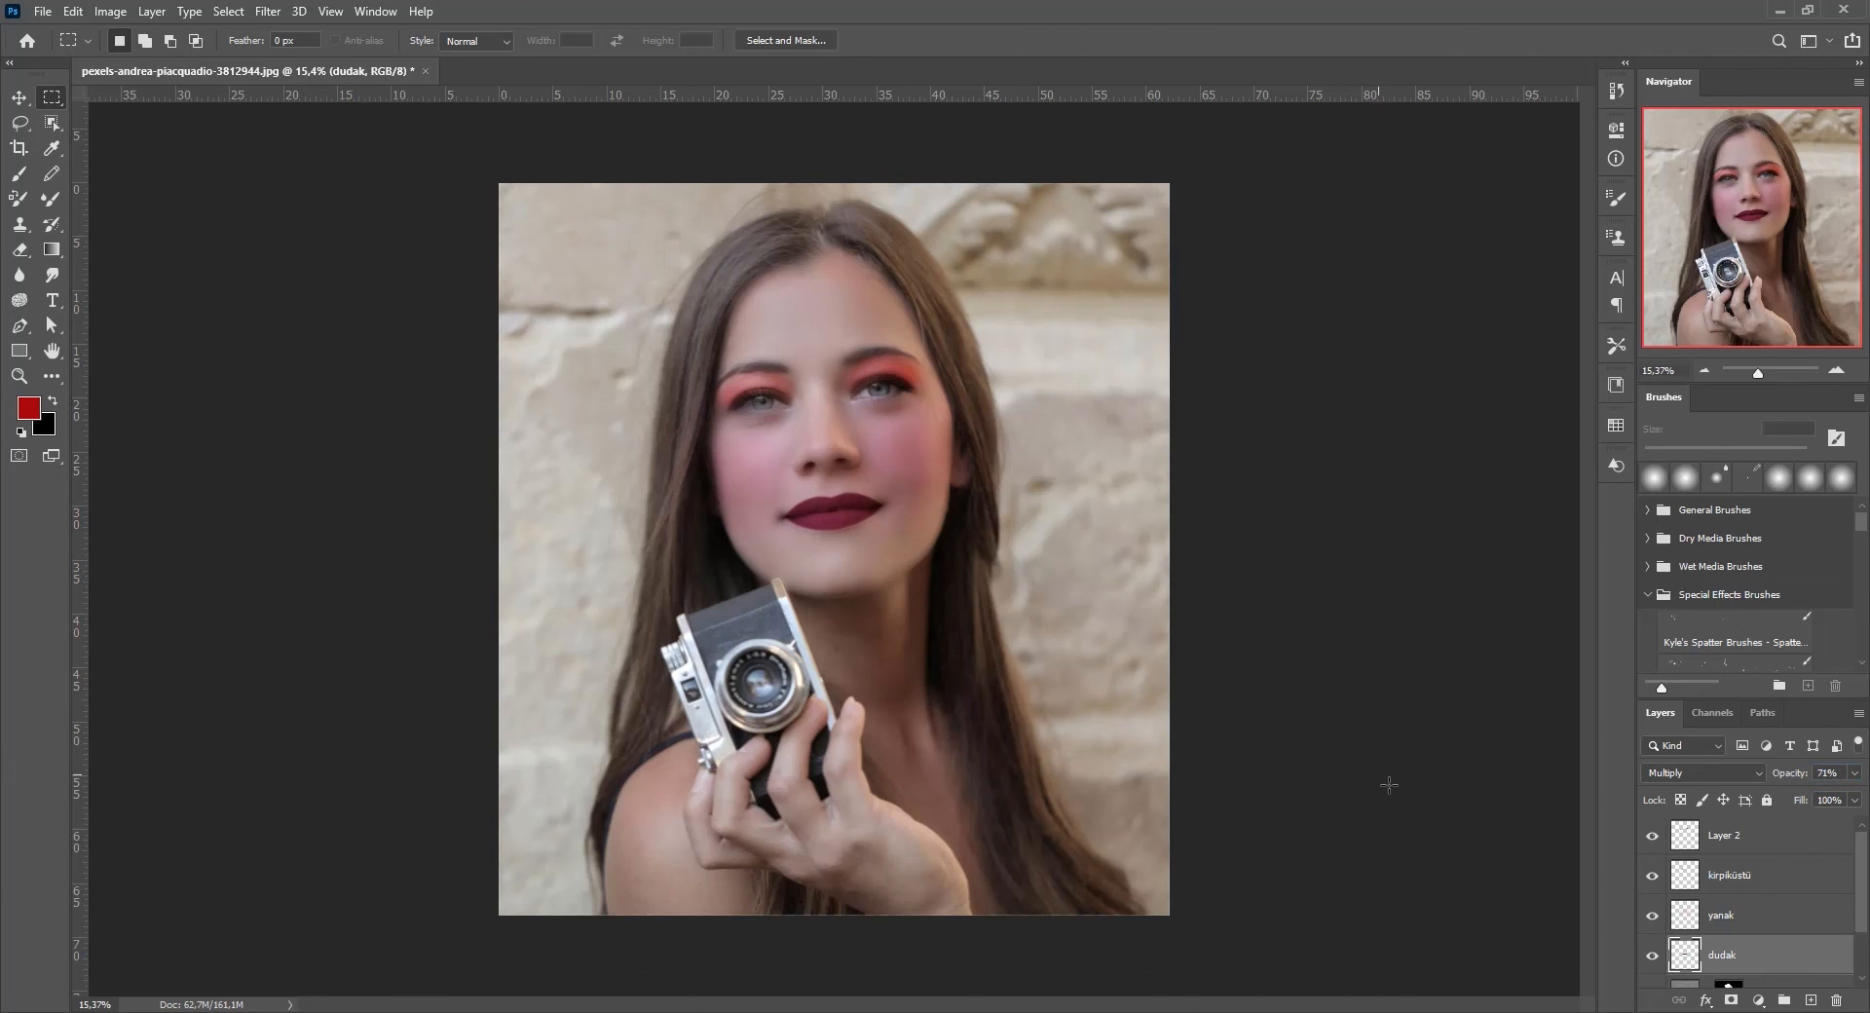
pyautogui.click(1734, 838)
pyautogui.click(1742, 919)
pyautogui.moveTo(1786, 781); pyautogui.dragTo(1774, 779)
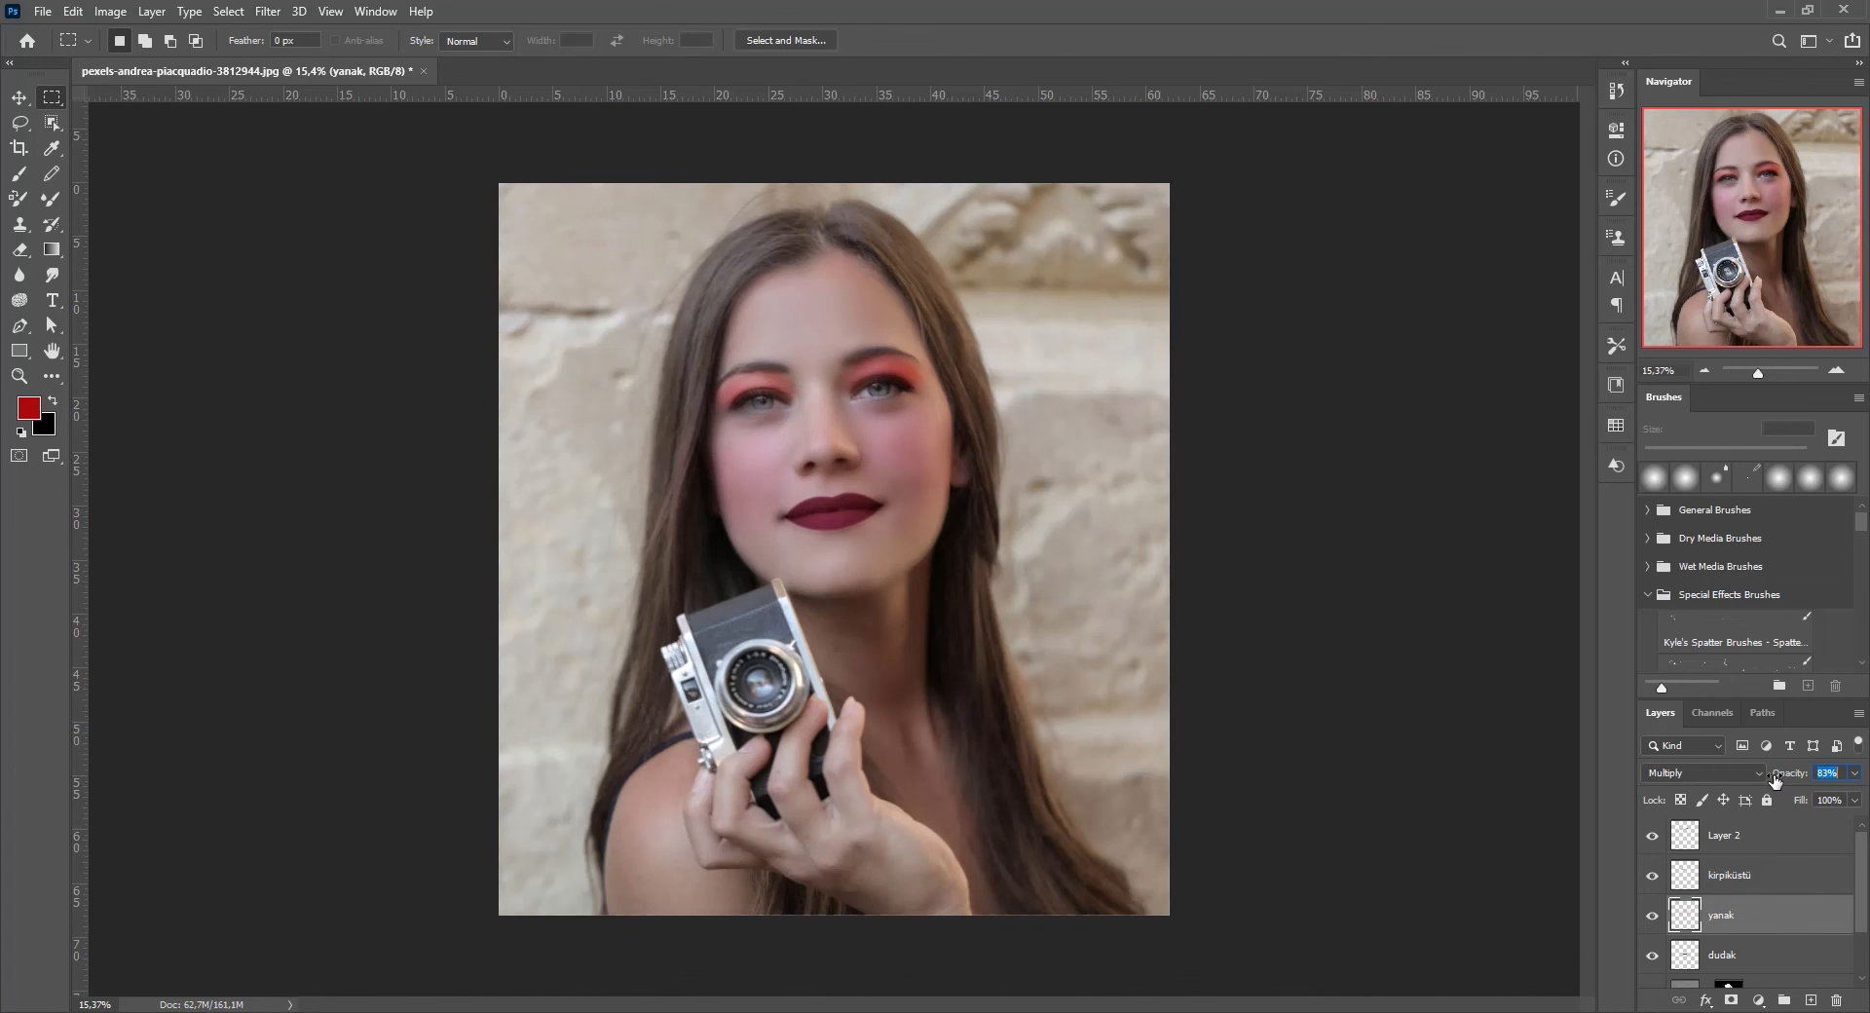
# - Set the yanak layer's blend mode to Soft Light and compare the portrait with that layer hidden and shown
pyautogui.click(1686, 773)
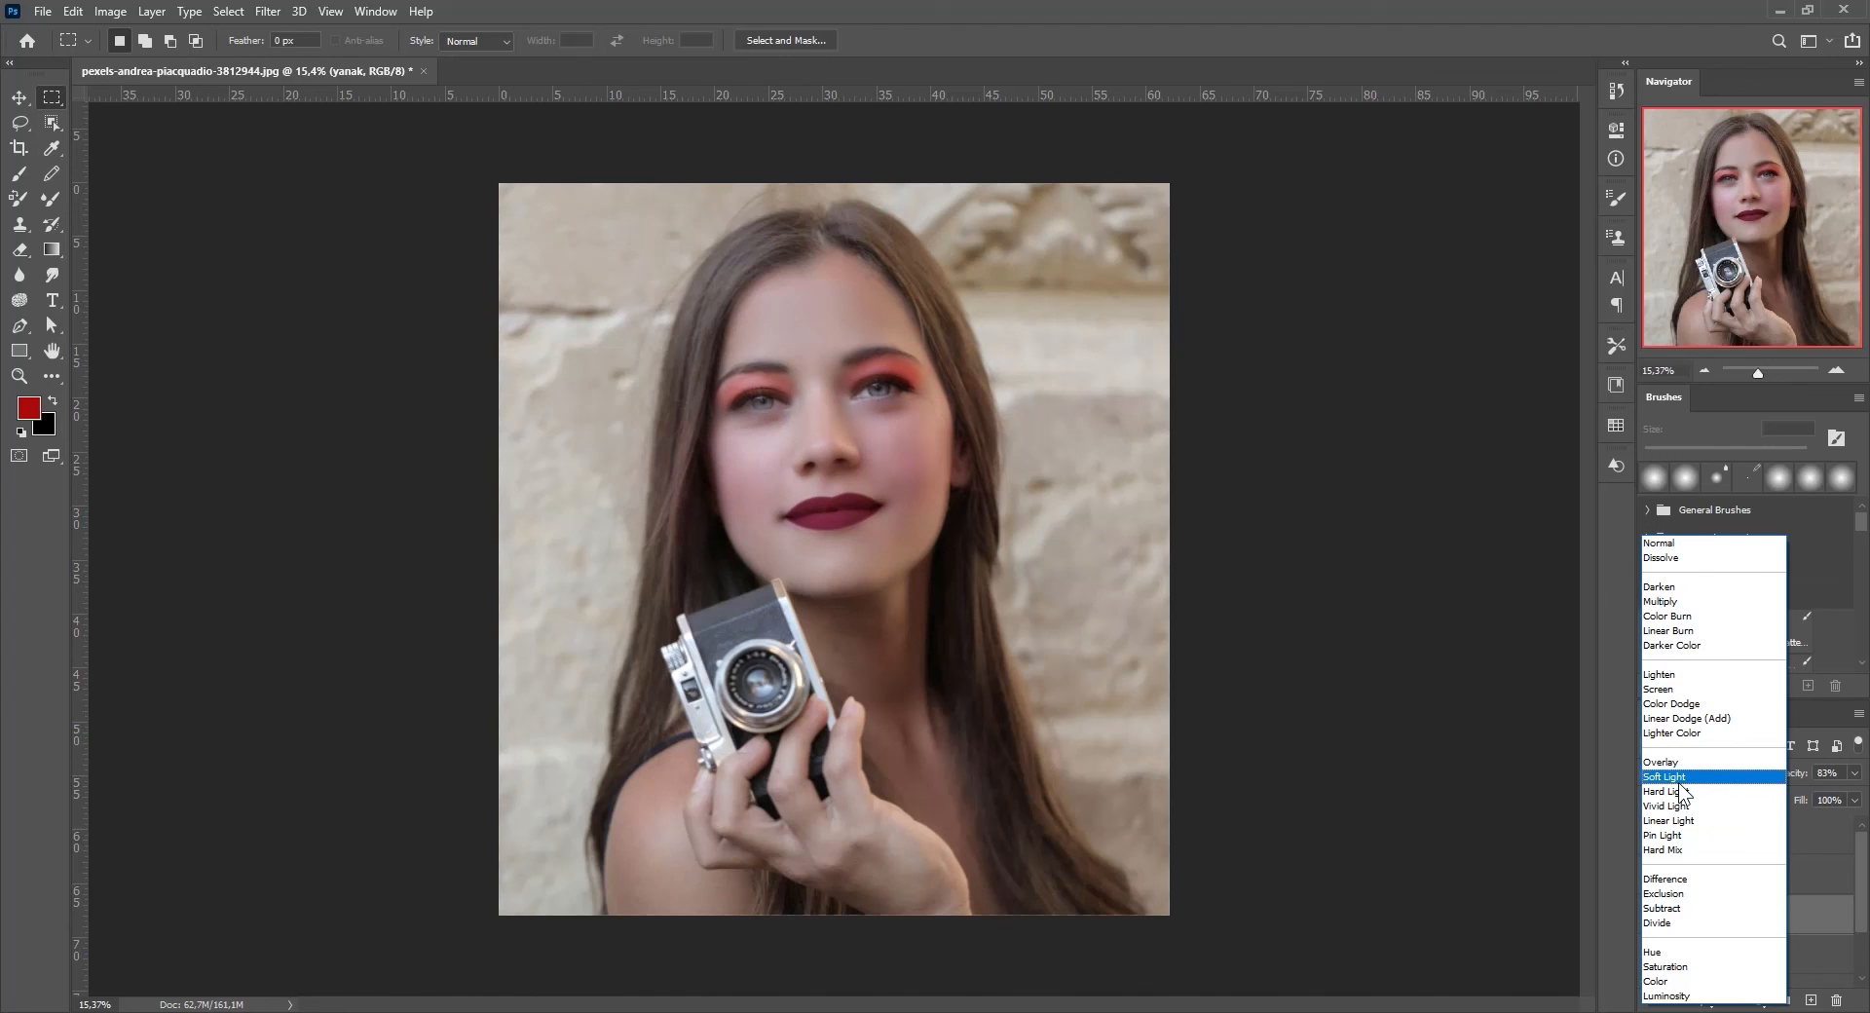
pyautogui.click(1679, 779)
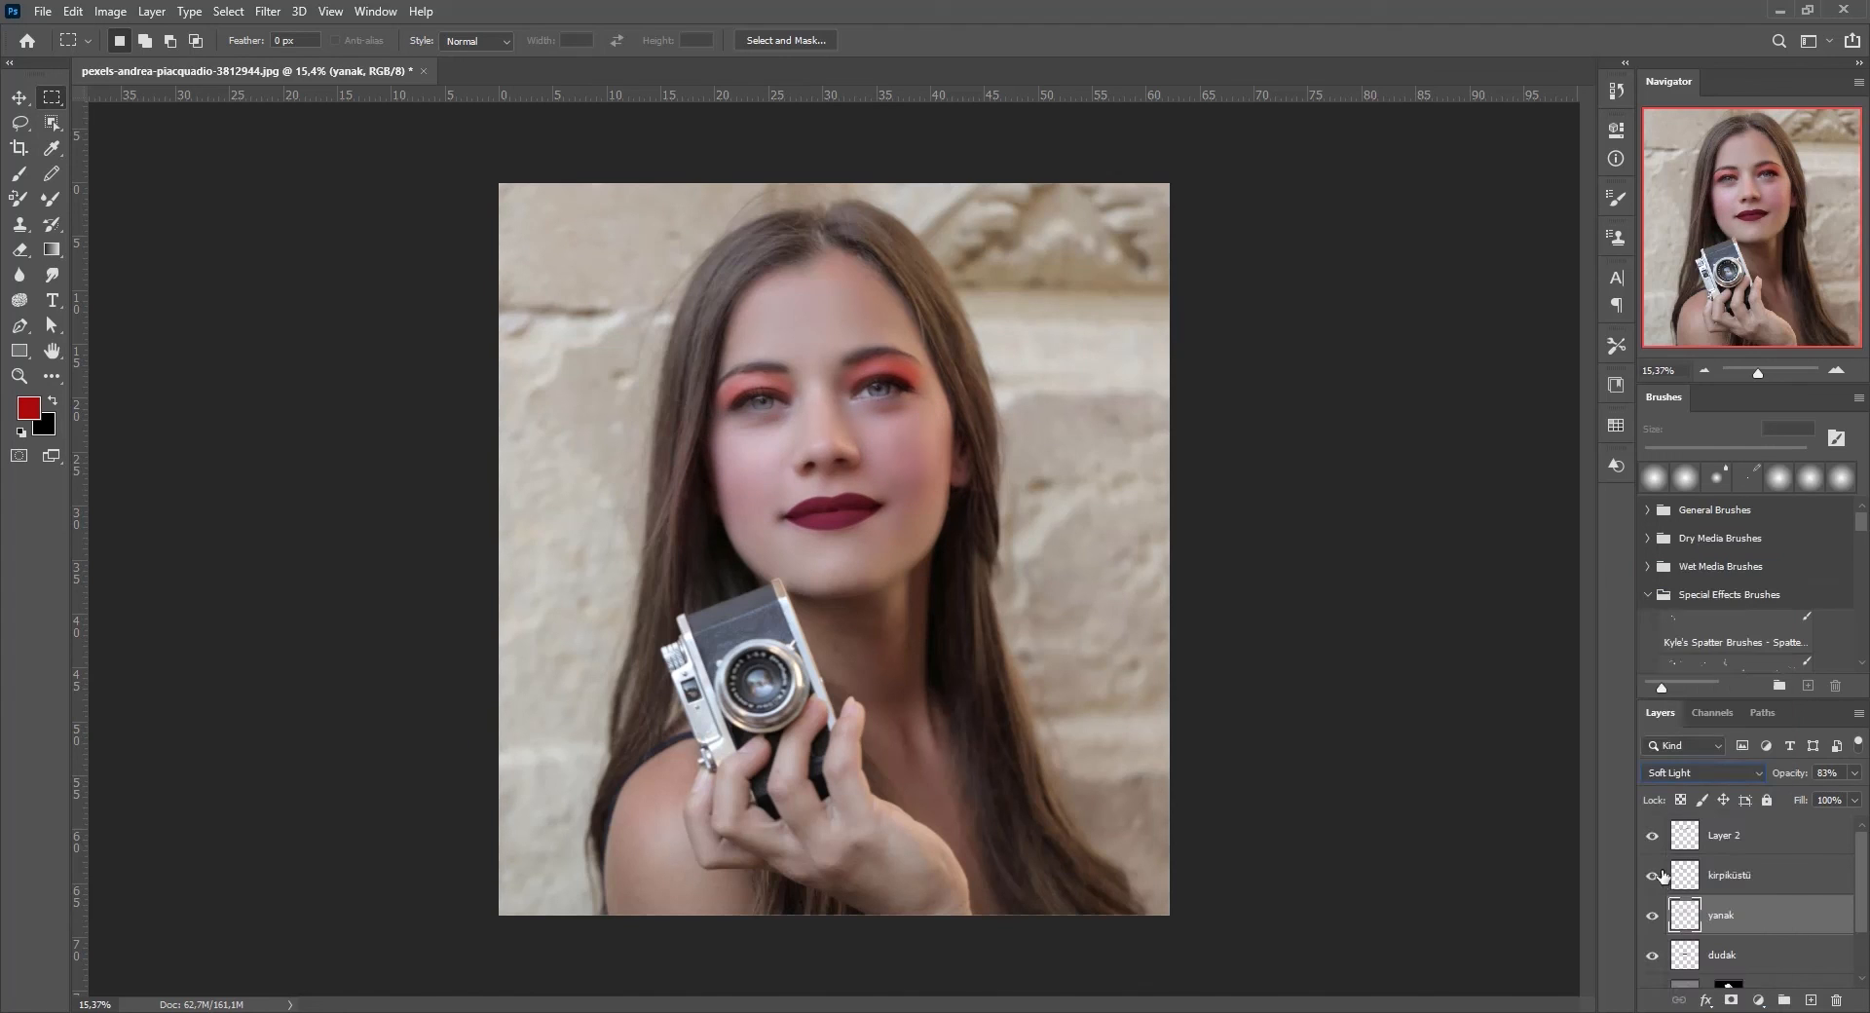
pyautogui.click(1653, 919)
pyautogui.click(1652, 919)
# - Put the four make-up layers, from dudak up to Layer 2, together into a new group
pyautogui.scroll(-1, 1660, 920)
pyautogui.scroll(1, 1674, 932)
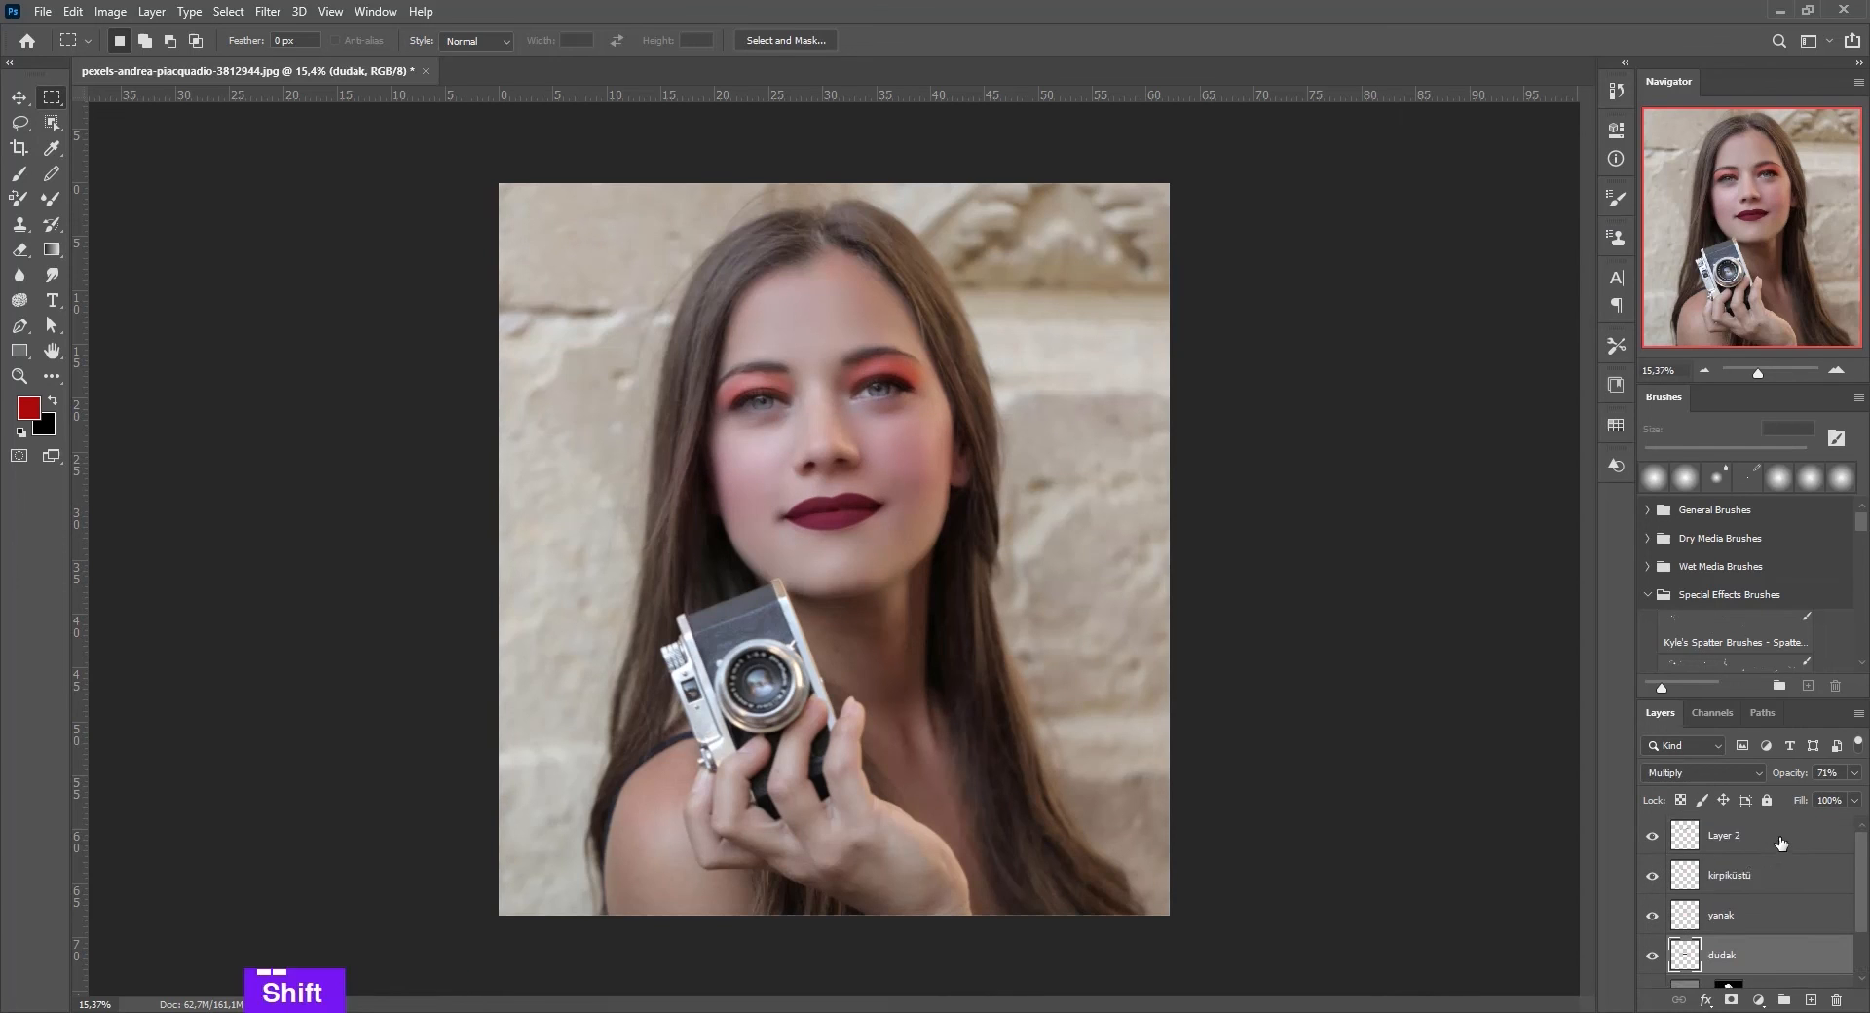
pyautogui.keyDown('shift'); pyautogui.click(1684, 929); pyautogui.keyUp('shift')
pyautogui.scroll(-1, 1701, 925)
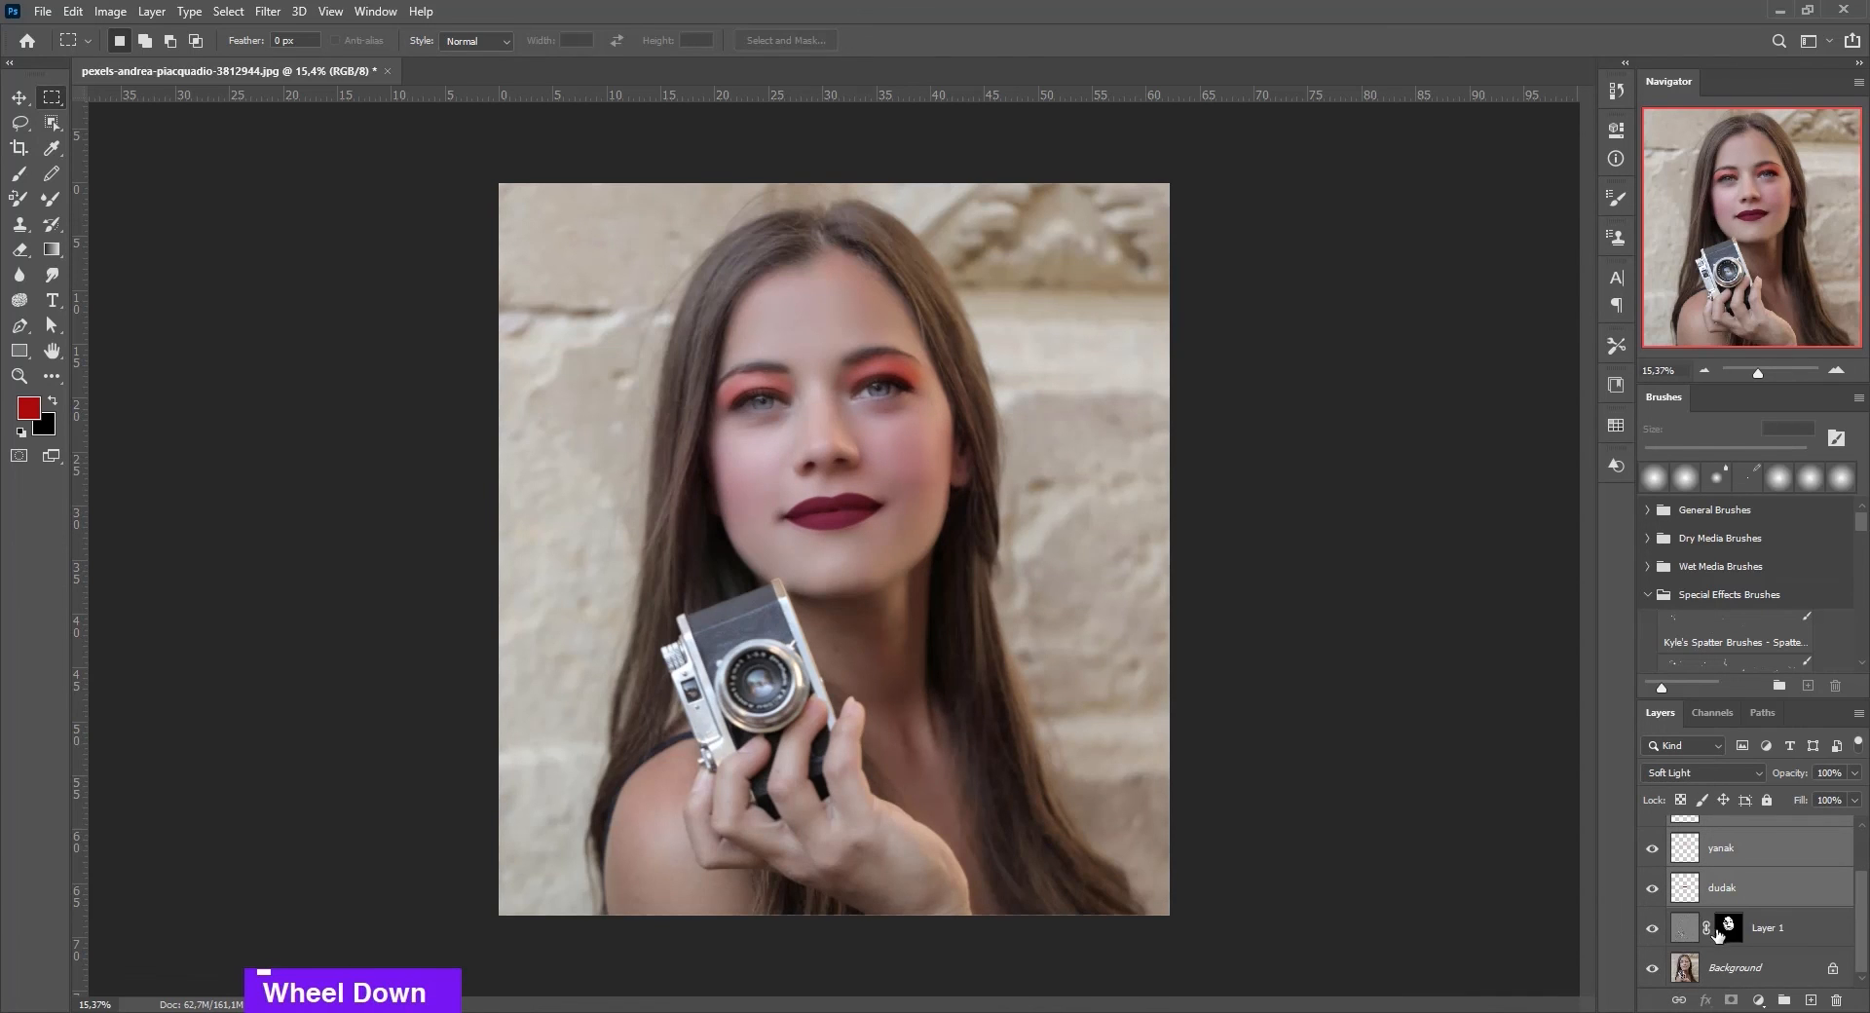
pyautogui.click(1786, 1003)
# - Rename the new layer group as işlemler
pyautogui.doubleClick(1711, 828)
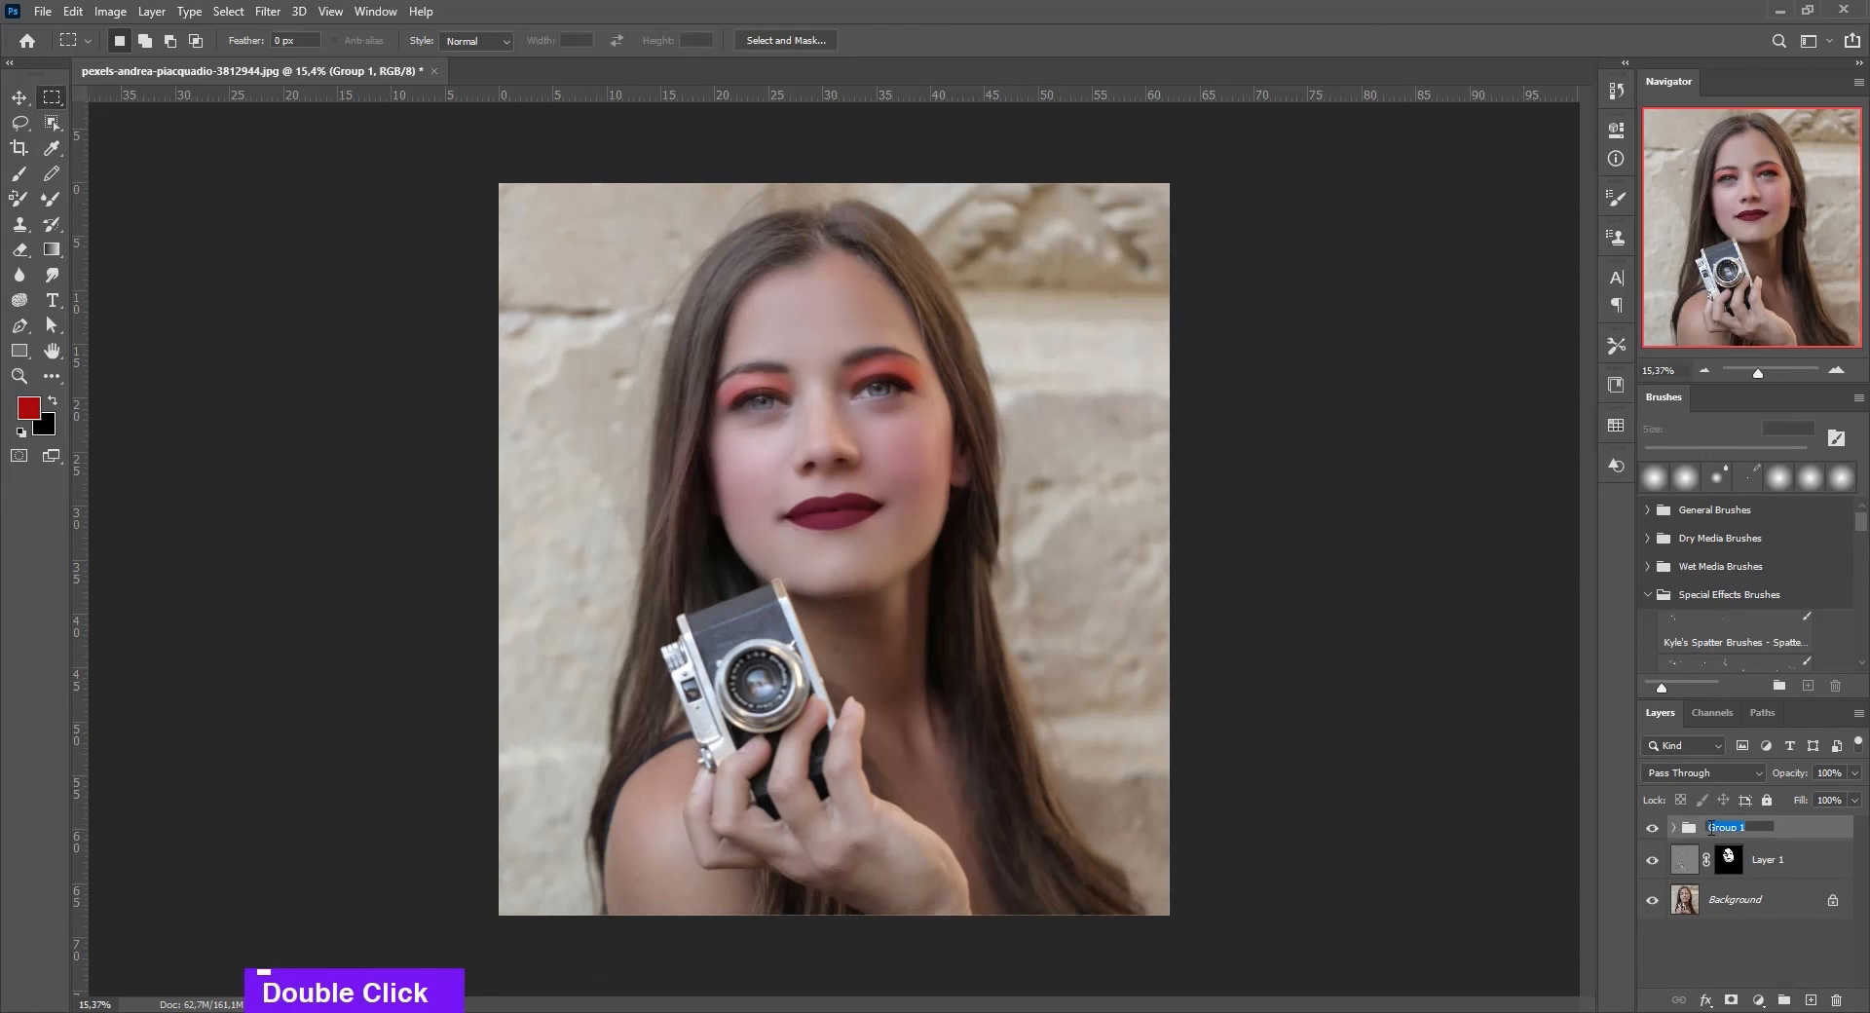
pyautogui.write('işleme')
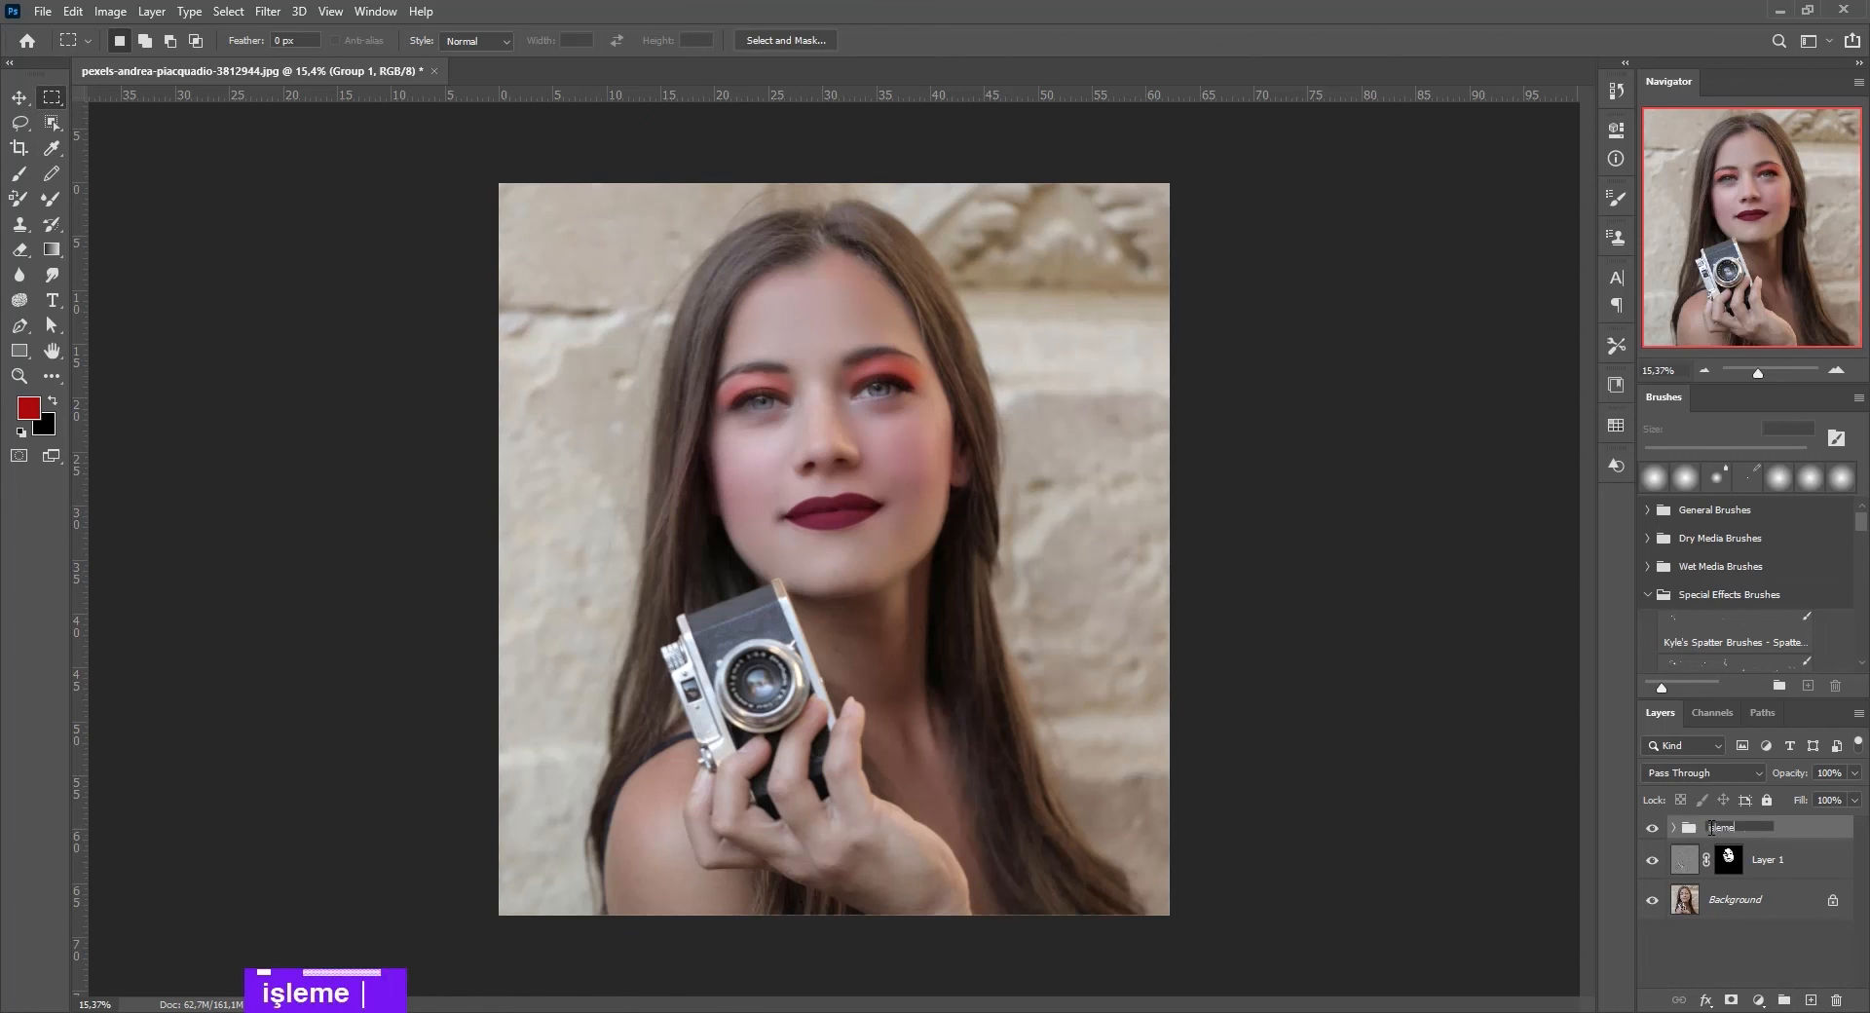
pyautogui.press('BackSpace')
pyautogui.write('ler')
pyautogui.press('Return')
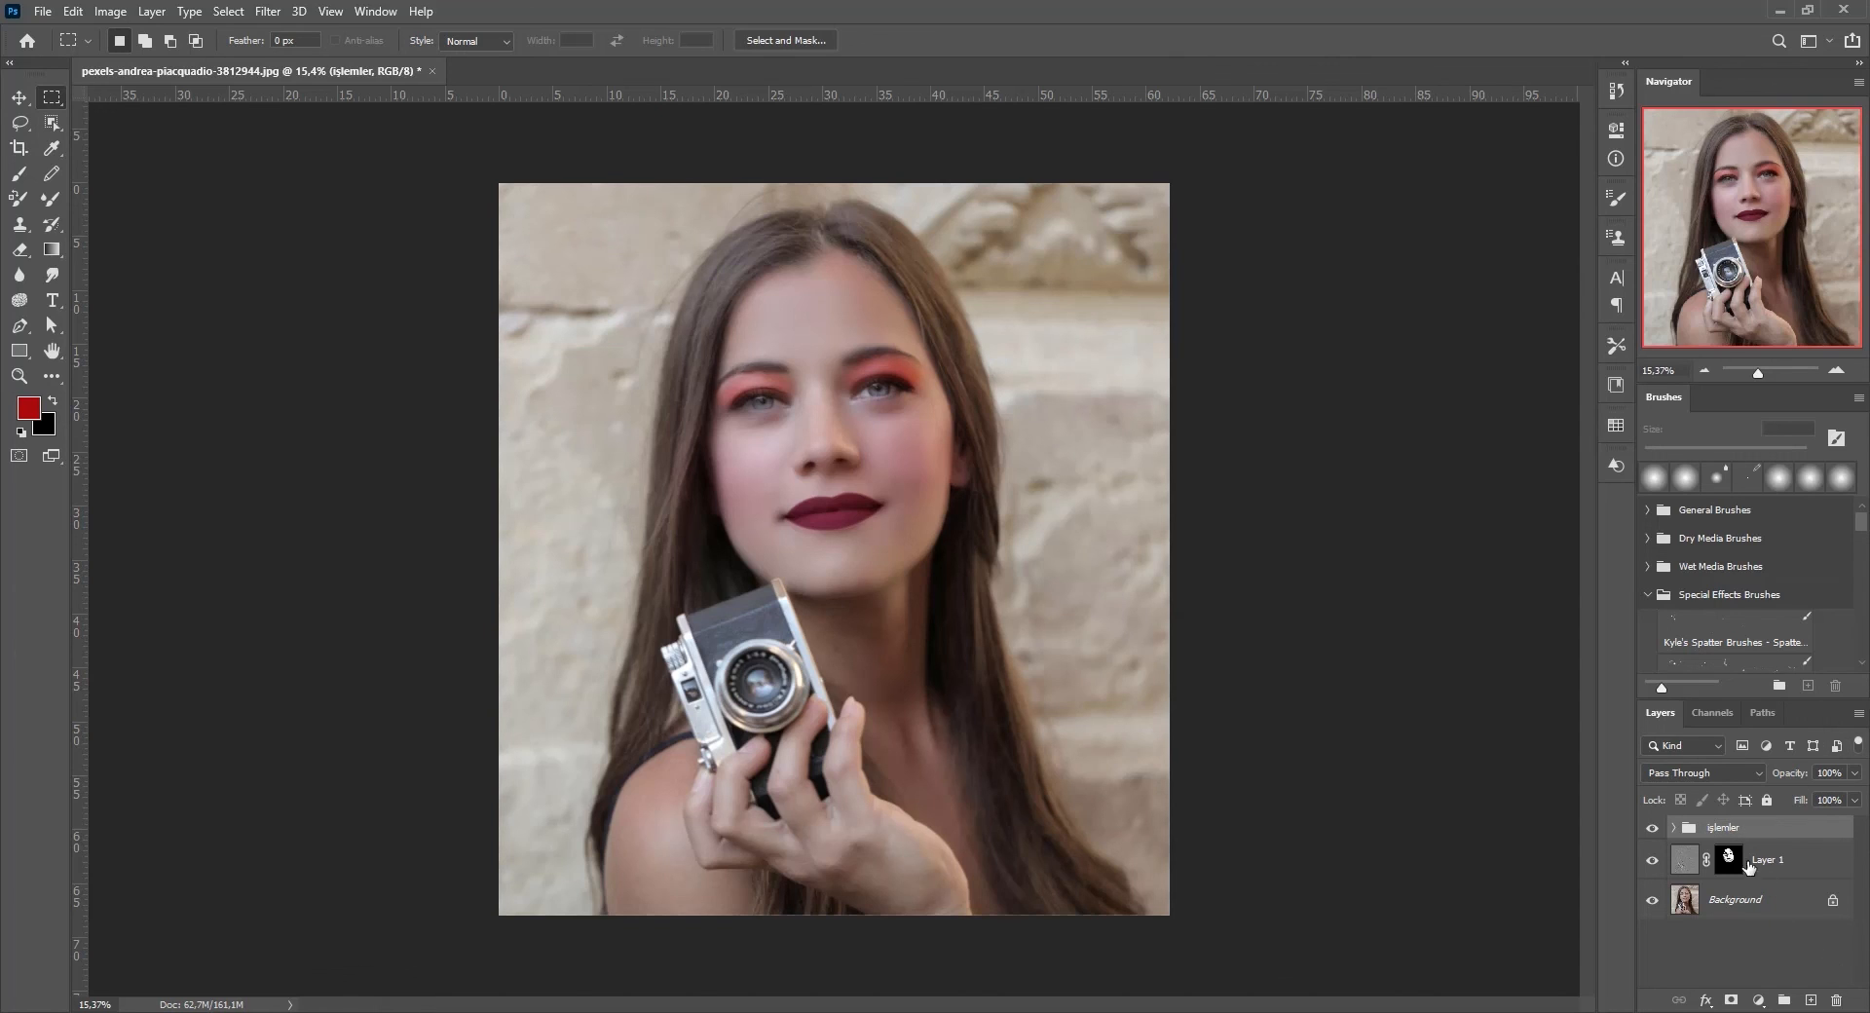
# - Check the layers inside the işlemler group, collapse it and move the masked Layer 1 into it
pyautogui.scroll(1, 1703, 853)
pyautogui.click(1673, 827)
pyautogui.click(1673, 828)
pyautogui.click(1673, 828)
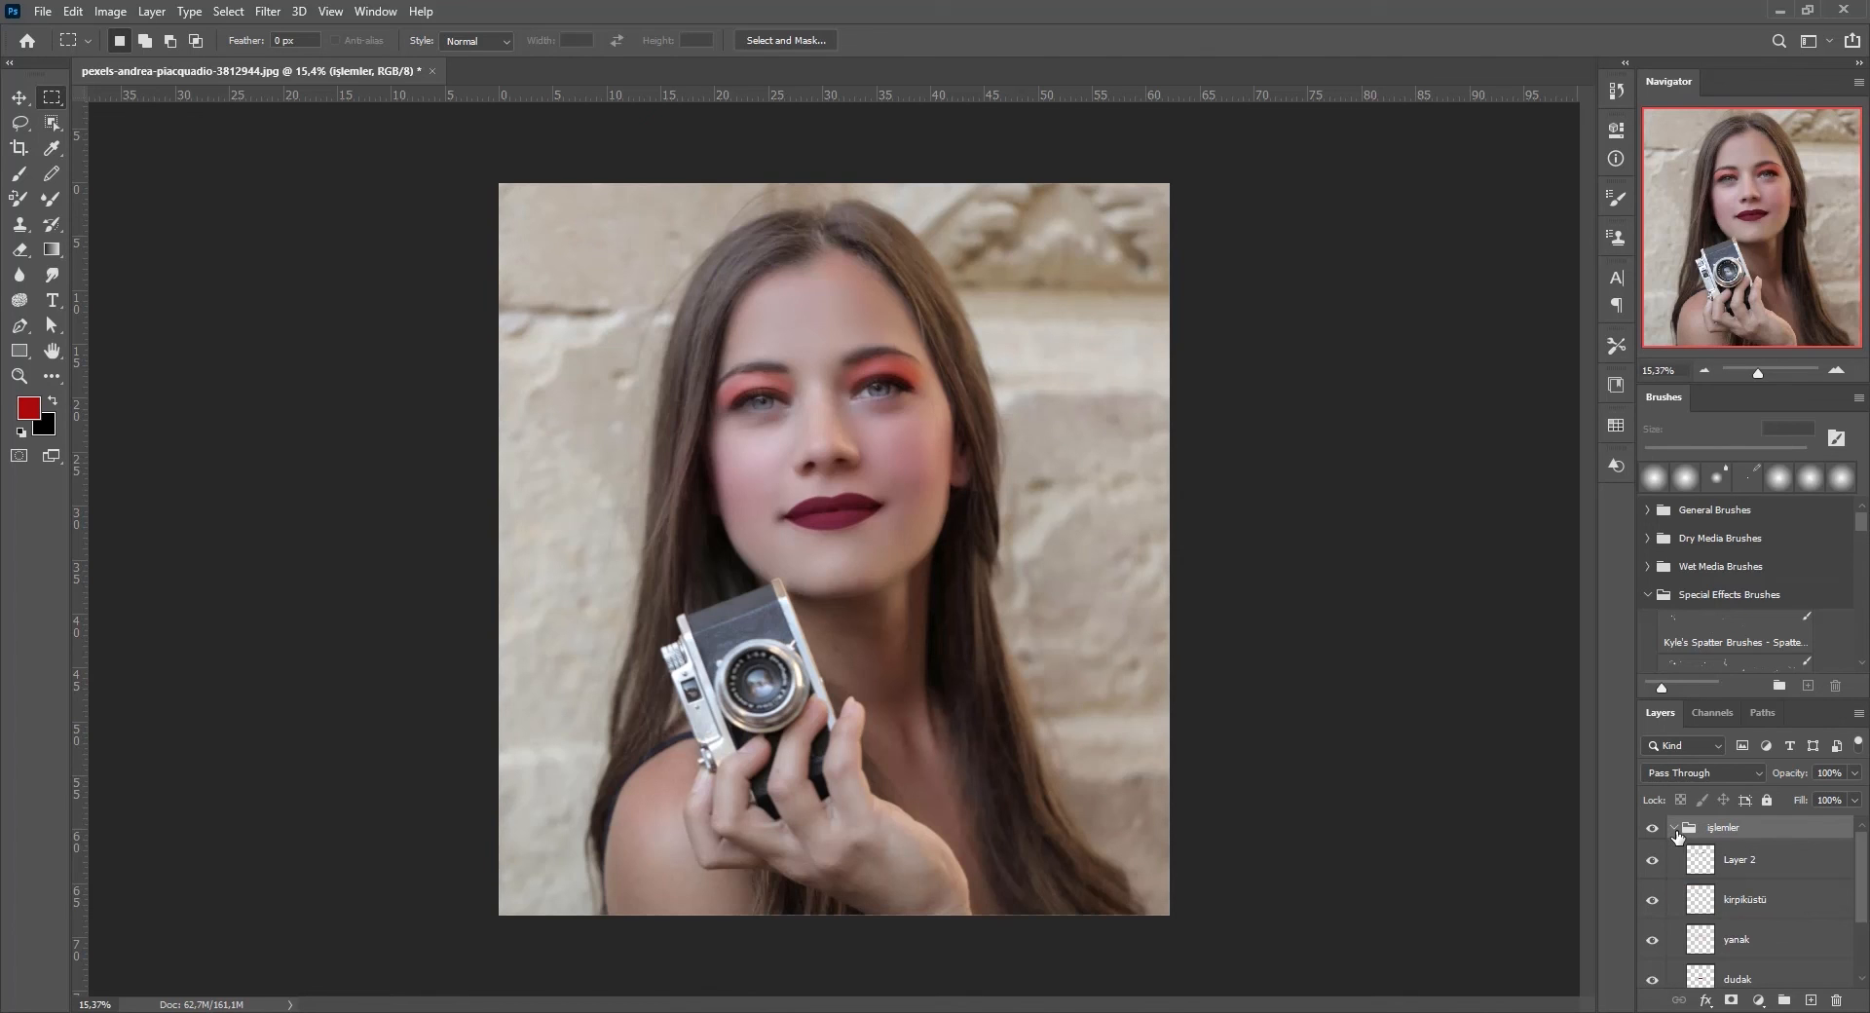
pyautogui.click(1673, 828)
pyautogui.moveTo(1782, 870); pyautogui.dragTo(1687, 837)
# - Hide and show the işlemler group repeatedly to compare the original portrait with the retouched one
pyautogui.click(1652, 828)
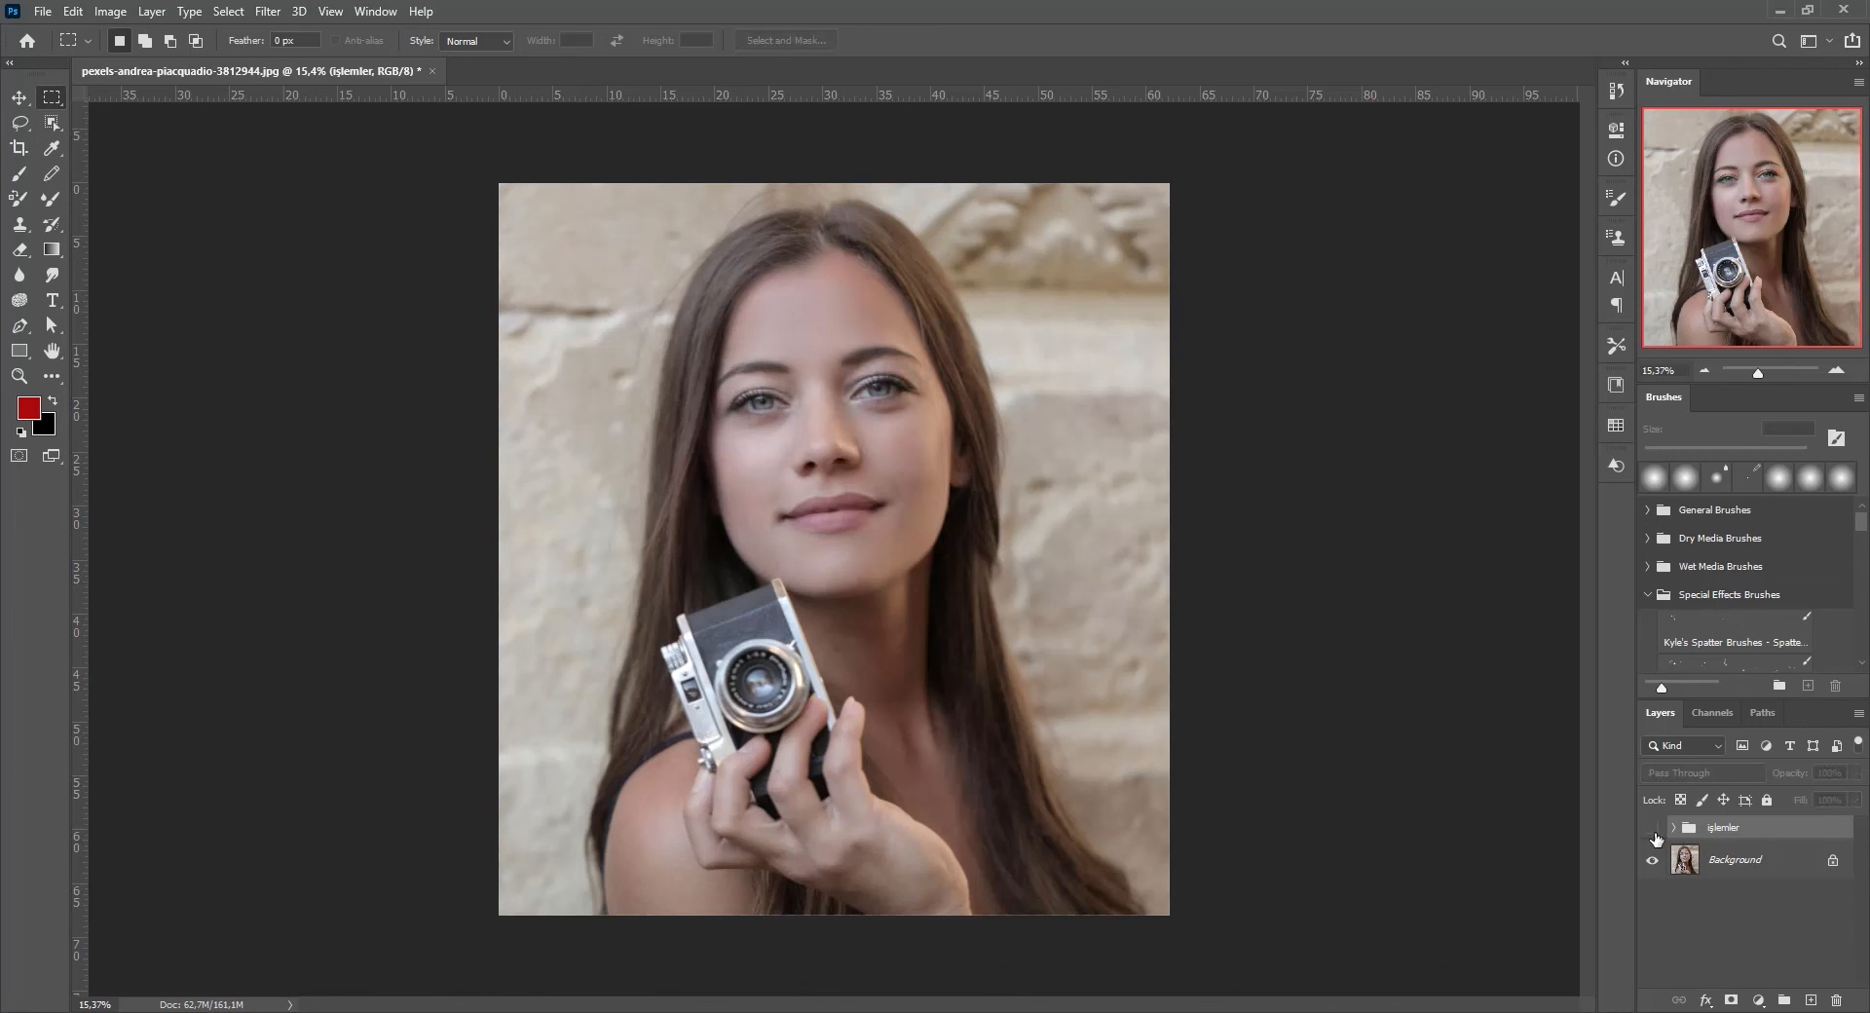
pyautogui.click(1654, 832)
pyautogui.click(1654, 833)
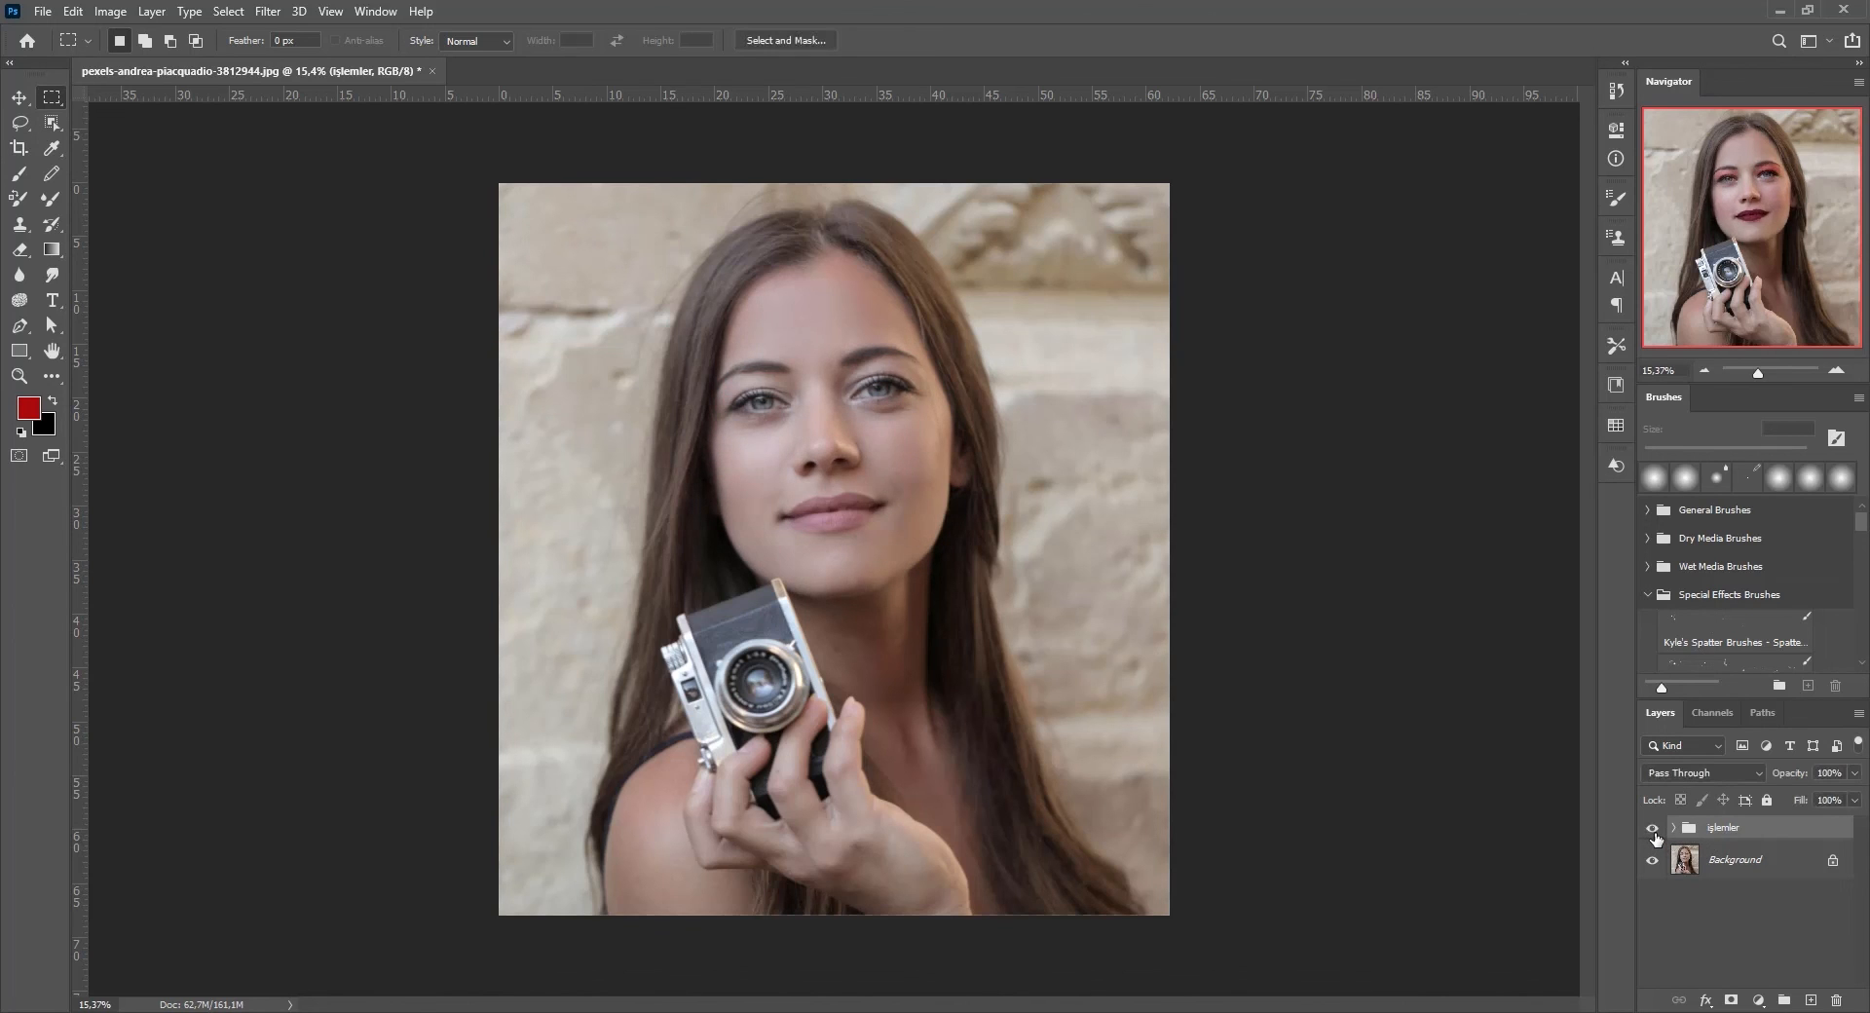
pyautogui.click(1655, 834)
pyautogui.click(1654, 834)
pyautogui.click(1655, 833)
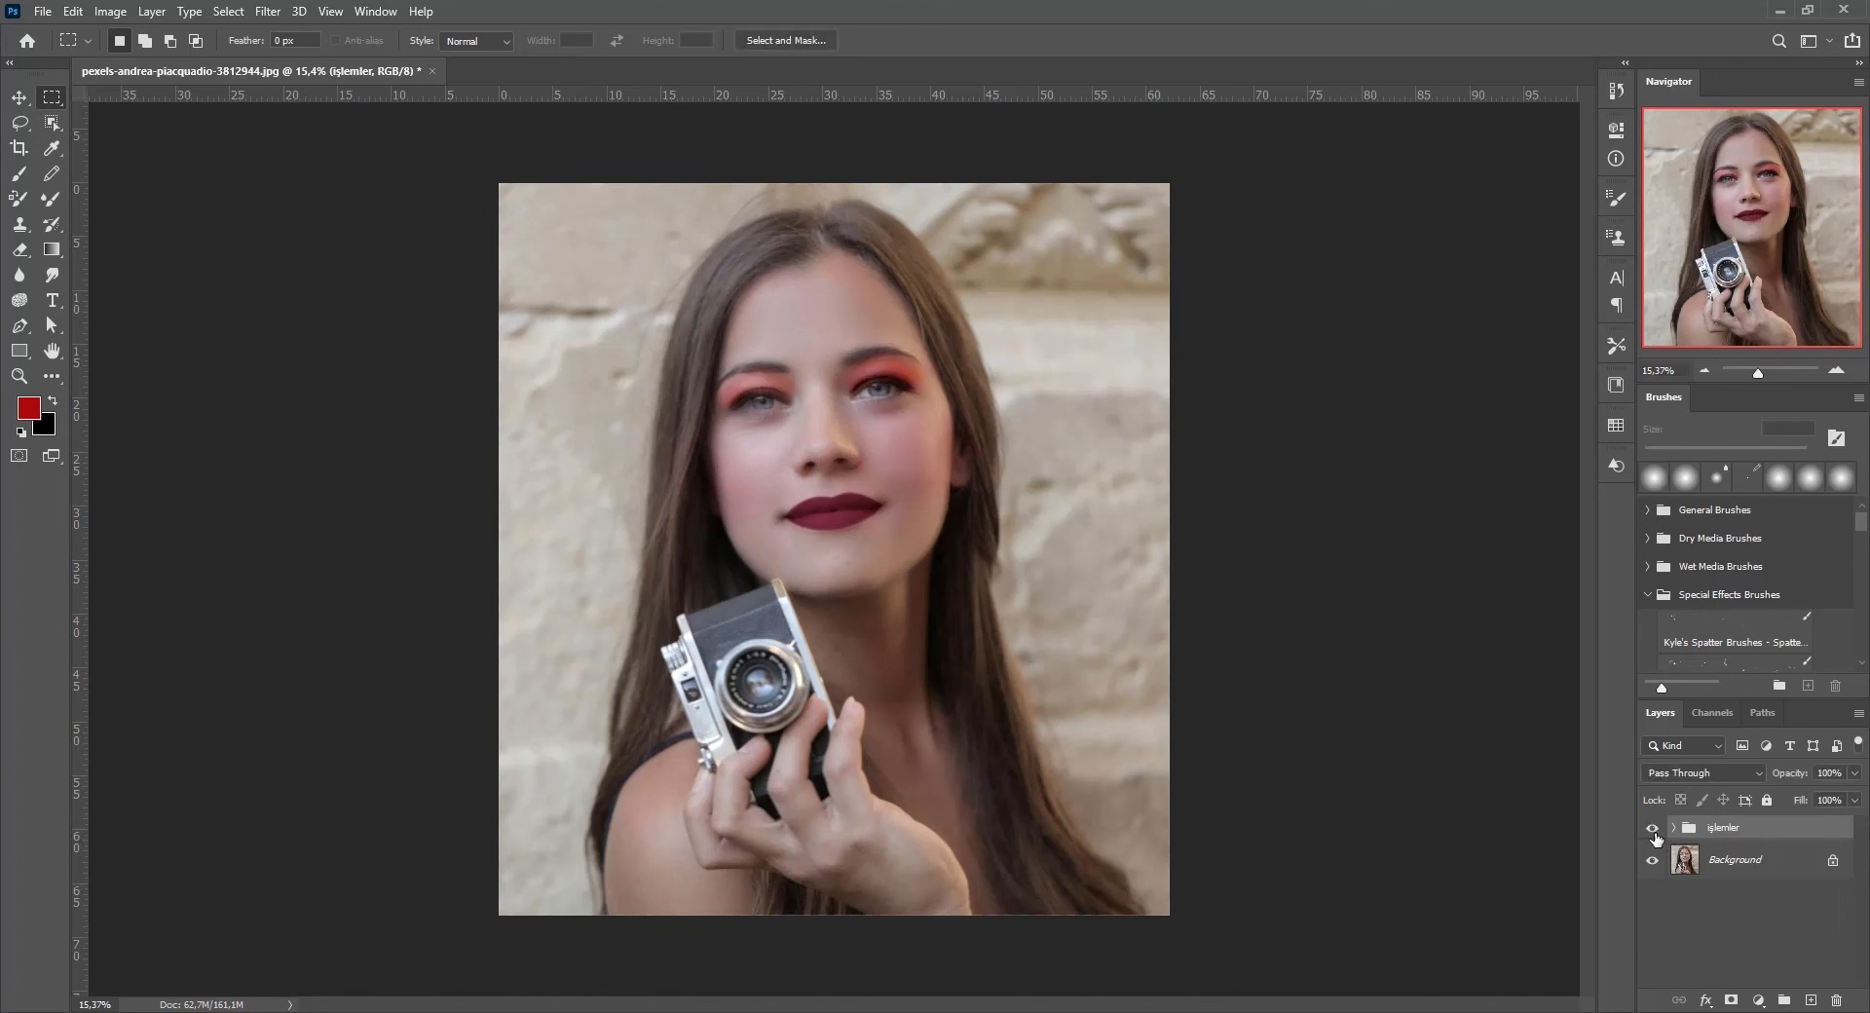